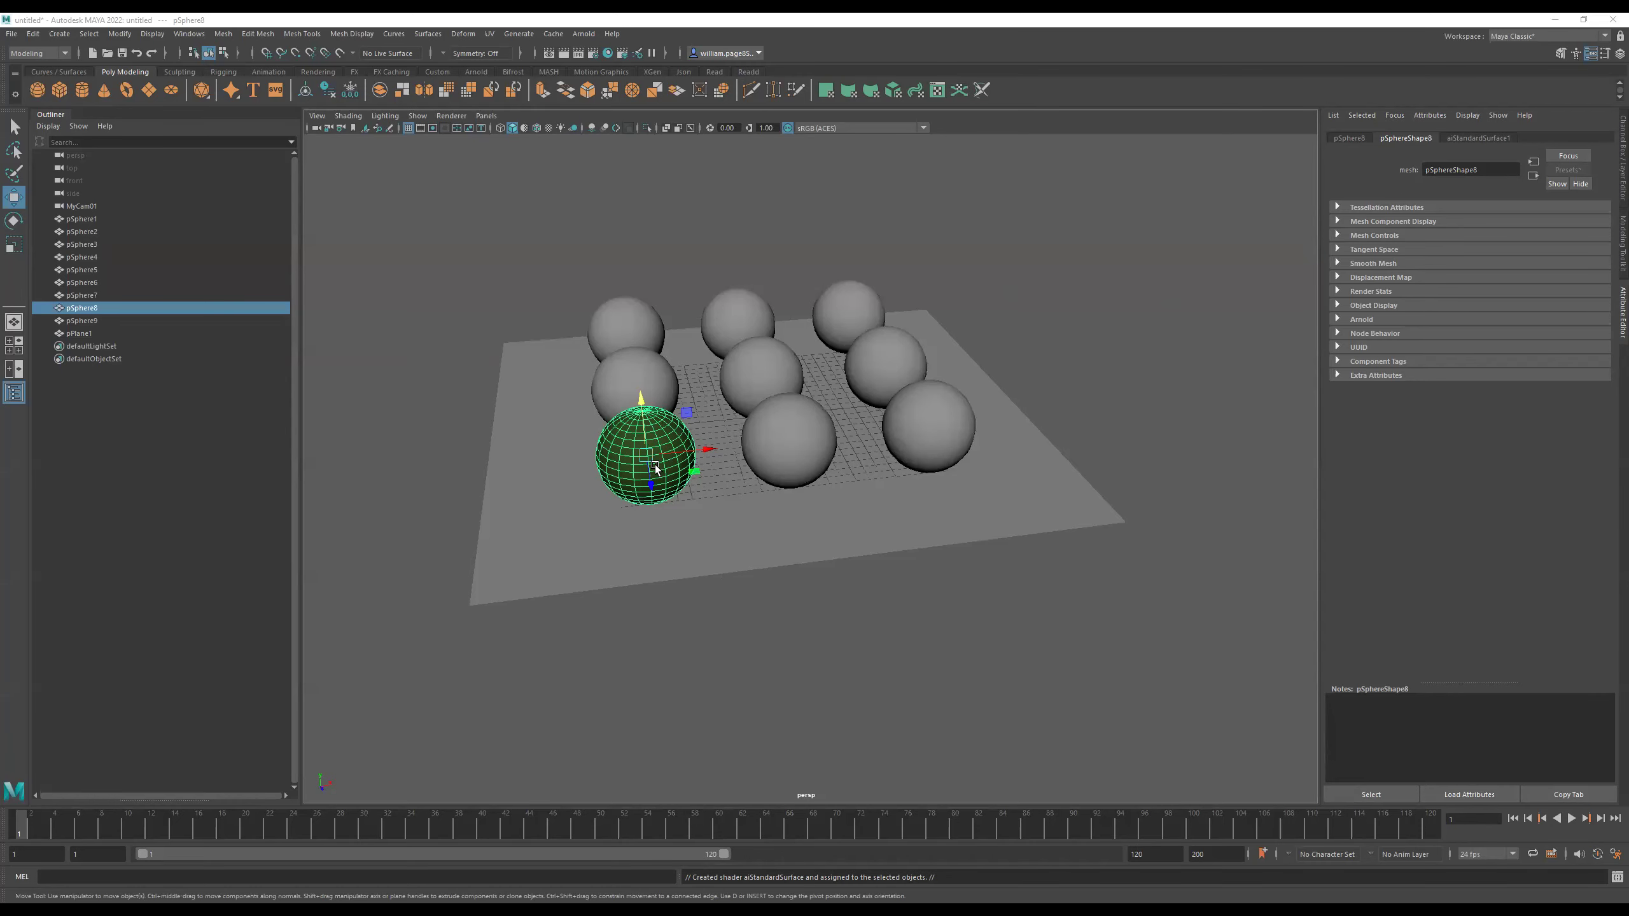
# Inspect the green sphere's material attributes, then select pSphere7 and open its marking menu
pyautogui.rightClick(617, 441)
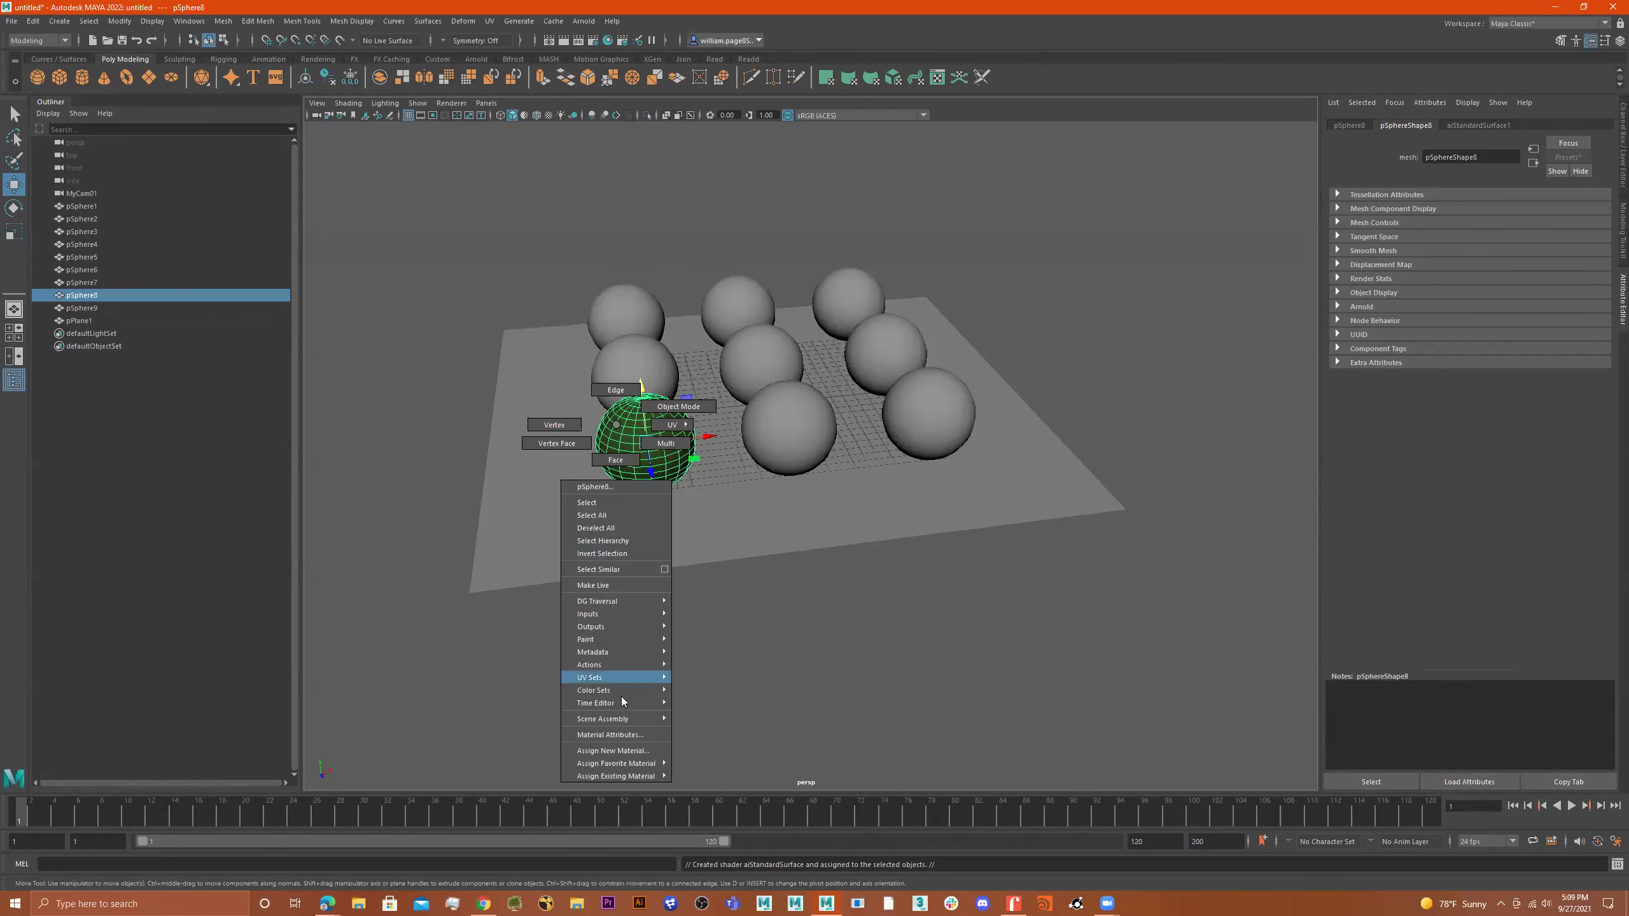
pyautogui.click(623, 738)
pyautogui.rightClick(628, 425)
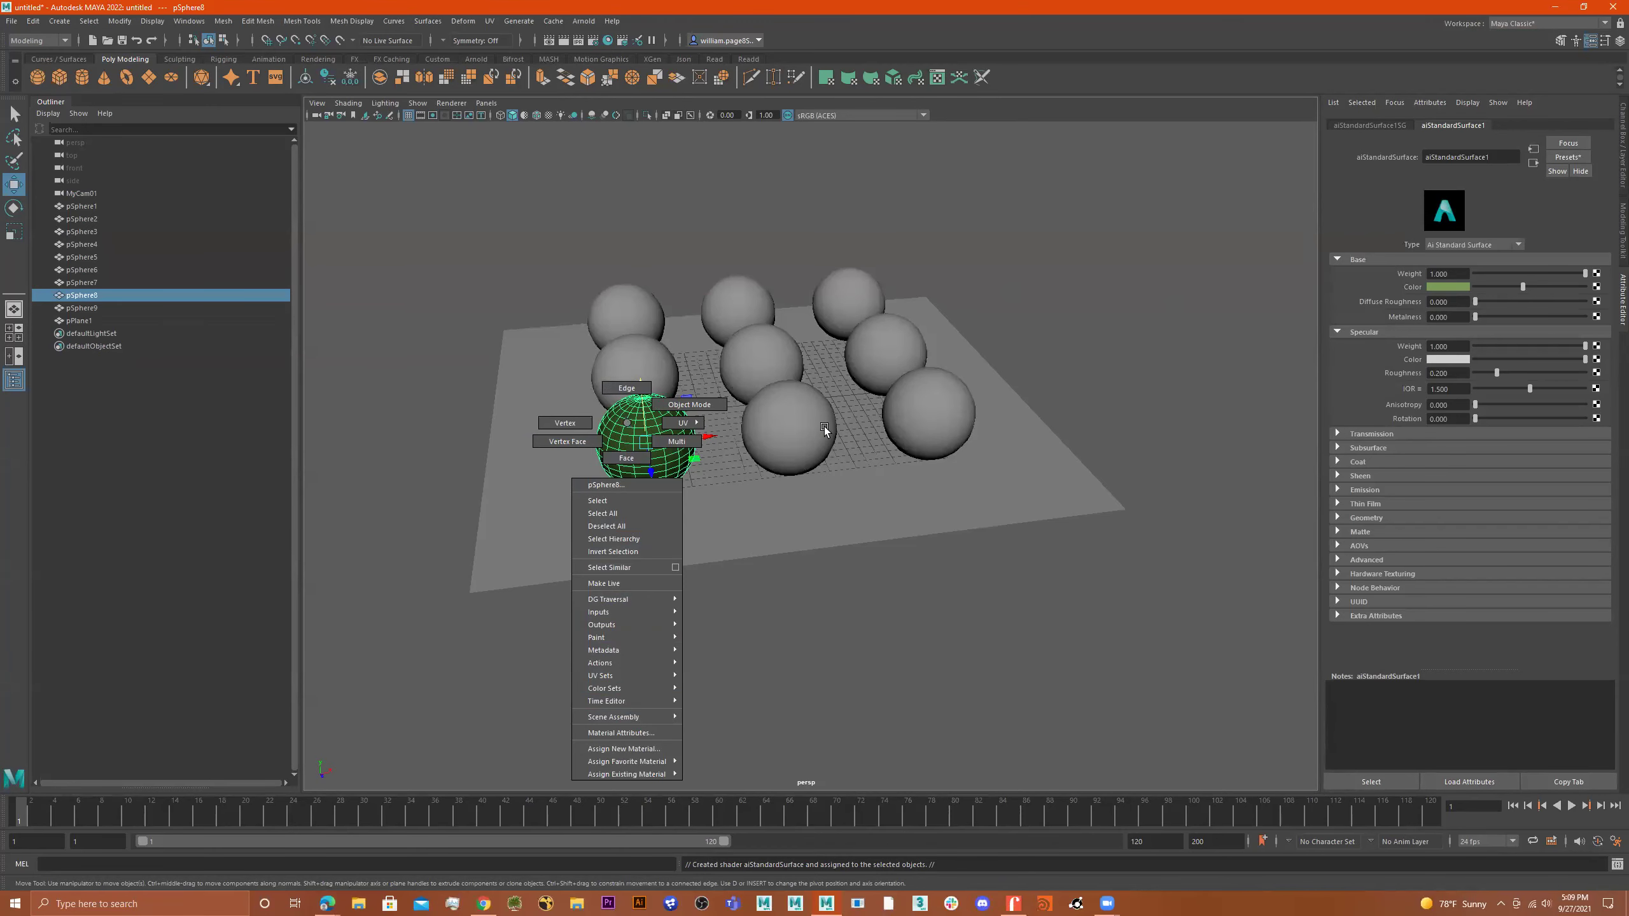
pyautogui.click(787, 418)
pyautogui.rightClick(785, 432)
pyautogui.moveTo(764, 691)
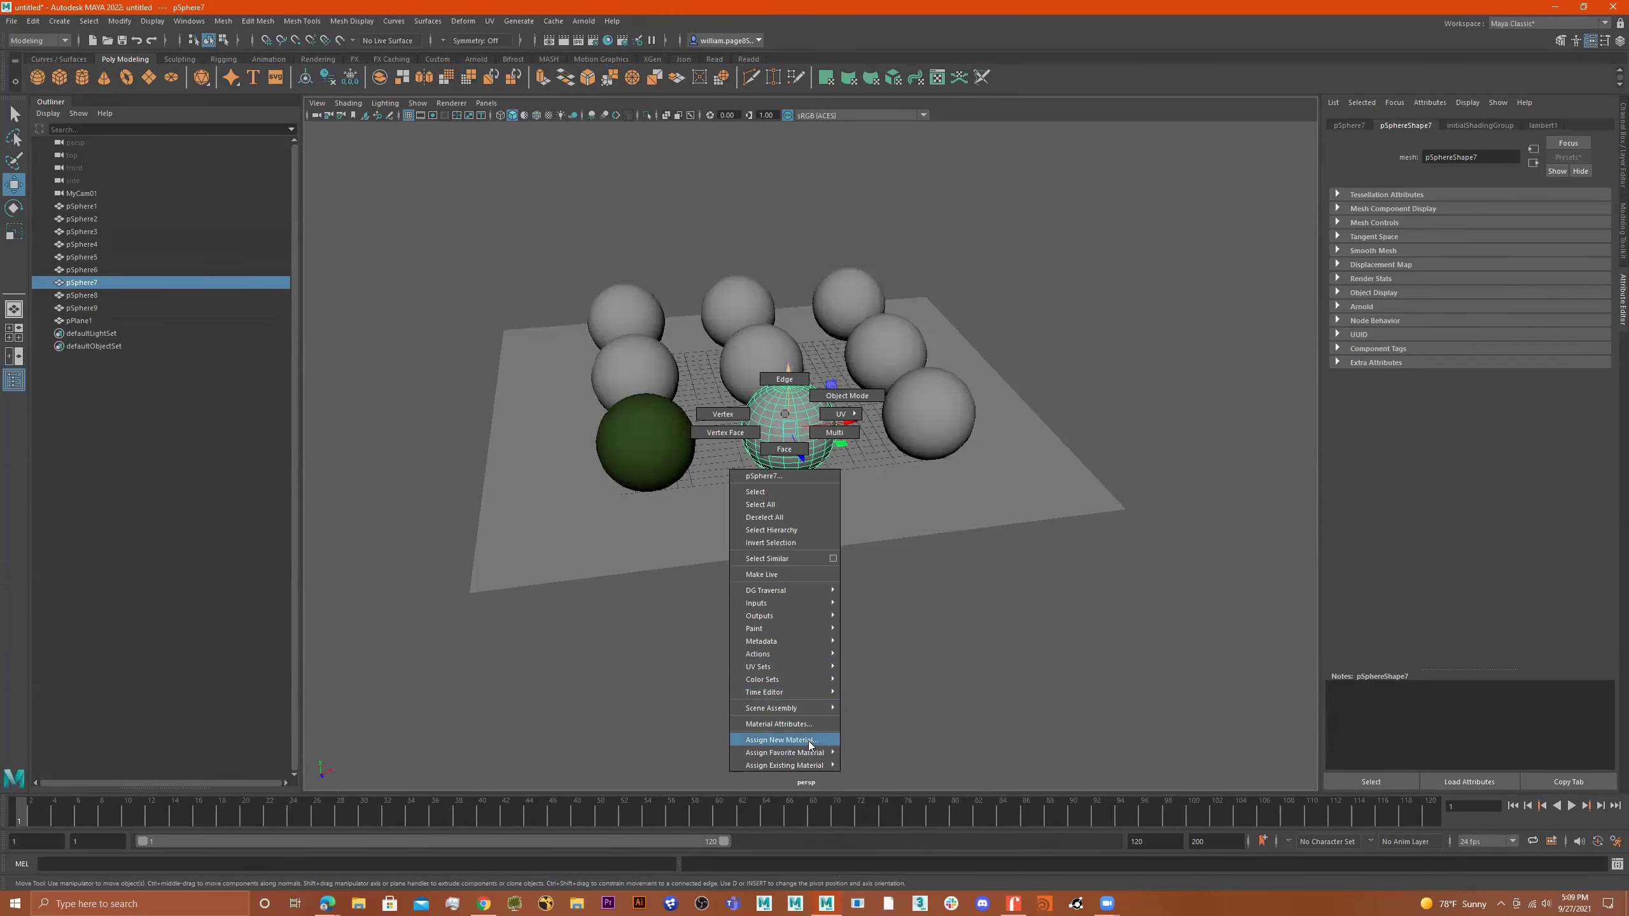
# Assign pSphere7 a new aiStandardSurface material with a cyan base colour
pyautogui.press('Return')
pyautogui.click(590, 417)
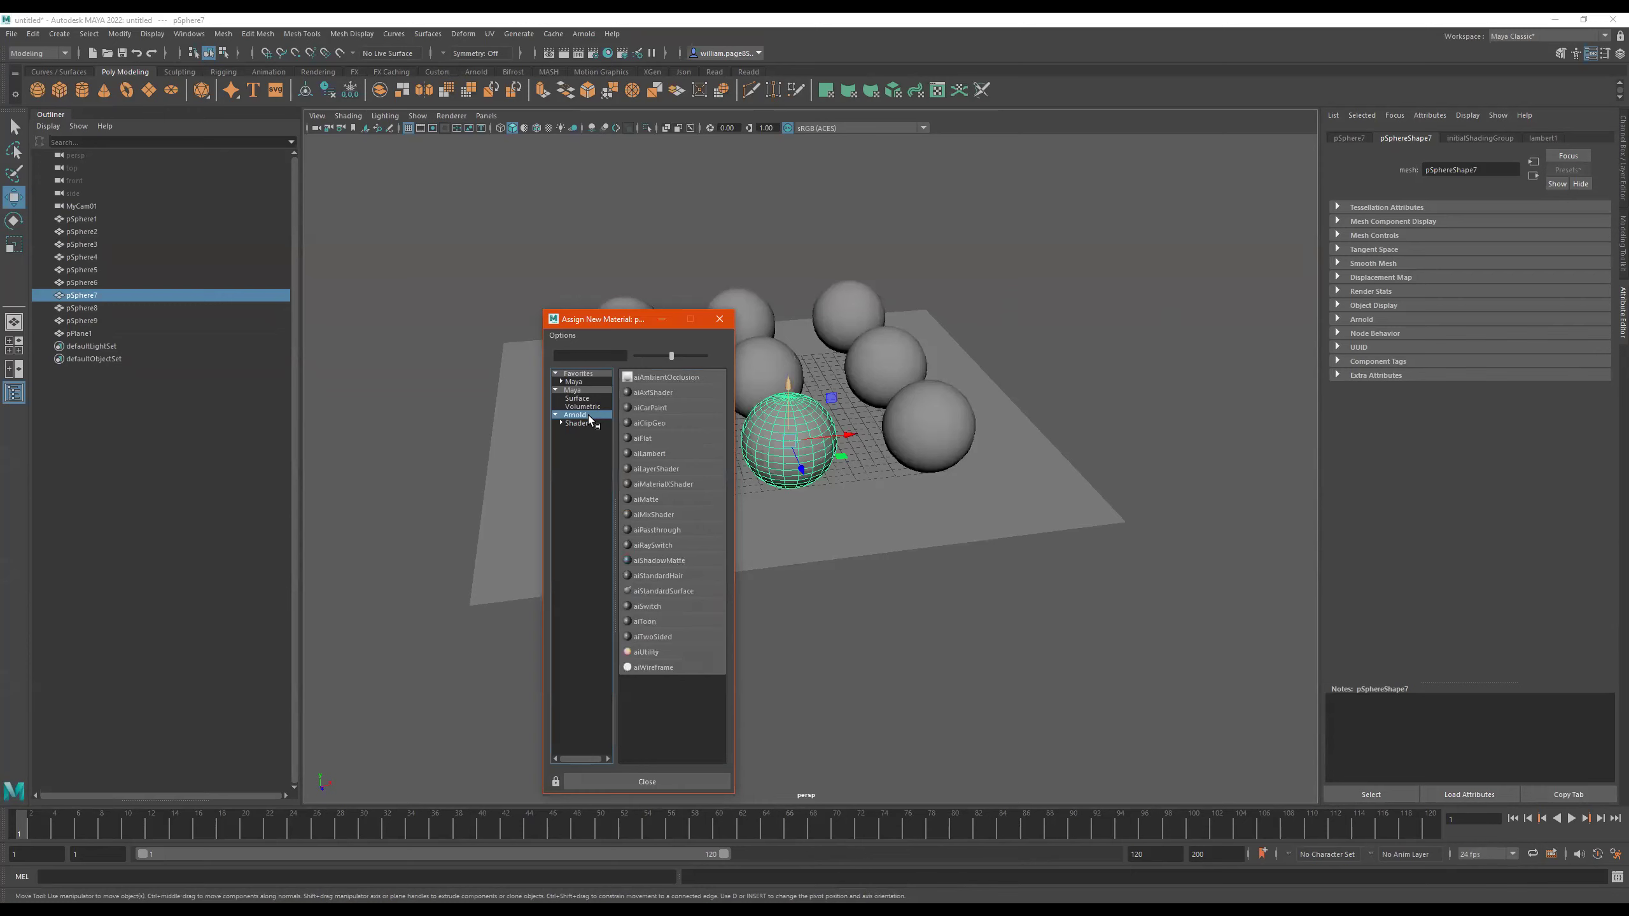
pyautogui.click(682, 586)
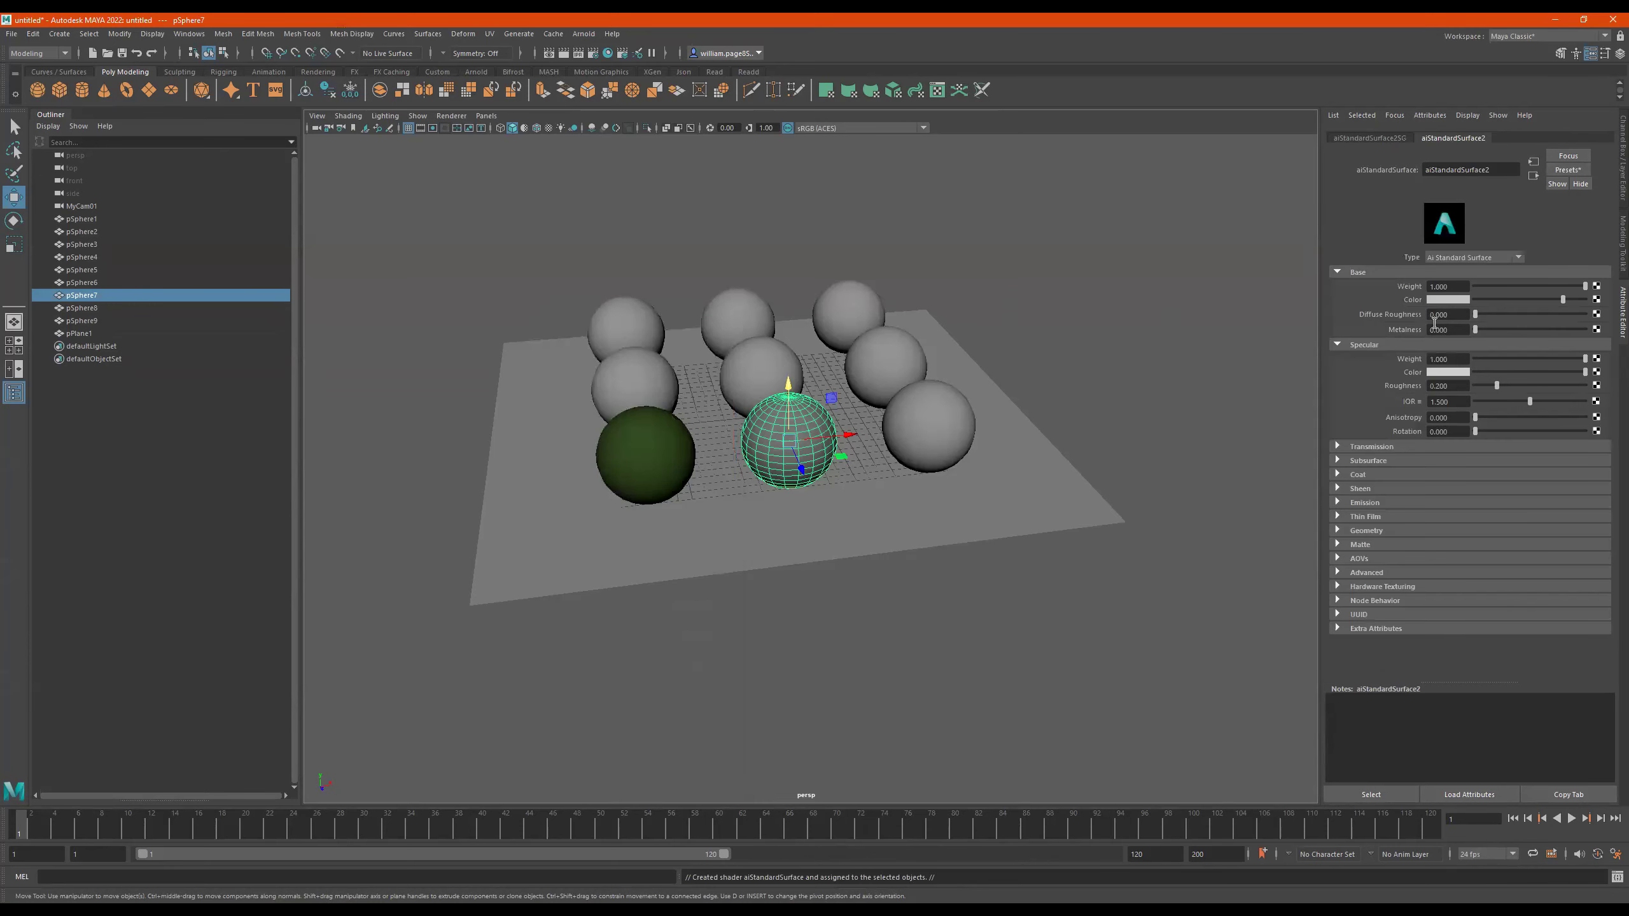
pyautogui.click(1469, 302)
pyautogui.click(1444, 270)
pyautogui.click(1417, 267)
pyautogui.click(1461, 266)
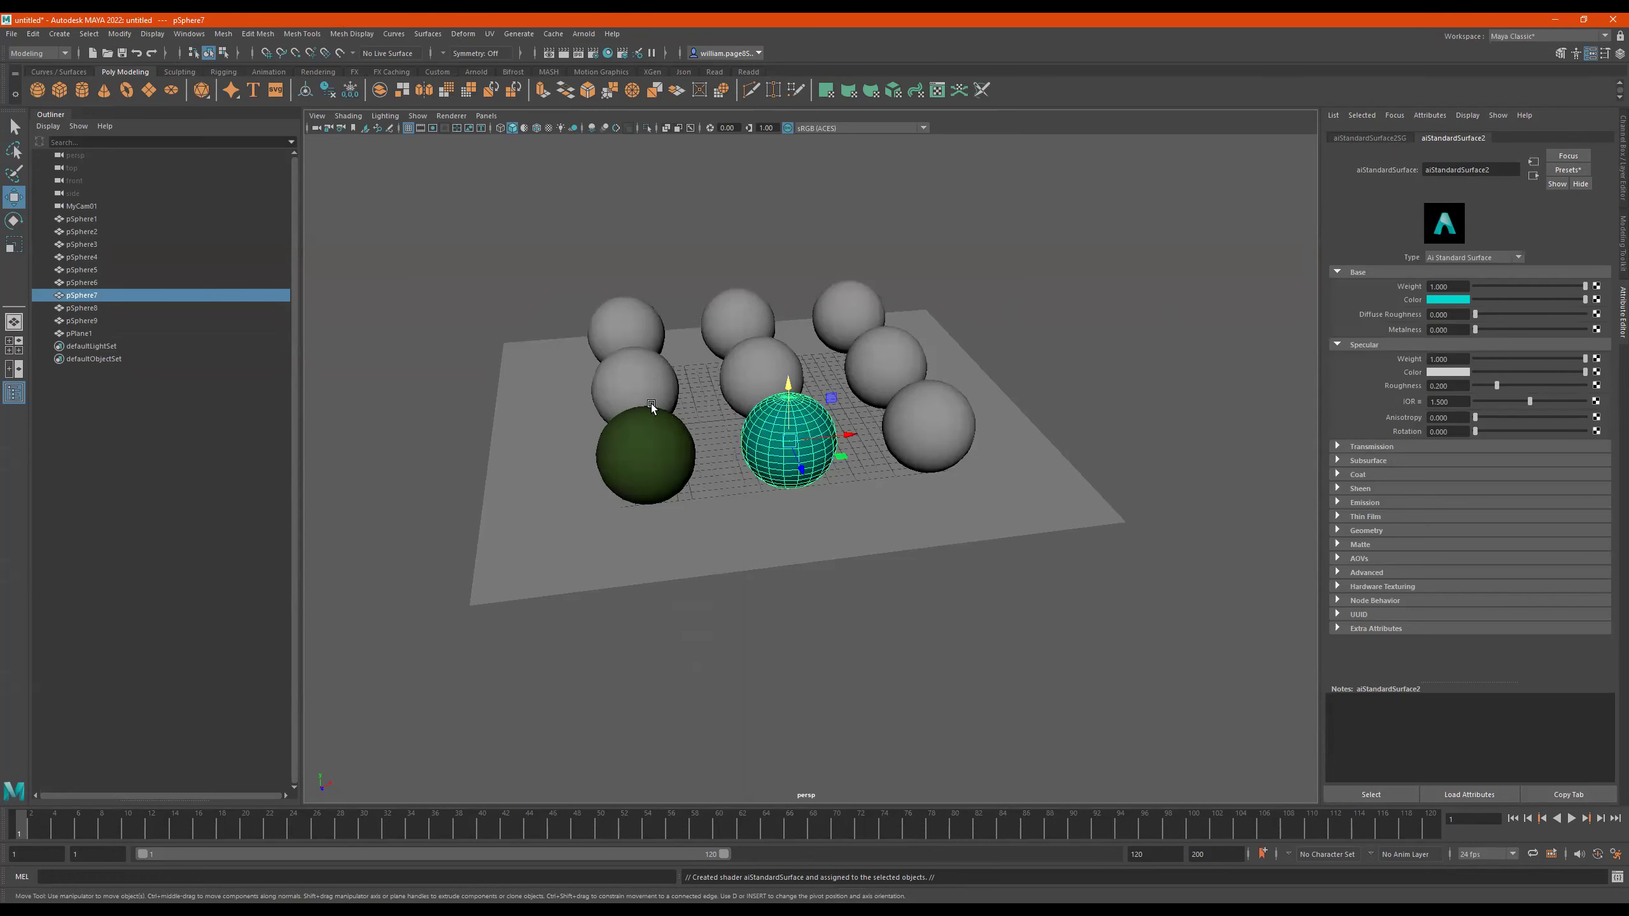
# Set the material's transmission weight to 0.799, then reselect the now glass-like sphere
pyautogui.keyDown('alt'); pyautogui.moveTo(652, 408); pyautogui.dragTo(805, 396, button='right'); pyautogui.keyUp('alt')
pyautogui.keyDown('alt'); pyautogui.moveTo(805, 396); pyautogui.dragTo(809, 410); pyautogui.keyUp('alt')
pyautogui.keyDown('alt'); pyautogui.moveTo(809, 410); pyautogui.dragTo(789, 423, button='right'); pyautogui.keyUp('alt')
pyautogui.keyDown('alt'); pyautogui.moveTo(789, 424); pyautogui.dragTo(778, 443); pyautogui.keyUp('alt')
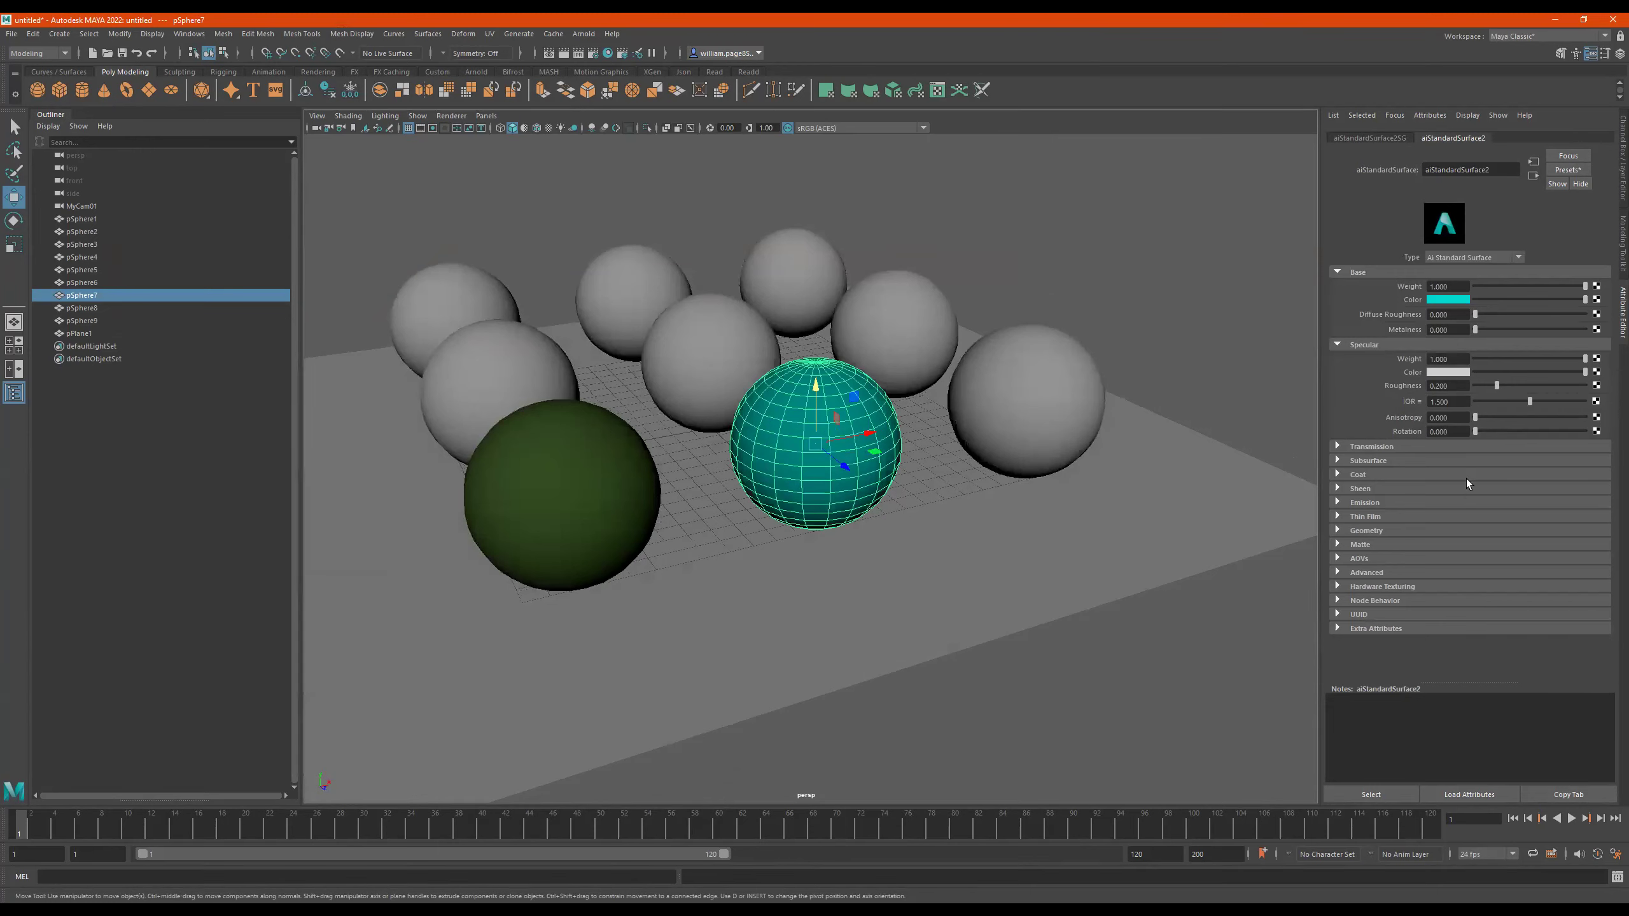
pyautogui.click(1452, 446)
pyautogui.moveTo(1515, 457); pyautogui.dragTo(1554, 457)
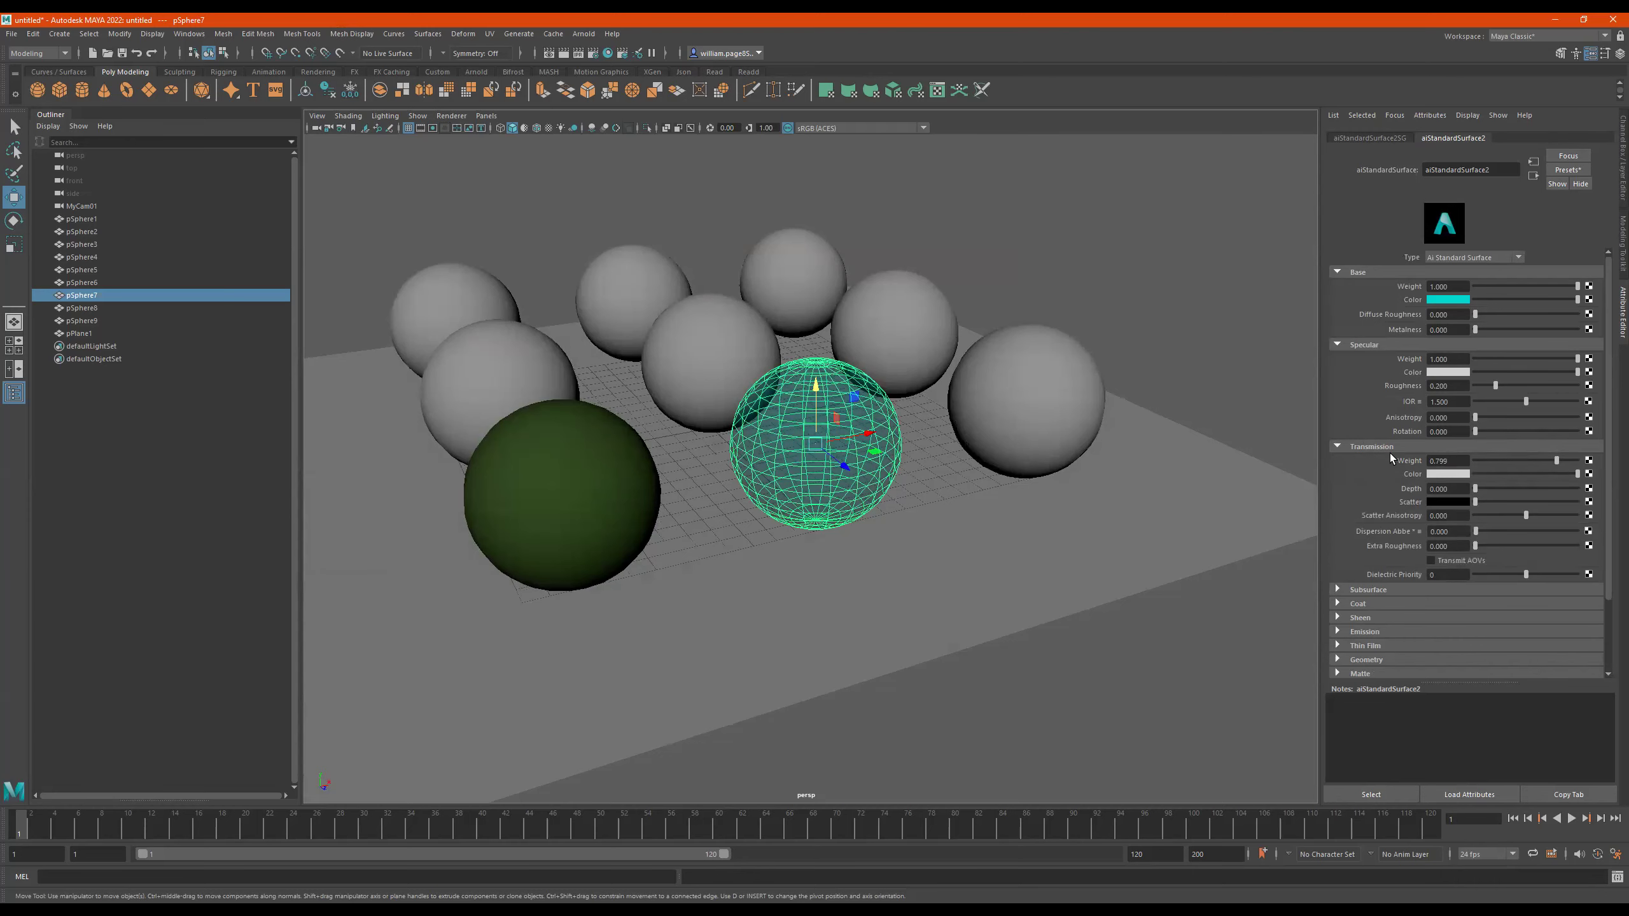
pyautogui.click(1140, 348)
pyautogui.moveTo(886, 429)
pyautogui.keyDown('alt'); pyautogui.mouseDown()
pyautogui.moveTo(827, 442)
pyautogui.moveTo(855, 408)
pyautogui.moveTo(789, 420)
pyautogui.moveTo(896, 427)
pyautogui.moveTo(857, 448)
pyautogui.moveTo(808, 533)
pyautogui.mouseUp(); pyautogui.keyUp('alt')
pyautogui.click(860, 449)
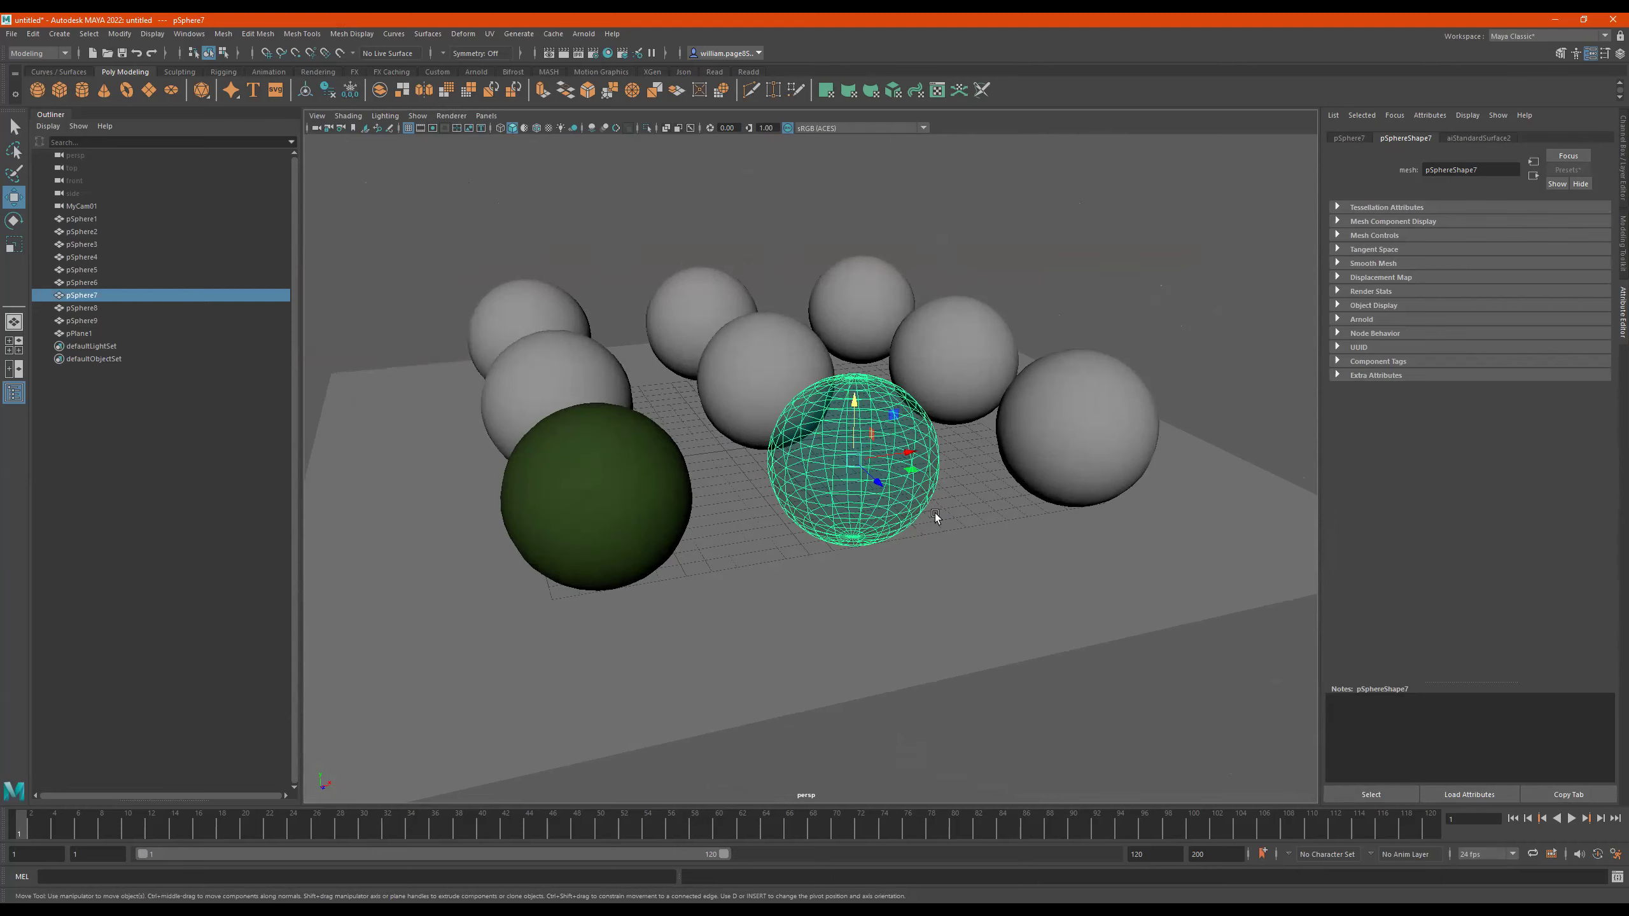
# Select the green sphere and begin renaming its aiStandardSurface1 material to plastic_mtl
pyautogui.rightClick(822, 432)
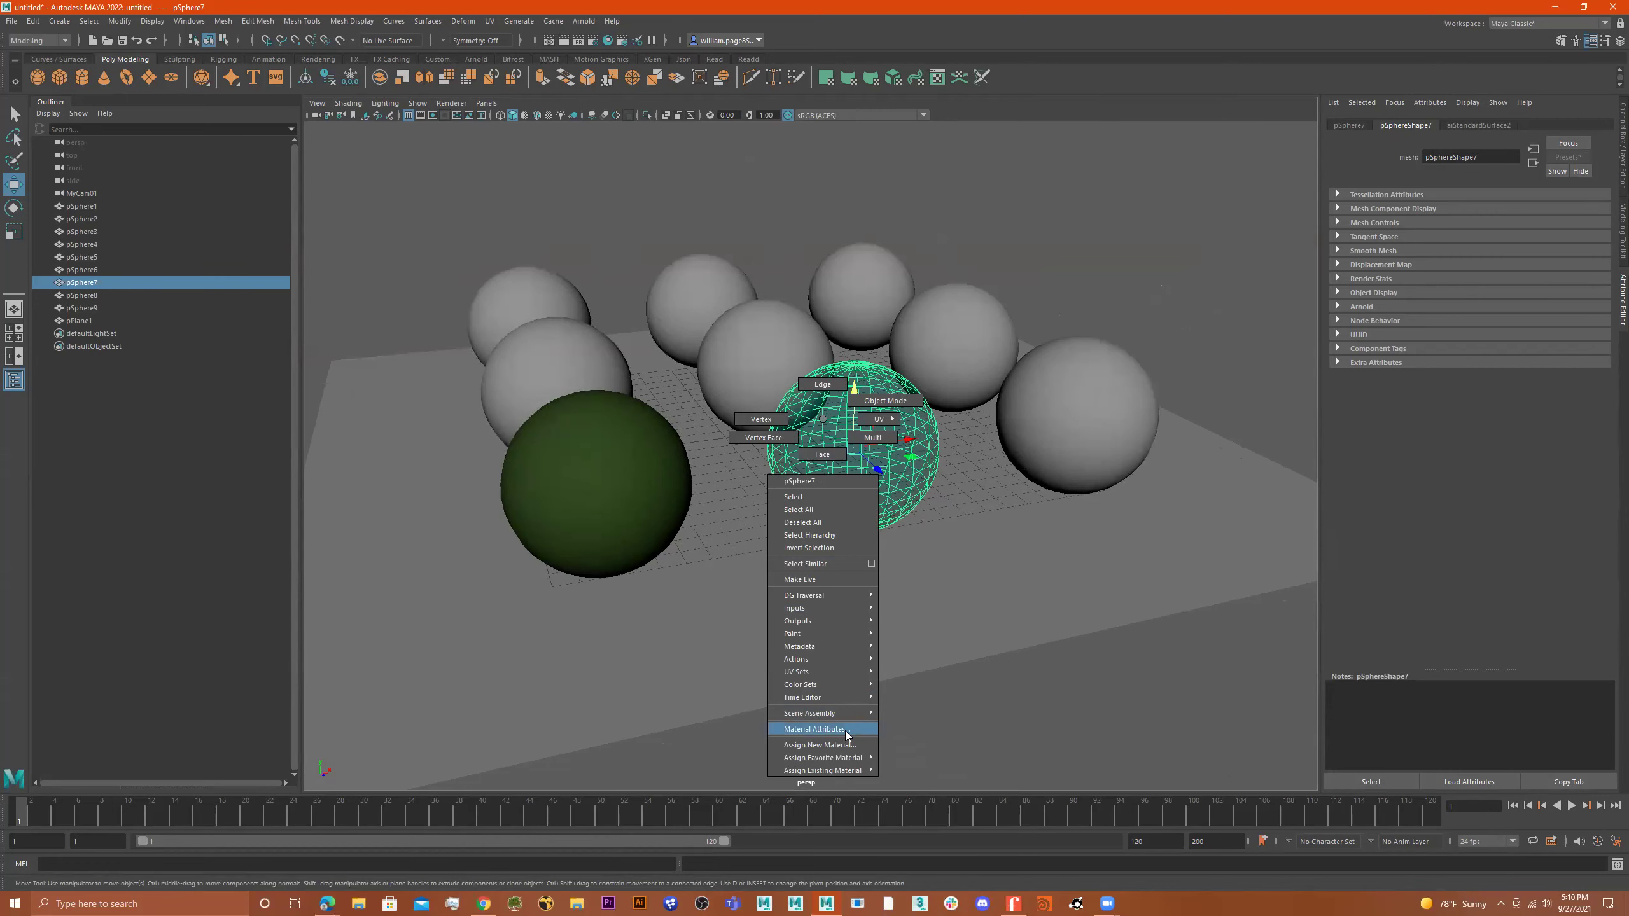
pyautogui.click(822, 421)
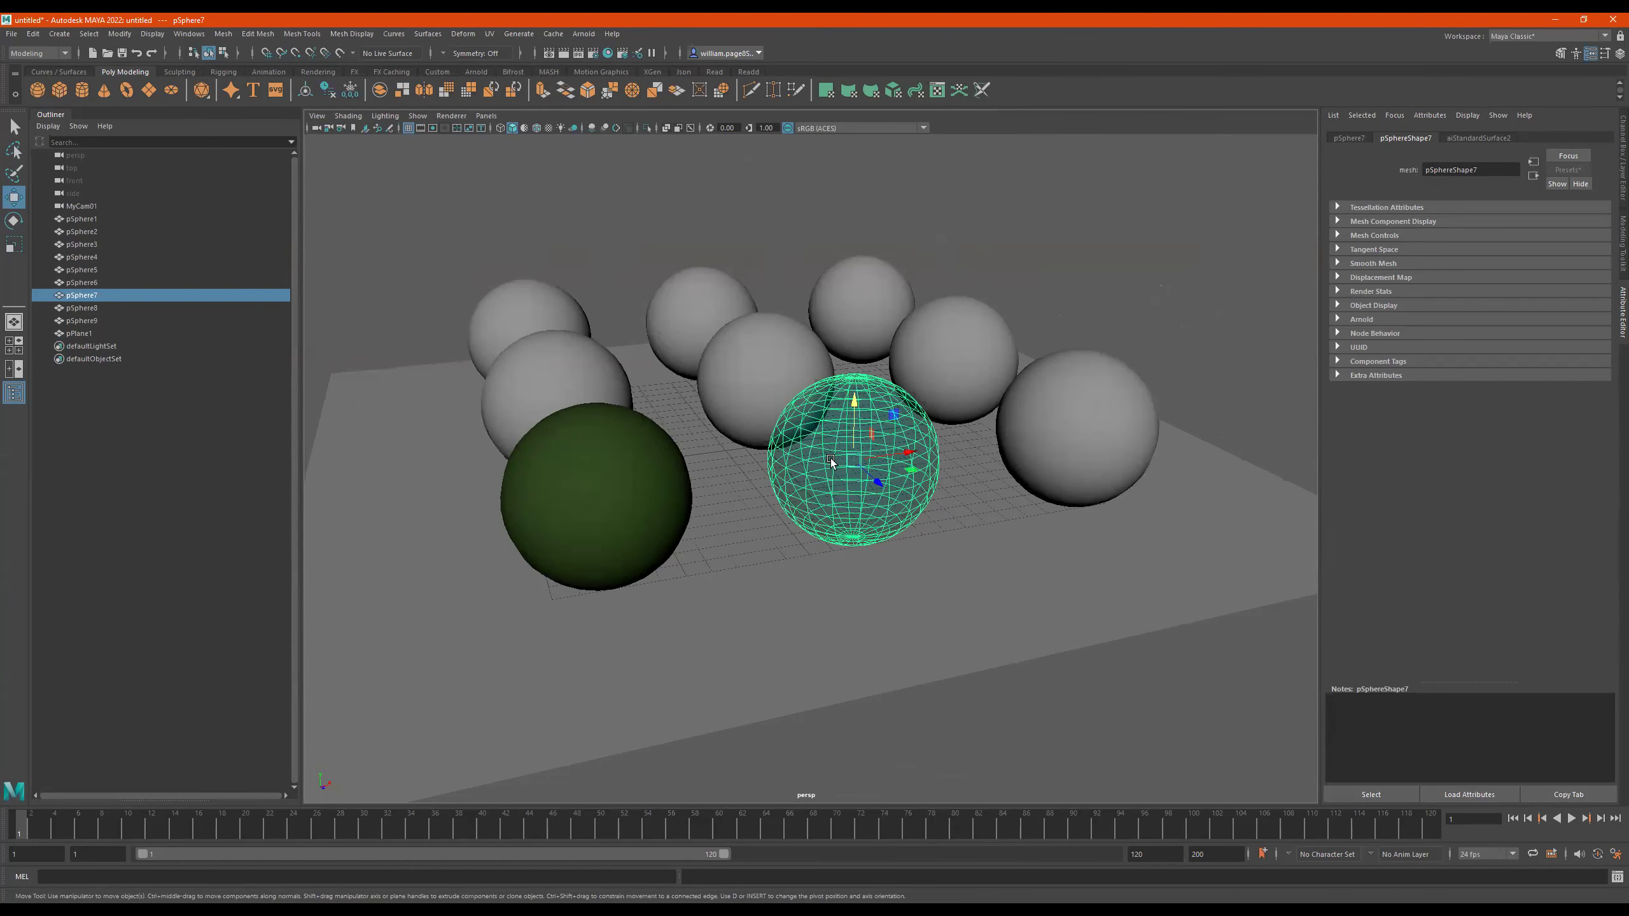
pyautogui.click(572, 495)
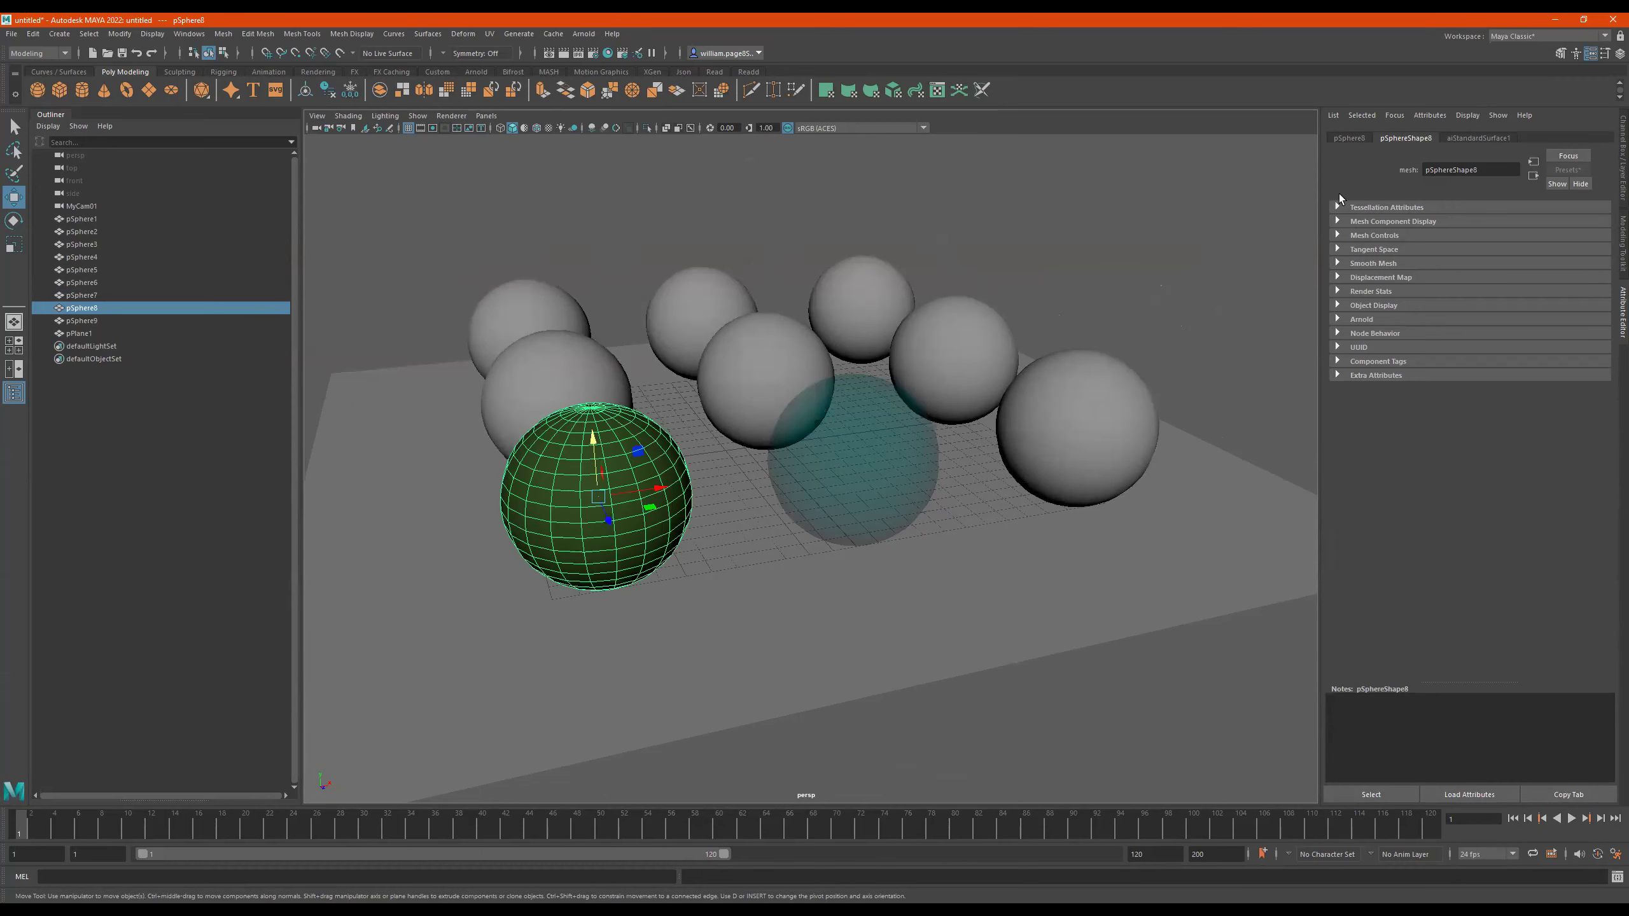
pyautogui.click(1480, 137)
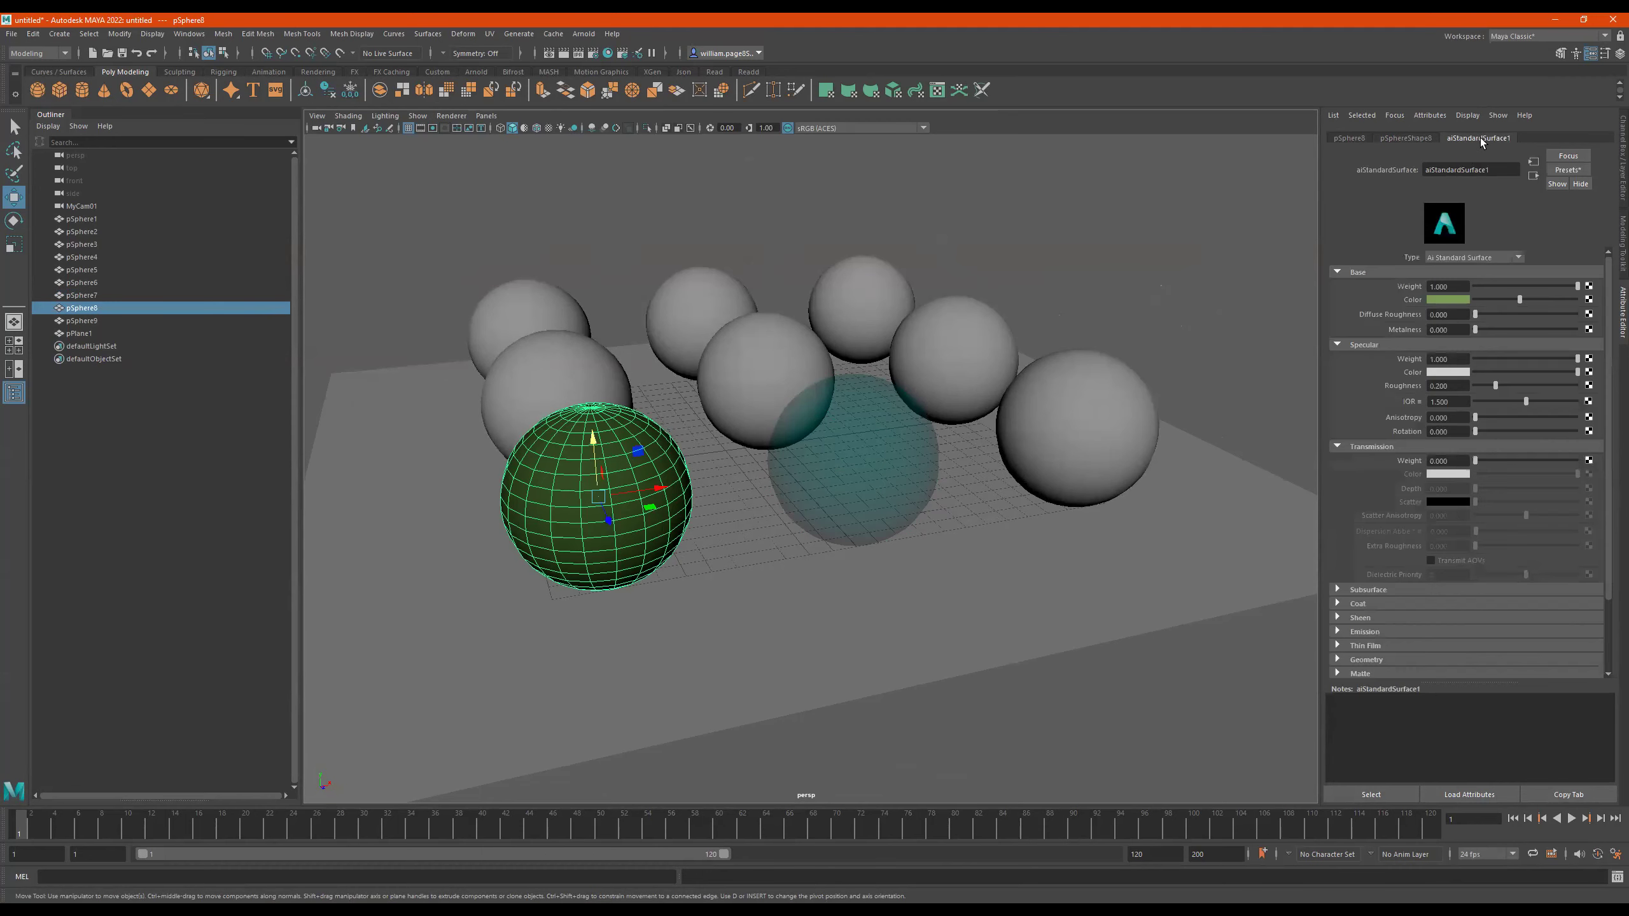
pyautogui.click(1518, 170)
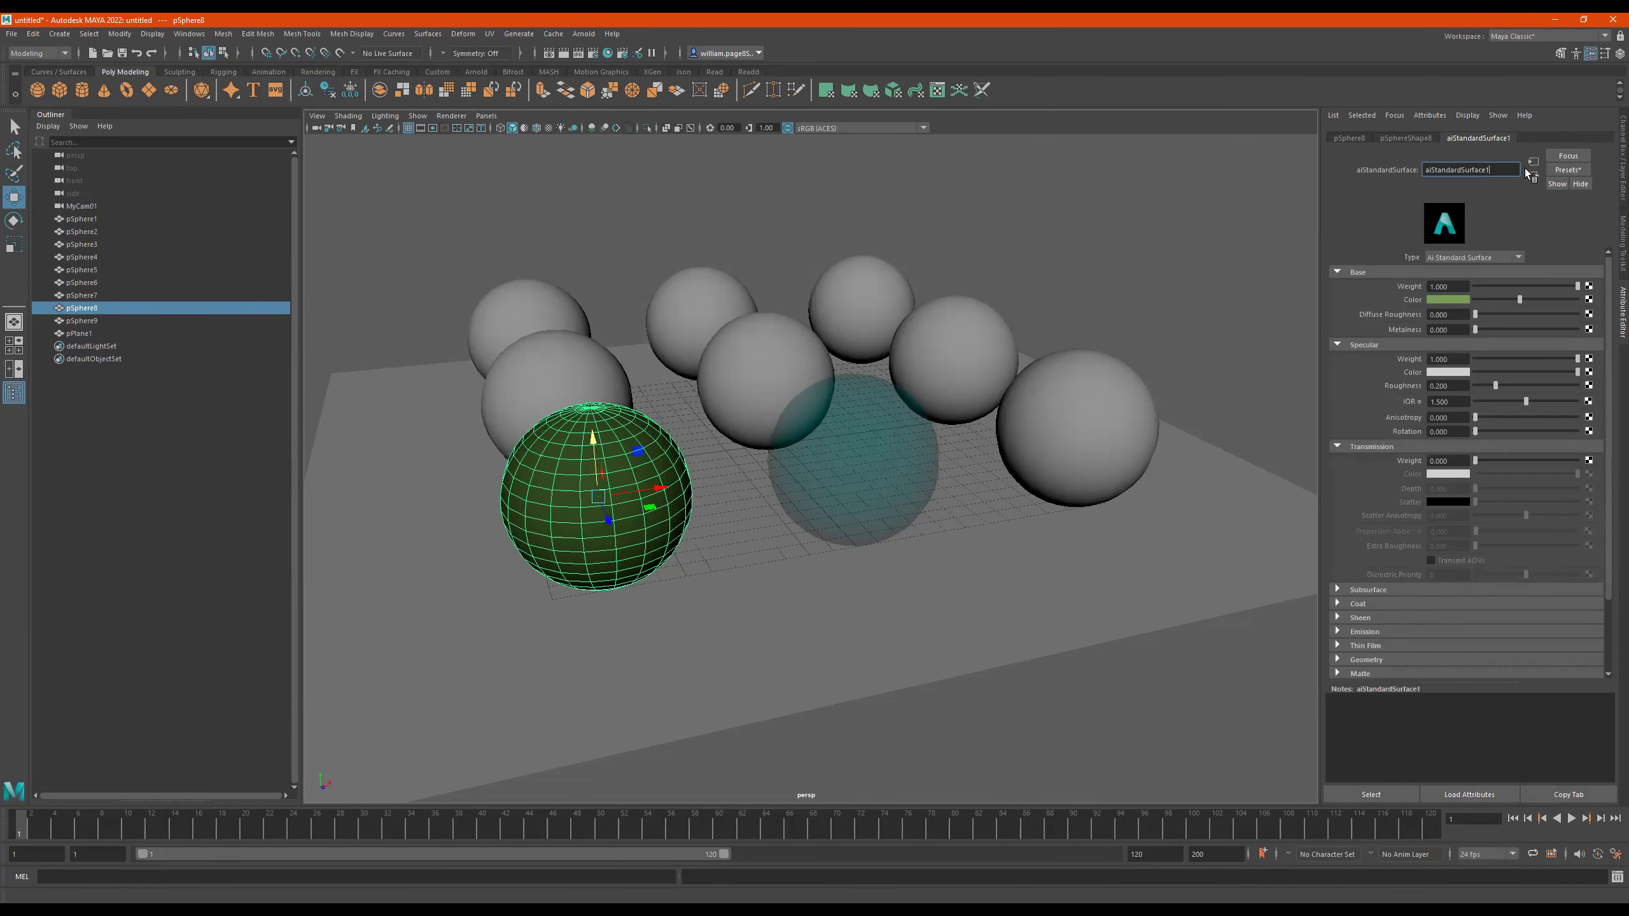
pyautogui.moveTo(1494, 169); pyautogui.dragTo(1414, 169)
pyautogui.write('plastic')
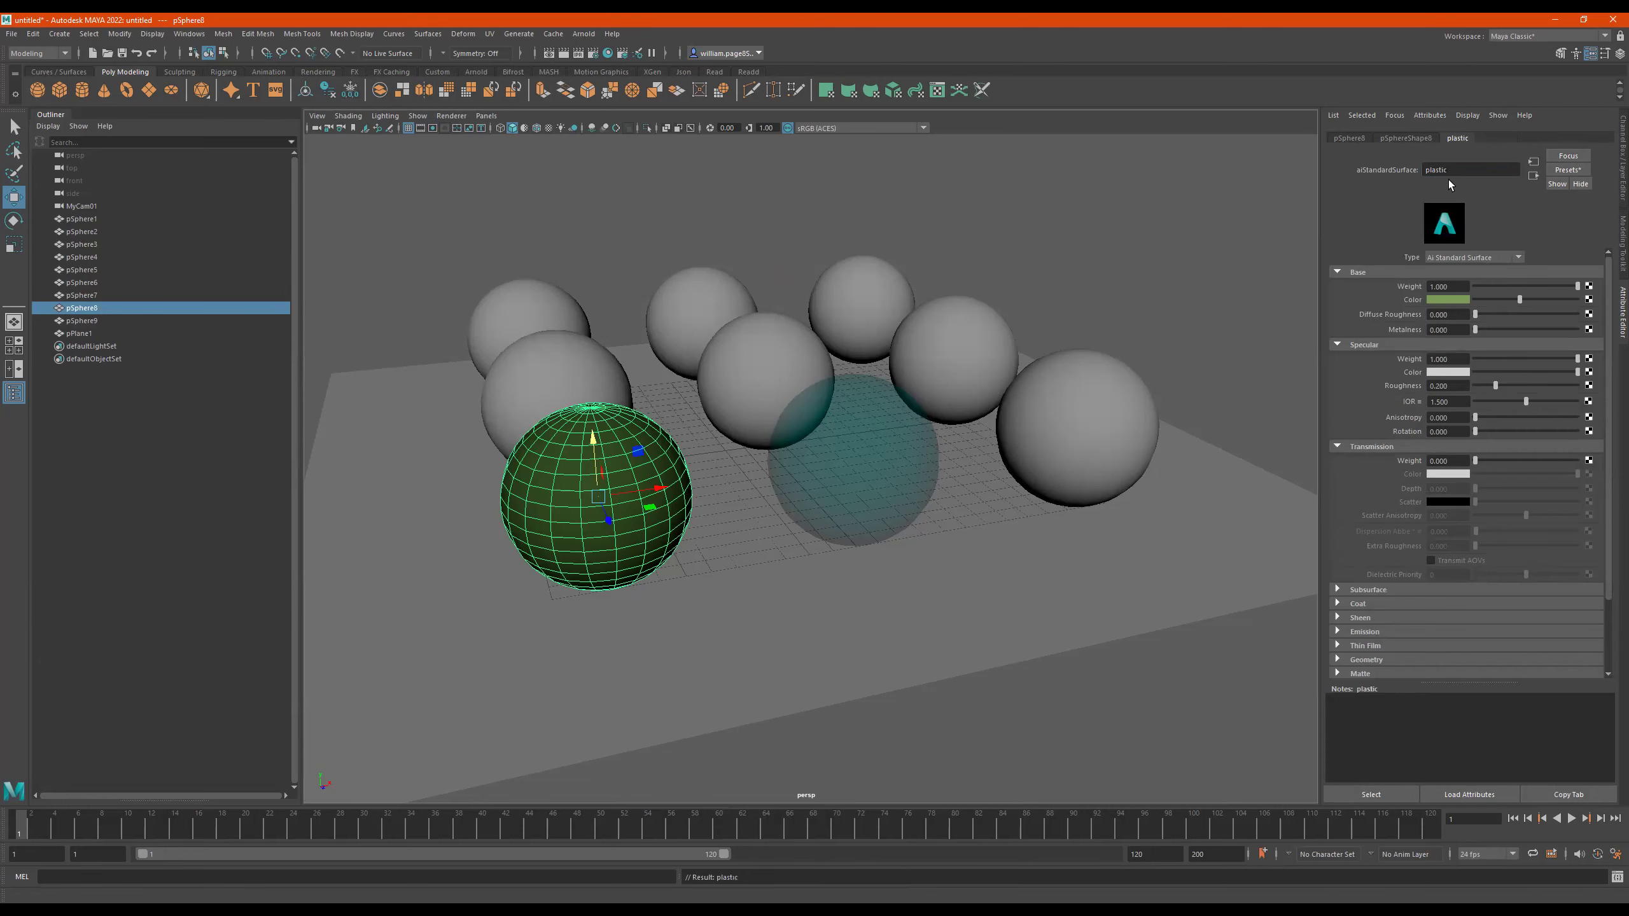
# Rename the transparent sphere's aiStandardSurface2 material to glass
pyautogui.click(863, 462)
pyautogui.moveTo(1494, 169); pyautogui.dragTo(1326, 169)
pyautogui.write('gl')
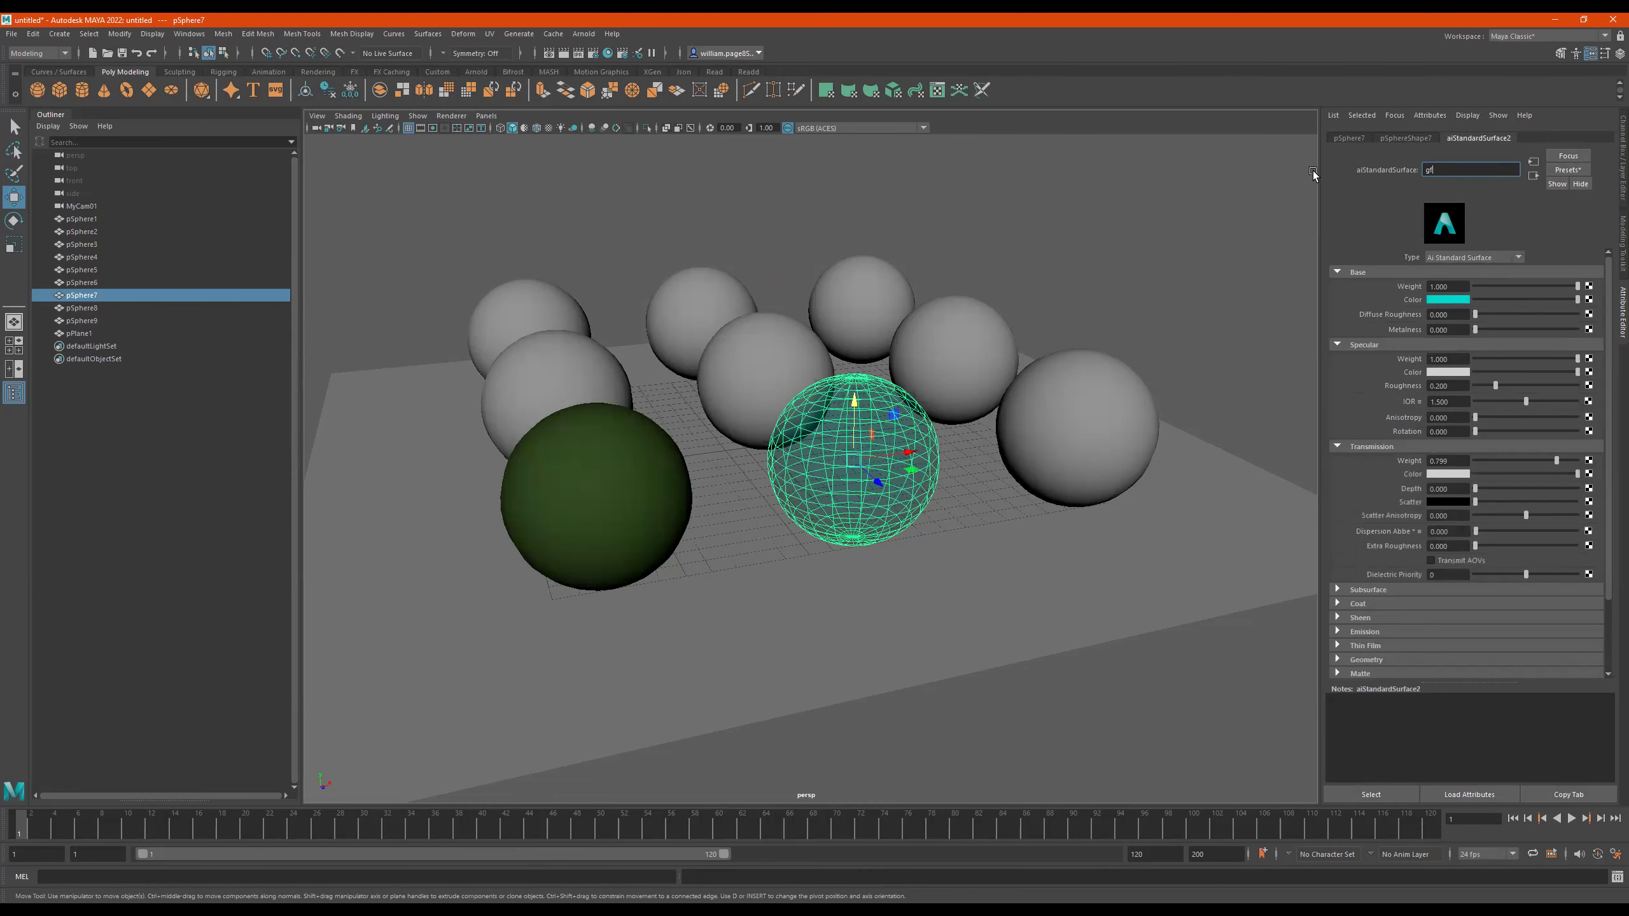
pyautogui.write('lass')
pyautogui.press('Return')
# Rename the front right sphere's shape node pSphereShape9 to chrome
pyautogui.scroll(2, 1110, 408)
pyautogui.click(1110, 407)
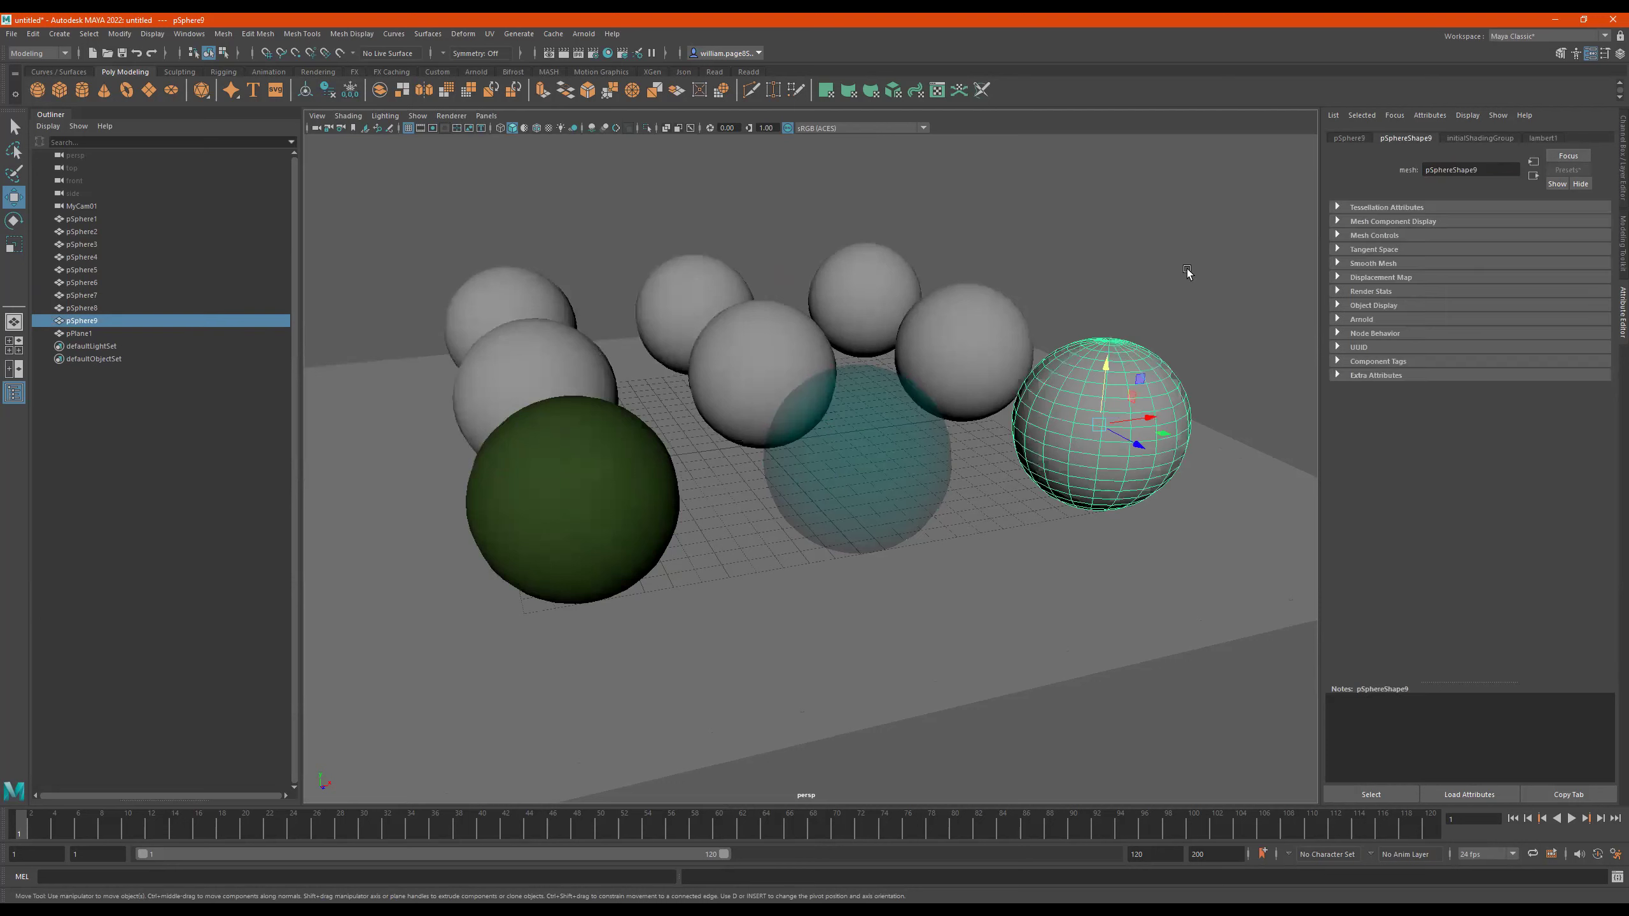
pyautogui.moveTo(1496, 170); pyautogui.dragTo(1301, 170)
pyautogui.write('ch')
pyautogui.write('rome')
pyautogui.press('Return')
# Recheck the glass material's name and finalize the green sphere's material as plastic_mtl
pyautogui.click(953, 436)
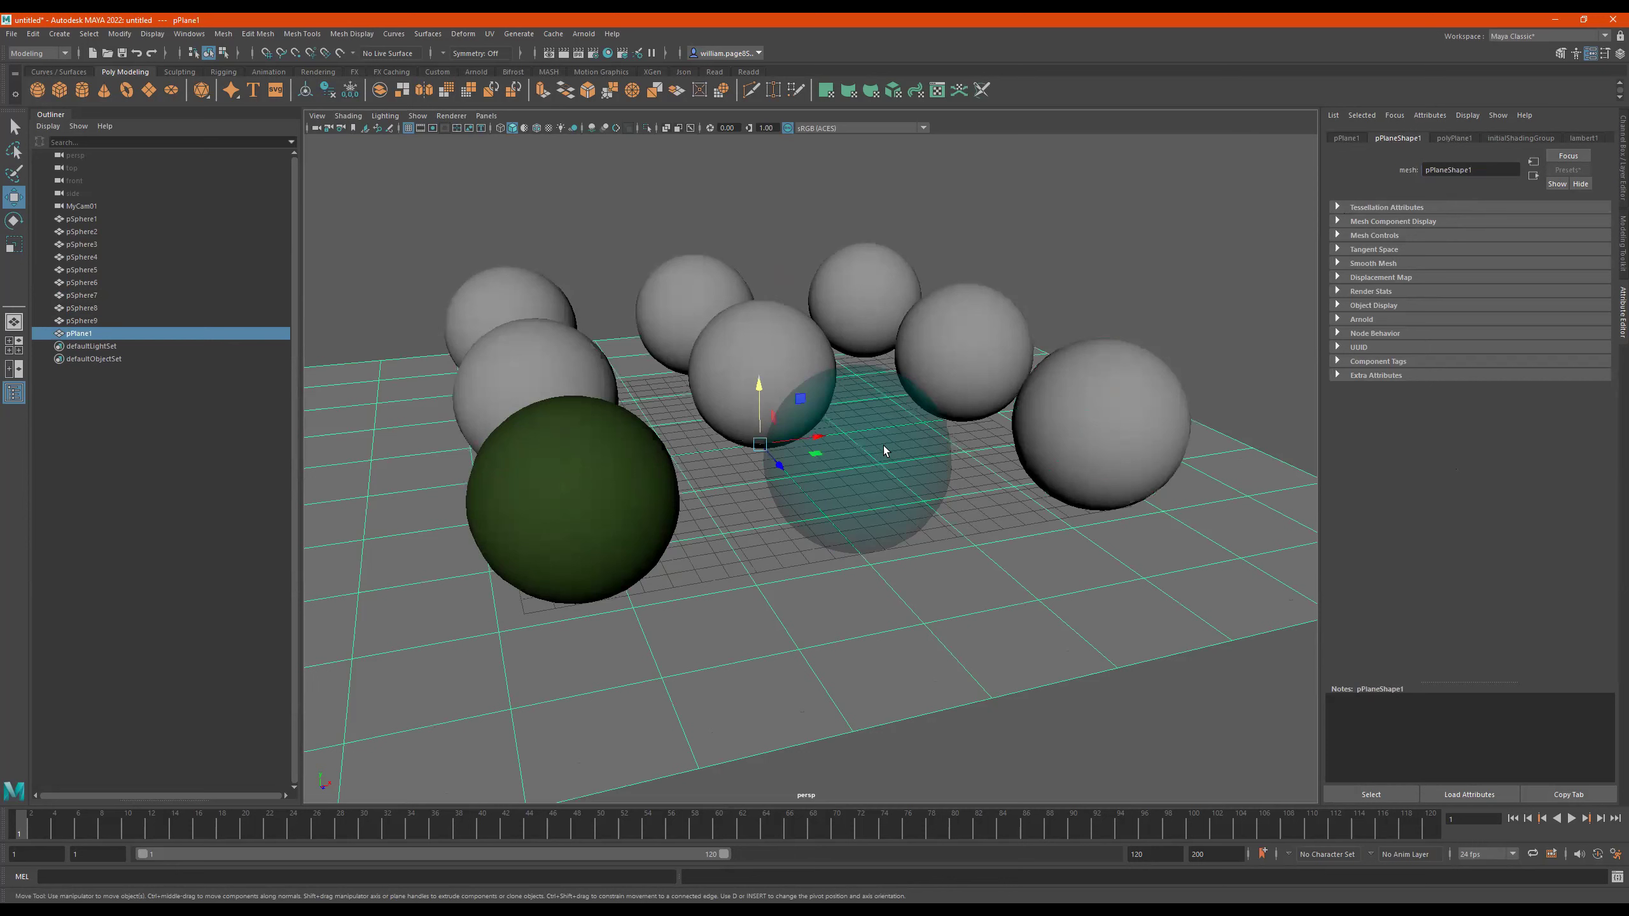
pyautogui.click(883, 446)
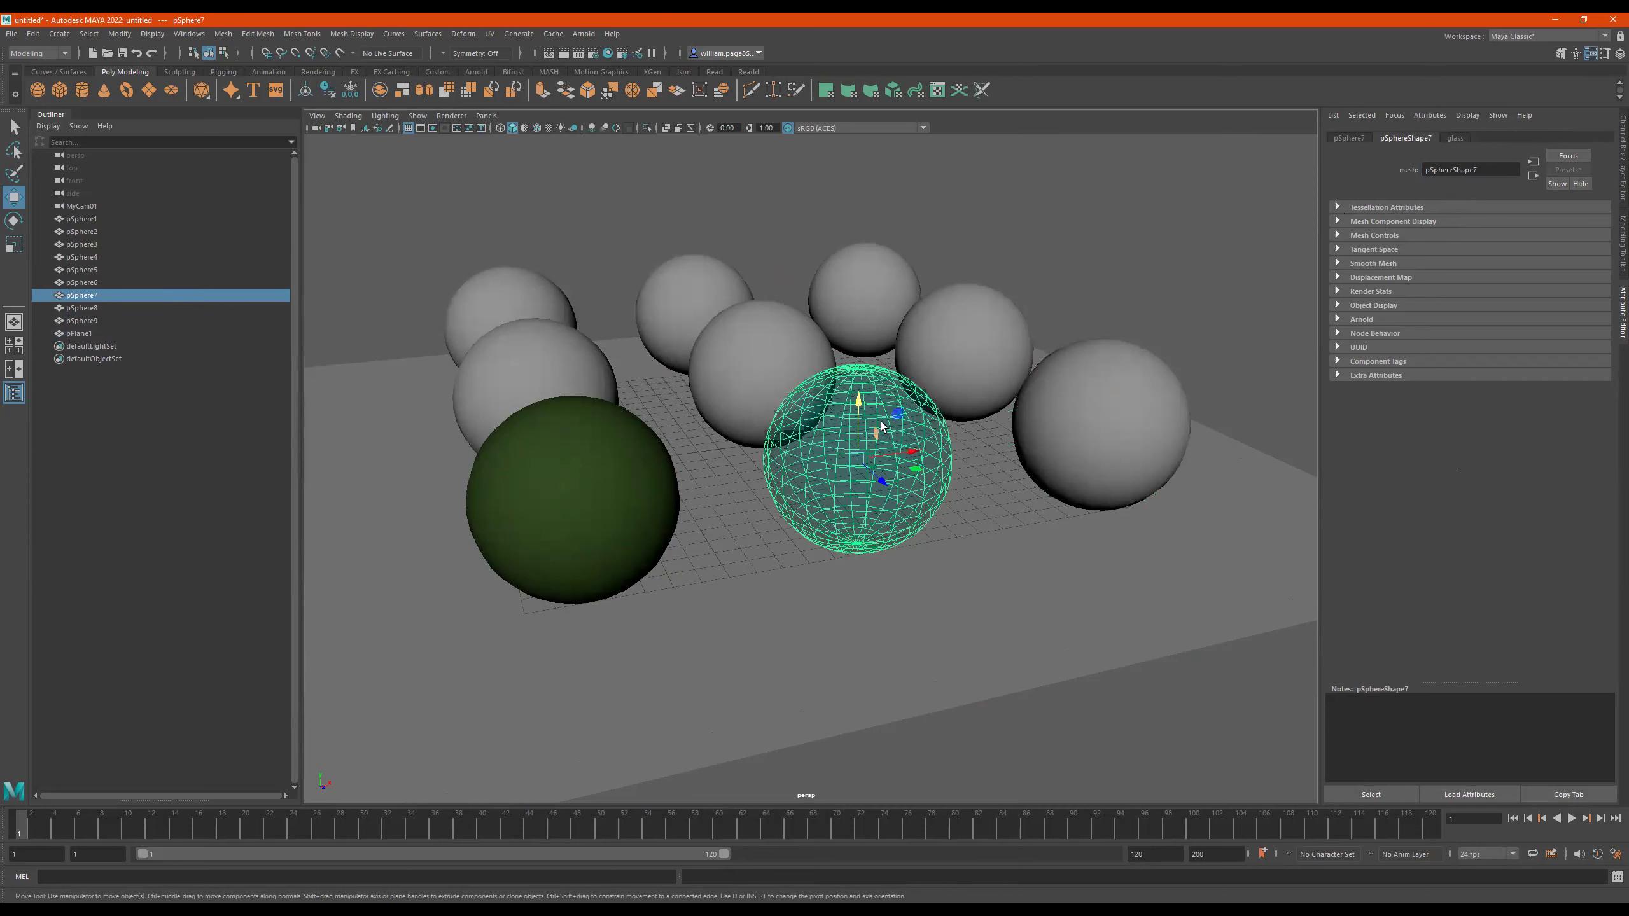
pyautogui.click(1455, 138)
pyautogui.click(1457, 169)
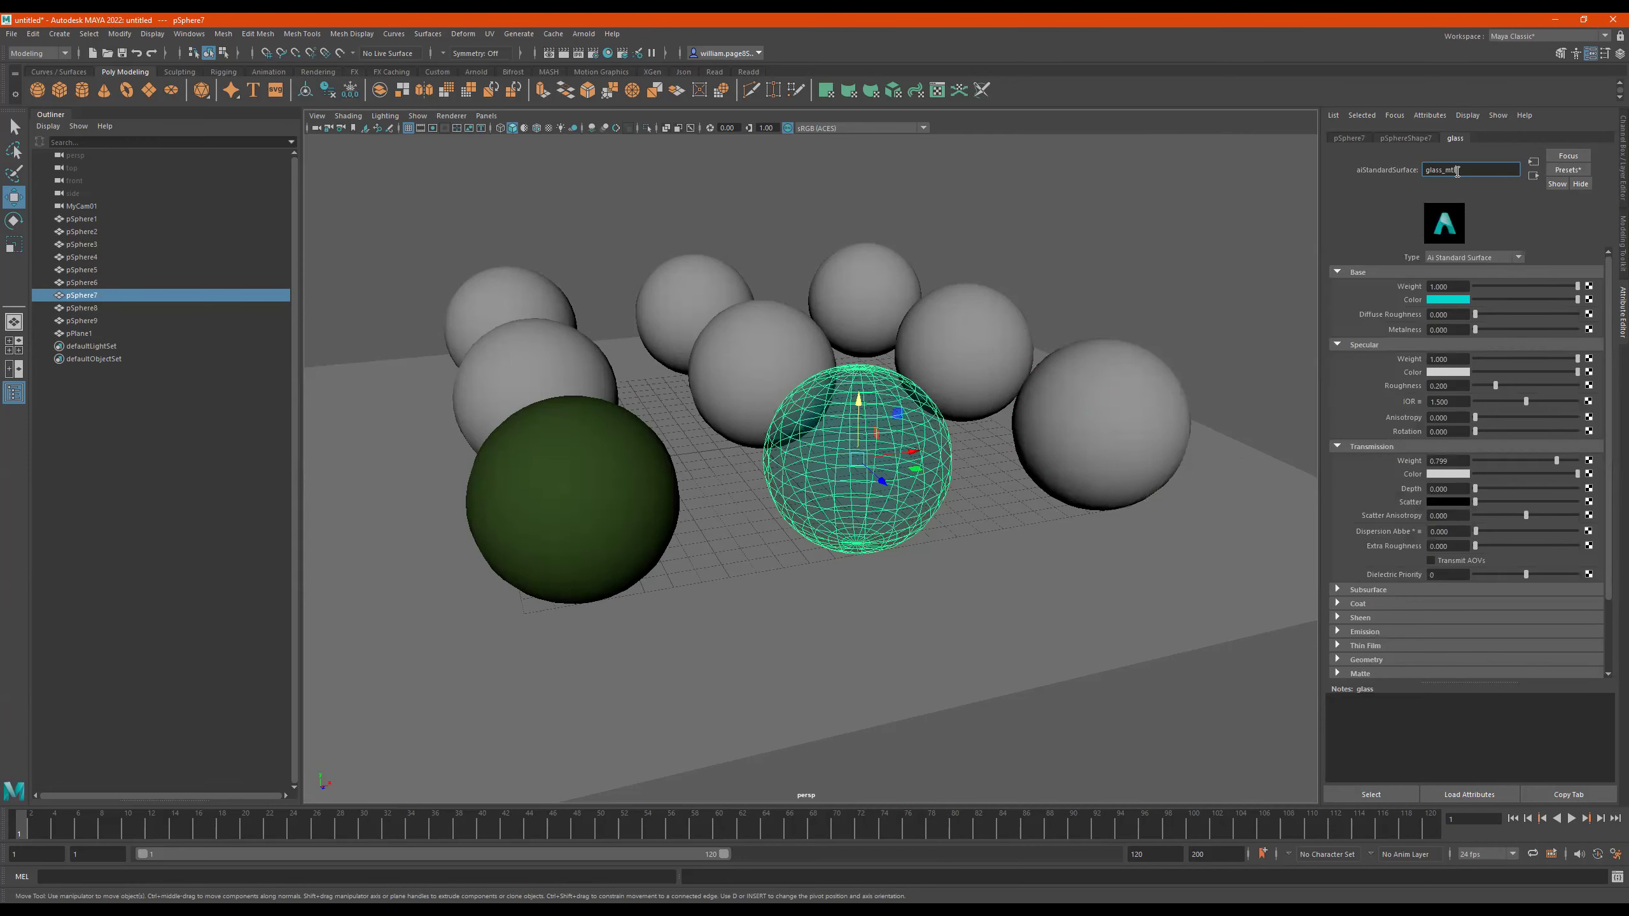
pyautogui.press('Return')
pyautogui.click(600, 473)
pyautogui.click(1482, 170)
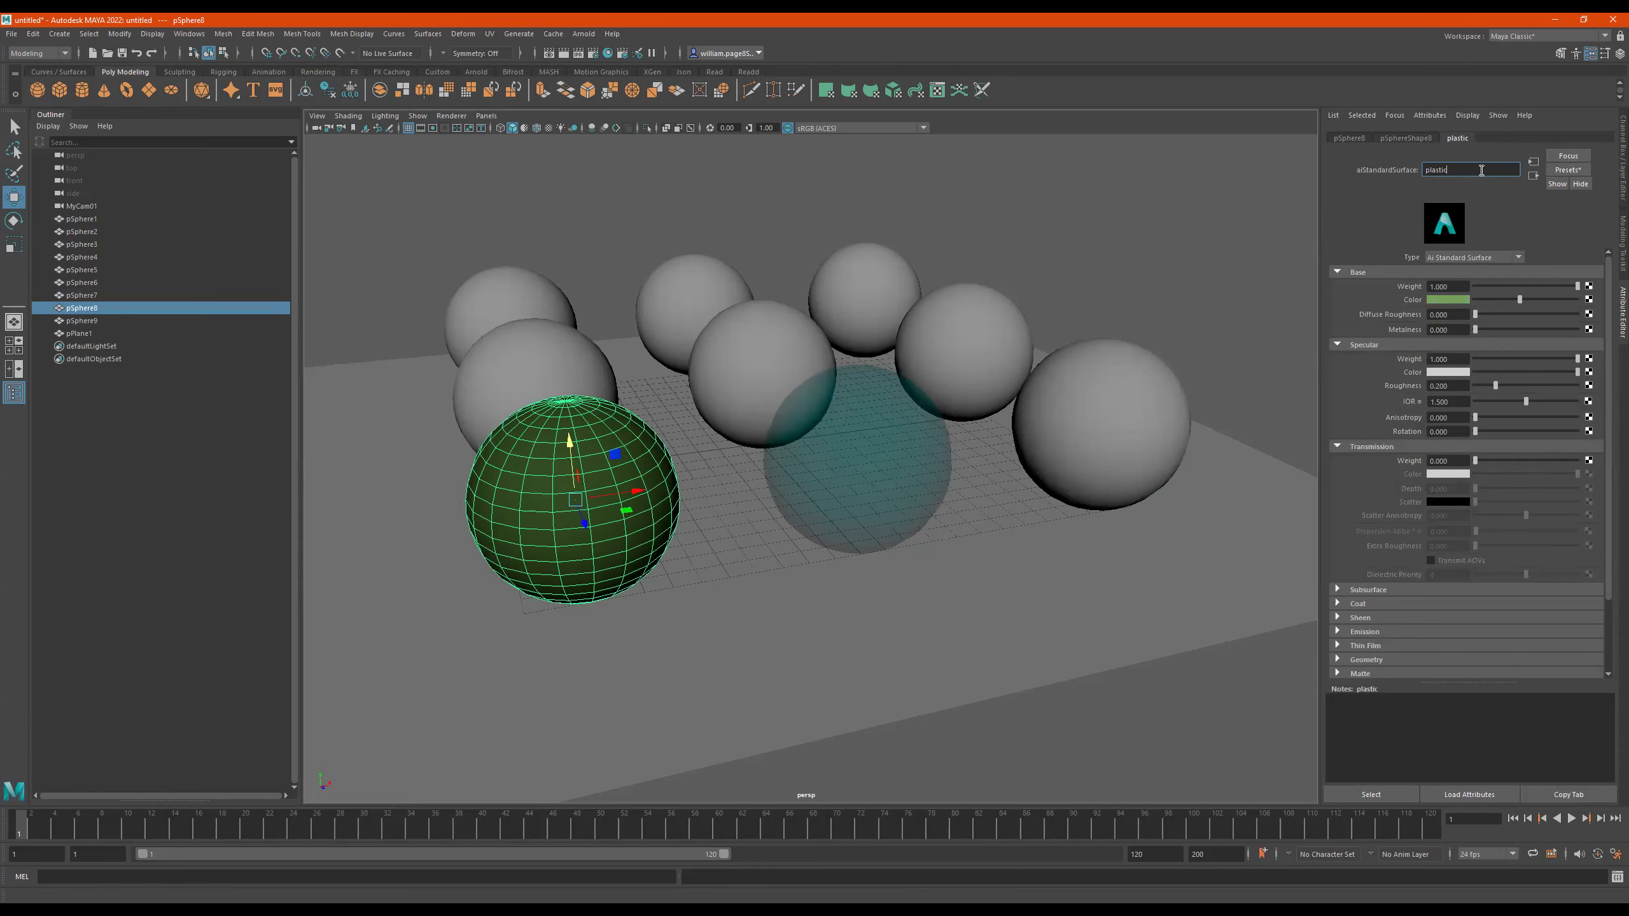
pyautogui.write('_mtl')
pyautogui.press('Return')
pyautogui.moveTo(982, 432)
pyautogui.keyDown('alt'); pyautogui.mouseDown()
pyautogui.moveTo(911, 410)
pyautogui.moveTo(939, 438)
pyautogui.moveTo(811, 449)
pyautogui.moveTo(781, 430)
pyautogui.moveTo(843, 422)
pyautogui.moveTo(725, 447)
pyautogui.moveTo(802, 439)
pyautogui.mouseUp(); pyautogui.keyUp('alt')
# Orbit and pan the persp camera to face the spheres, then show the Arnold shelf
pyautogui.keyDown('alt'); pyautogui.moveTo(977, 479); pyautogui.dragTo(931, 488, button='right'); pyautogui.keyUp('alt')
pyautogui.moveTo(932, 487)
pyautogui.keyDown('alt'); pyautogui.mouseDown()
pyautogui.moveTo(906, 464)
pyautogui.moveTo(913, 445)
pyautogui.mouseUp(); pyautogui.keyUp('alt')
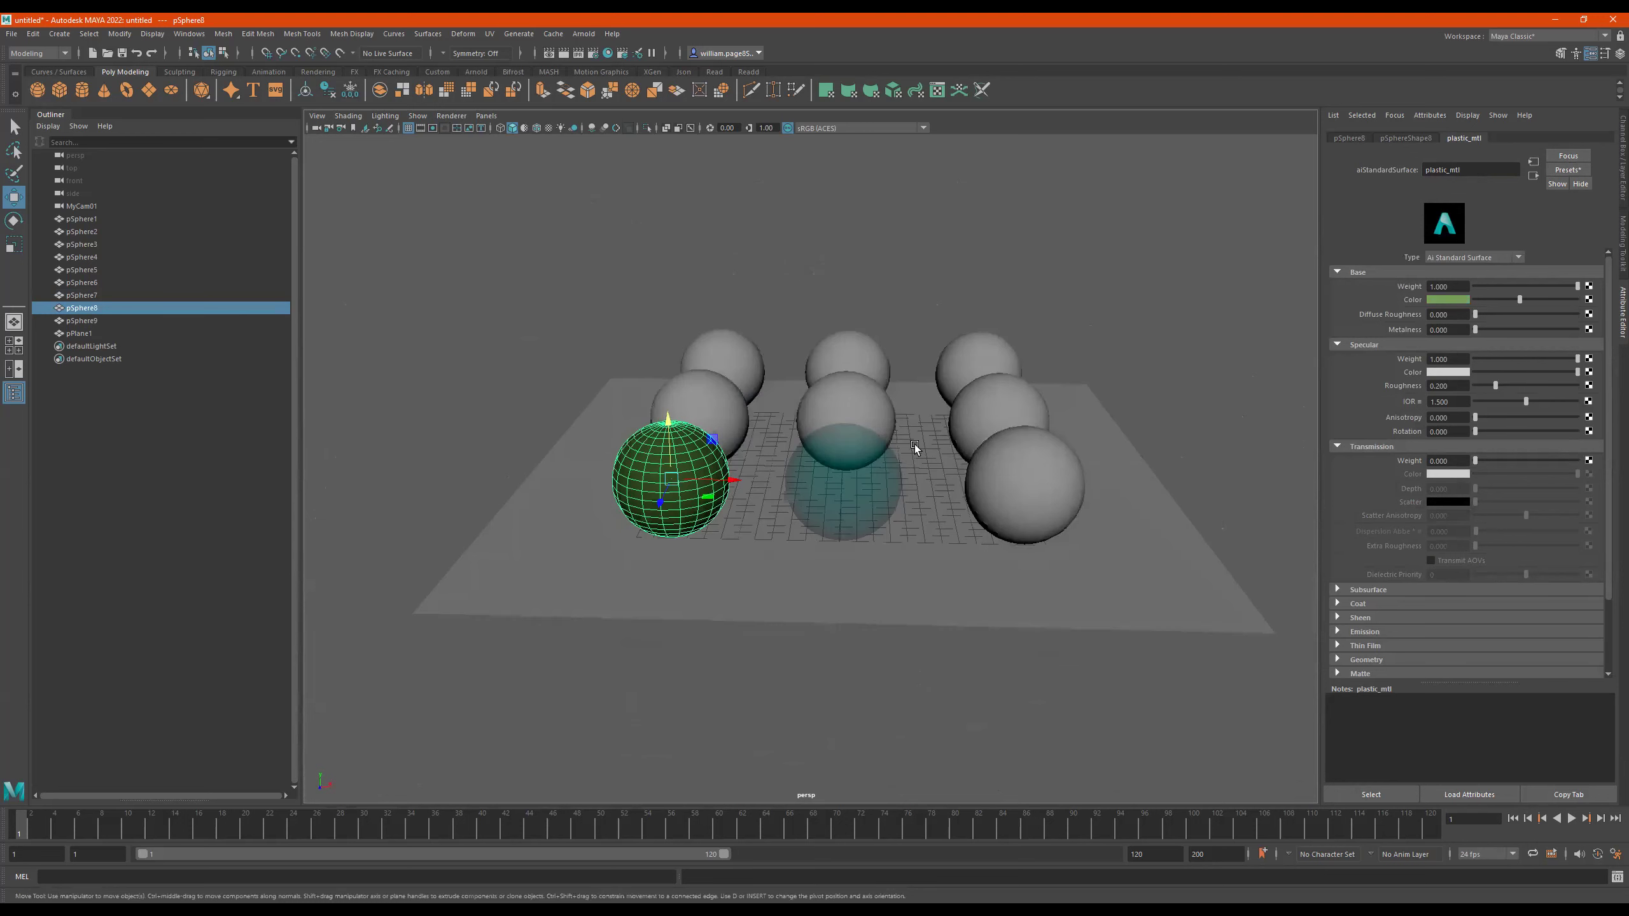
pyautogui.click(488, 117)
pyautogui.moveTo(534, 128)
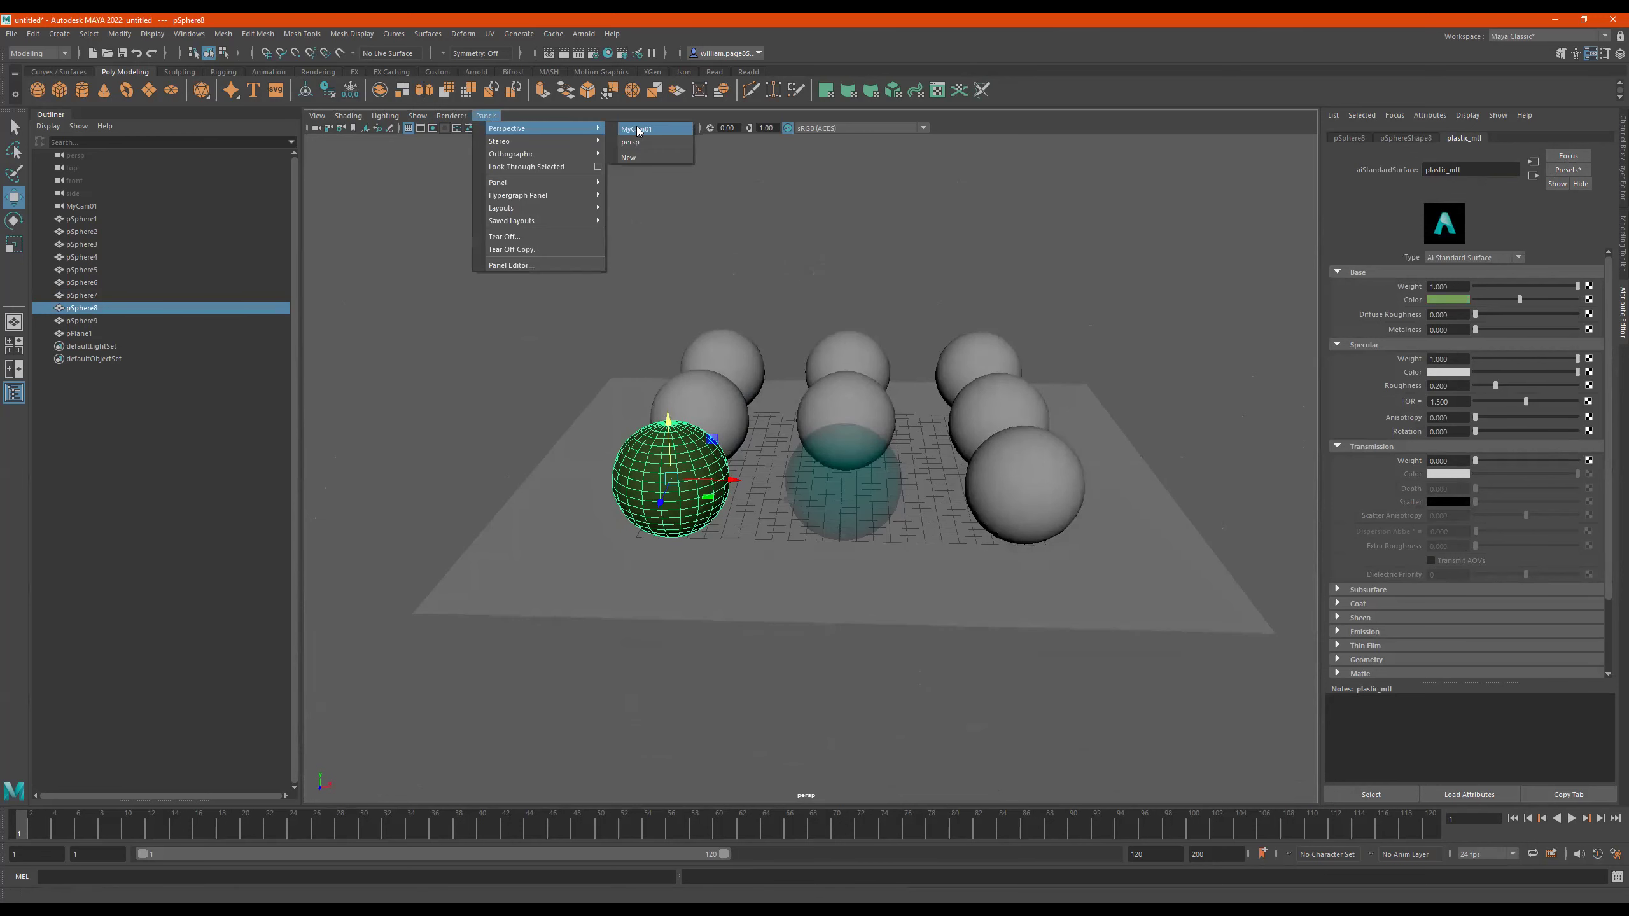
pyautogui.click(680, 278)
pyautogui.keyDown('alt'); pyautogui.moveTo(679, 278); pyautogui.dragTo(661, 276); pyautogui.keyUp('alt')
pyautogui.keyDown('alt'); pyautogui.moveTo(662, 276); pyautogui.dragTo(764, 345, button='middle'); pyautogui.keyUp('alt')
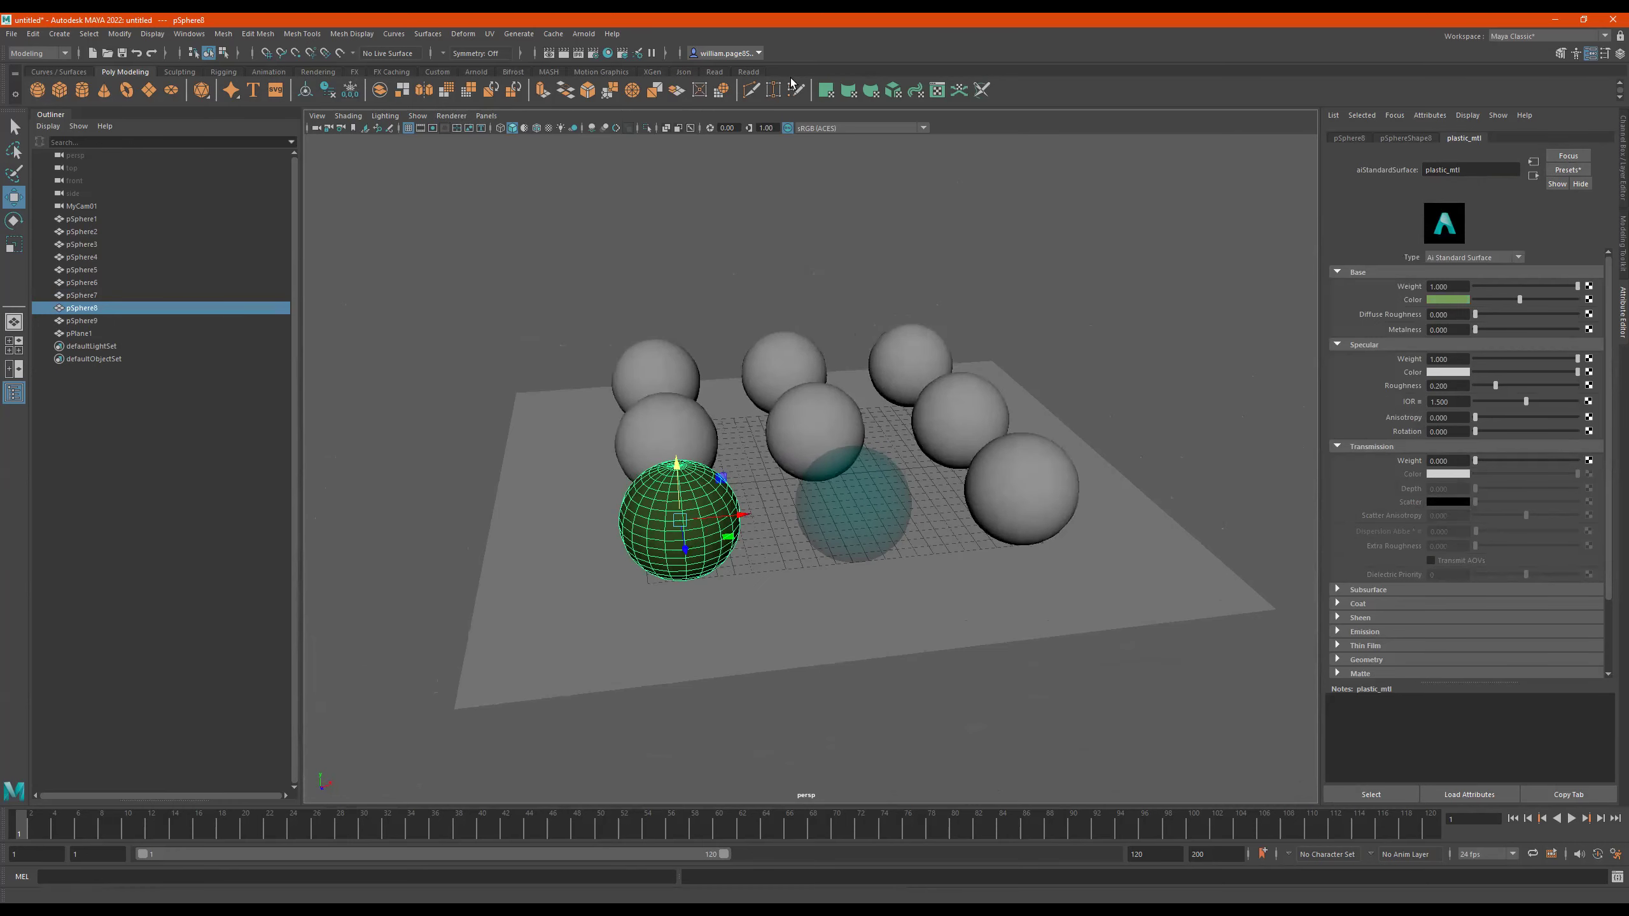
pyautogui.click(475, 72)
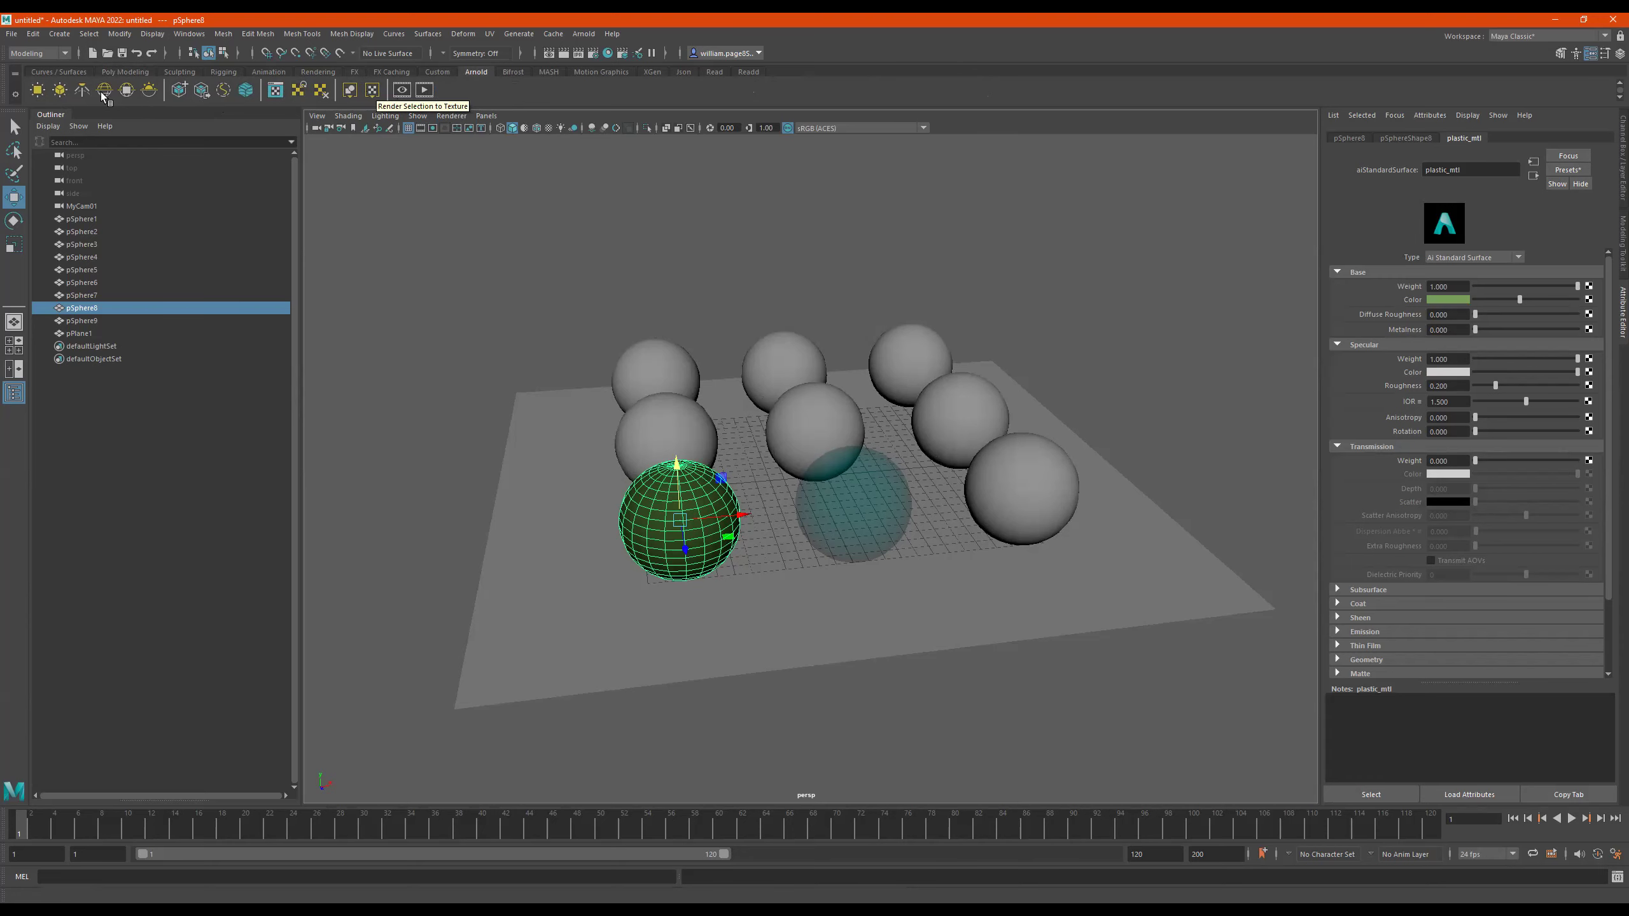
pyautogui.click(589, 38)
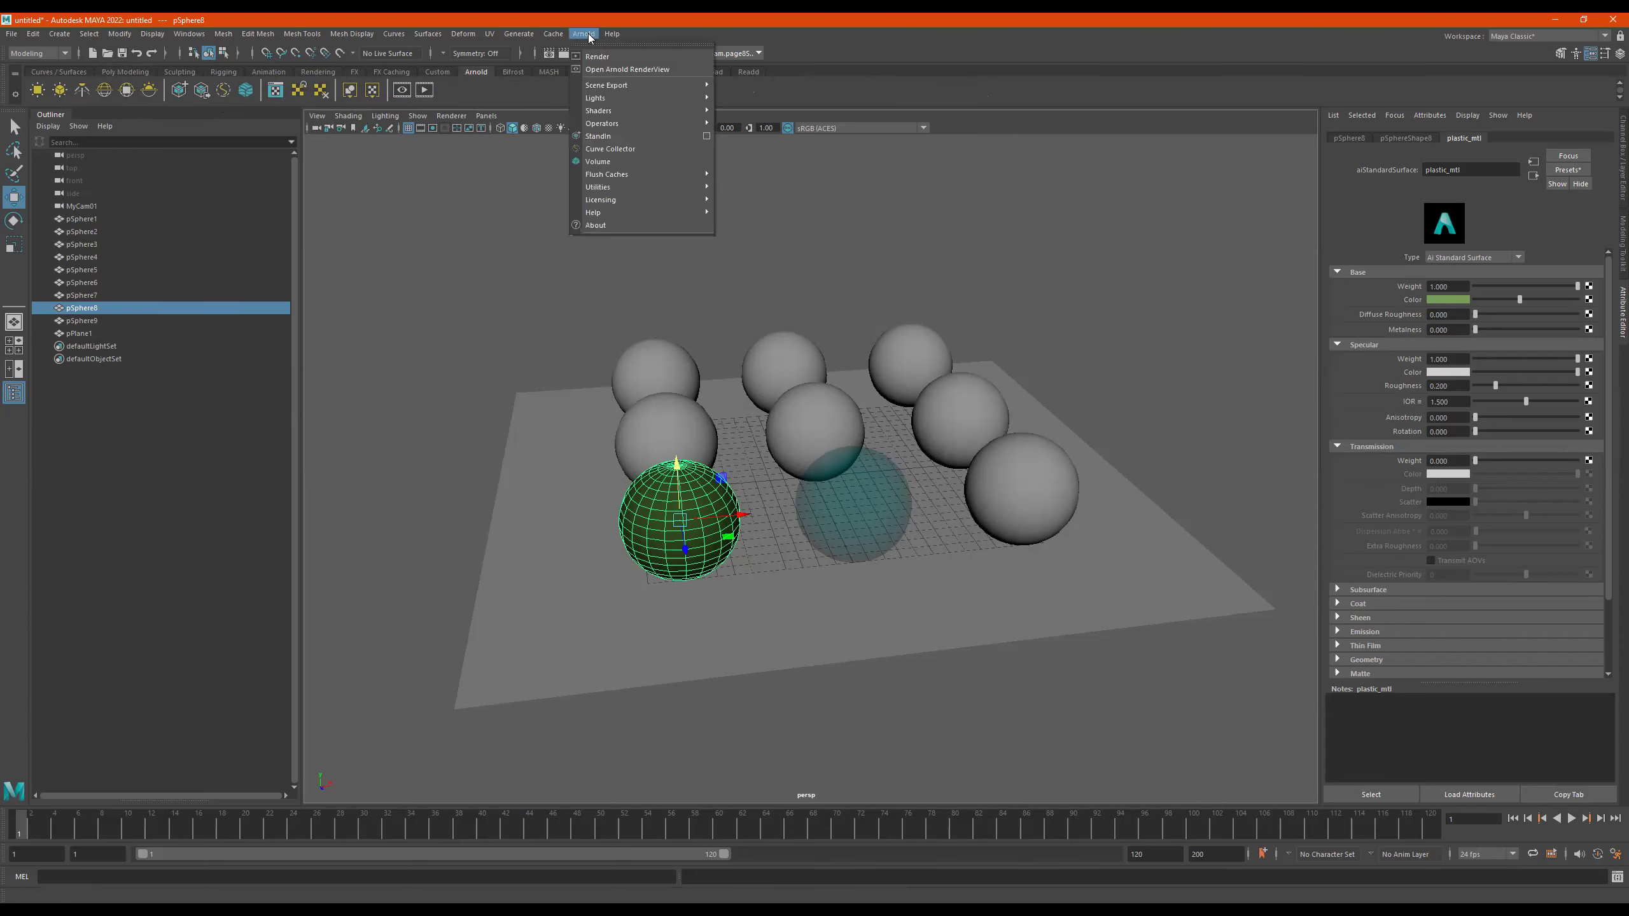
pyautogui.click(589, 45)
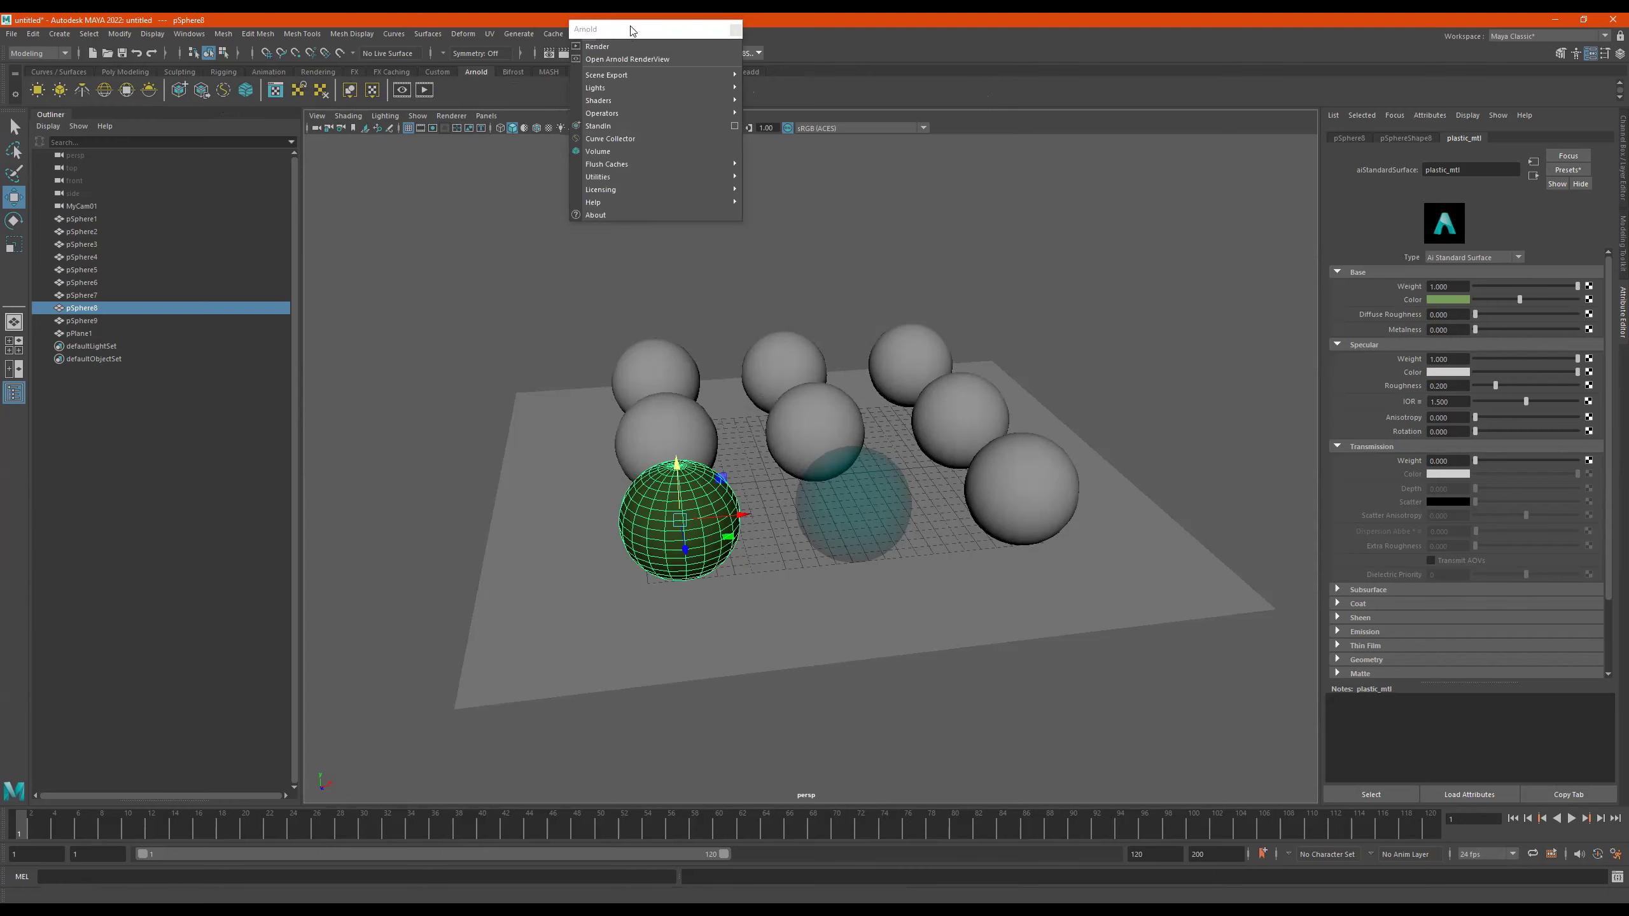
pyautogui.moveTo(632, 32); pyautogui.dragTo(960, 154)
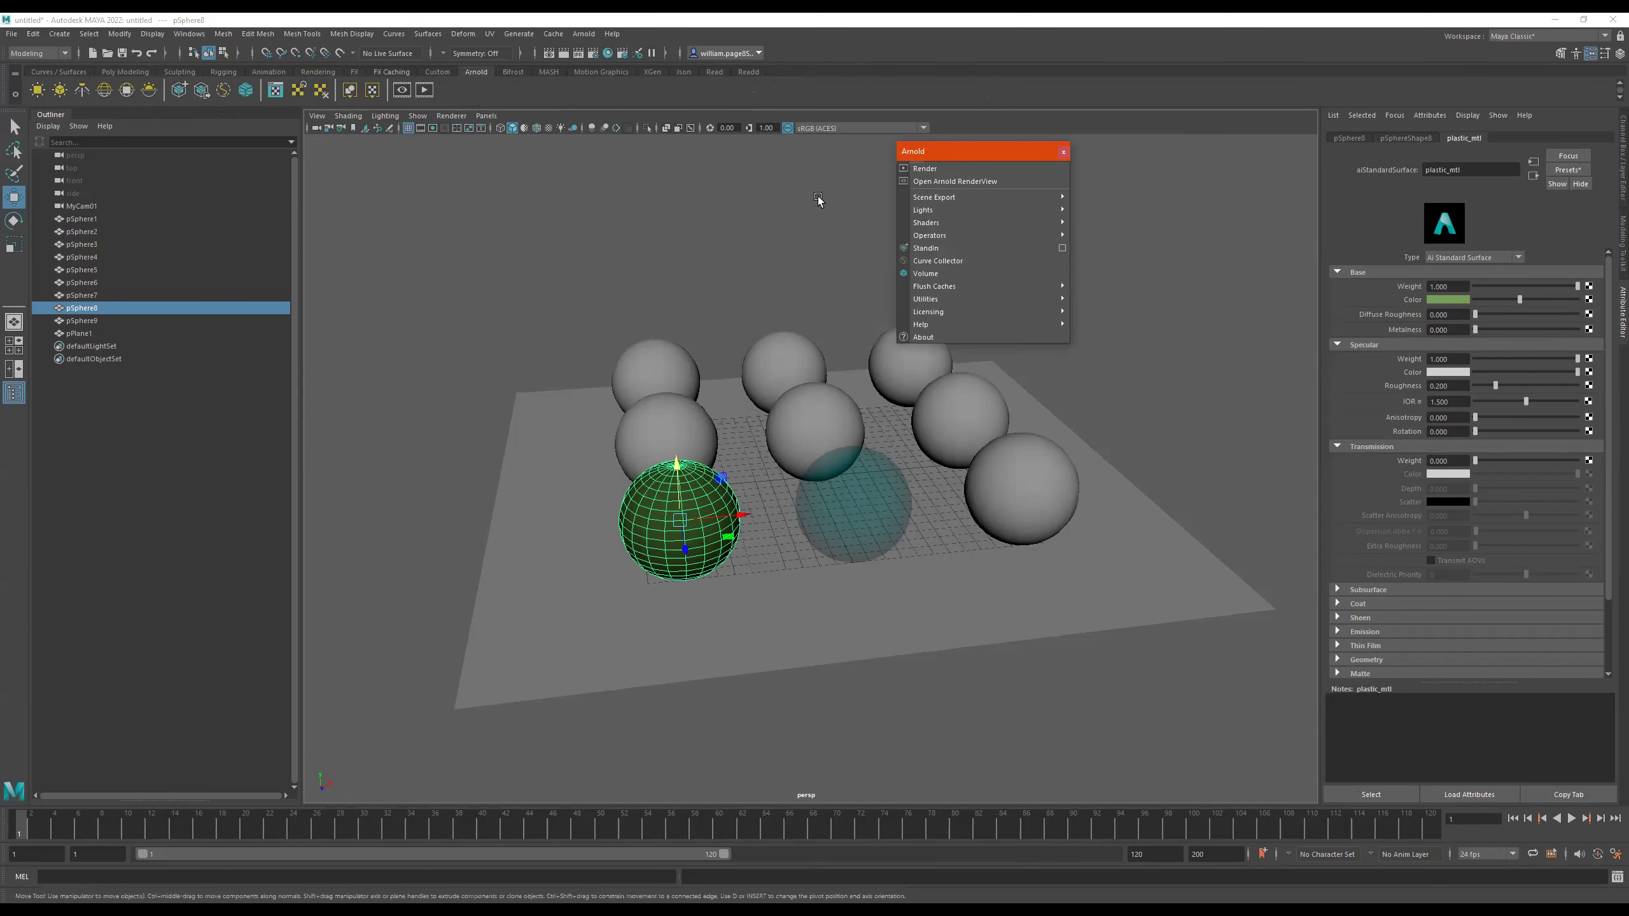
pyautogui.moveTo(941, 210)
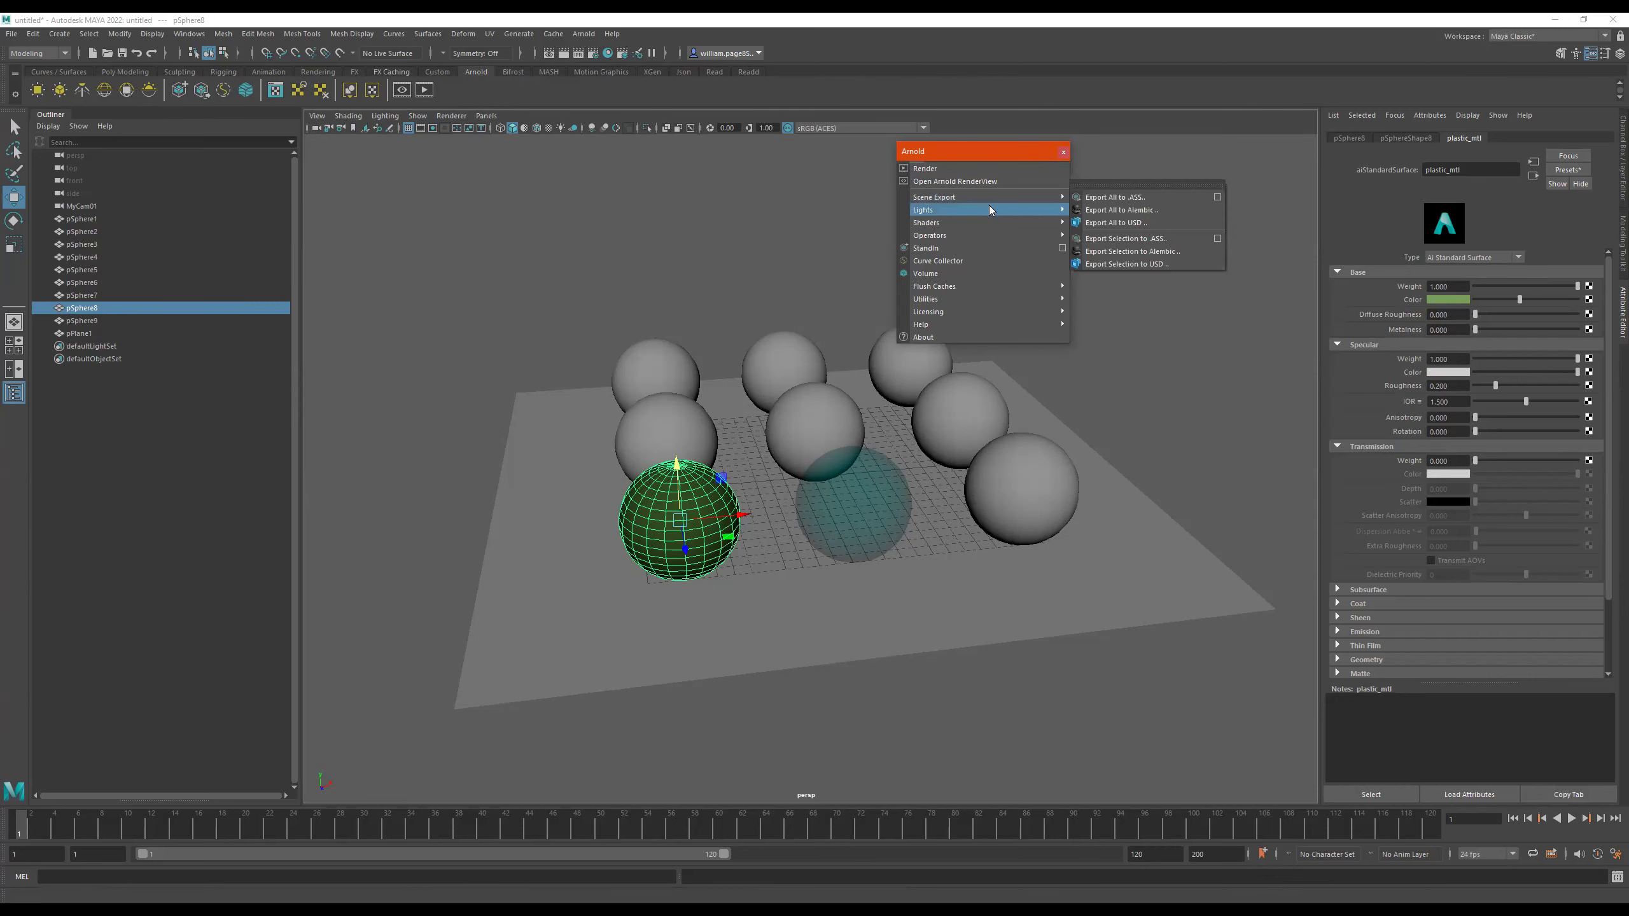
pyautogui.click(1096, 197)
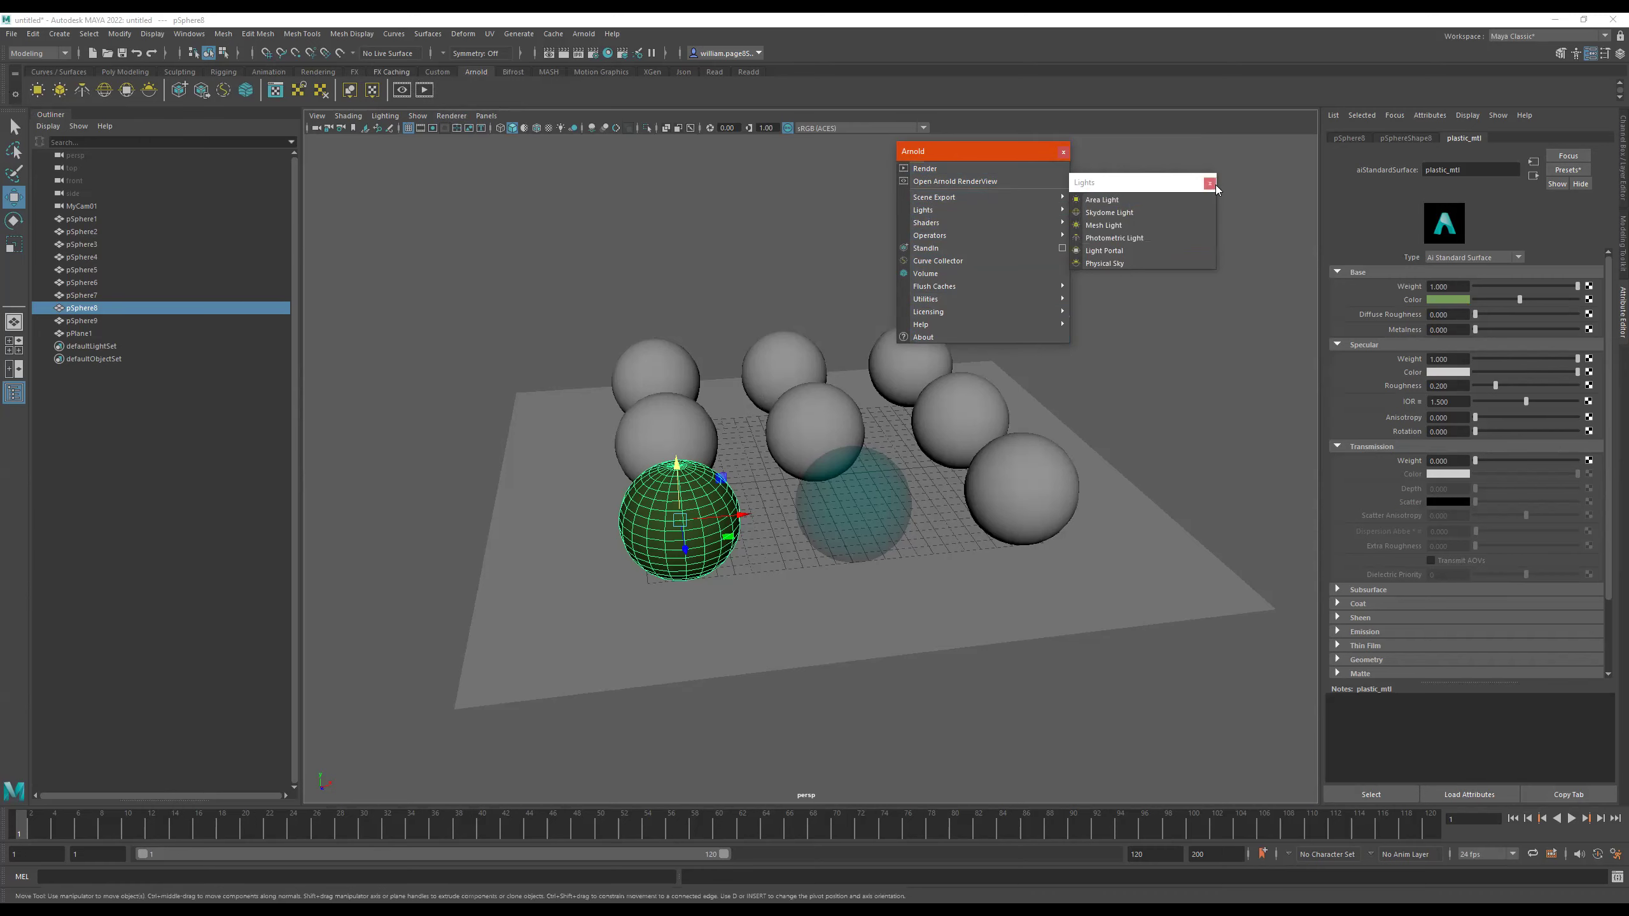
pyautogui.click(584, 34)
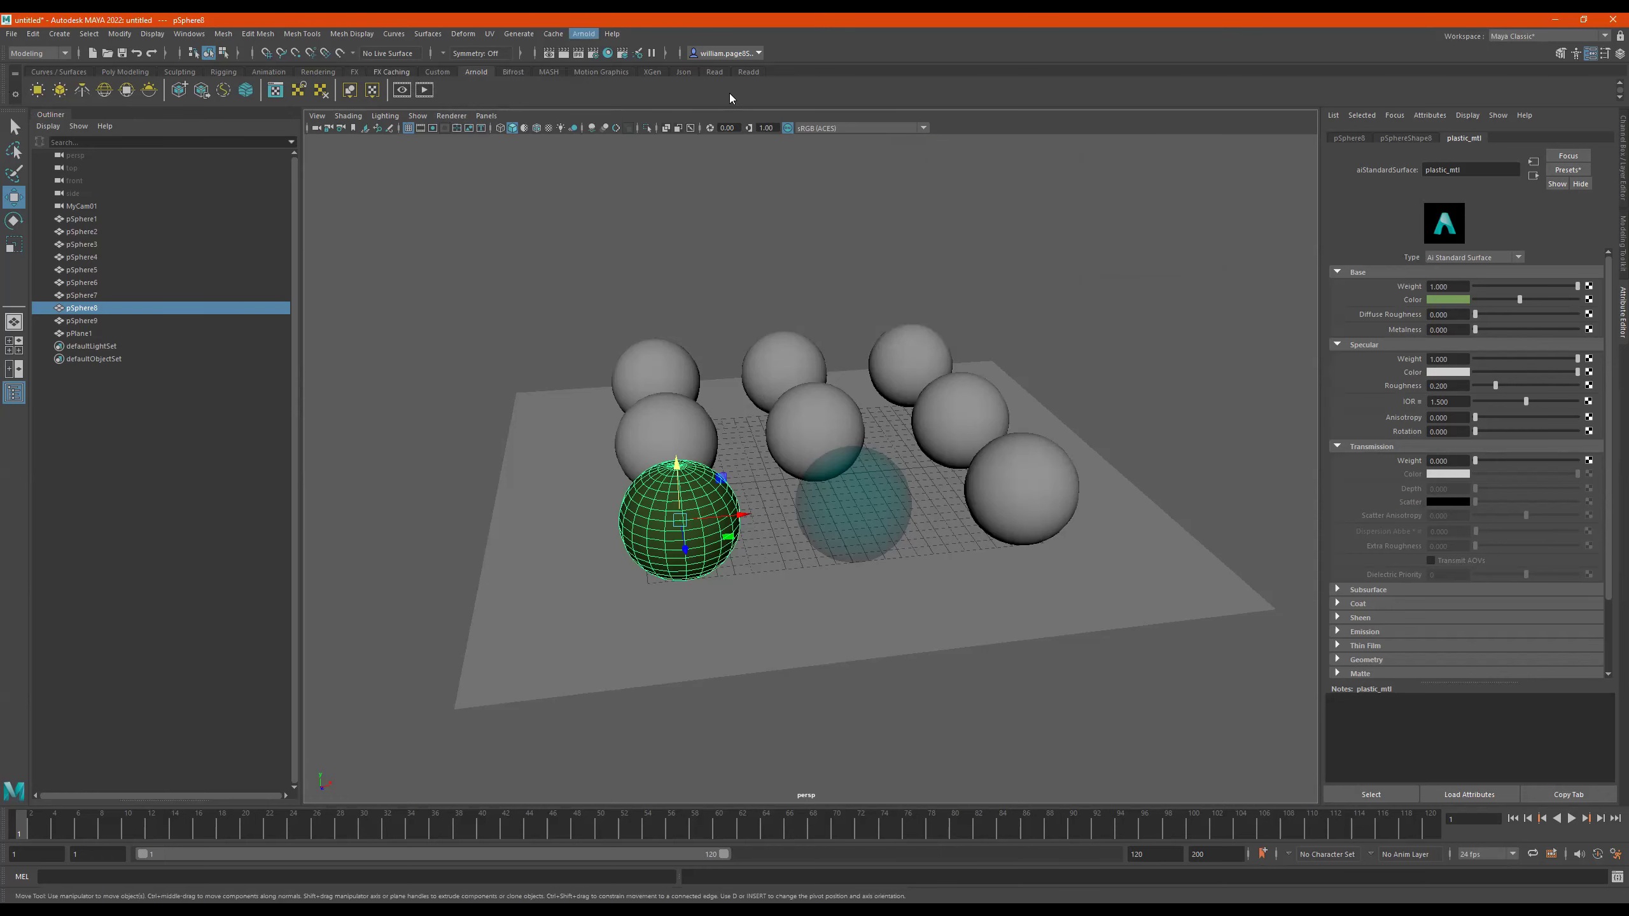
# Raise aiAreaLight1 above the spheres and zoom out to view the whole plane
pyautogui.keyDown('alt'); pyautogui.moveTo(899, 458); pyautogui.dragTo(949, 457); pyautogui.keyUp('alt')
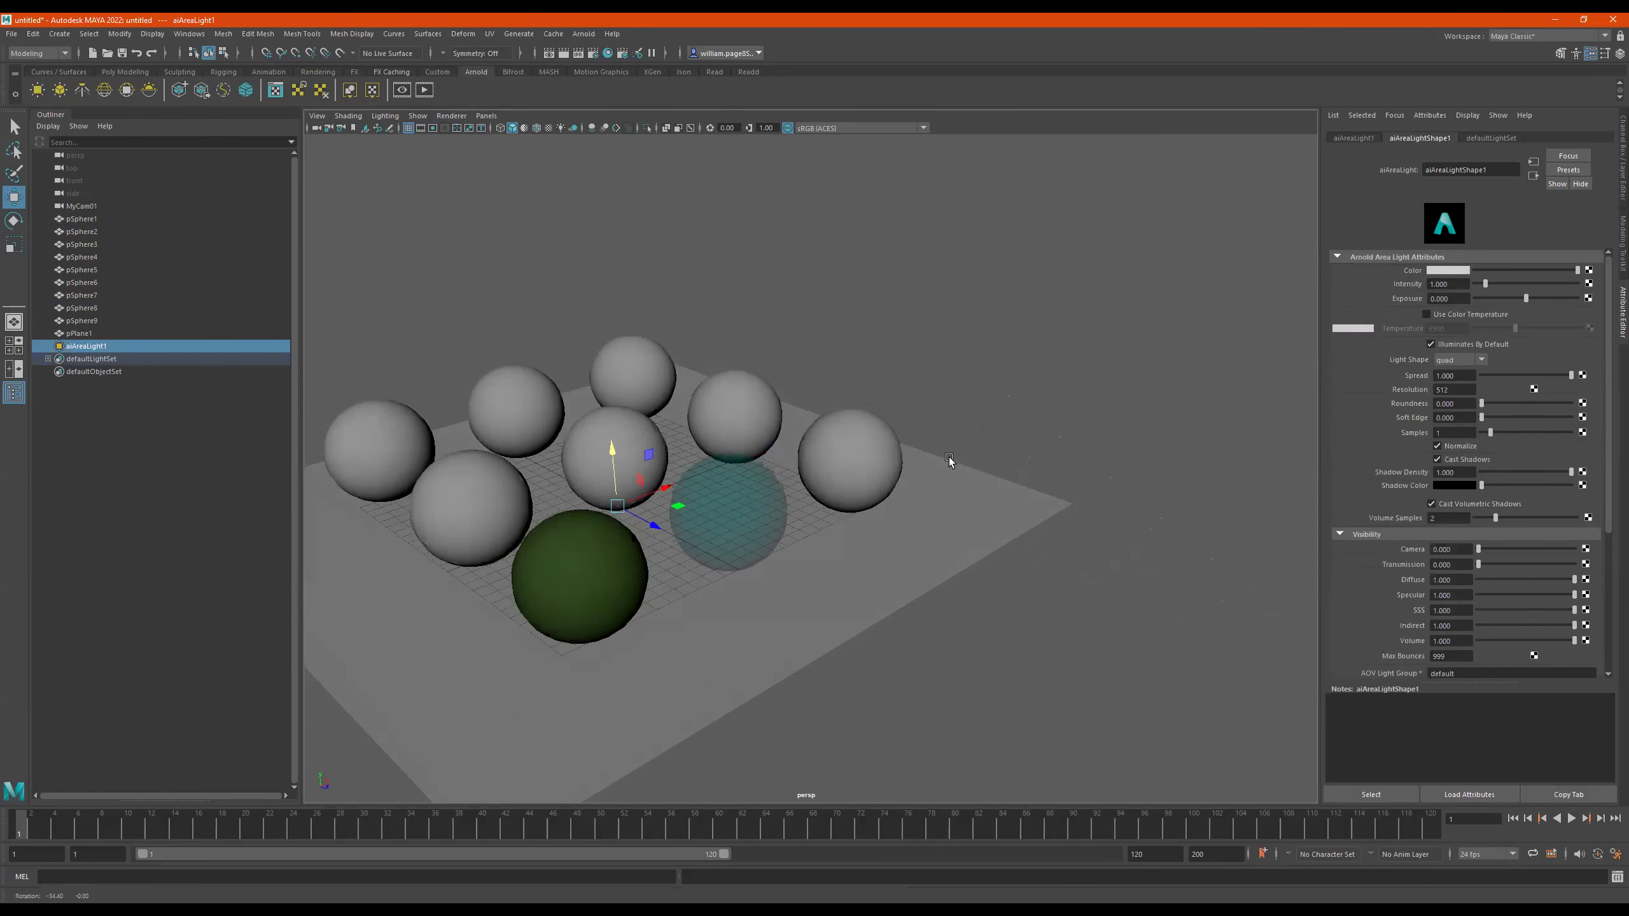
pyautogui.moveTo(600, 460)
pyautogui.mouseDown()
pyautogui.moveTo(600, 224)
pyautogui.moveTo(685, 265)
pyautogui.moveTo(520, 353)
pyautogui.moveTo(1046, 250)
pyautogui.moveTo(1007, 293)
pyautogui.moveTo(1026, 305)
pyautogui.moveTo(1004, 295)
pyautogui.moveTo(1041, 270)
pyautogui.moveTo(979, 301)
pyautogui.moveTo(971, 338)
pyautogui.moveTo(963, 308)
pyautogui.moveTo(947, 332)
pyautogui.moveTo(853, 360)
pyautogui.moveTo(742, 350)
pyautogui.mouseUp()
pyautogui.scroll(5, 957, 256)
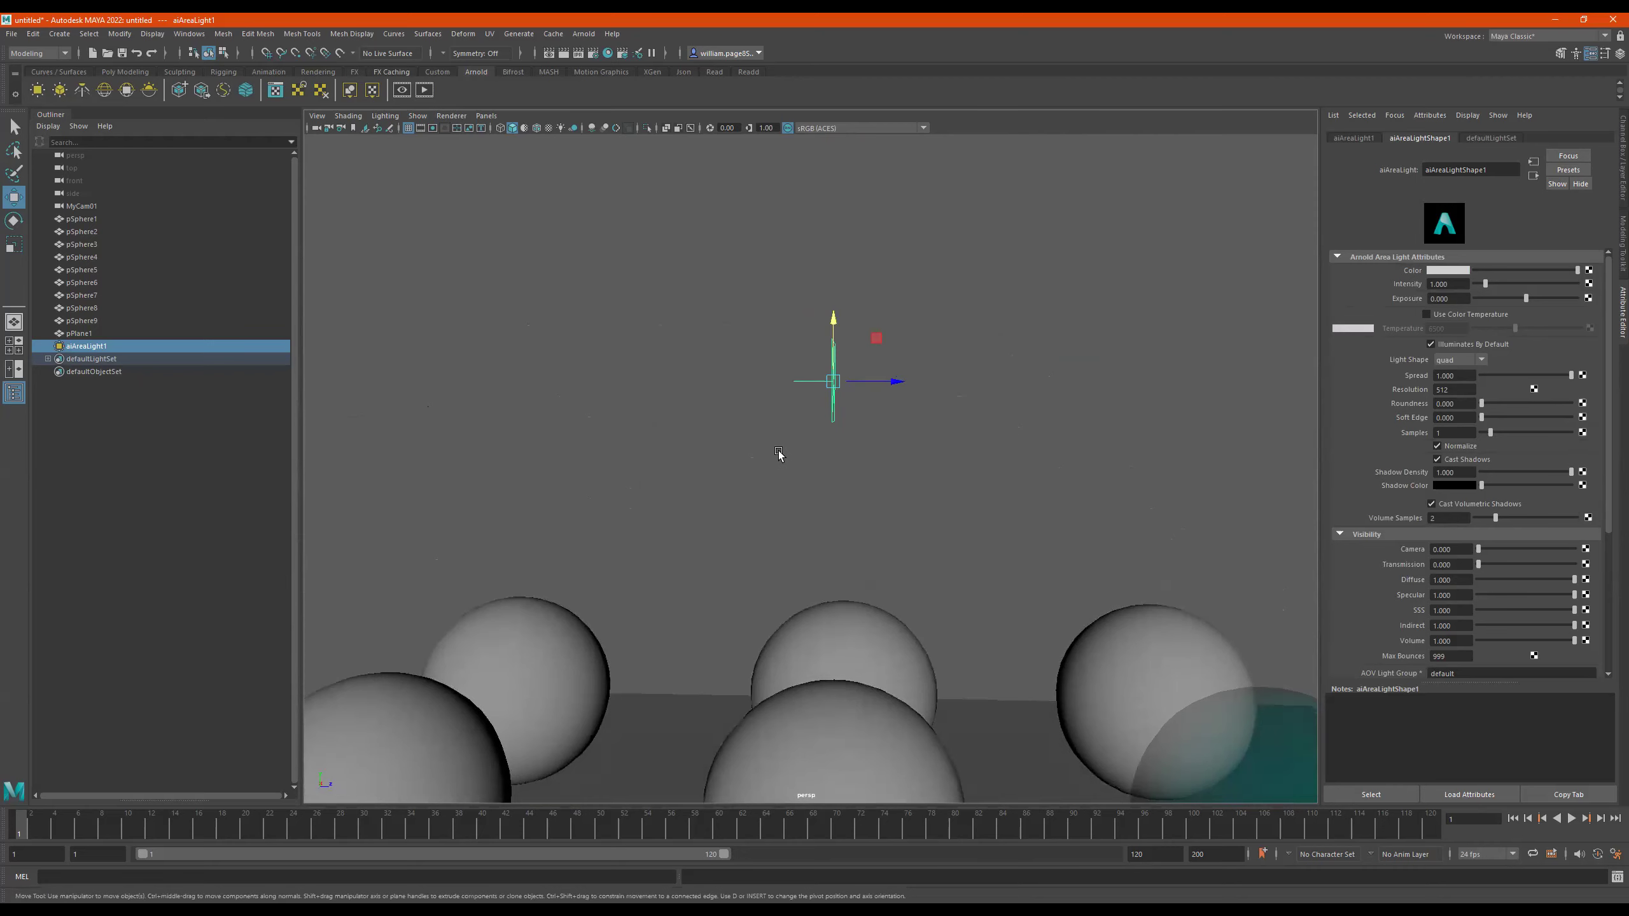
pyautogui.keyDown('alt'); pyautogui.moveTo(777, 455); pyautogui.dragTo(837, 499); pyautogui.keyUp('alt')
pyautogui.keyDown('alt'); pyautogui.moveTo(837, 500); pyautogui.dragTo(805, 487, button='right'); pyautogui.keyUp('alt')
pyautogui.keyDown('alt'); pyautogui.moveTo(805, 488); pyautogui.dragTo(832, 473); pyautogui.keyUp('alt')
pyautogui.moveTo(833, 473)
pyautogui.keyDown('alt'); pyautogui.mouseDown(button='right')
pyautogui.moveTo(651, 470)
pyautogui.moveTo(635, 500)
pyautogui.mouseUp(button='right'); pyautogui.keyUp('alt')
pyautogui.keyDown('alt'); pyautogui.moveTo(635, 500); pyautogui.dragTo(908, 517); pyautogui.keyUp('alt')
# Try scaling the area light up and down, then undo the scale and return to Move
pyautogui.press('r')
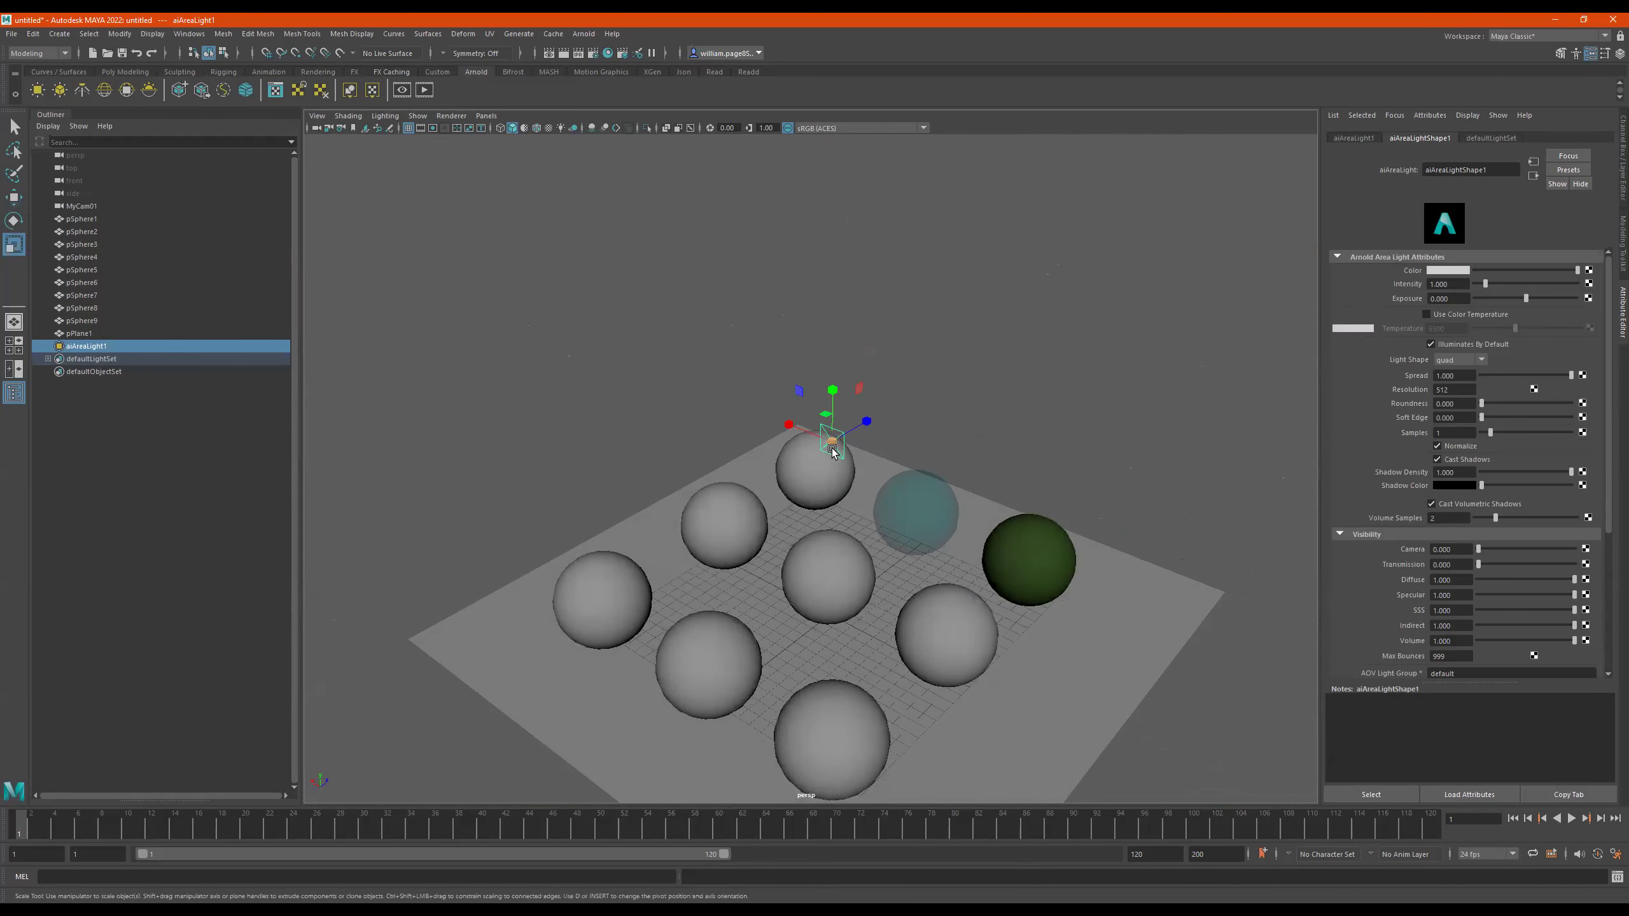
pyautogui.moveTo(831, 438)
pyautogui.mouseDown()
pyautogui.moveTo(946, 460)
pyautogui.moveTo(852, 443)
pyautogui.mouseUp()
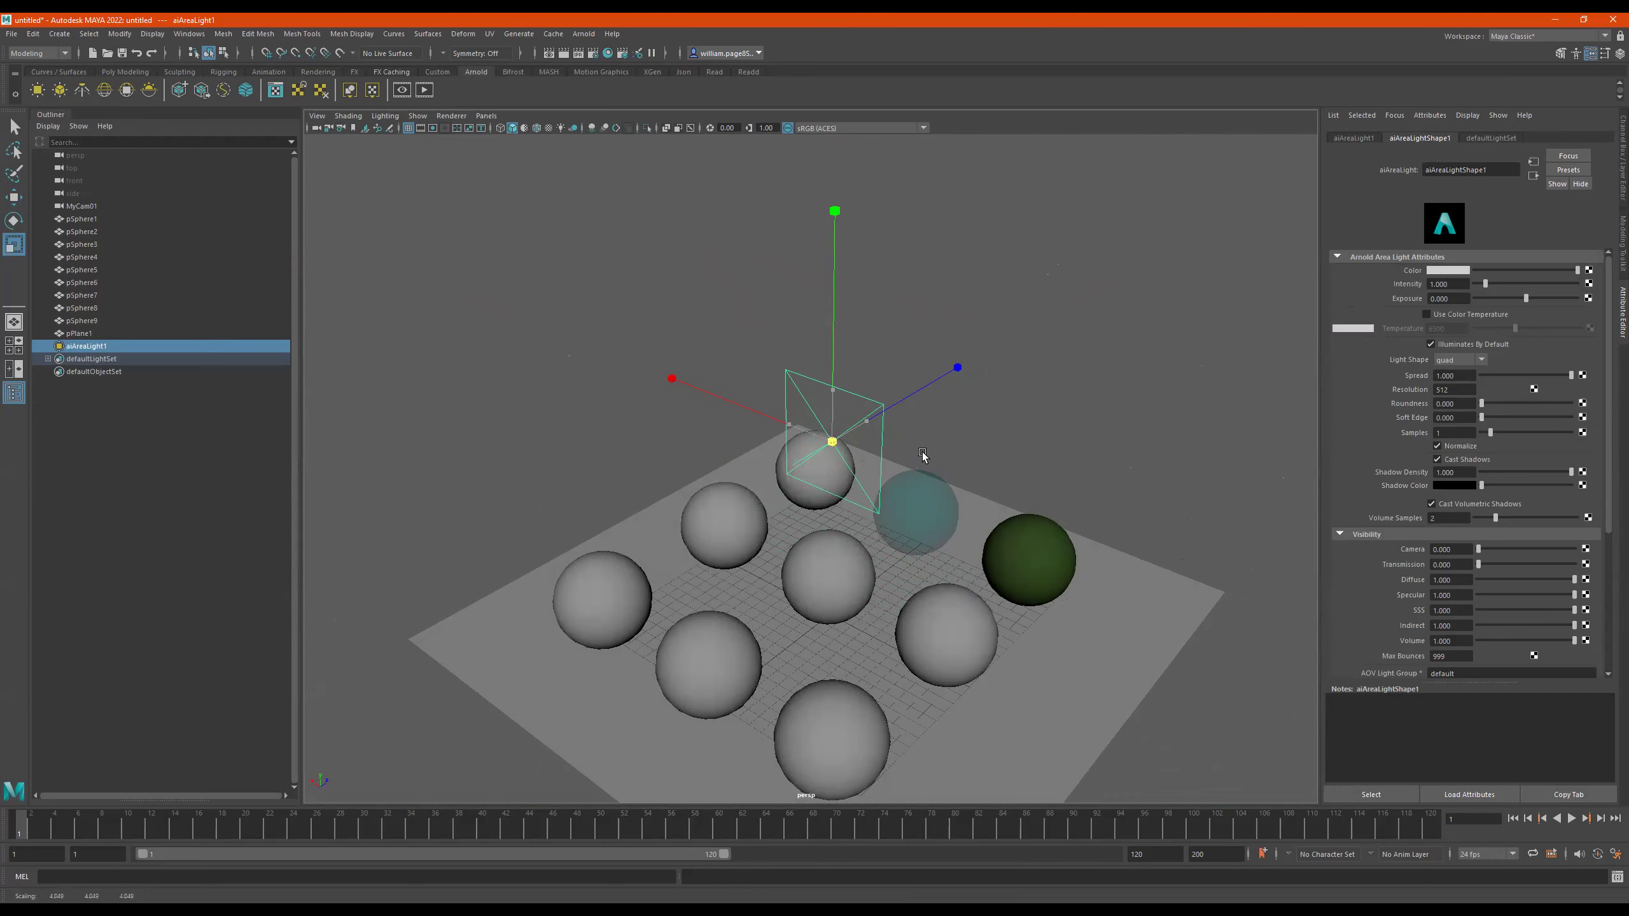
pyautogui.moveTo(978, 441)
pyautogui.keyDown('alt'); pyautogui.mouseDown()
pyautogui.moveTo(877, 434)
pyautogui.moveTo(687, 482)
pyautogui.moveTo(863, 443)
pyautogui.moveTo(840, 497)
pyautogui.moveTo(849, 446)
pyautogui.moveTo(972, 477)
pyautogui.moveTo(868, 457)
pyautogui.moveTo(810, 399)
pyautogui.moveTo(863, 429)
pyautogui.moveTo(873, 378)
pyautogui.moveTo(871, 429)
pyautogui.mouseUp(); pyautogui.keyUp('alt')
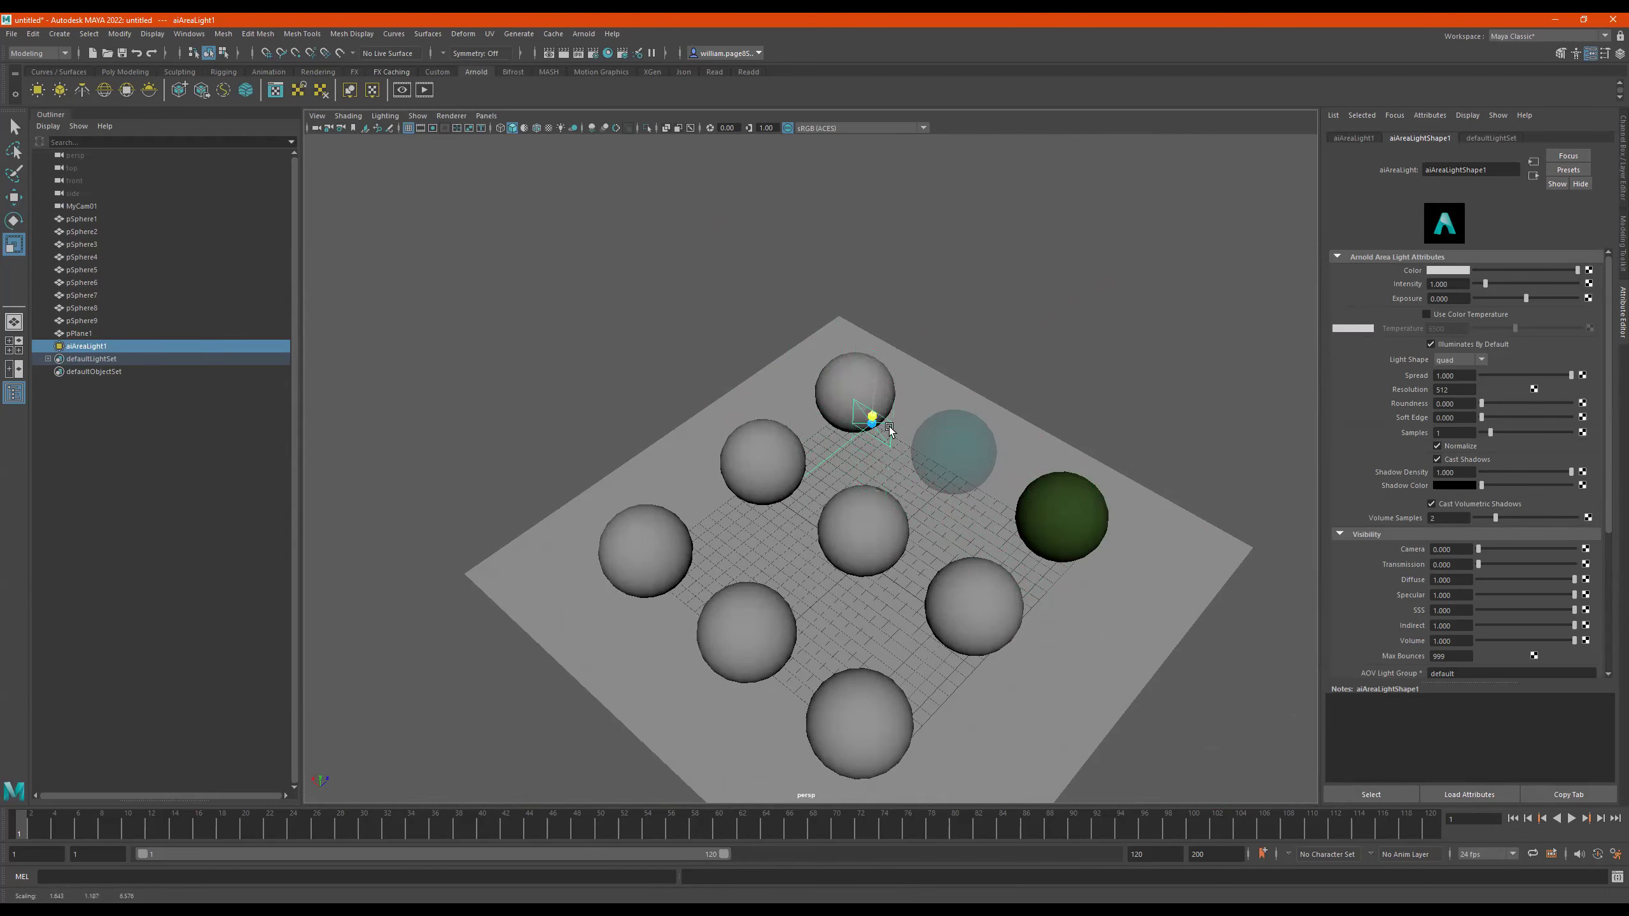
pyautogui.moveTo(972, 439)
pyautogui.keyDown('alt'); pyautogui.mouseDown()
pyautogui.moveTo(916, 446)
pyautogui.moveTo(899, 431)
pyautogui.moveTo(929, 457)
pyautogui.moveTo(895, 448)
pyautogui.moveTo(1205, 461)
pyautogui.moveTo(812, 435)
pyautogui.moveTo(767, 480)
pyautogui.moveTo(837, 475)
pyautogui.mouseUp(); pyautogui.keyUp('alt')
pyautogui.hotkey('ctrl', 'z')
pyautogui.hotkey('ctrl', 'z')
pyautogui.hotkey('ctrl', 'z')
pyautogui.hotkey('ctrl', 'z')
pyautogui.press('w')
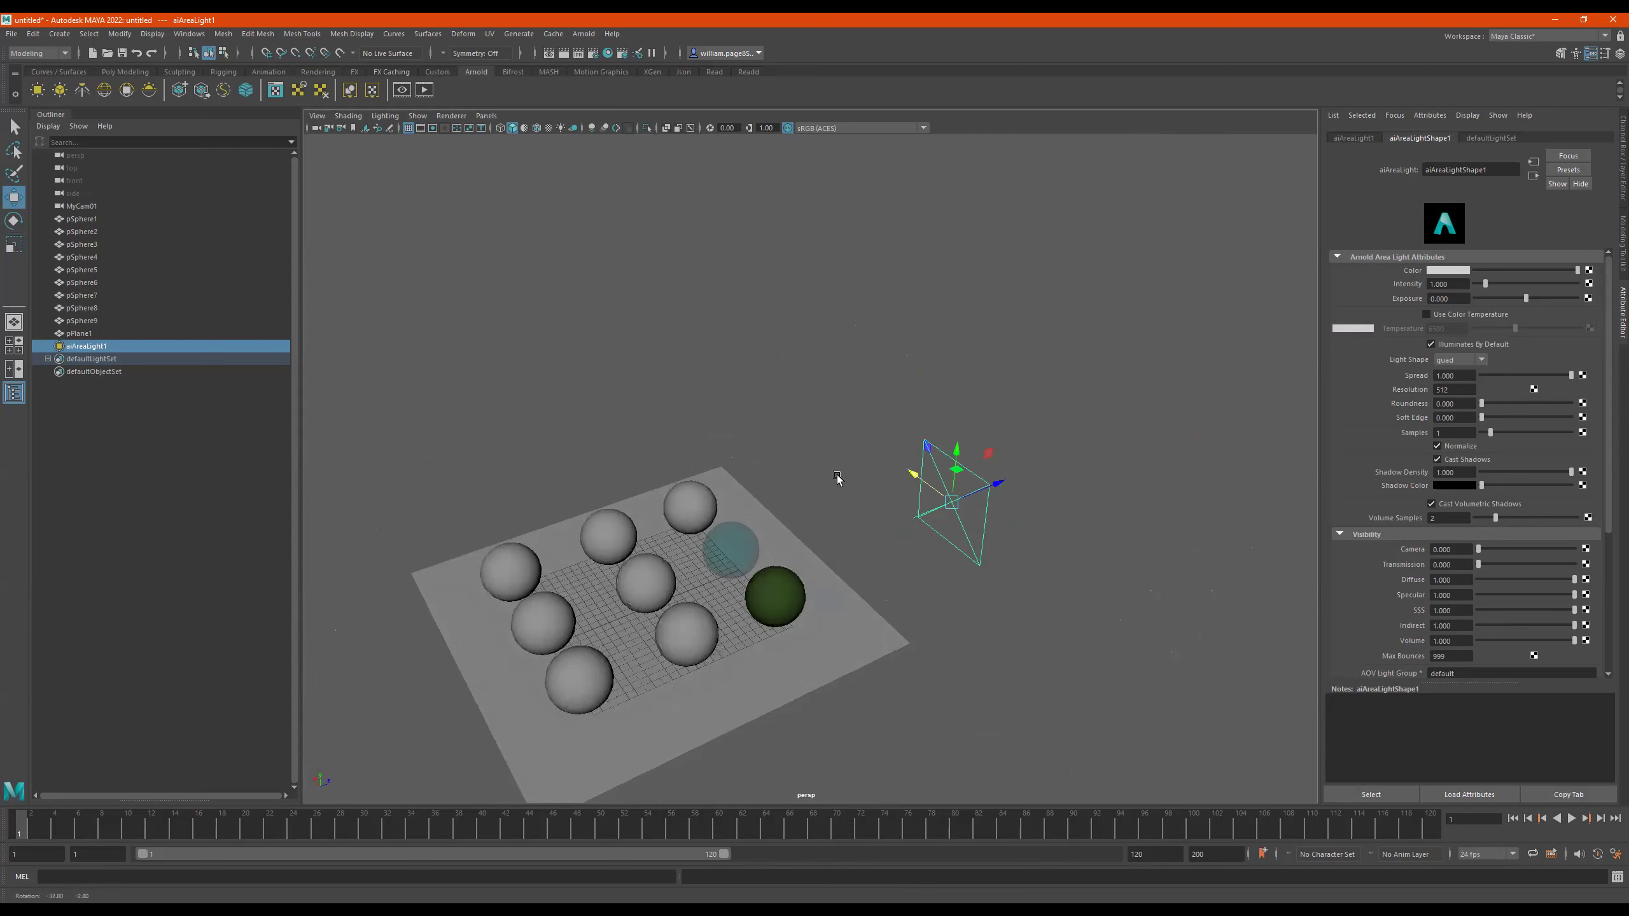
# Rotate aiAreaLight1 so its face aims down at the spheres from the left
pyautogui.moveTo(960, 490)
pyautogui.keyDown('alt'); pyautogui.mouseDown()
pyautogui.moveTo(1062, 513)
pyautogui.moveTo(1012, 477)
pyautogui.mouseUp(); pyautogui.keyUp('alt')
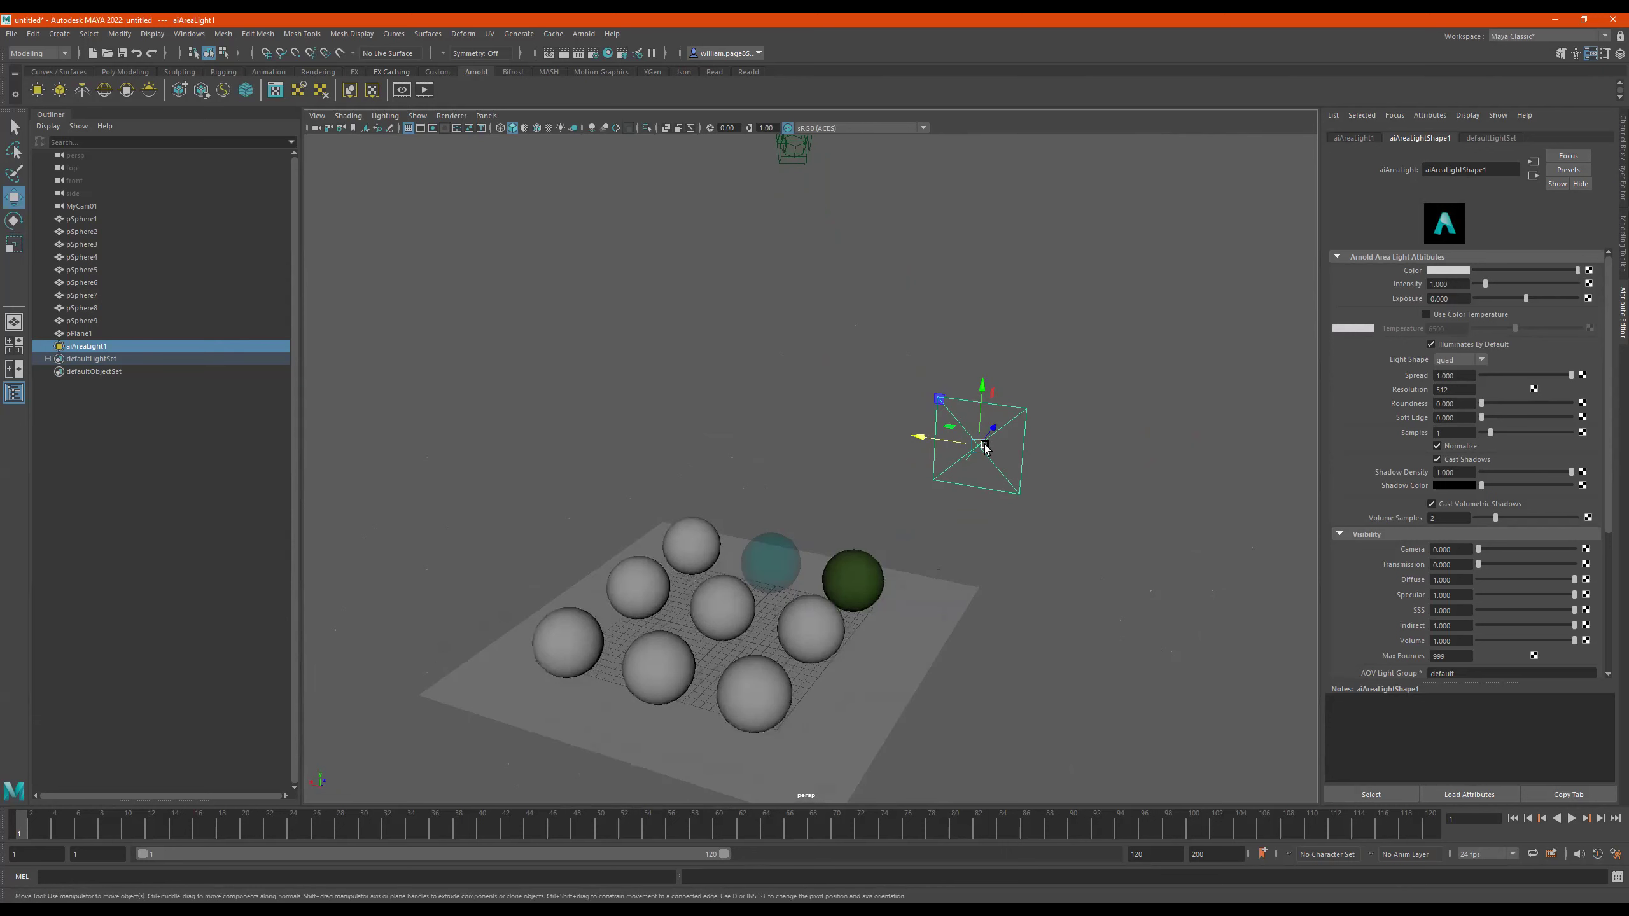
pyautogui.moveTo(1026, 469)
pyautogui.keyDown('alt'); pyautogui.mouseDown()
pyautogui.moveTo(992, 501)
pyautogui.moveTo(1116, 436)
pyautogui.moveTo(961, 523)
pyautogui.moveTo(975, 487)
pyautogui.moveTo(987, 502)
pyautogui.mouseUp(); pyautogui.keyUp('alt')
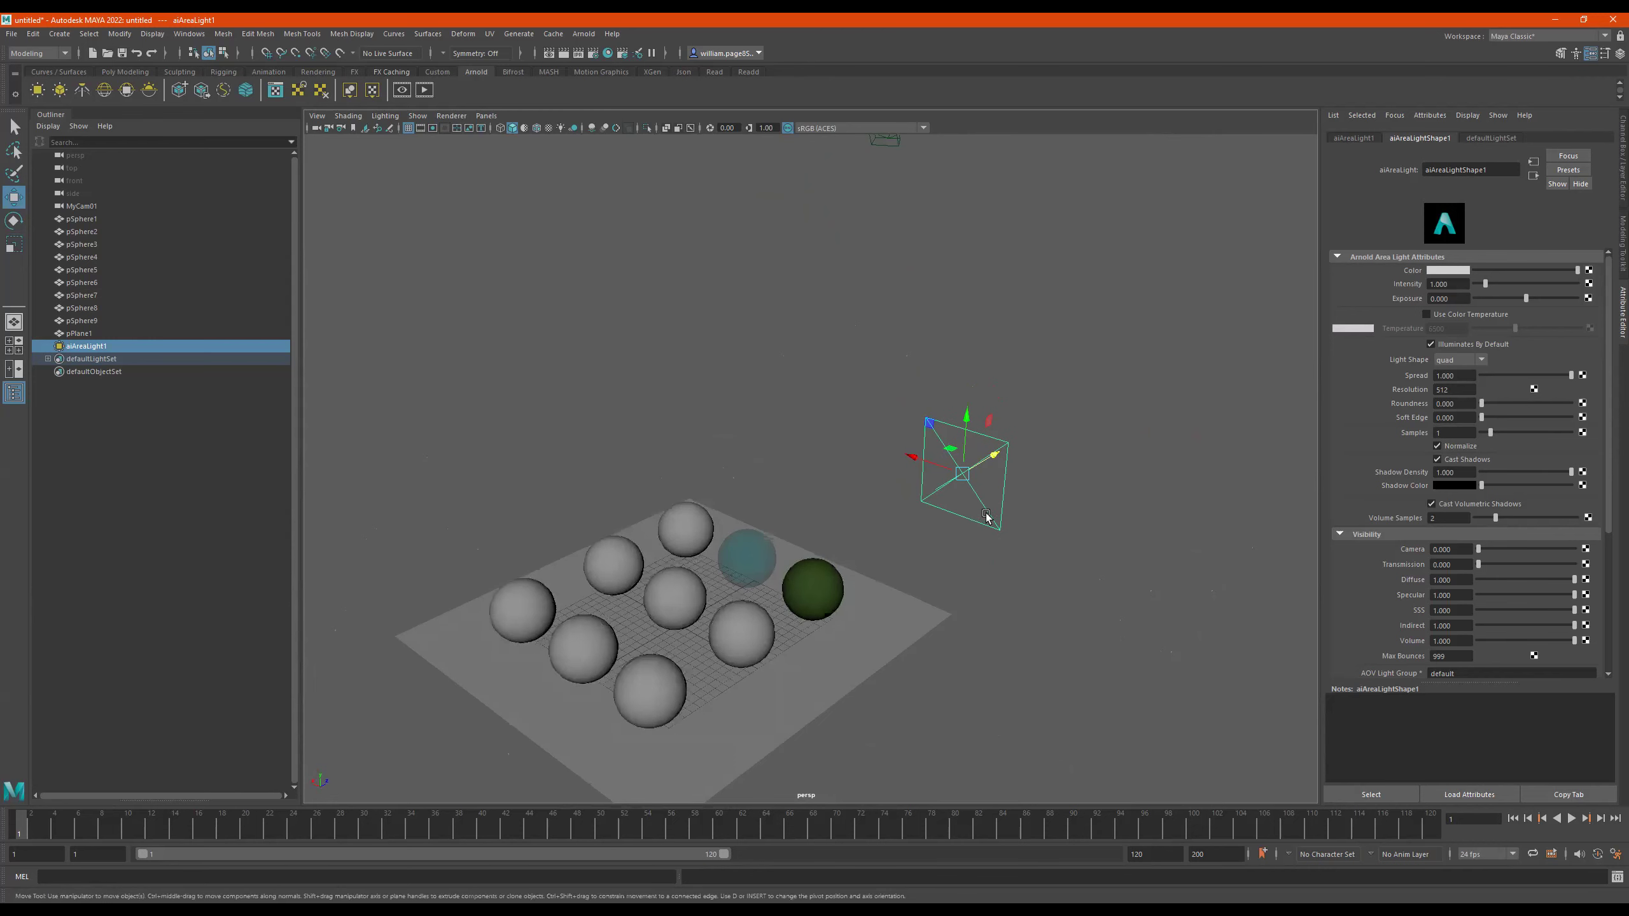
pyautogui.press('e')
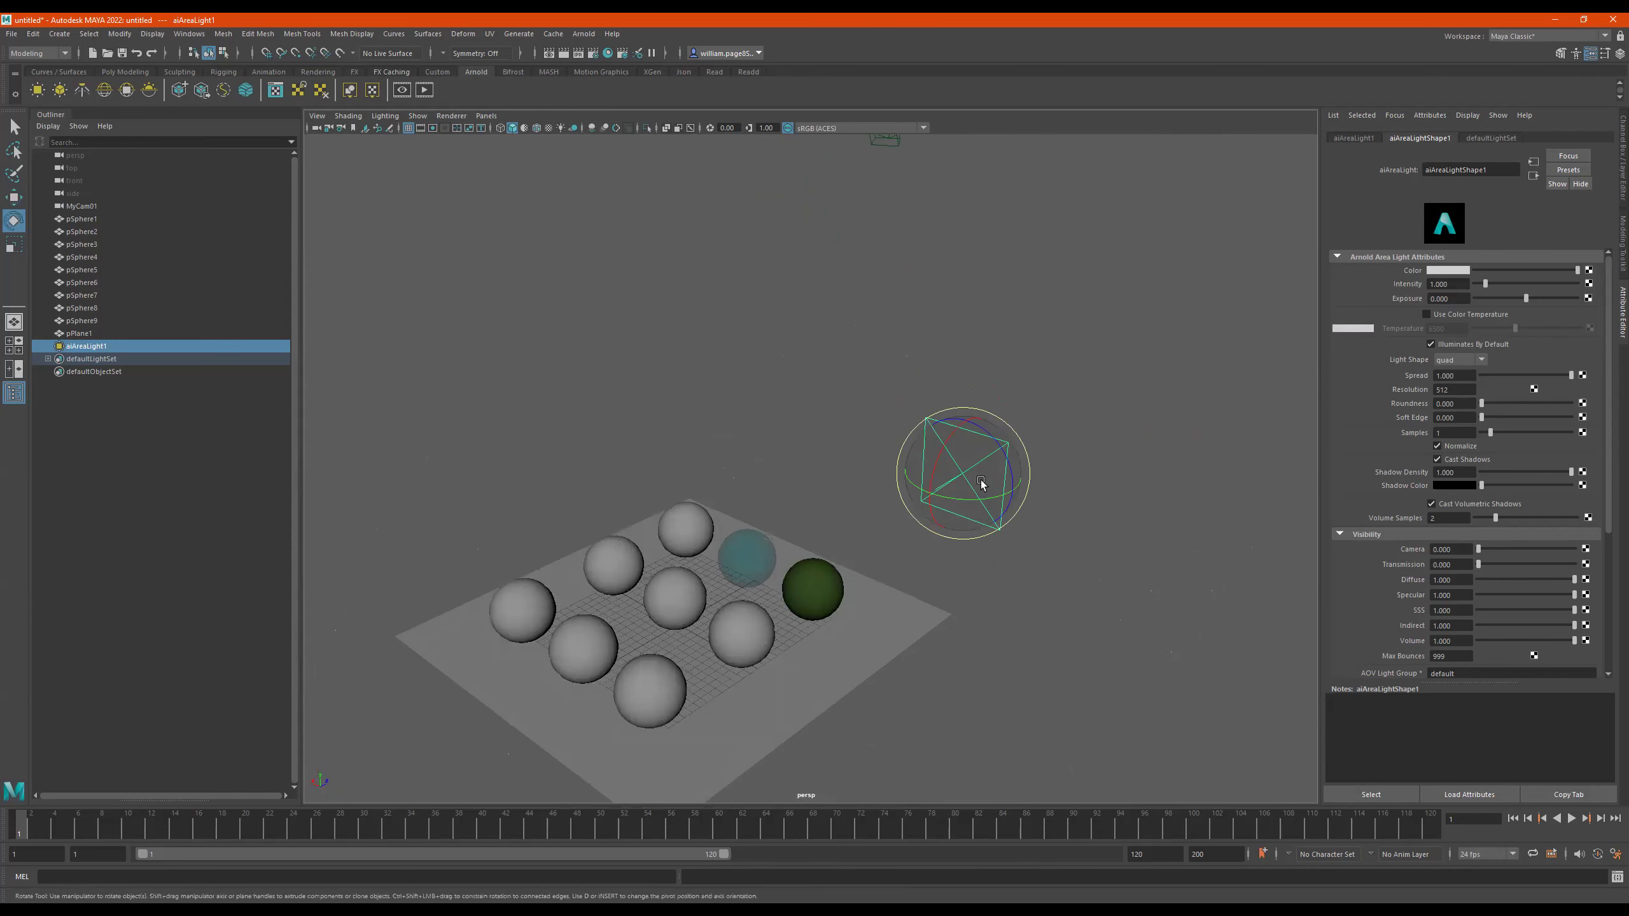
pyautogui.moveTo(970, 473)
pyautogui.mouseDown()
pyautogui.moveTo(931, 505)
pyautogui.moveTo(945, 475)
pyautogui.moveTo(958, 504)
pyautogui.moveTo(958, 460)
pyautogui.moveTo(948, 470)
pyautogui.moveTo(1040, 487)
pyautogui.moveTo(858, 513)
pyautogui.moveTo(888, 449)
pyautogui.moveTo(843, 461)
pyautogui.moveTo(792, 392)
pyautogui.moveTo(1116, 400)
pyautogui.moveTo(748, 426)
pyautogui.moveTo(861, 418)
pyautogui.moveTo(823, 324)
pyautogui.mouseUp()
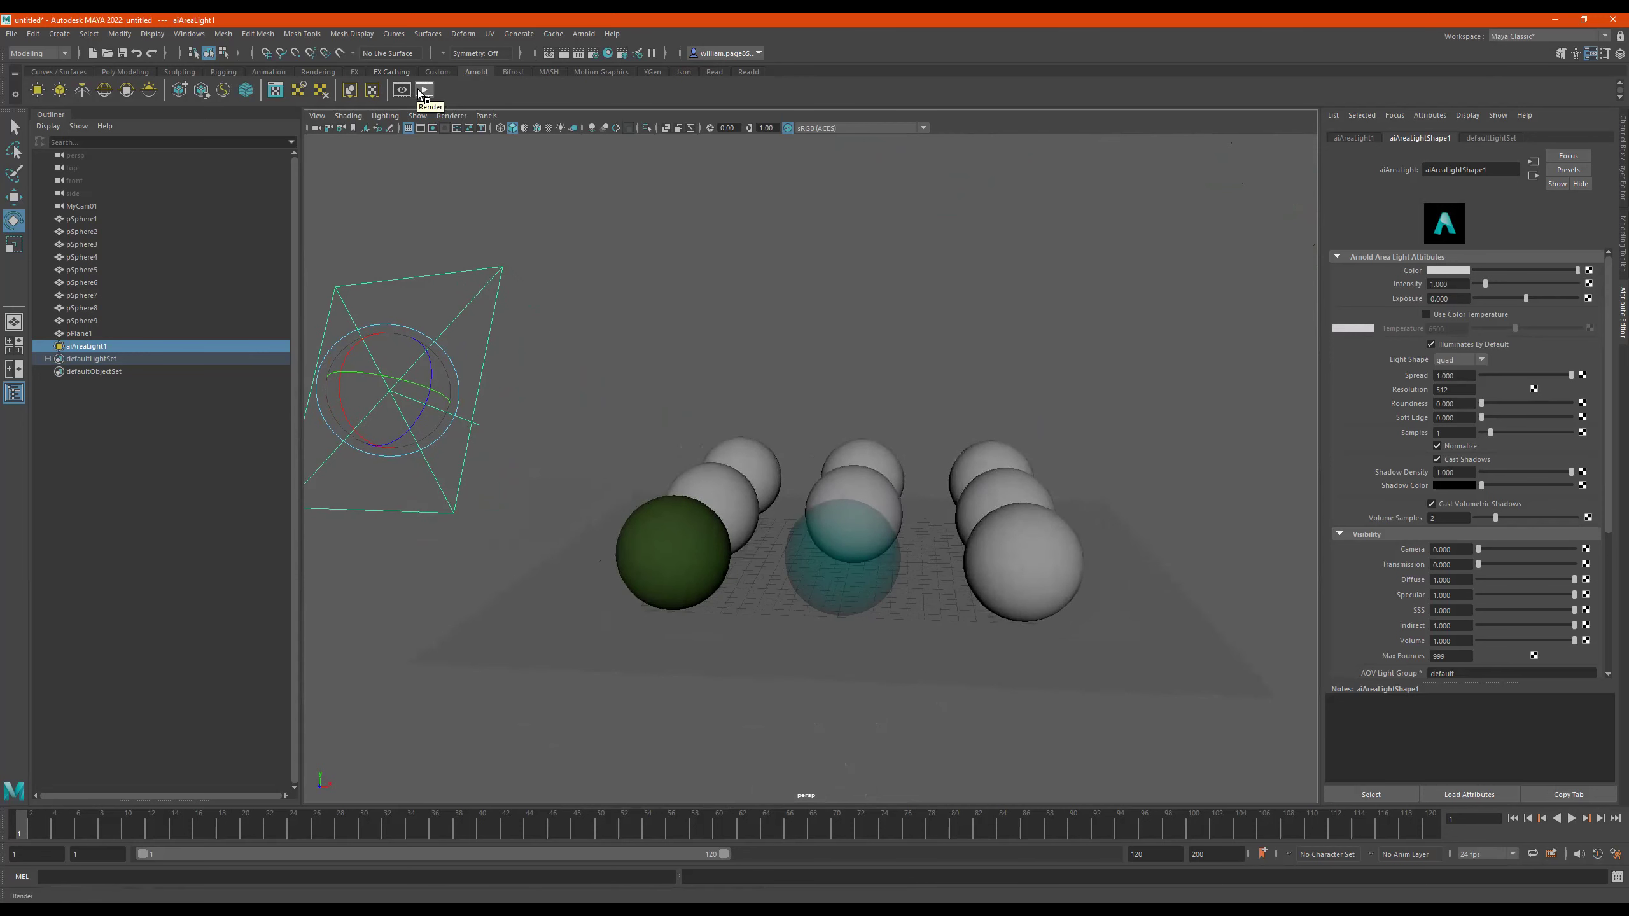
# Render the scene with Arnold and move the black-image RenderView window to the right
pyautogui.click(583, 33)
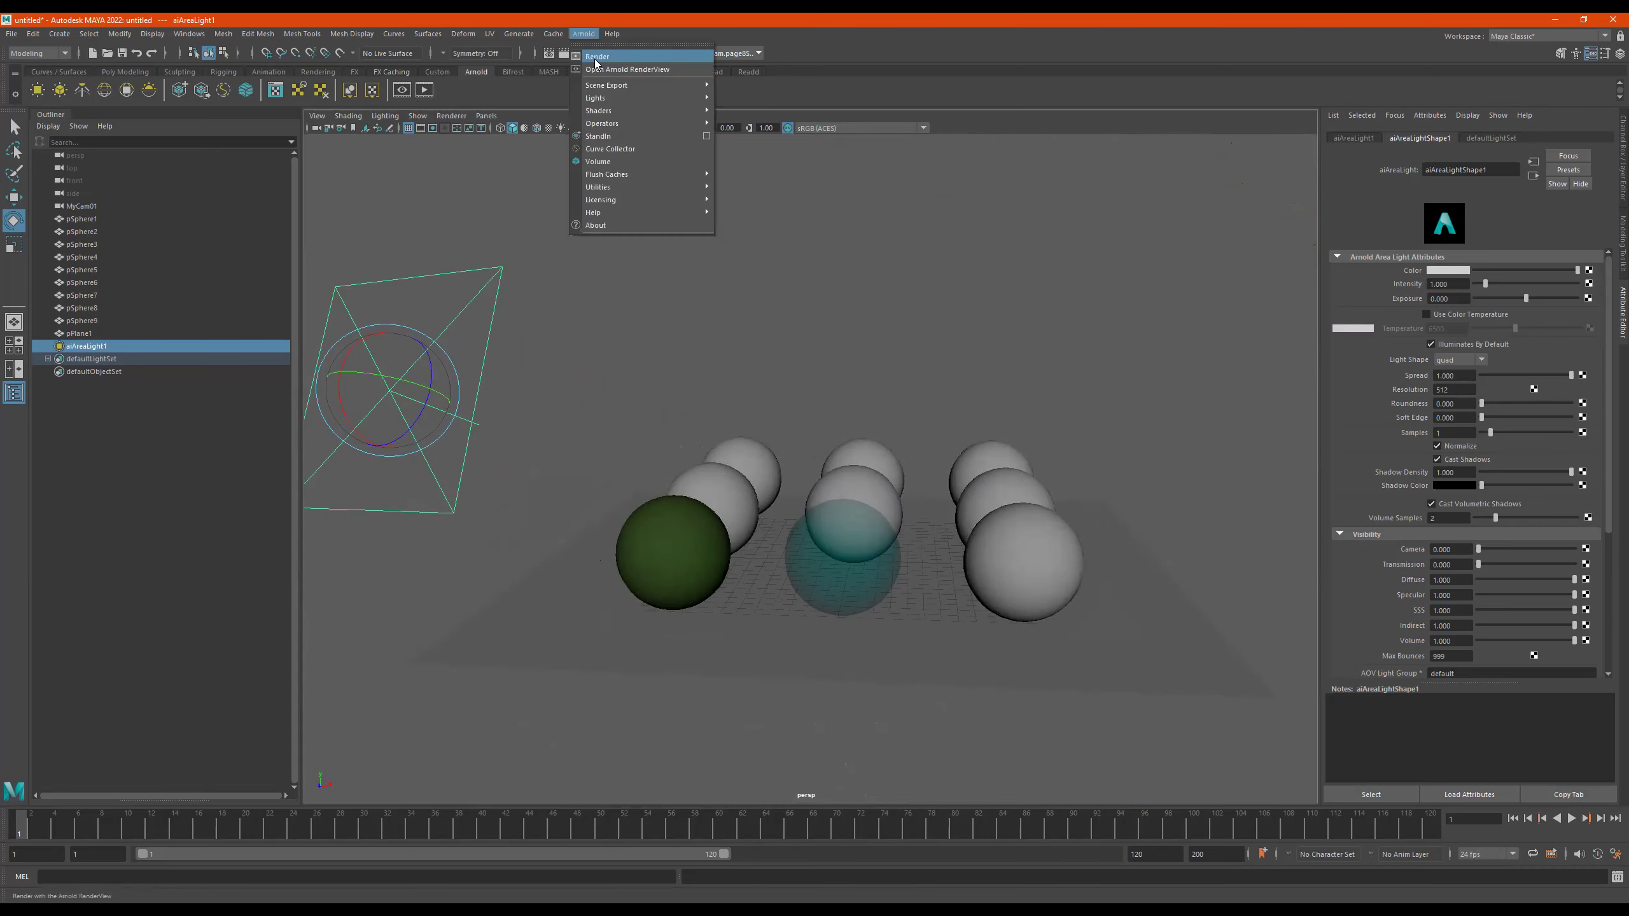
pyautogui.click(431, 89)
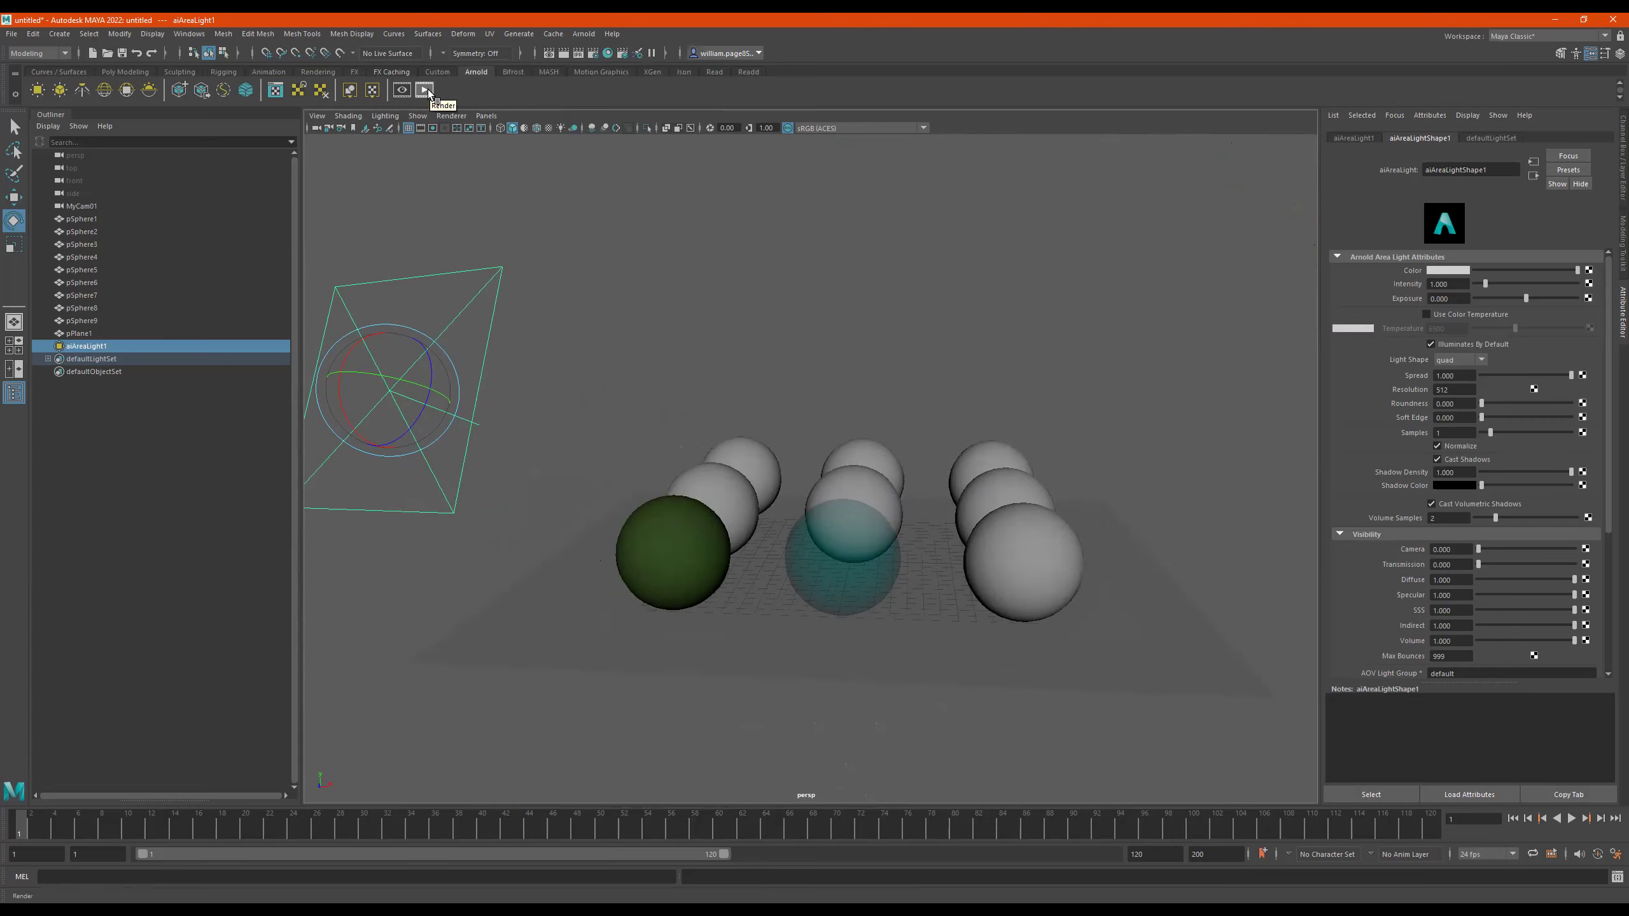
pyautogui.click(428, 90)
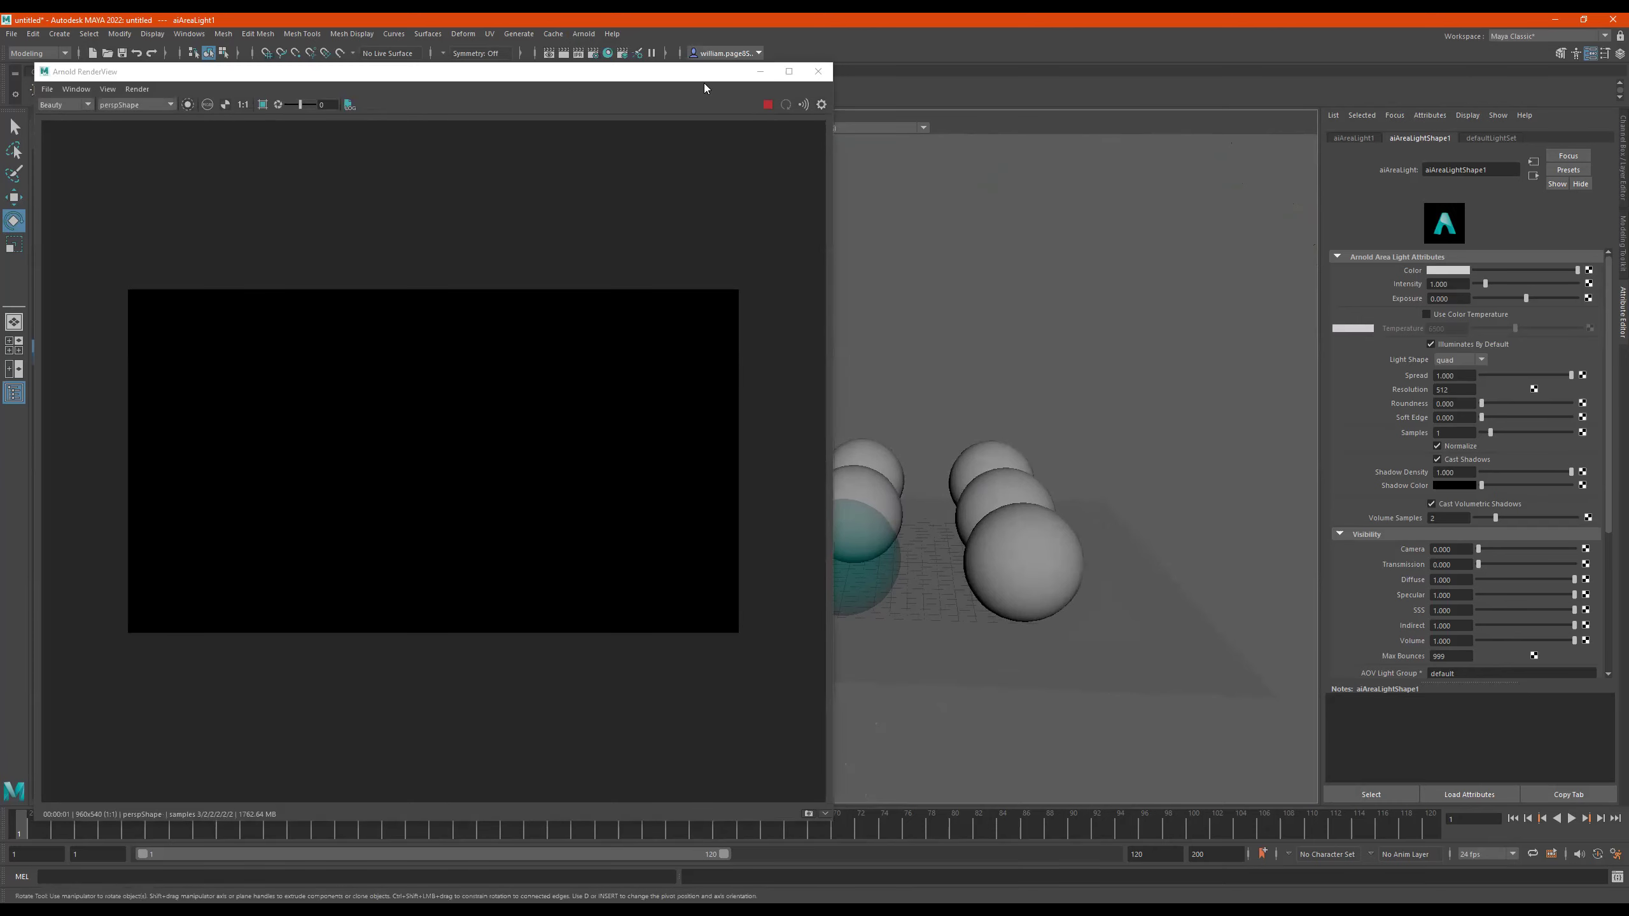
pyautogui.click(640, 74)
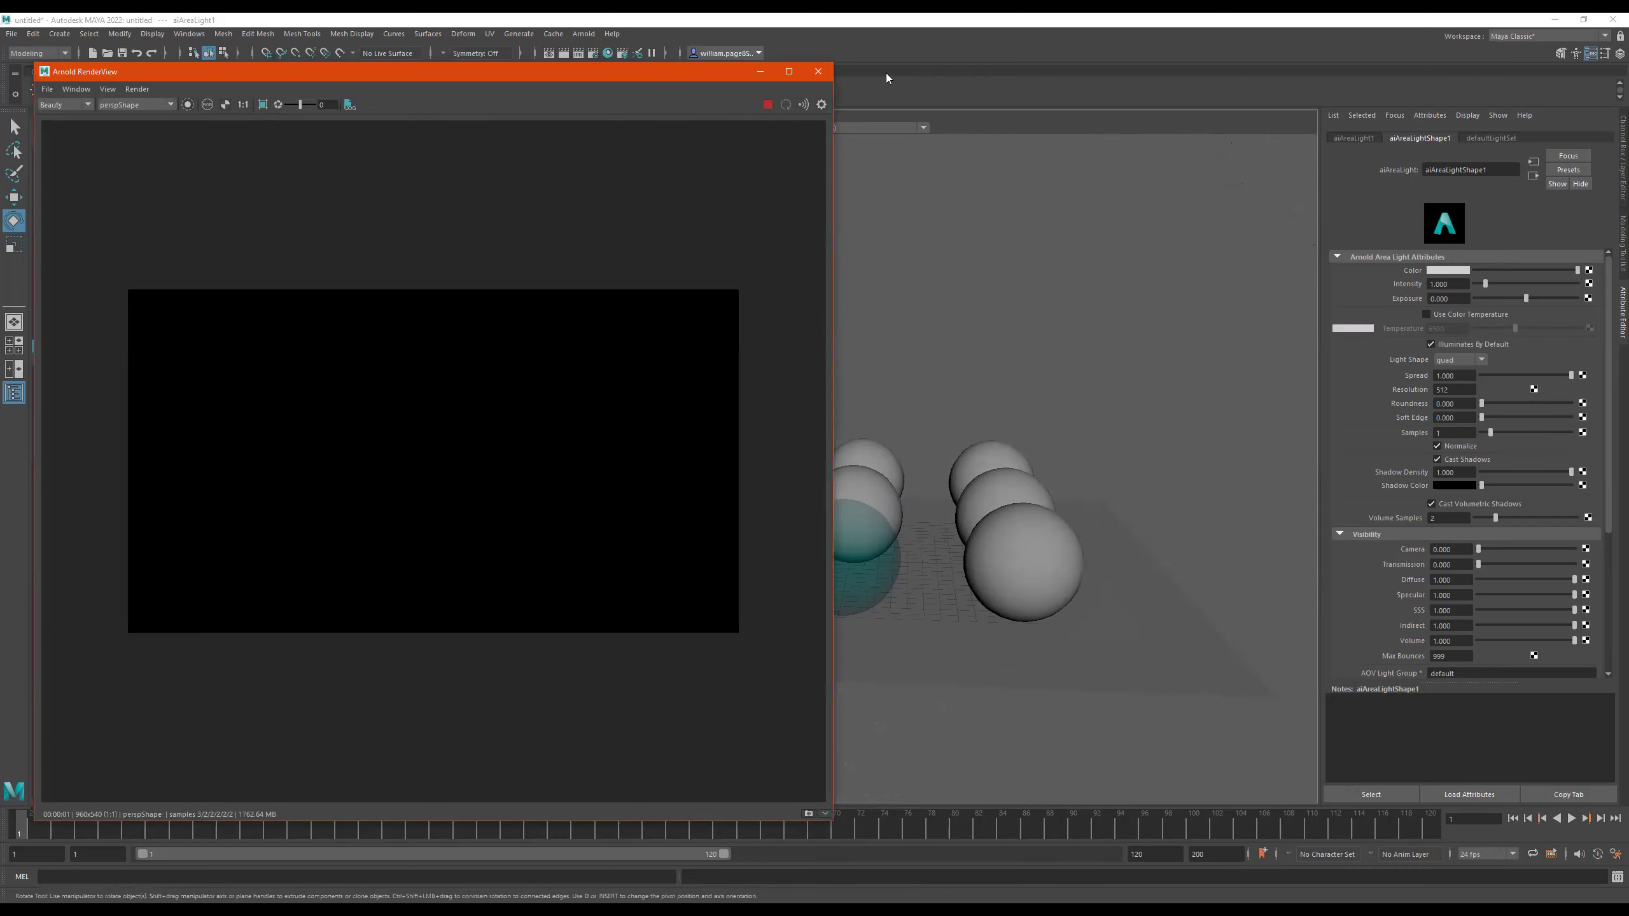
pyautogui.moveTo(577, 71); pyautogui.dragTo(740, 76)
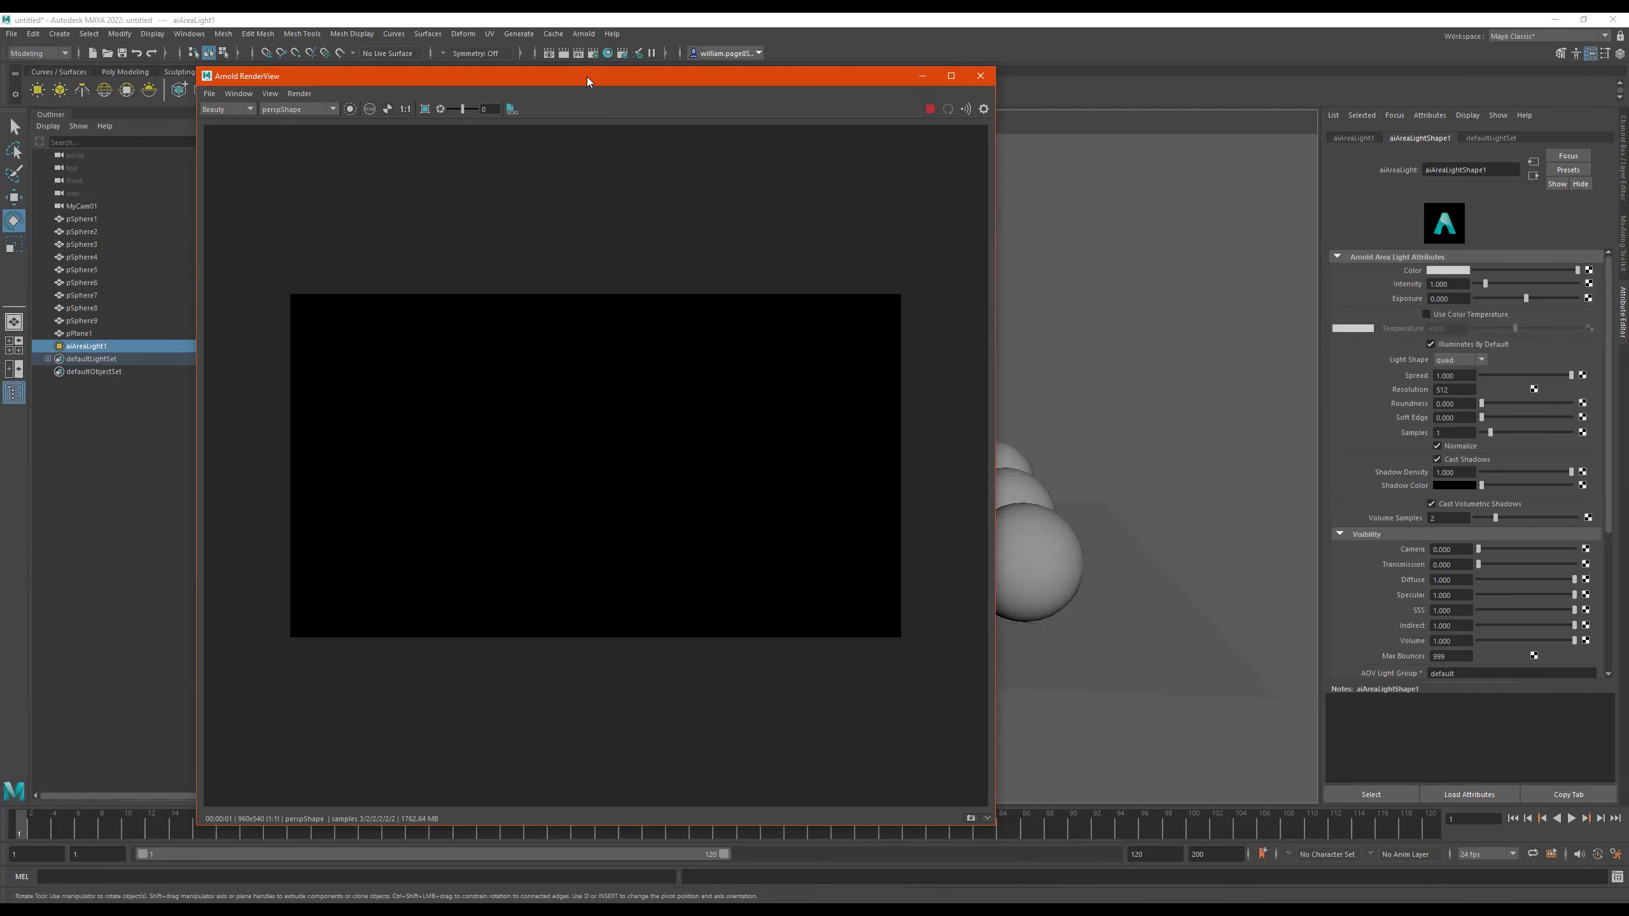
pyautogui.moveTo(587, 76); pyautogui.dragTo(760, 117)
pyautogui.click(92, 352)
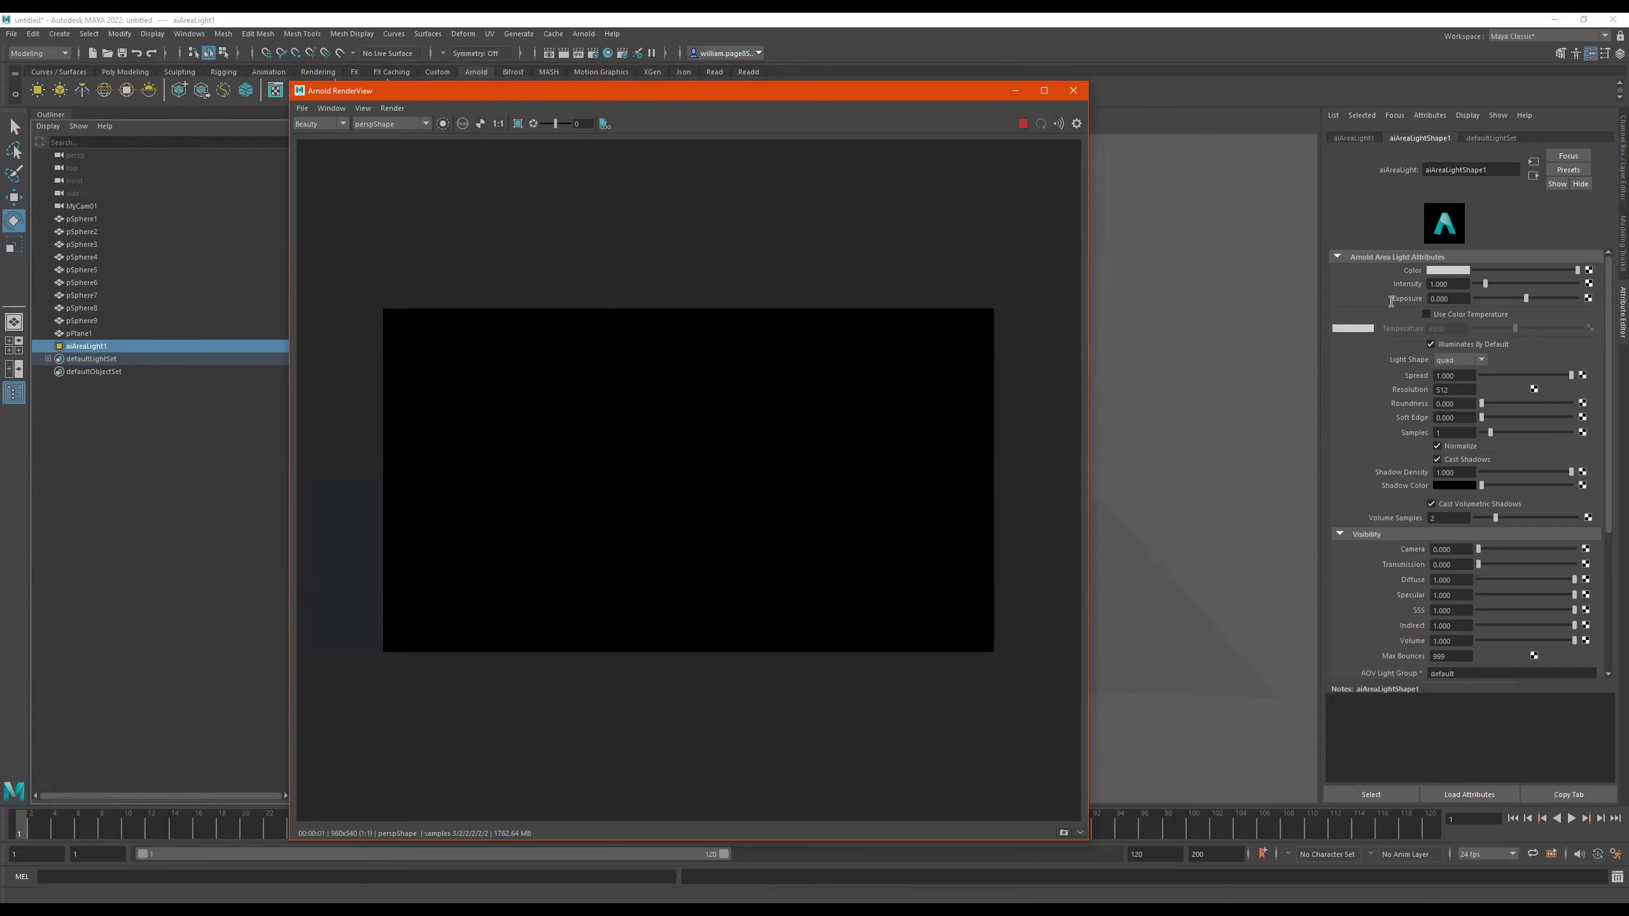
# Set aiAreaLight1's exposure to 25 and move the RenderView window to the left
pyautogui.click(1391, 301)
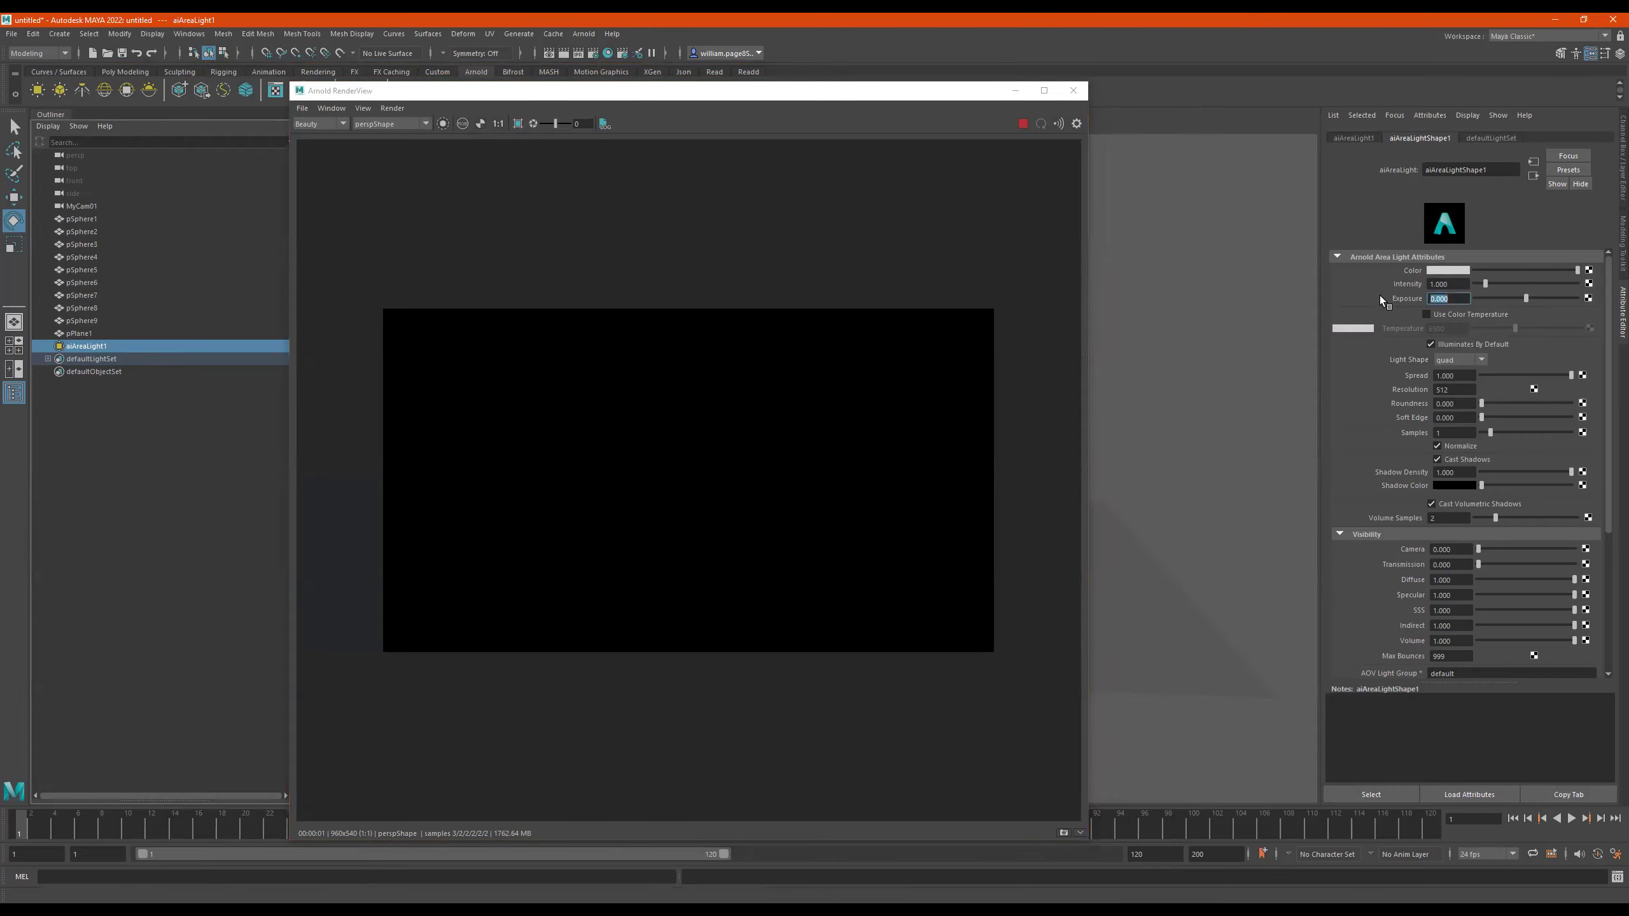
pyautogui.write('25')
pyautogui.press('Return')
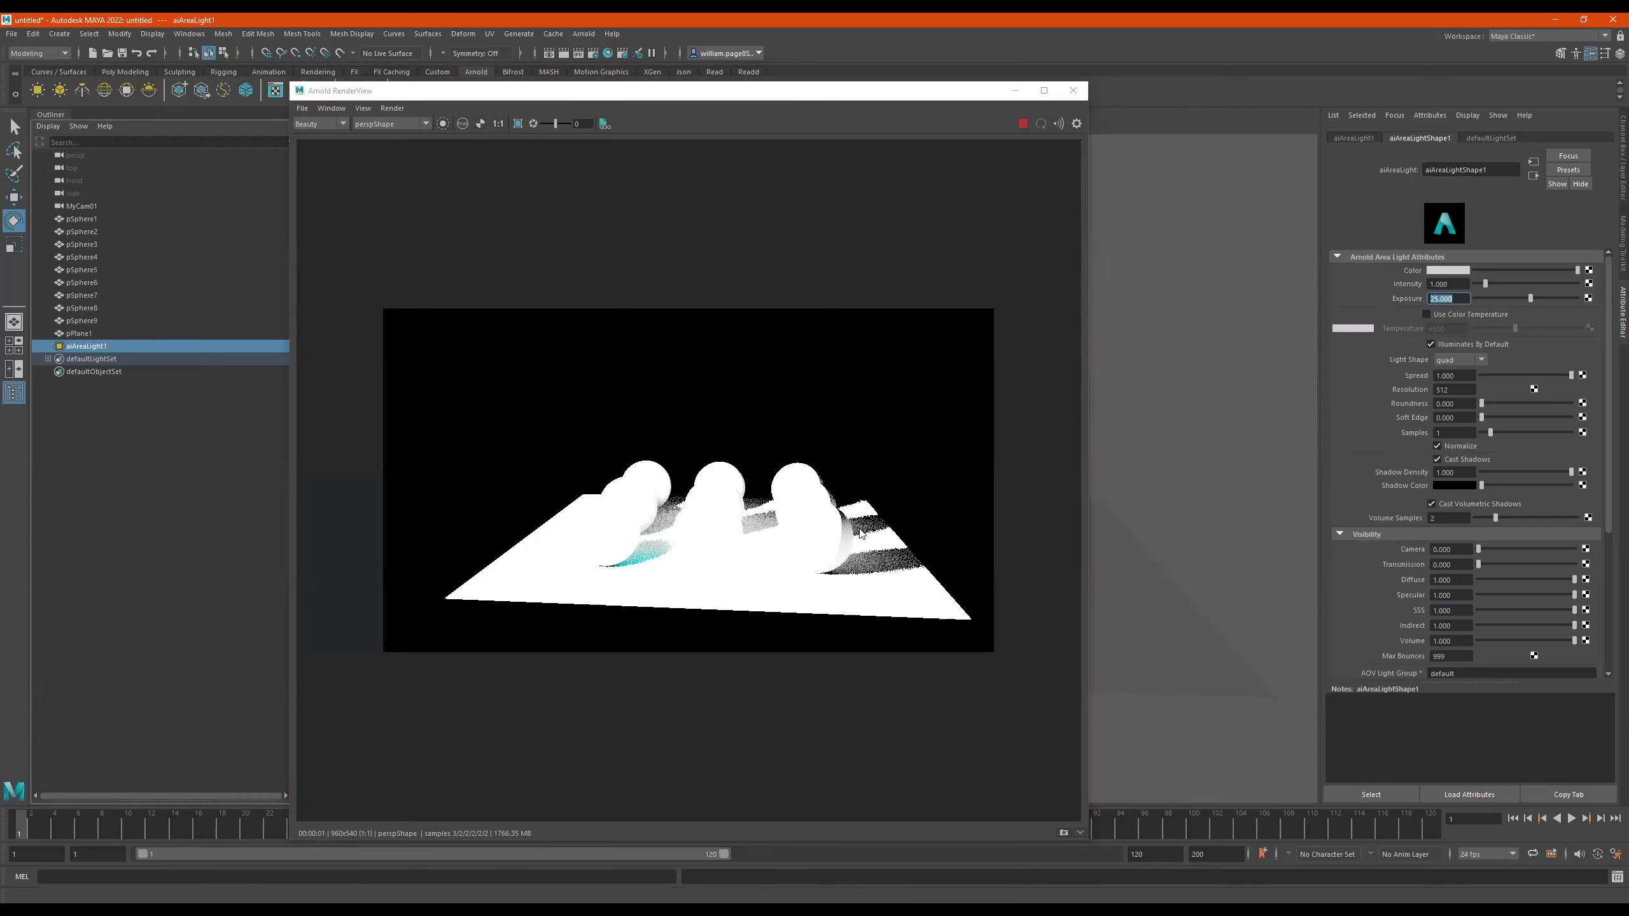
pyautogui.keyDown('alt'); pyautogui.moveTo(1158, 523); pyautogui.dragTo(1219, 511); pyautogui.keyUp('alt')
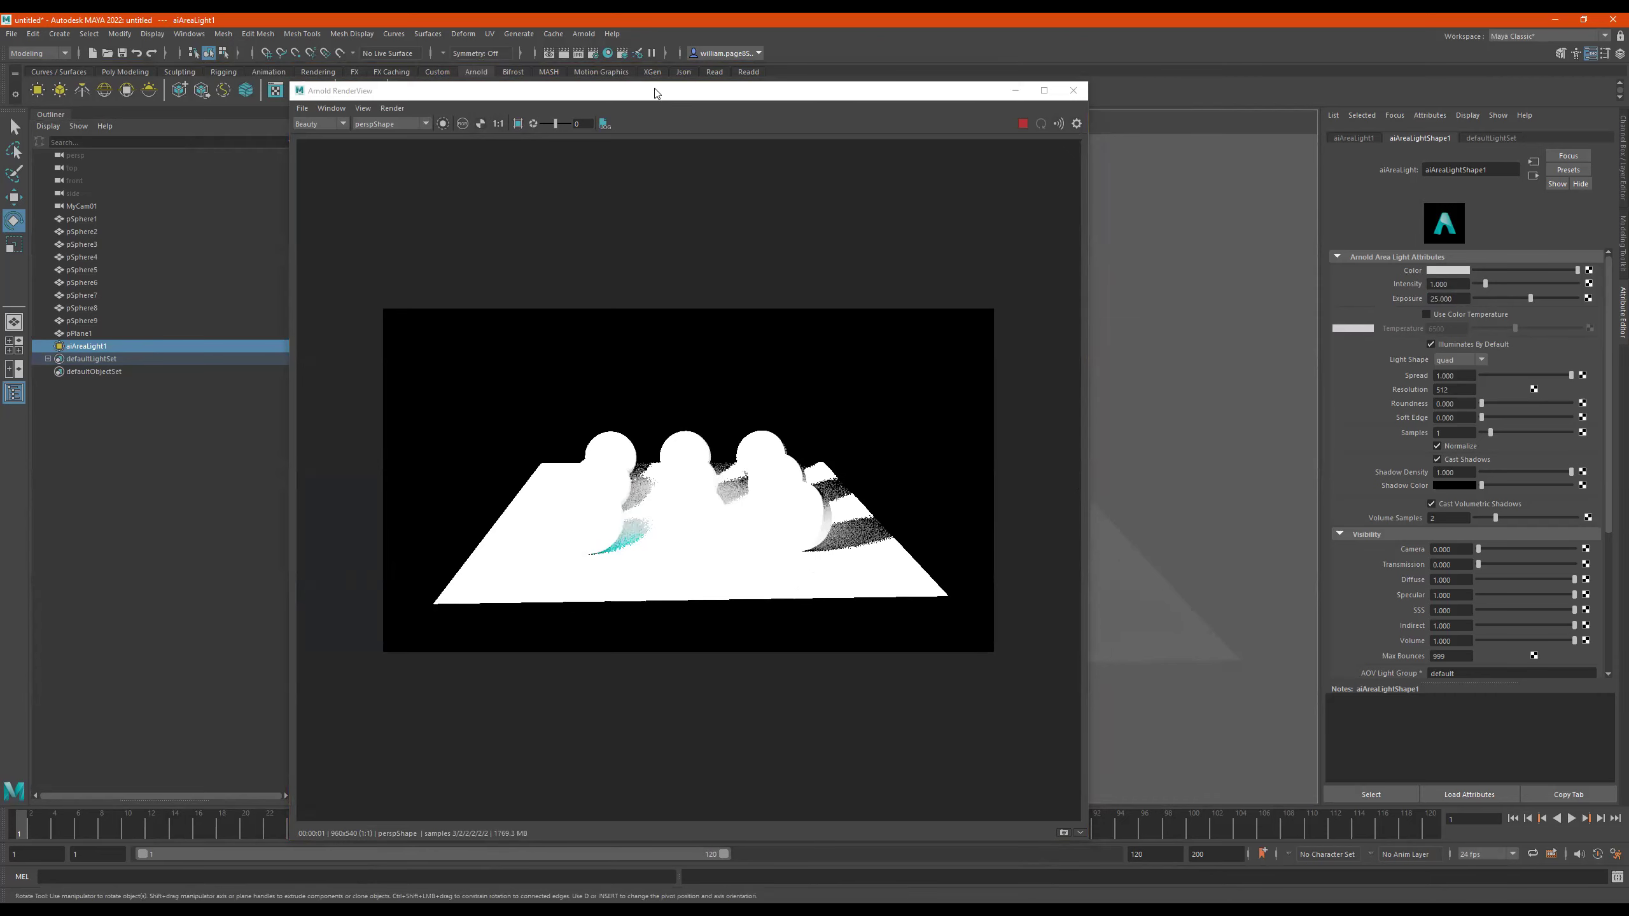
pyautogui.moveTo(655, 93); pyautogui.dragTo(436, 91)
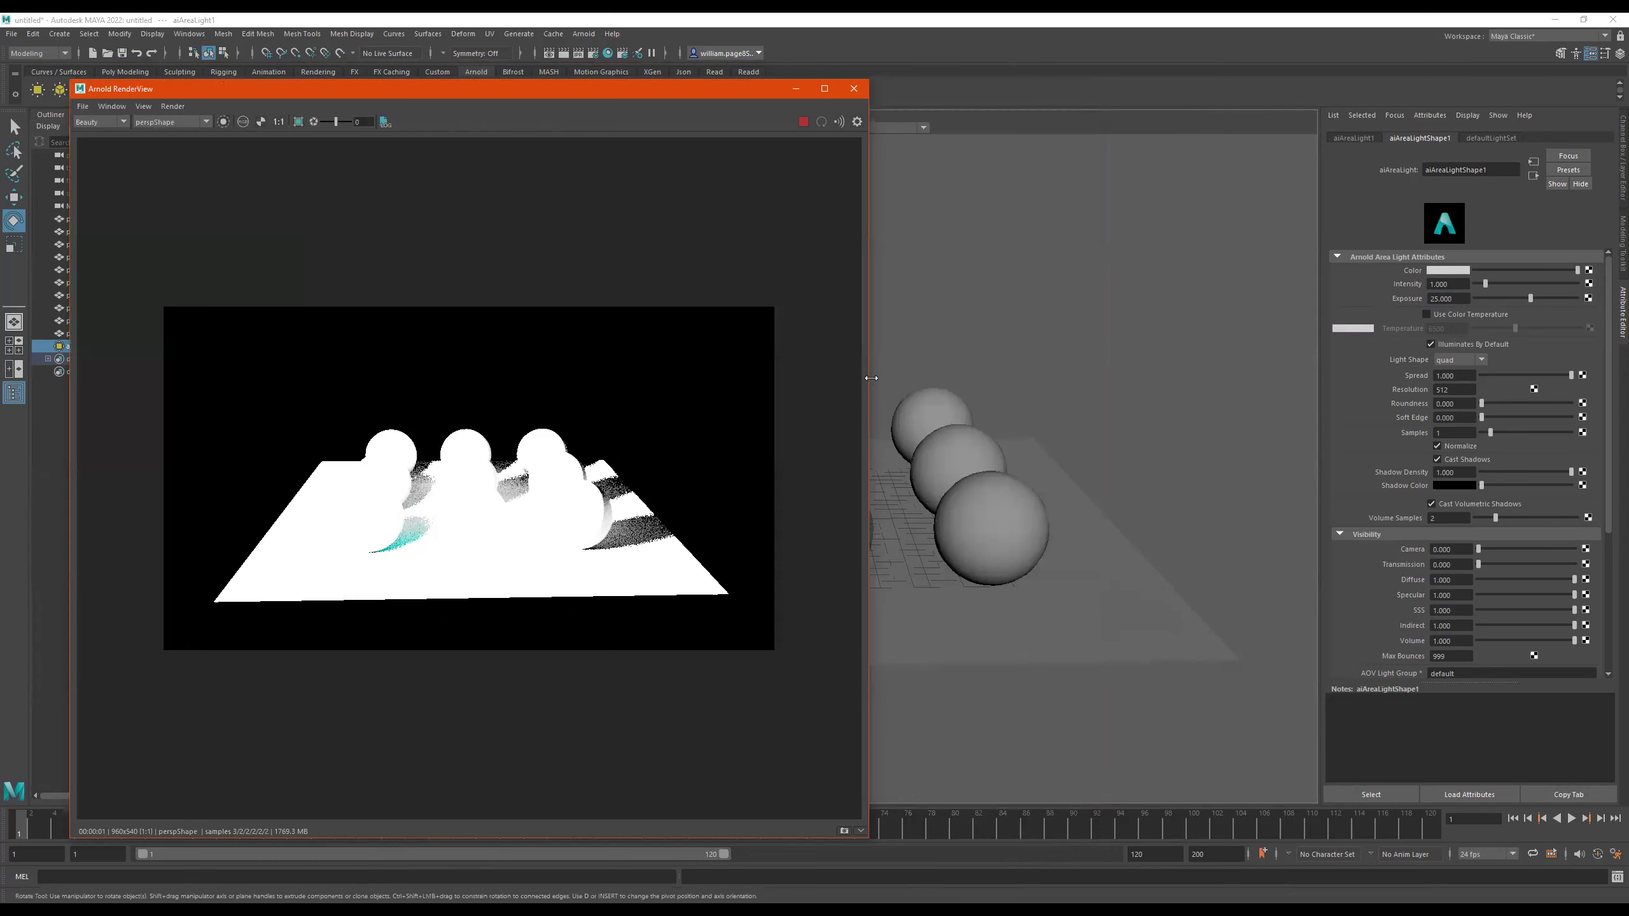
# Narrow the RenderView to reveal the viewport and nudge the camera to frame the spheres
pyautogui.moveTo(886, 472)
pyautogui.keyDown('alt'); pyautogui.mouseDown()
pyautogui.moveTo(1072, 467)
pyautogui.moveTo(778, 447)
pyautogui.moveTo(1046, 464)
pyautogui.moveTo(990, 492)
pyautogui.moveTo(977, 479)
pyautogui.mouseUp(); pyautogui.keyUp('alt')
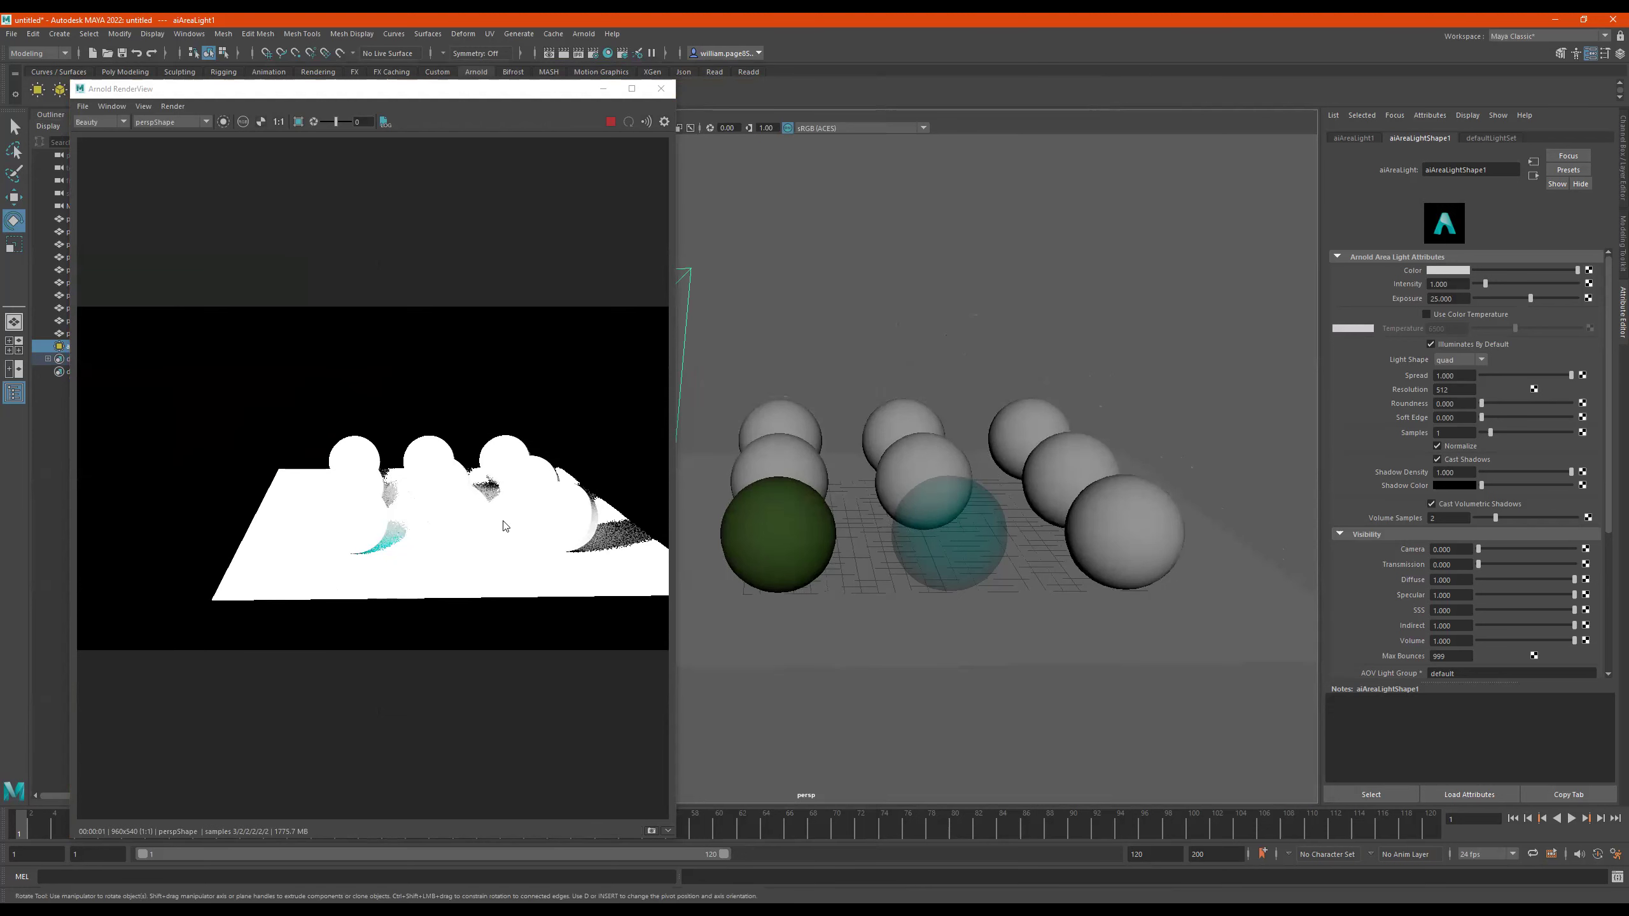
pyautogui.keyDown('alt'); pyautogui.moveTo(1079, 428); pyautogui.dragTo(1064, 428); pyautogui.keyUp('alt')
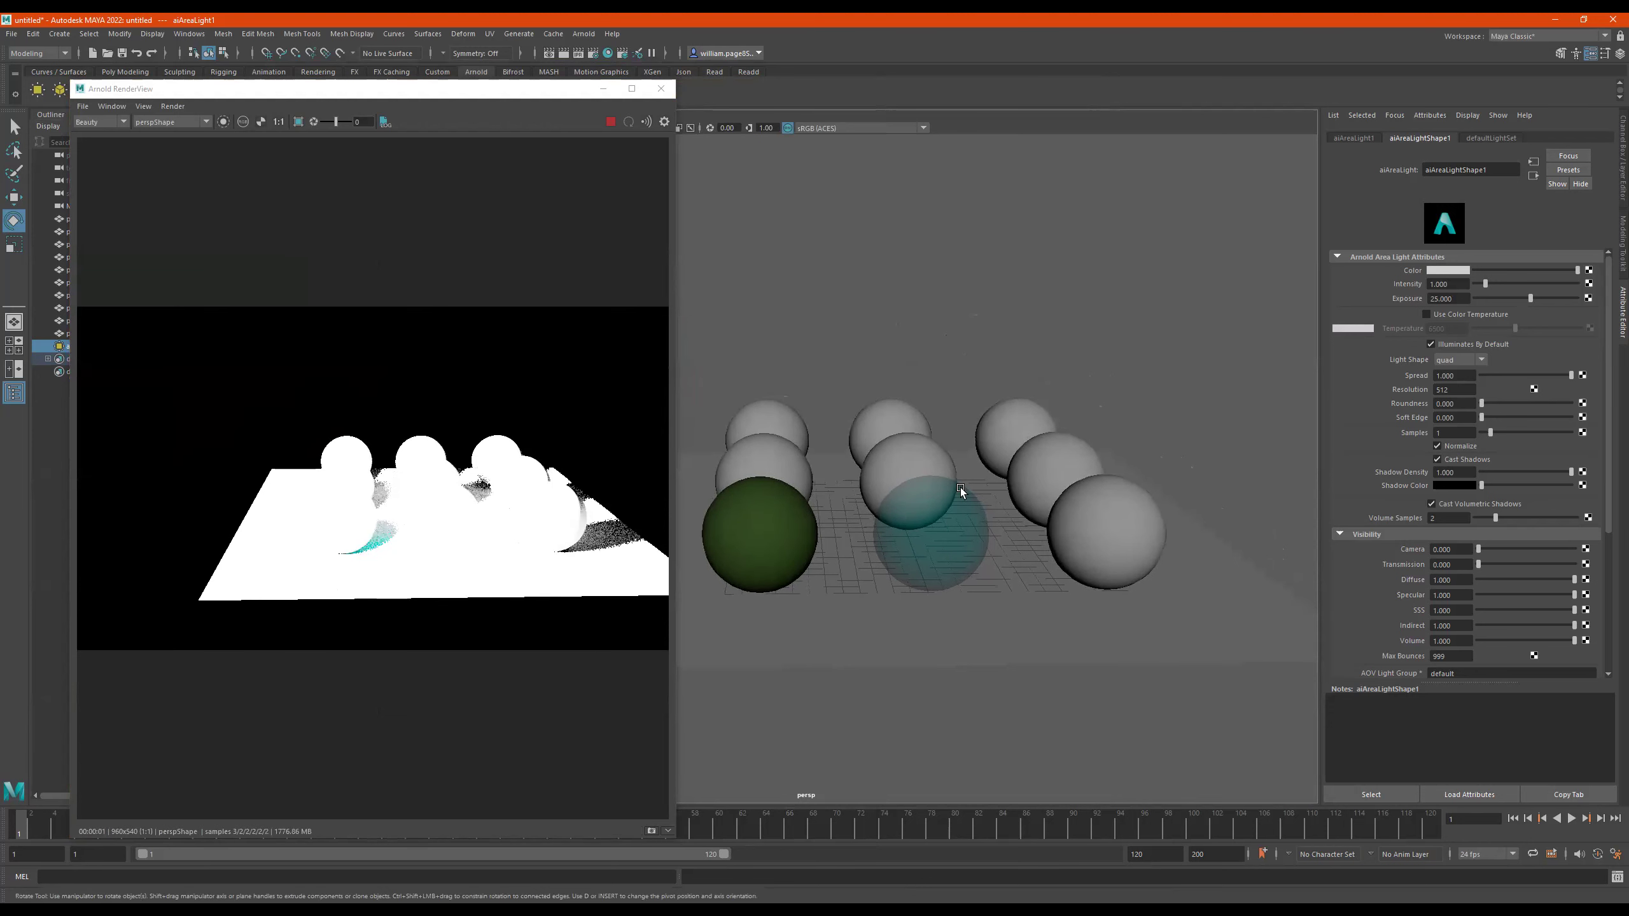
pyautogui.keyDown('alt'); pyautogui.moveTo(952, 438); pyautogui.dragTo(933, 447, button='middle'); pyautogui.keyUp('alt')
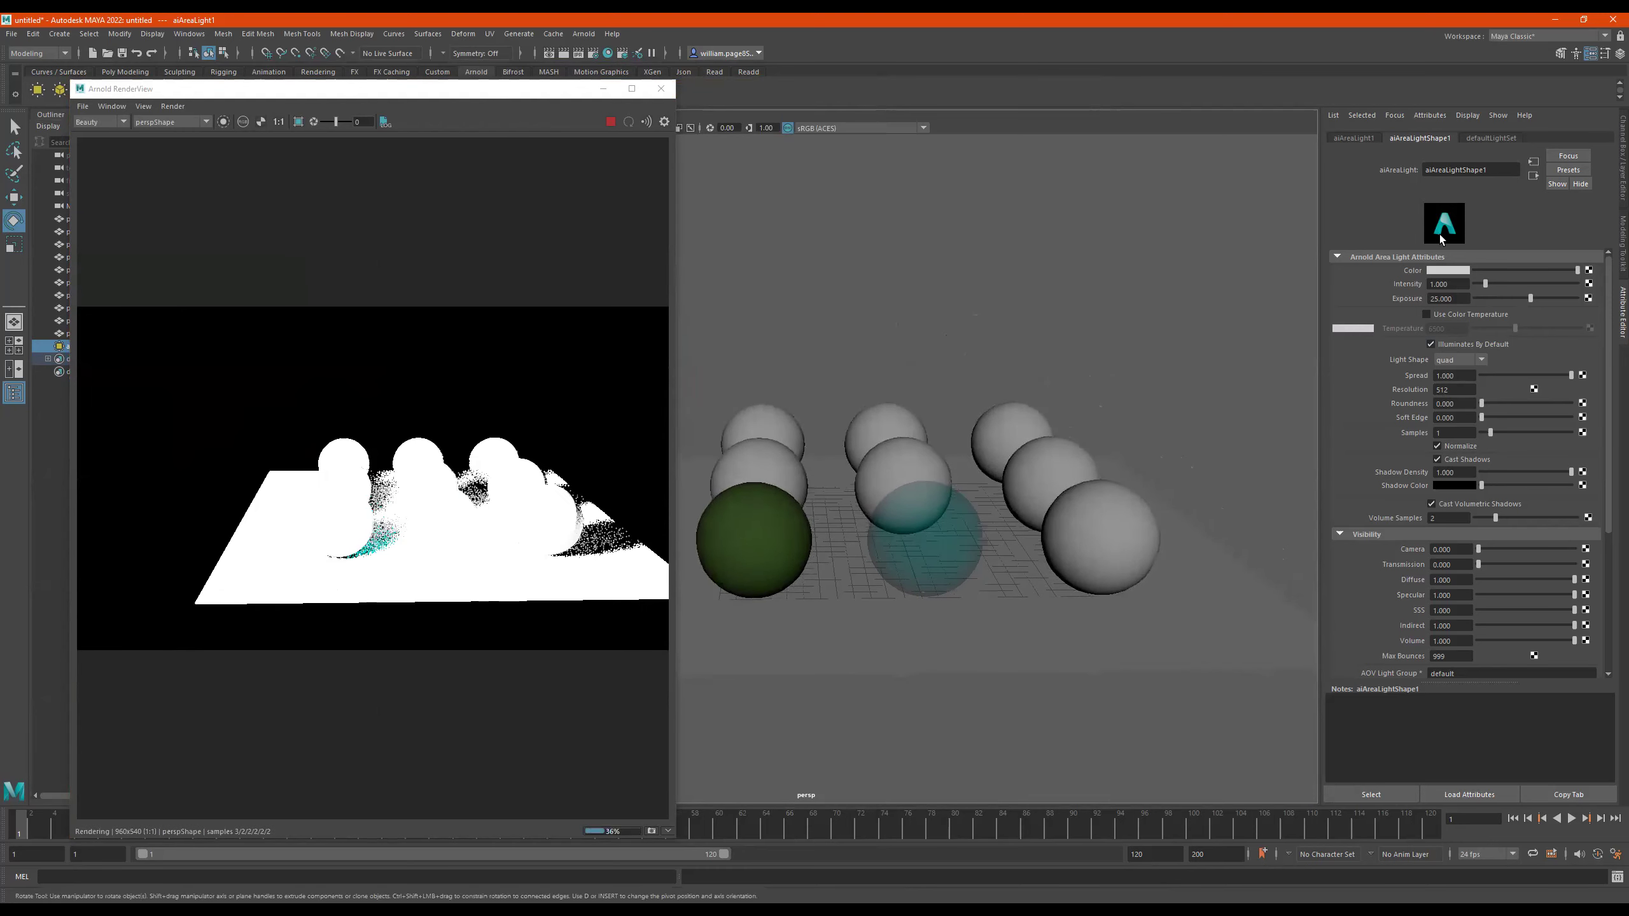
# Lower the area light's exposure to 15, then to 10, revealing the green and cyan spheres
pyautogui.doubleClick(1466, 296)
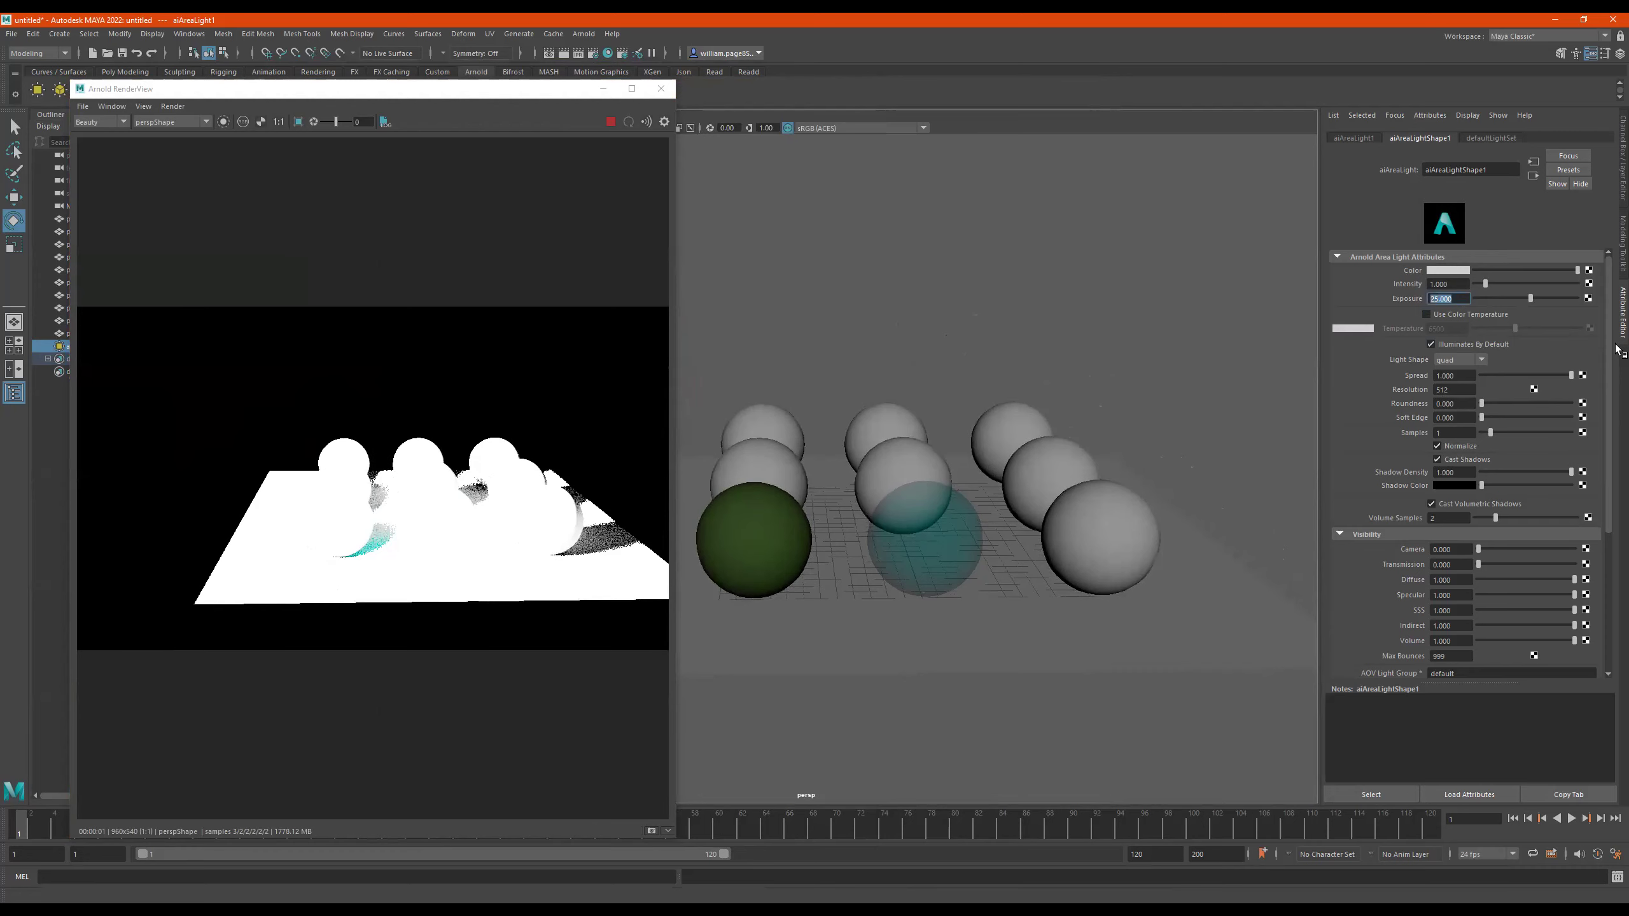
pyautogui.write('10')
pyautogui.press('Return')
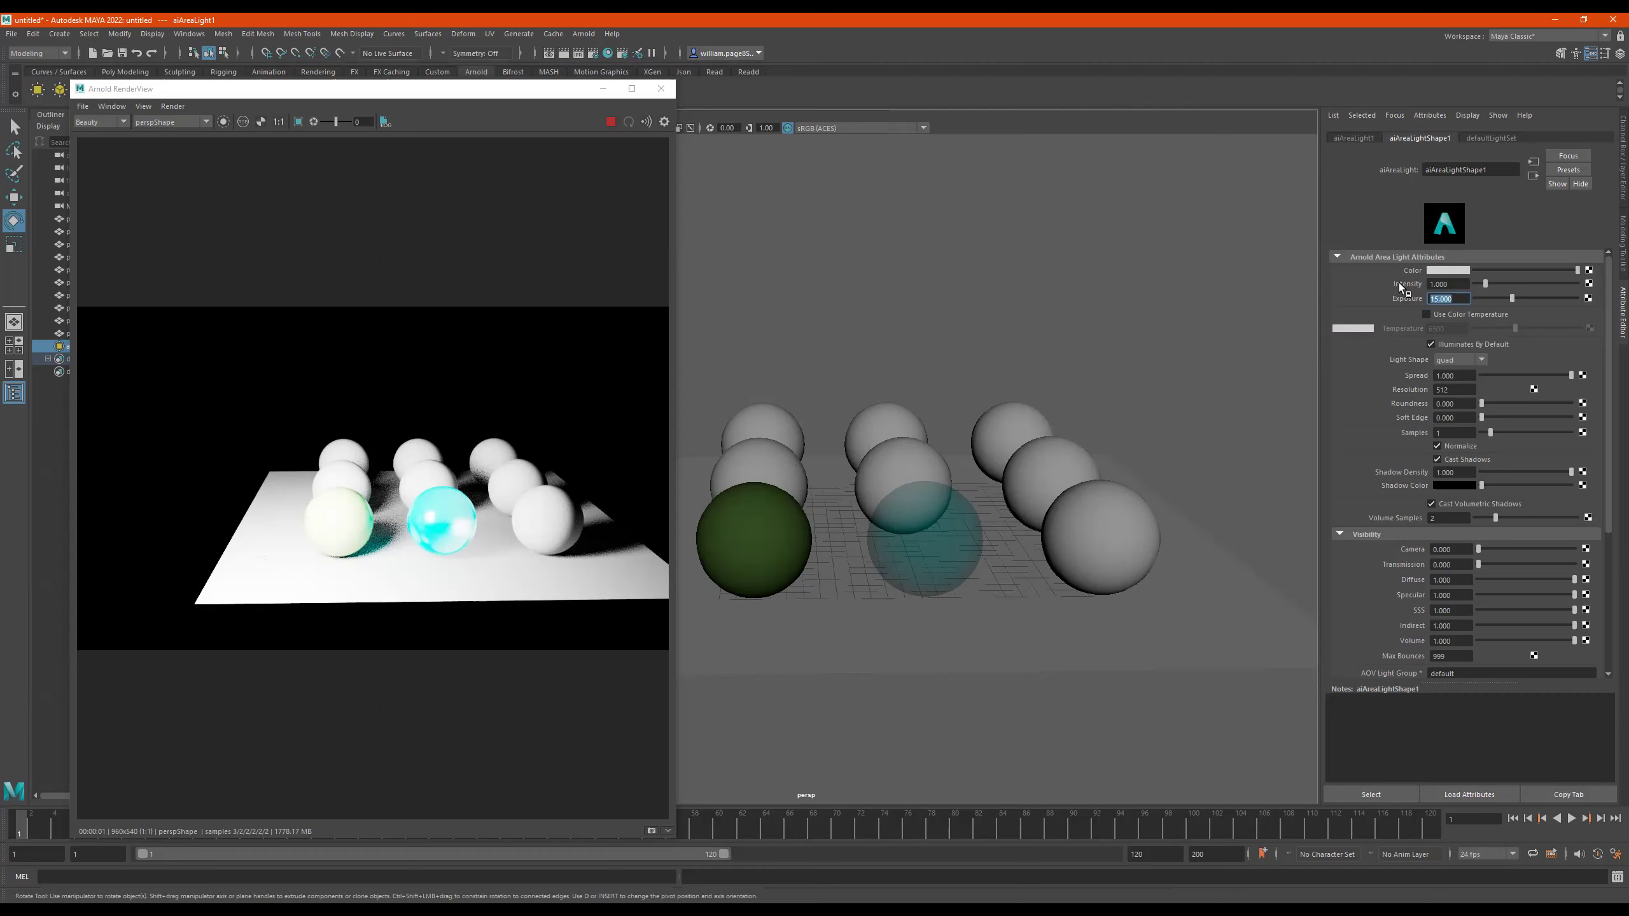
pyautogui.write('10')
pyautogui.press('Return')
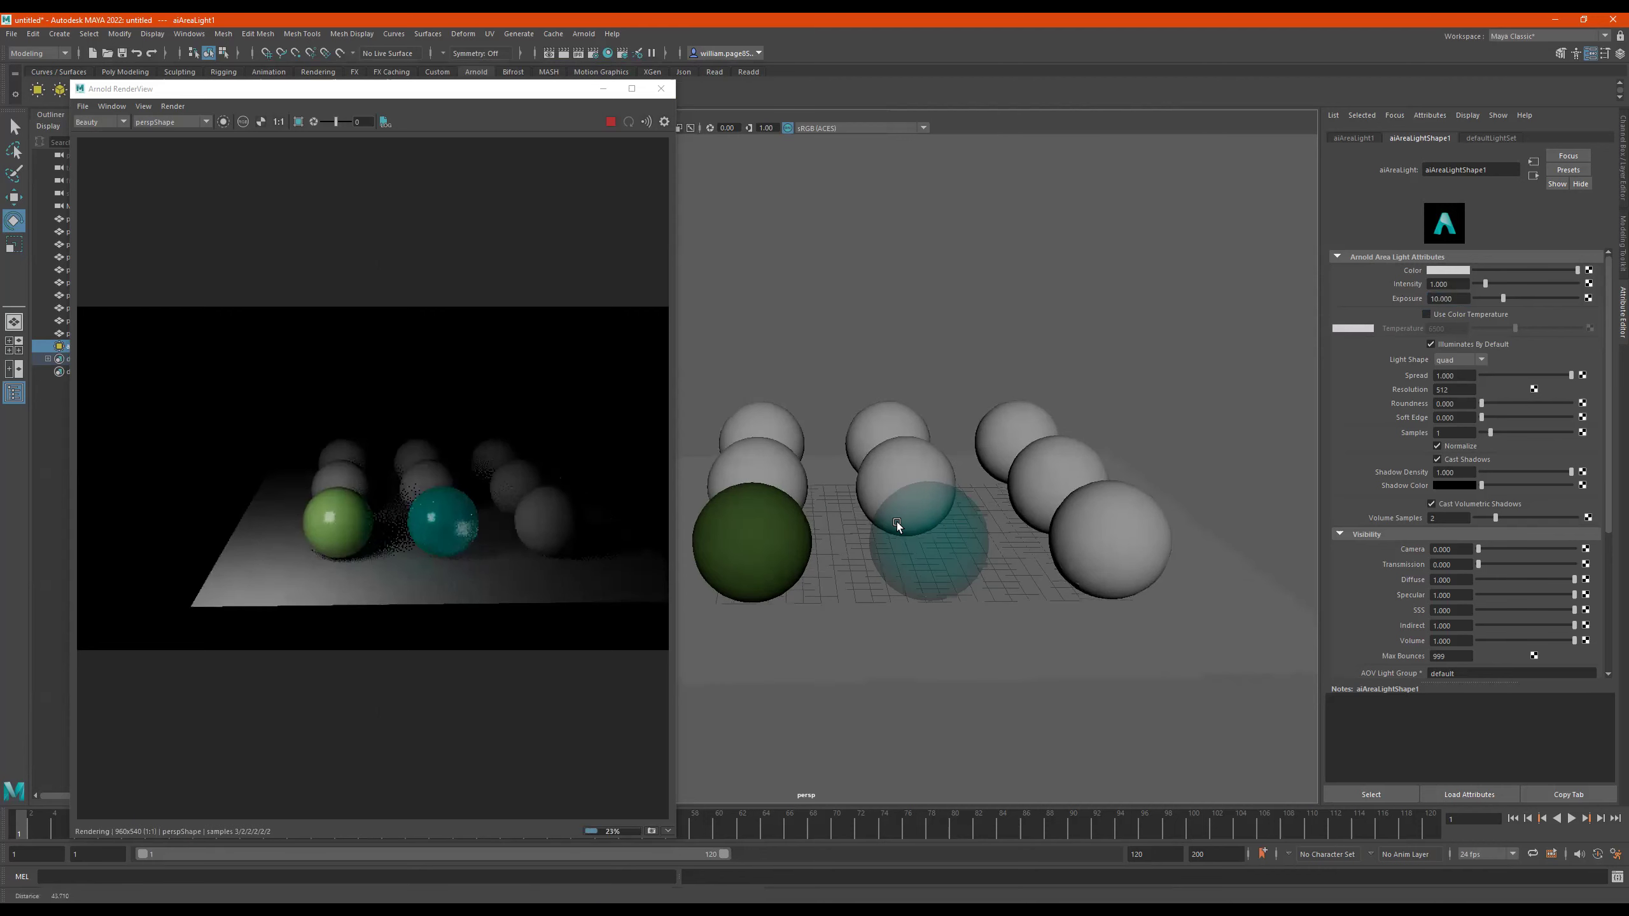
# Orbit and reframe the viewport to a closer, higher angle over the spheres
pyautogui.keyDown('alt'); pyautogui.moveTo(896, 523); pyautogui.dragTo(939, 529, button='right'); pyautogui.keyUp('alt')
pyautogui.keyDown('alt'); pyautogui.moveTo(842, 545); pyautogui.dragTo(954, 561); pyautogui.keyUp('alt')
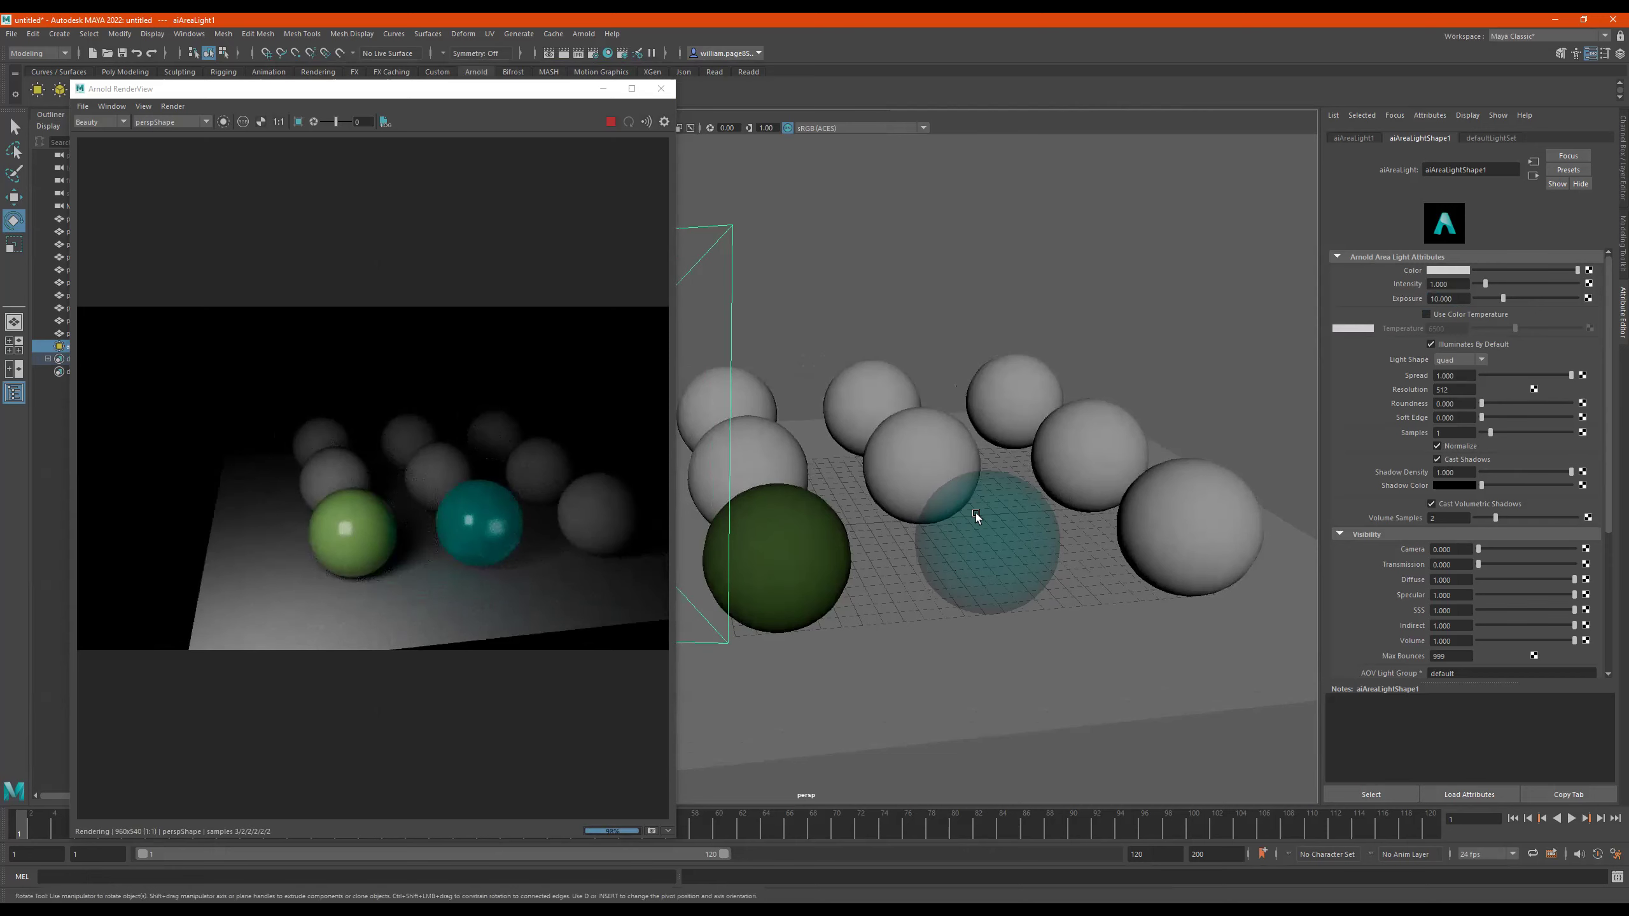
pyautogui.keyDown('alt'); pyautogui.moveTo(1089, 488); pyautogui.dragTo(936, 495); pyautogui.keyUp('alt')
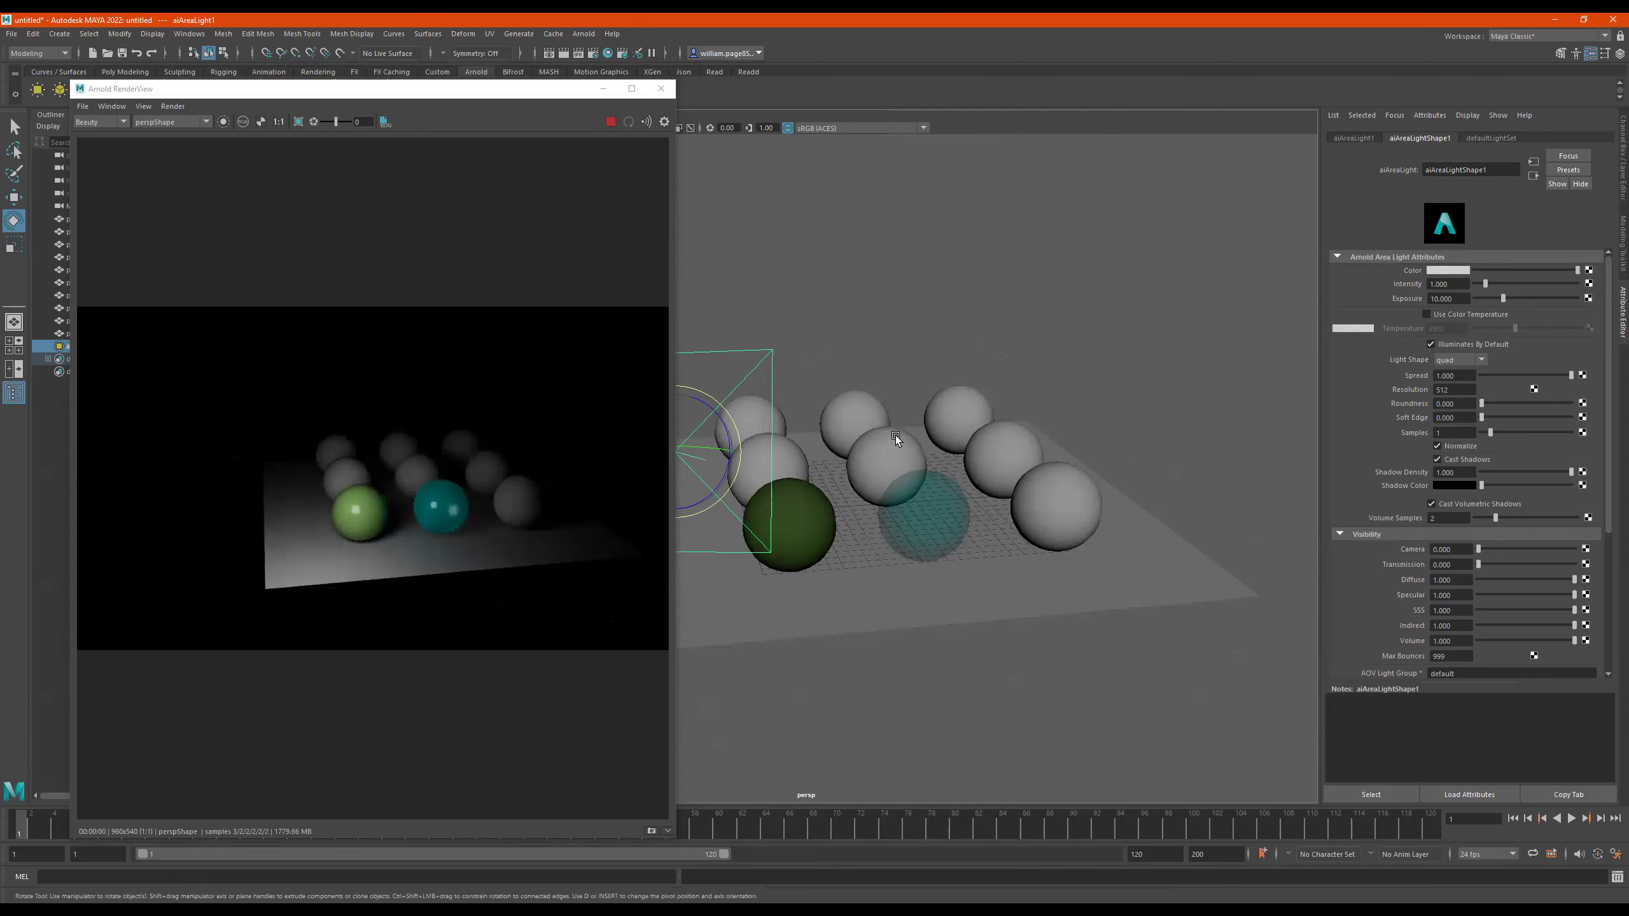
pyautogui.keyDown('alt'); pyautogui.moveTo(896, 436); pyautogui.dragTo(911, 435); pyautogui.keyUp('alt')
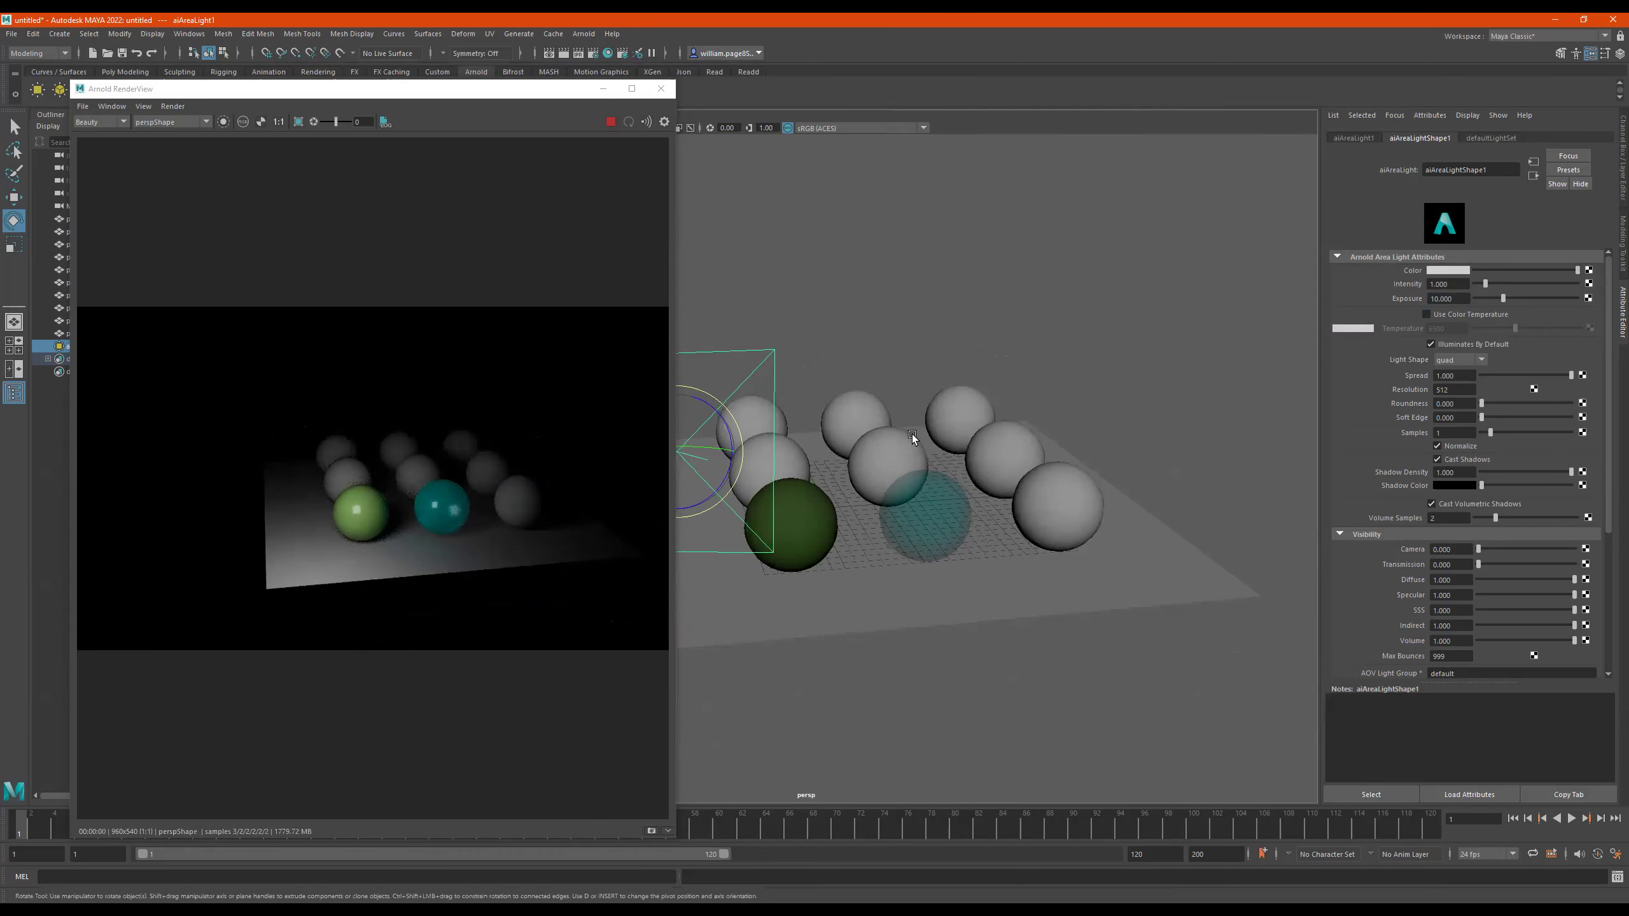
pyautogui.keyDown('alt'); pyautogui.moveTo(922, 425); pyautogui.dragTo(929, 431); pyautogui.keyUp('alt')
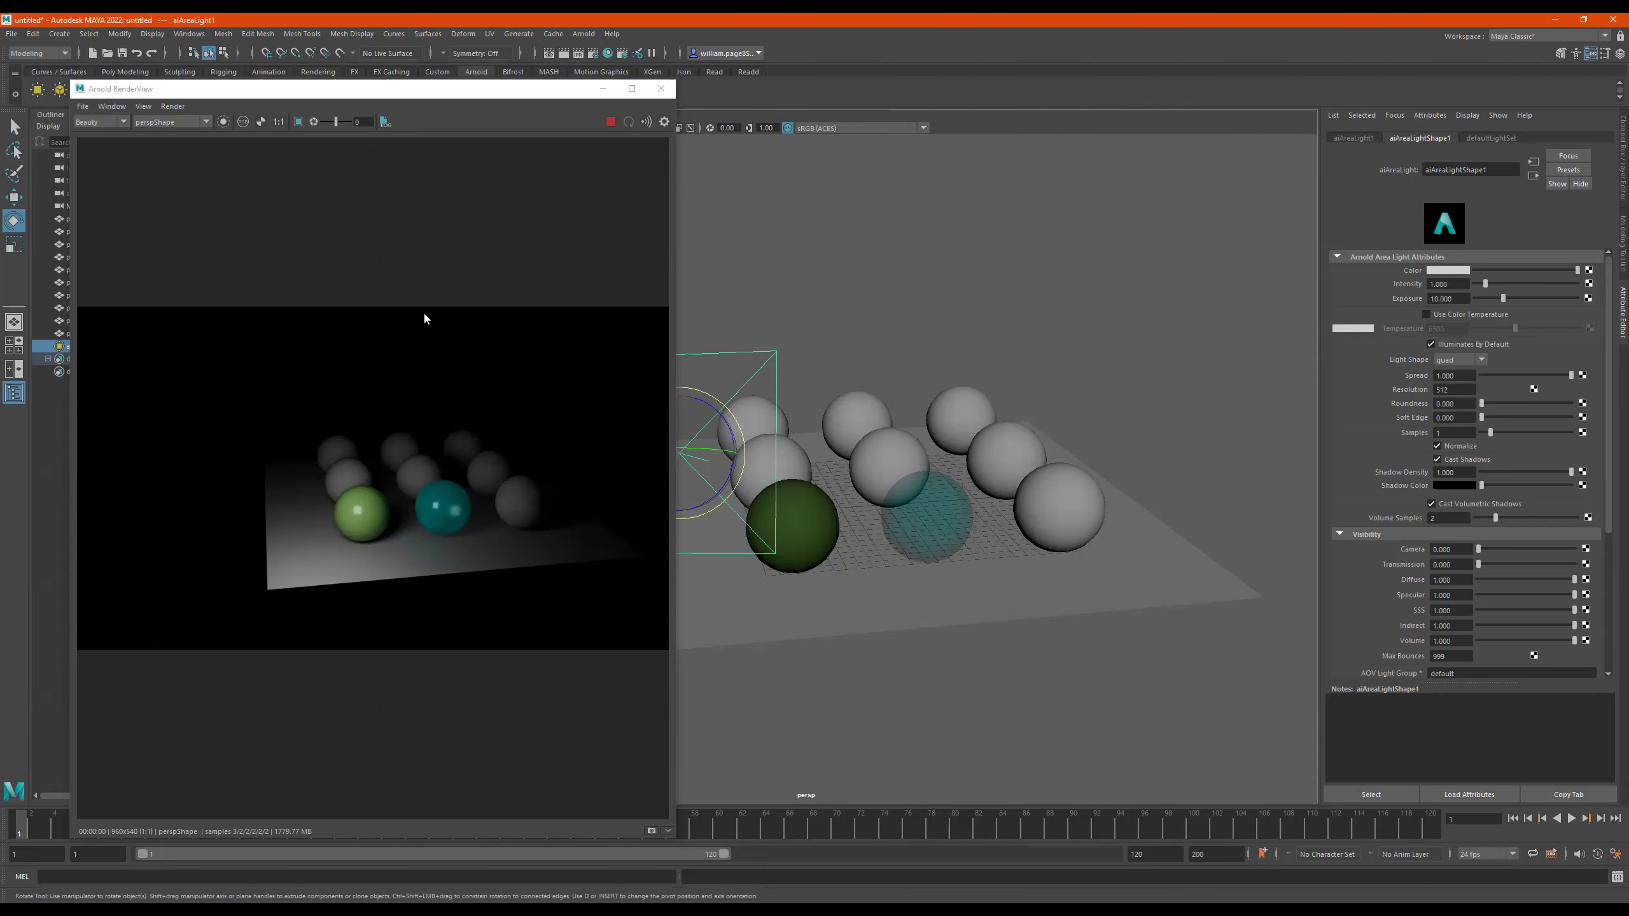
# Run live Arnold render updates while shifting the view, then stop them and re-orbit
pyautogui.click(613, 122)
pyautogui.keyDown('alt'); pyautogui.moveTo(884, 331); pyautogui.dragTo(1026, 360, button='middle'); pyautogui.keyUp('alt')
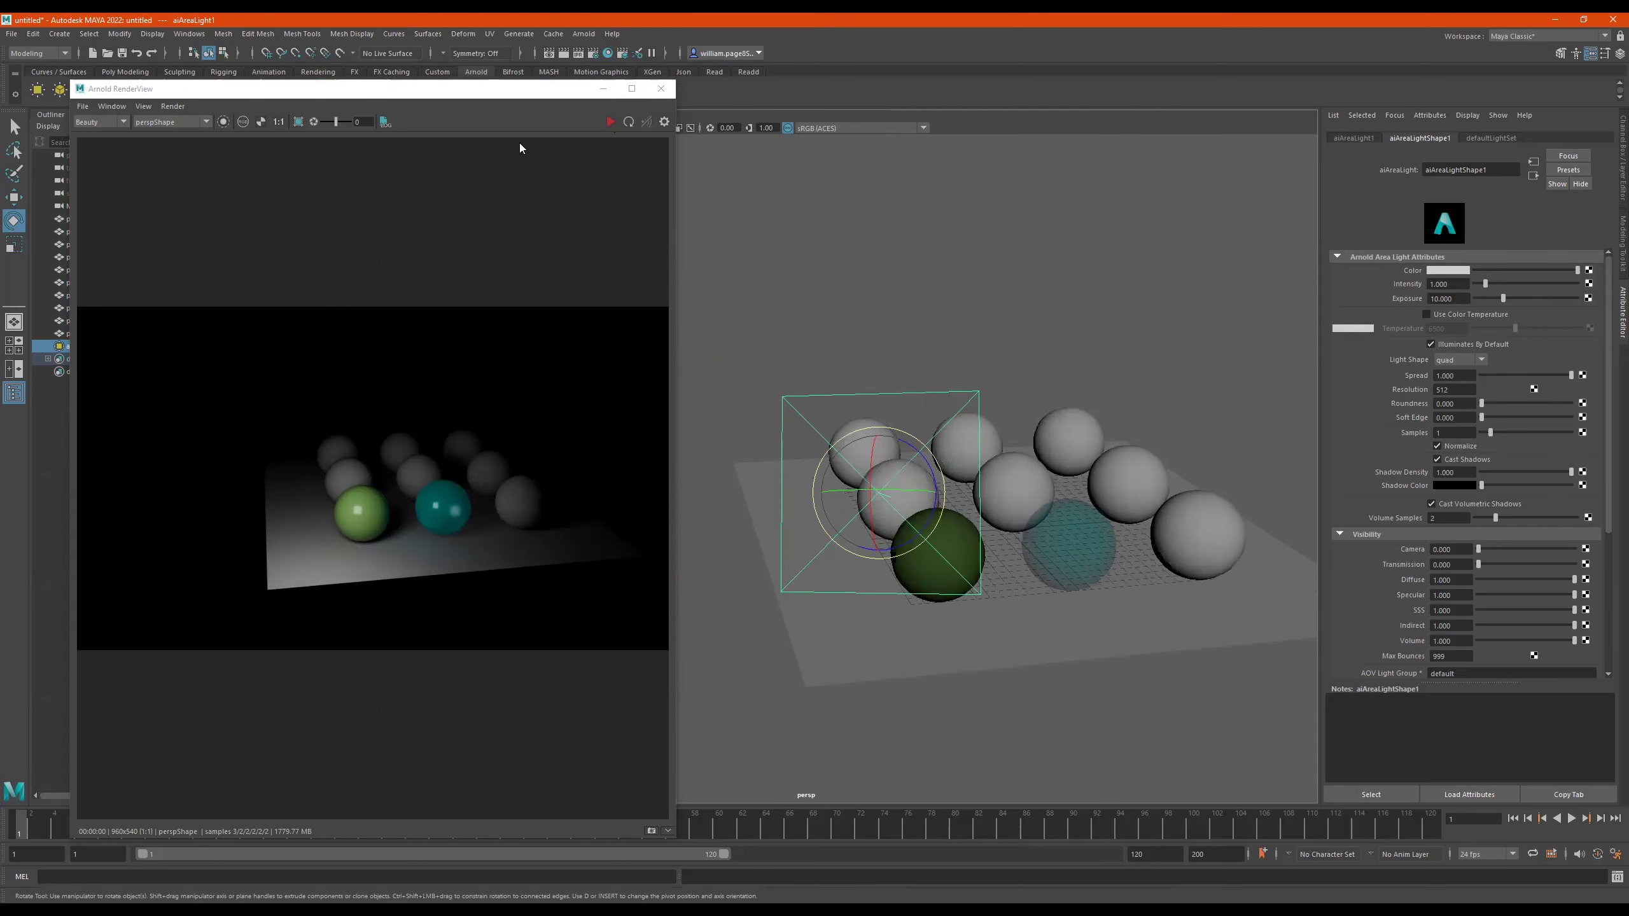
pyautogui.moveTo(1130, 377)
pyautogui.keyDown('alt'); pyautogui.mouseDown(button='middle')
pyautogui.moveTo(985, 356)
pyautogui.moveTo(1010, 410)
pyautogui.moveTo(1081, 427)
pyautogui.moveTo(1153, 423)
pyautogui.moveTo(1199, 396)
pyautogui.moveTo(1206, 365)
pyautogui.moveTo(1153, 325)
pyautogui.moveTo(1086, 313)
pyautogui.moveTo(1033, 328)
pyautogui.moveTo(1043, 431)
pyautogui.moveTo(1061, 450)
pyautogui.moveTo(1141, 431)
pyautogui.moveTo(1087, 383)
pyautogui.mouseUp(button='middle'); pyautogui.keyUp('alt')
pyautogui.click(605, 123)
pyautogui.moveTo(1056, 400)
pyautogui.keyDown('alt'); pyautogui.mouseDown()
pyautogui.moveTo(975, 375)
pyautogui.moveTo(995, 368)
pyautogui.moveTo(911, 393)
pyautogui.moveTo(896, 553)
pyautogui.mouseUp(); pyautogui.keyUp('alt')
pyautogui.moveTo(1028, 550)
pyautogui.keyDown('alt'); pyautogui.mouseDown()
pyautogui.moveTo(1033, 533)
pyautogui.moveTo(939, 532)
pyautogui.moveTo(969, 536)
pyautogui.mouseUp(); pyautogui.keyUp('alt')
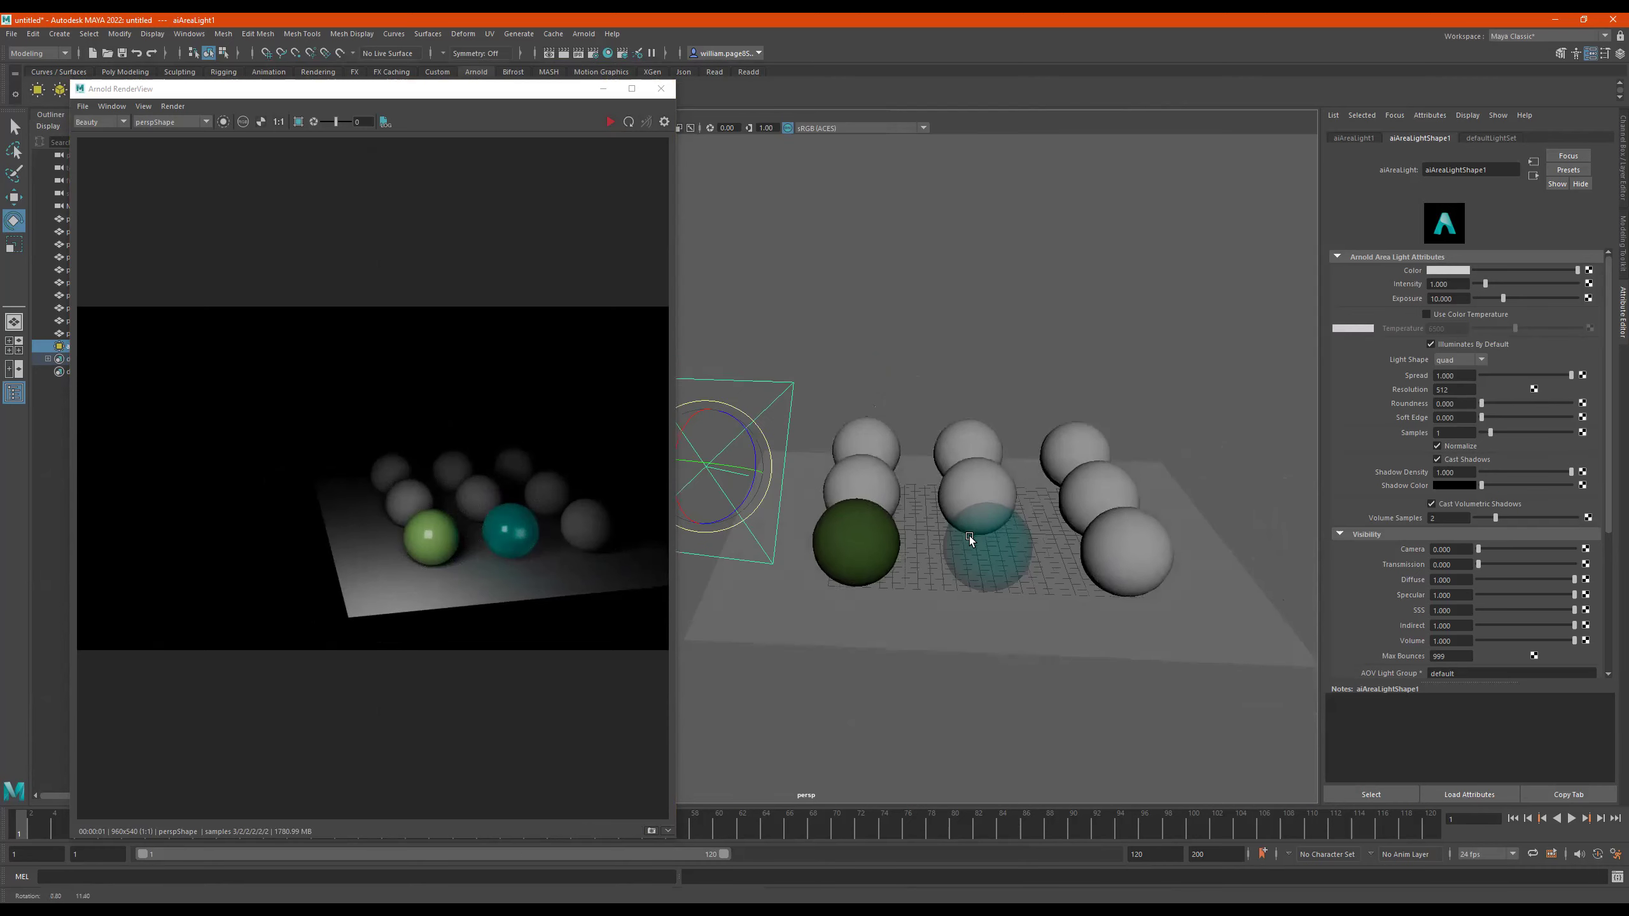
# Set the green sphere's plastic_mtl base colour to yellow from Color History
pyautogui.click(855, 535)
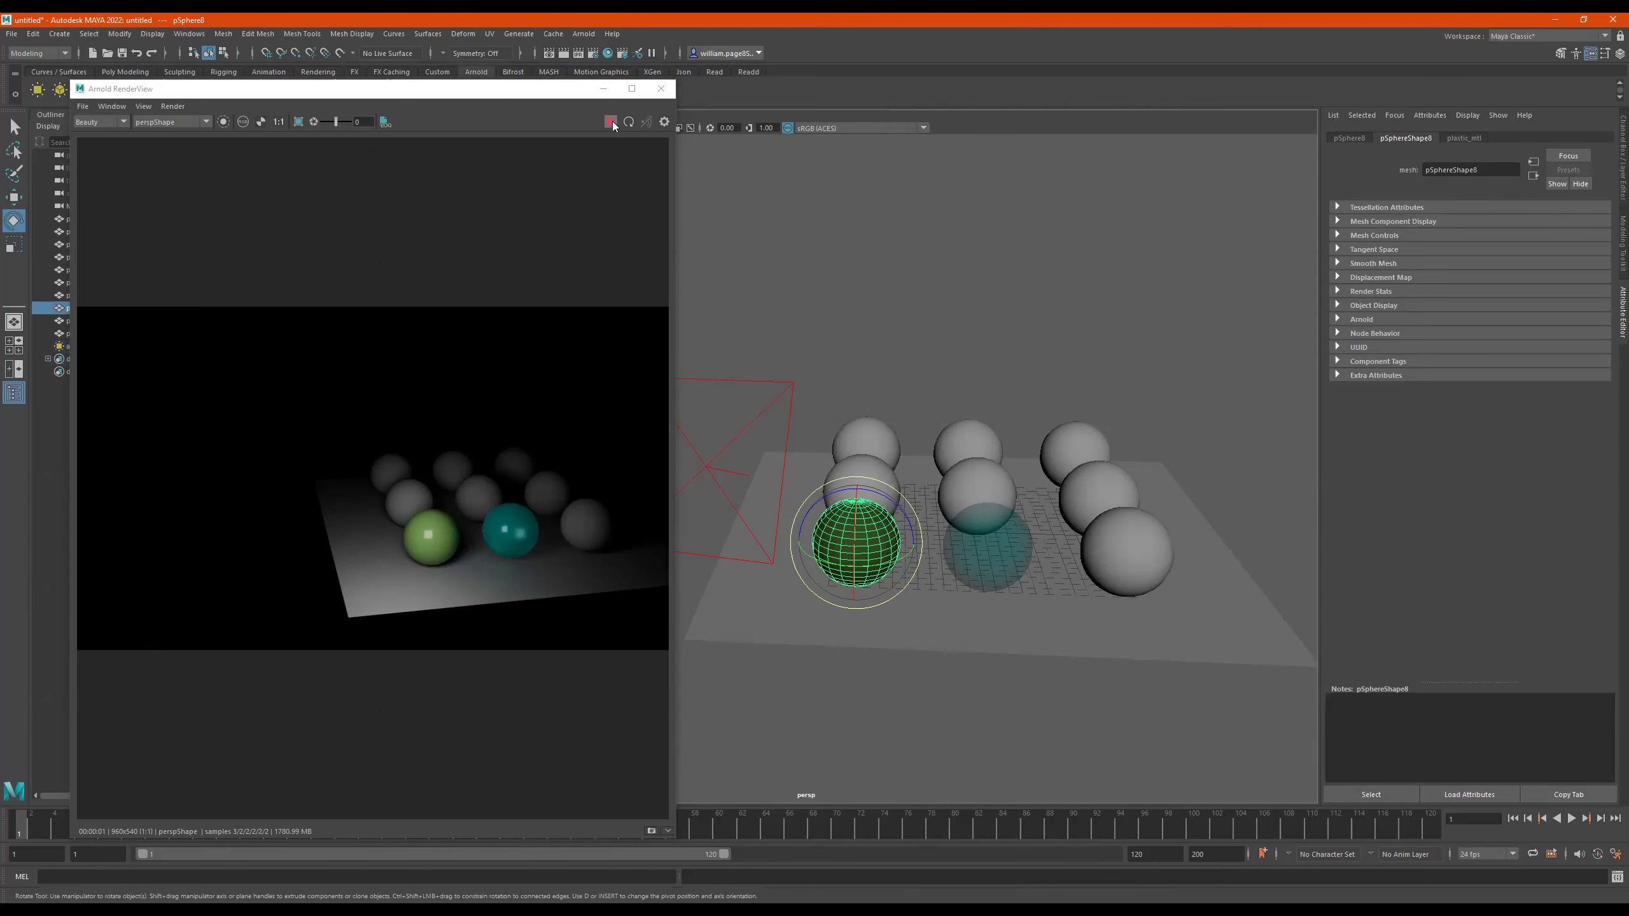
pyautogui.click(612, 123)
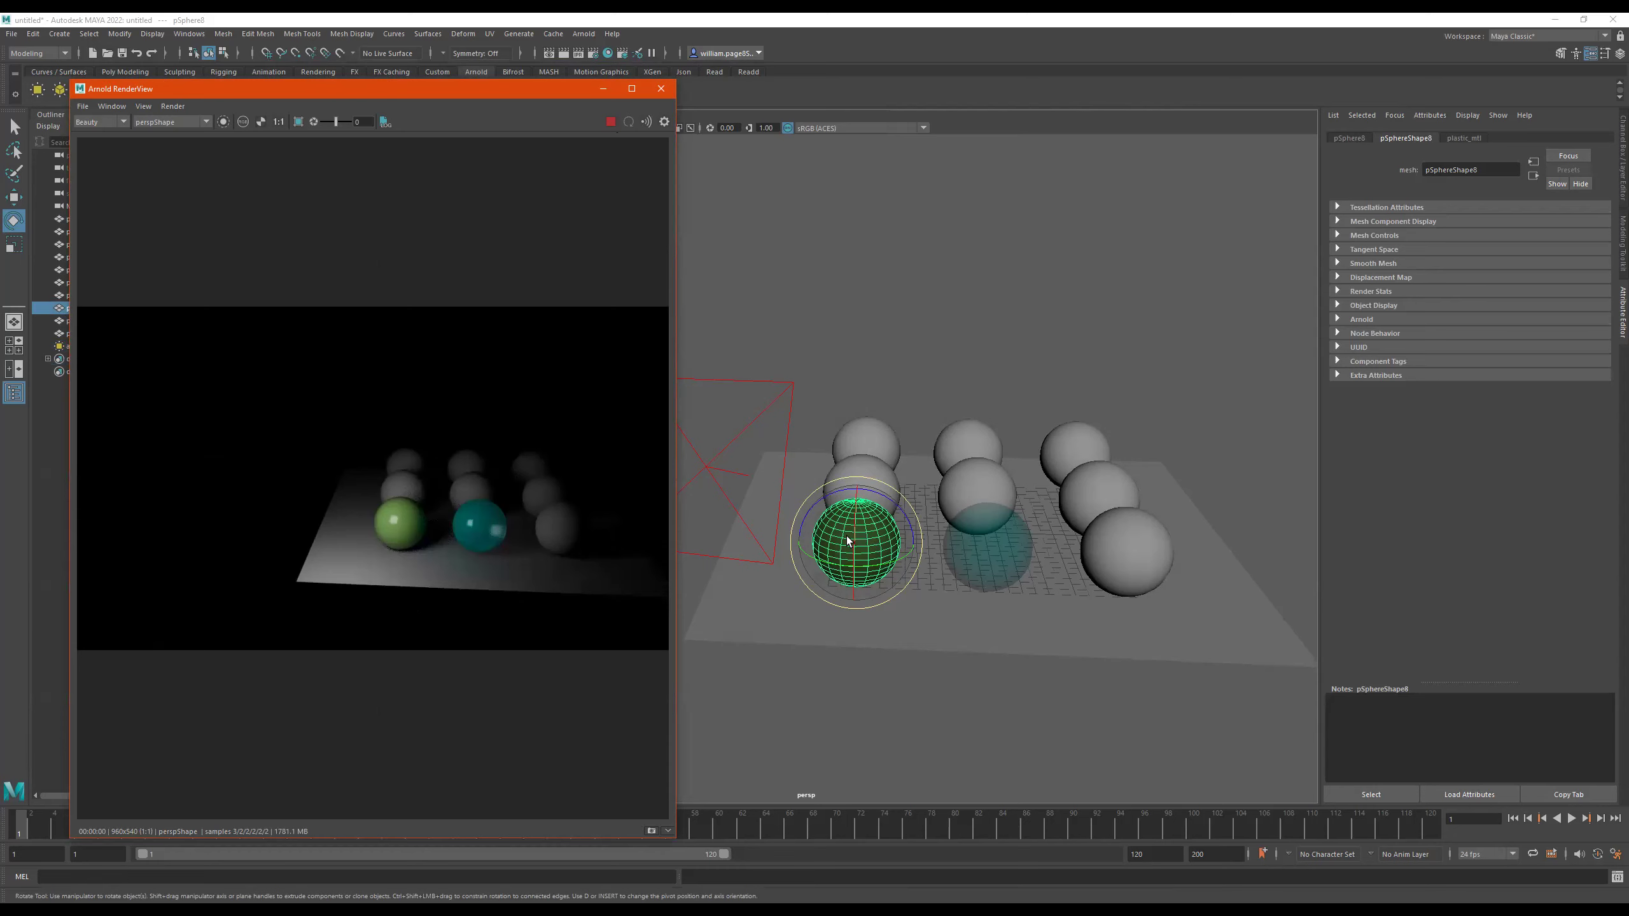
pyautogui.moveTo(848, 537); pyautogui.dragTo(852, 839, button='right')
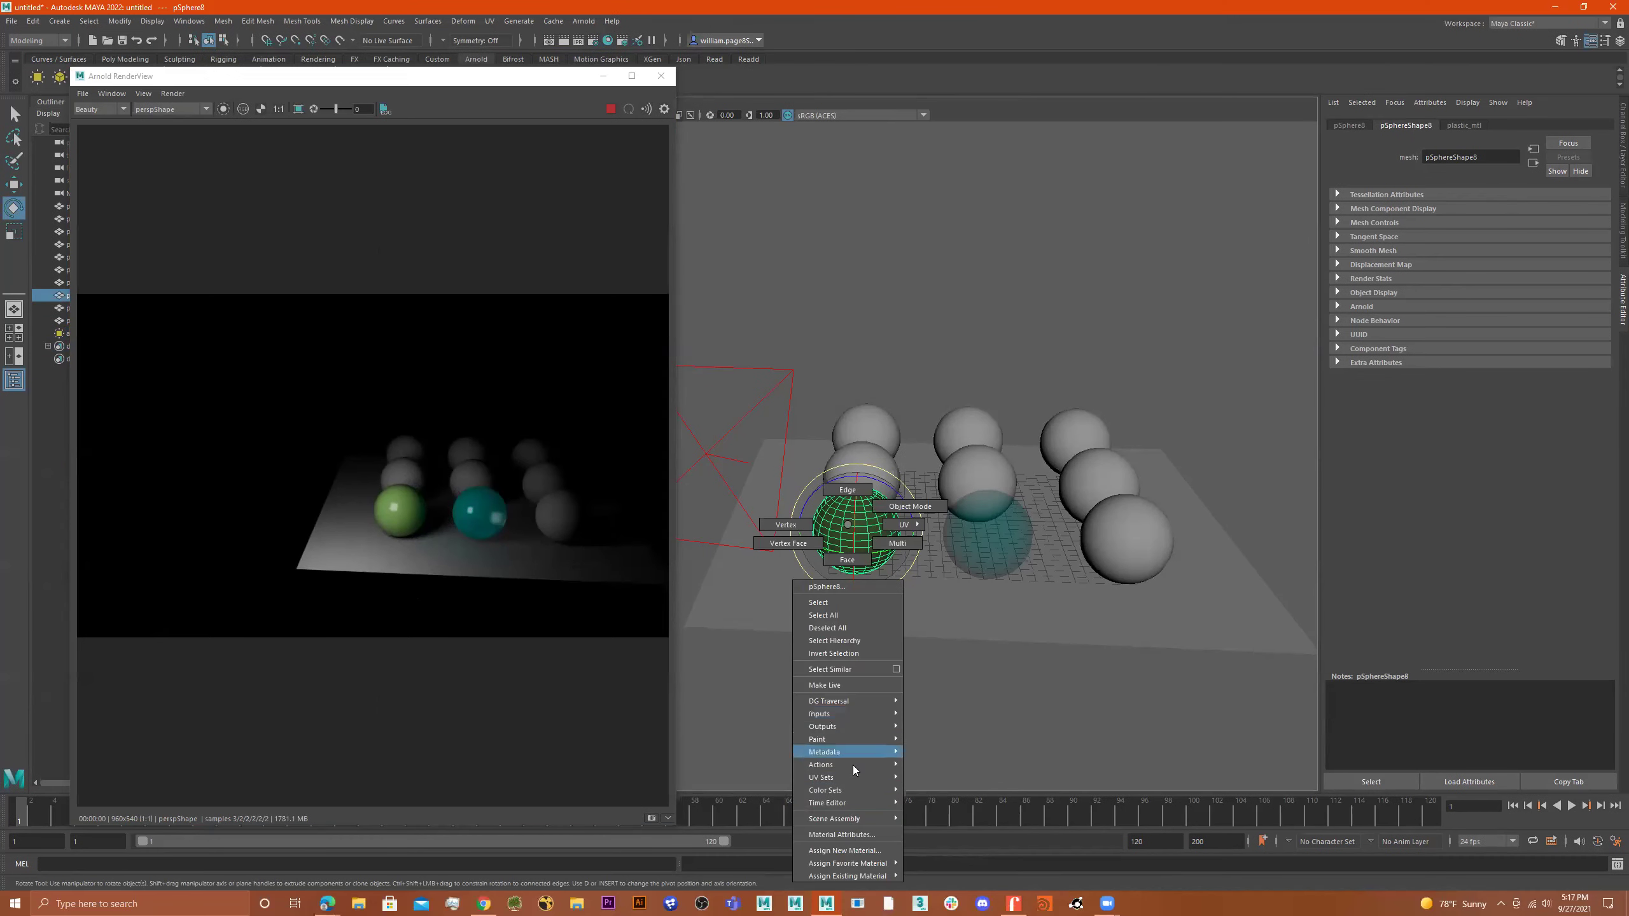
pyautogui.click(851, 836)
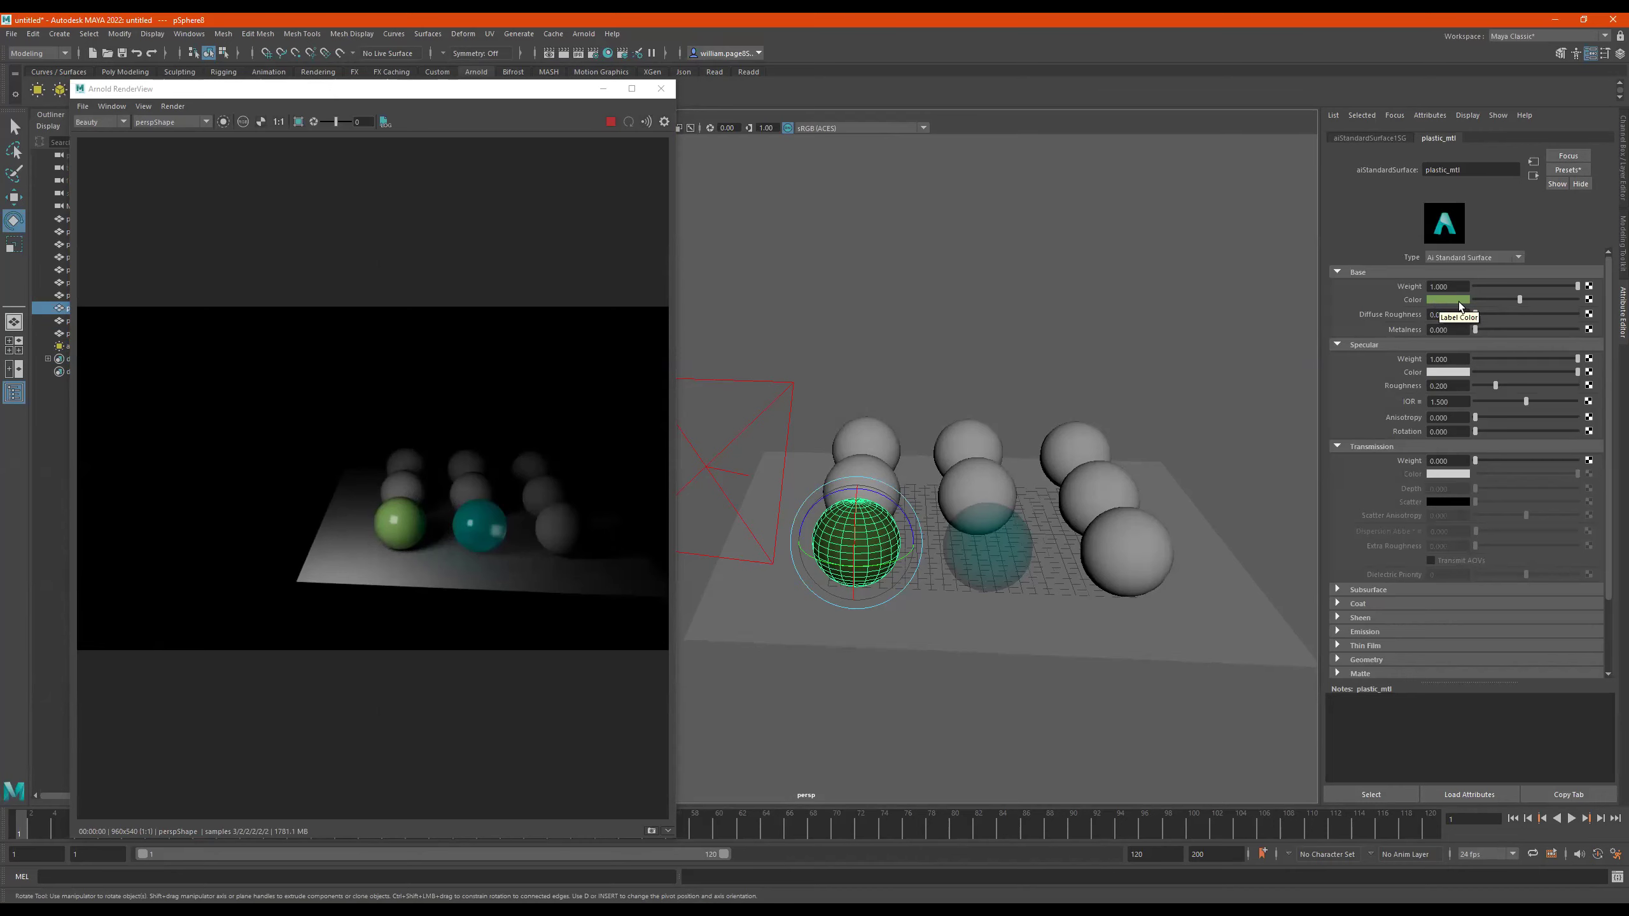
pyautogui.click(1454, 300)
pyautogui.click(1421, 271)
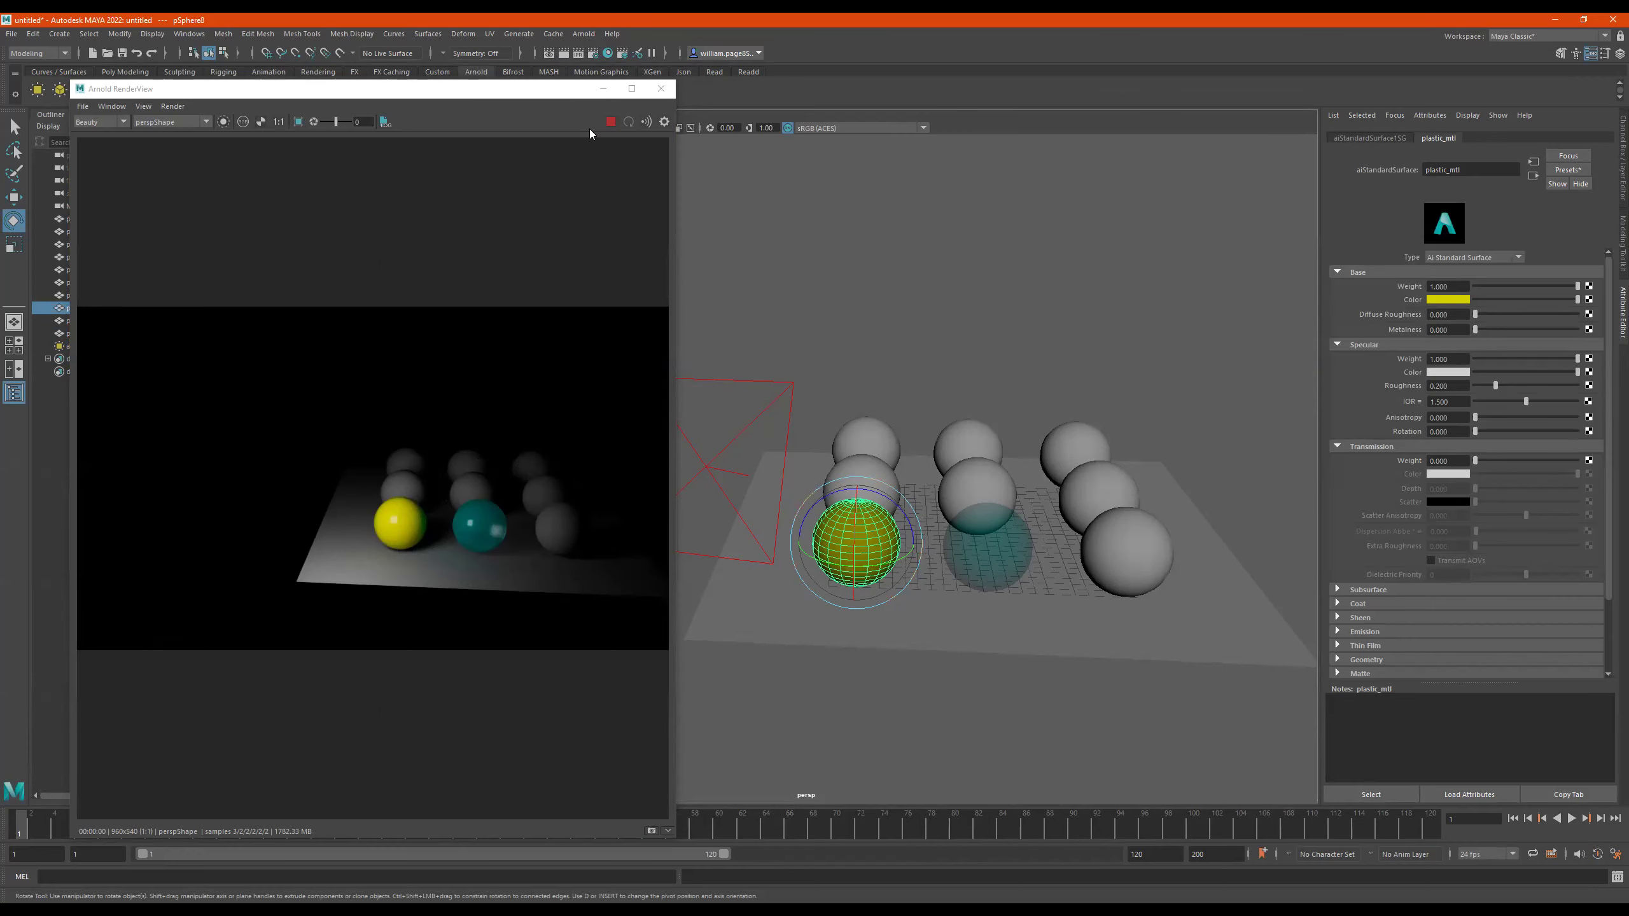
pyautogui.keyDown('alt'); pyautogui.moveTo(1031, 443); pyautogui.dragTo(1041, 452); pyautogui.keyUp('alt')
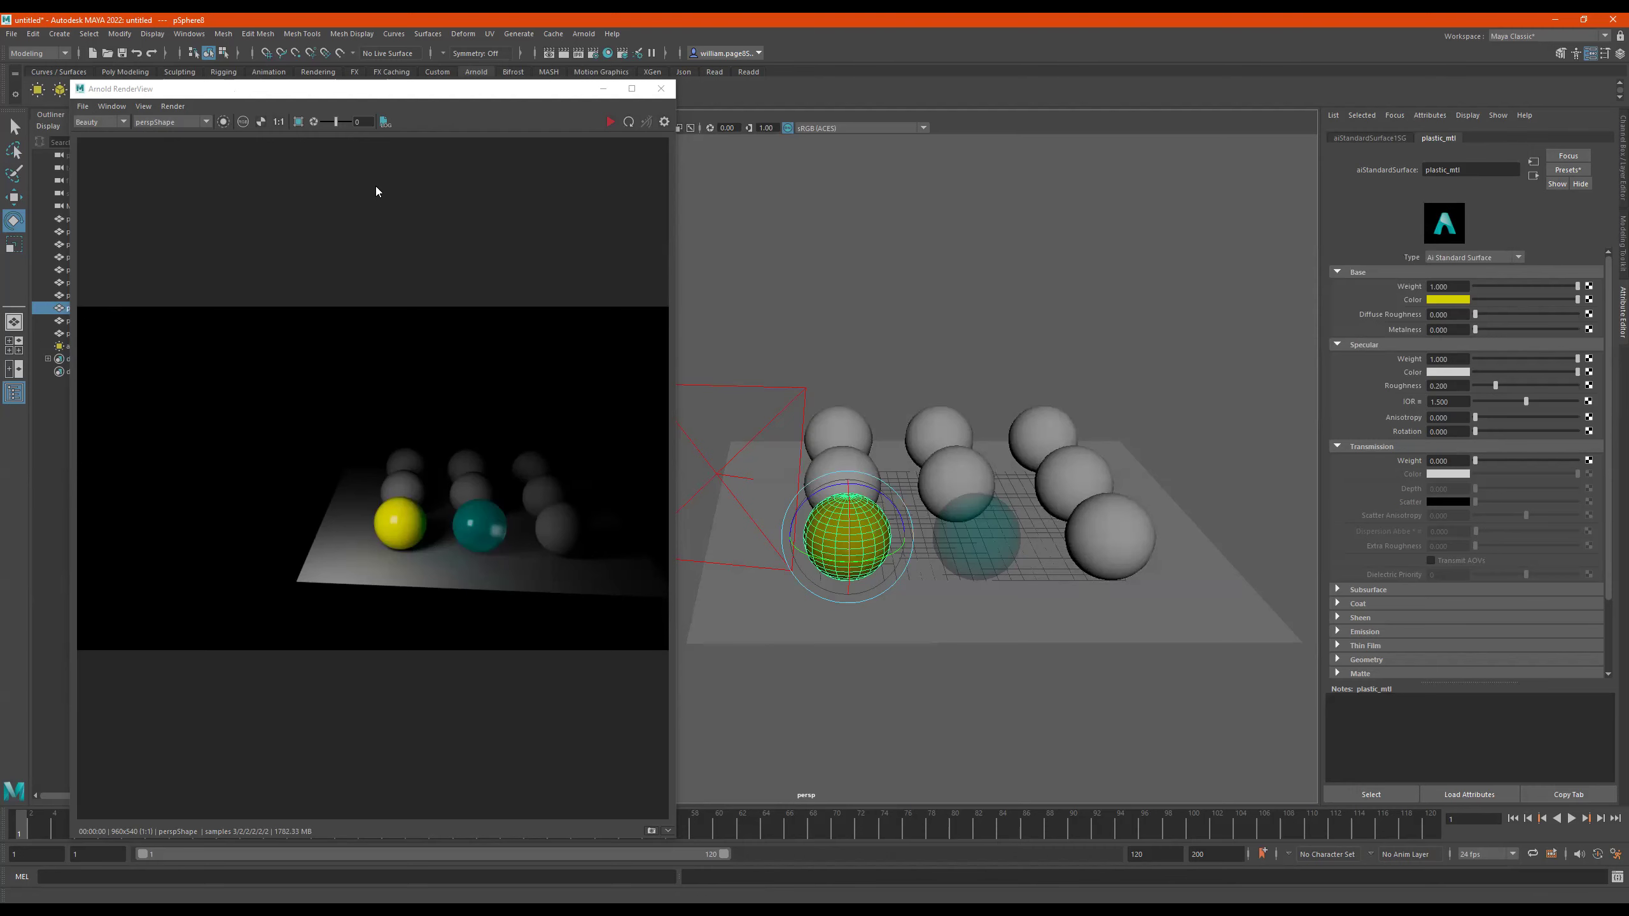
pyautogui.moveTo(377, 192); pyautogui.dragTo(503, 290)
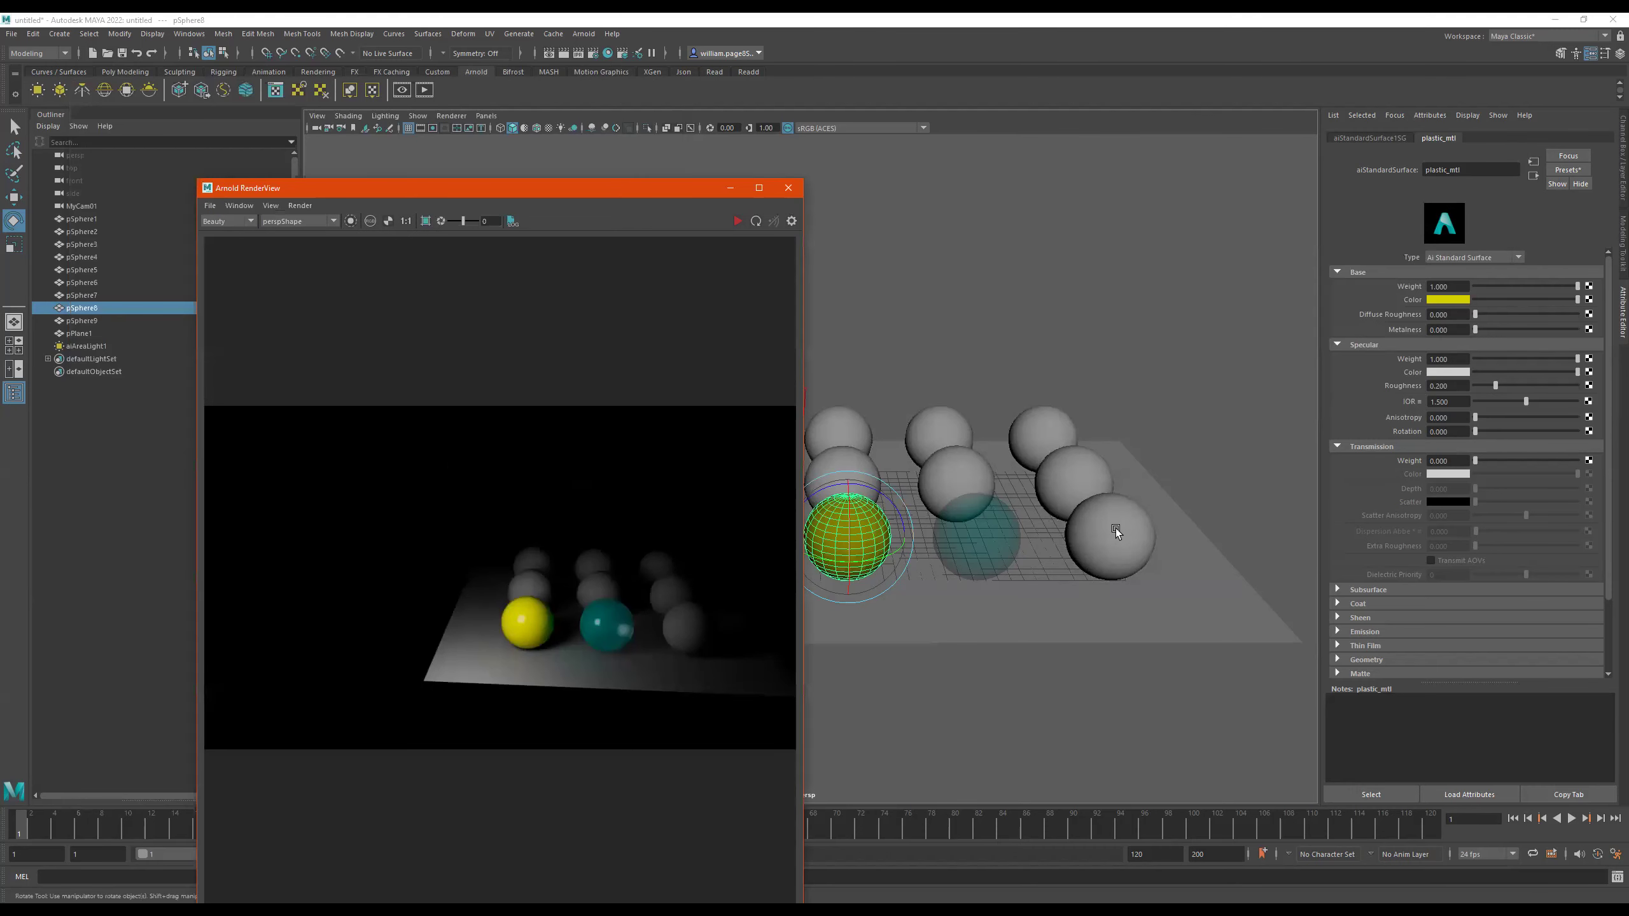
# Switch the Arnold RenderView camera to MyCam01Shape
pyautogui.moveTo(1153, 512)
pyautogui.keyDown('alt'); pyautogui.mouseDown(button='right')
pyautogui.moveTo(945, 535)
pyautogui.moveTo(1367, 420)
pyautogui.mouseUp(button='right'); pyautogui.keyUp('alt')
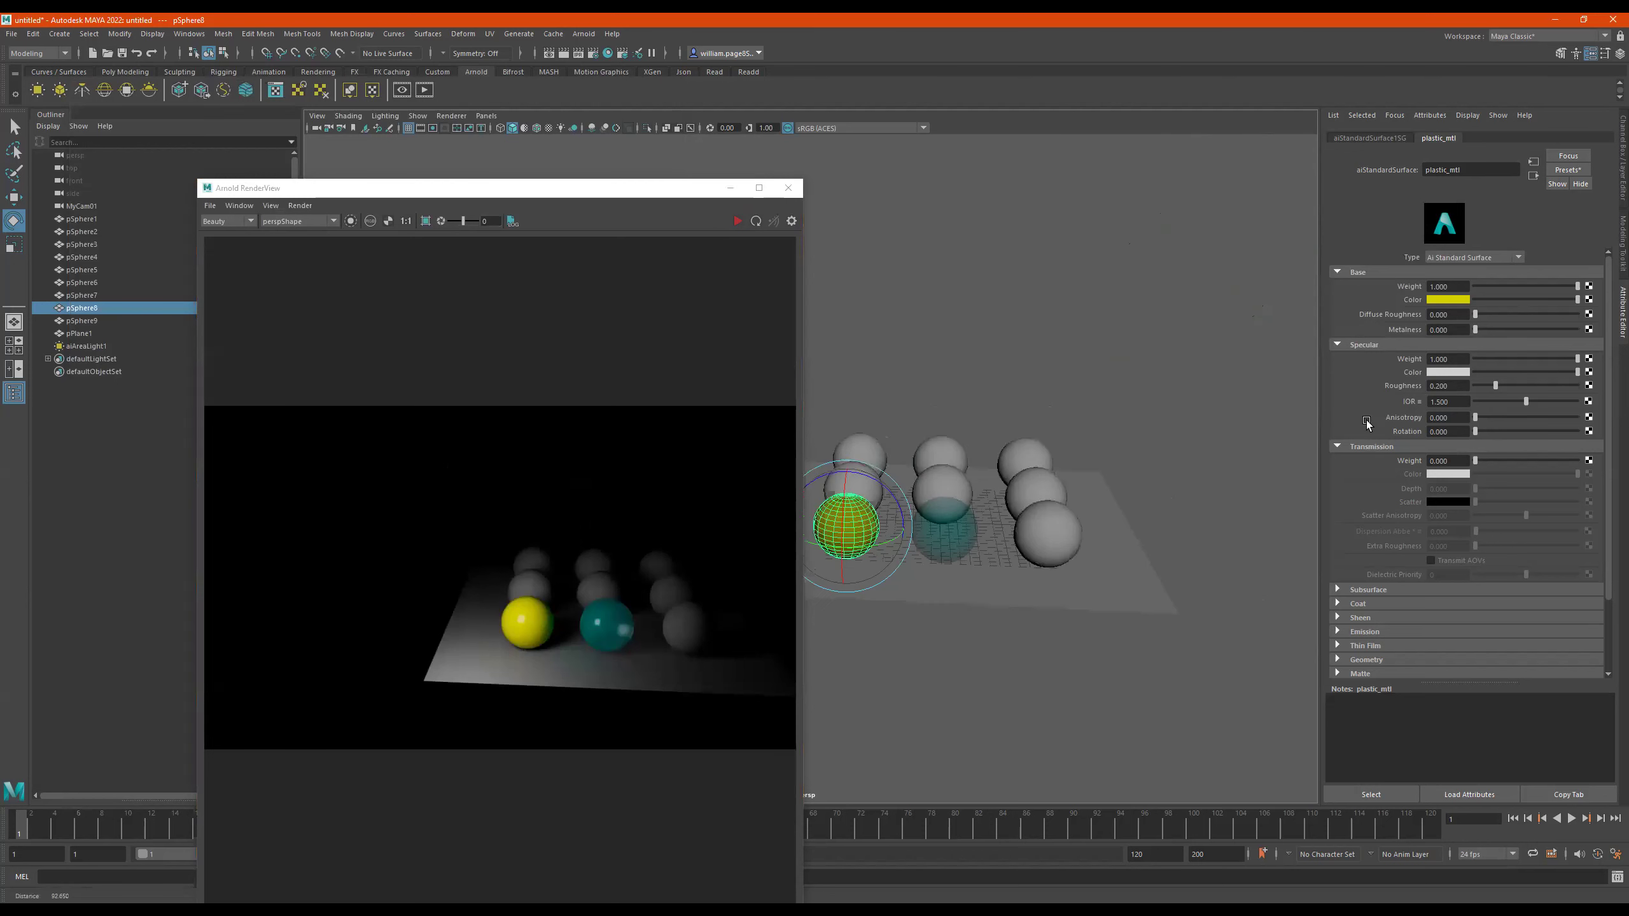
pyautogui.moveTo(990, 465)
pyautogui.keyDown('alt'); pyautogui.mouseDown()
pyautogui.moveTo(1052, 440)
pyautogui.moveTo(1027, 442)
pyautogui.mouseUp(); pyautogui.keyUp('alt')
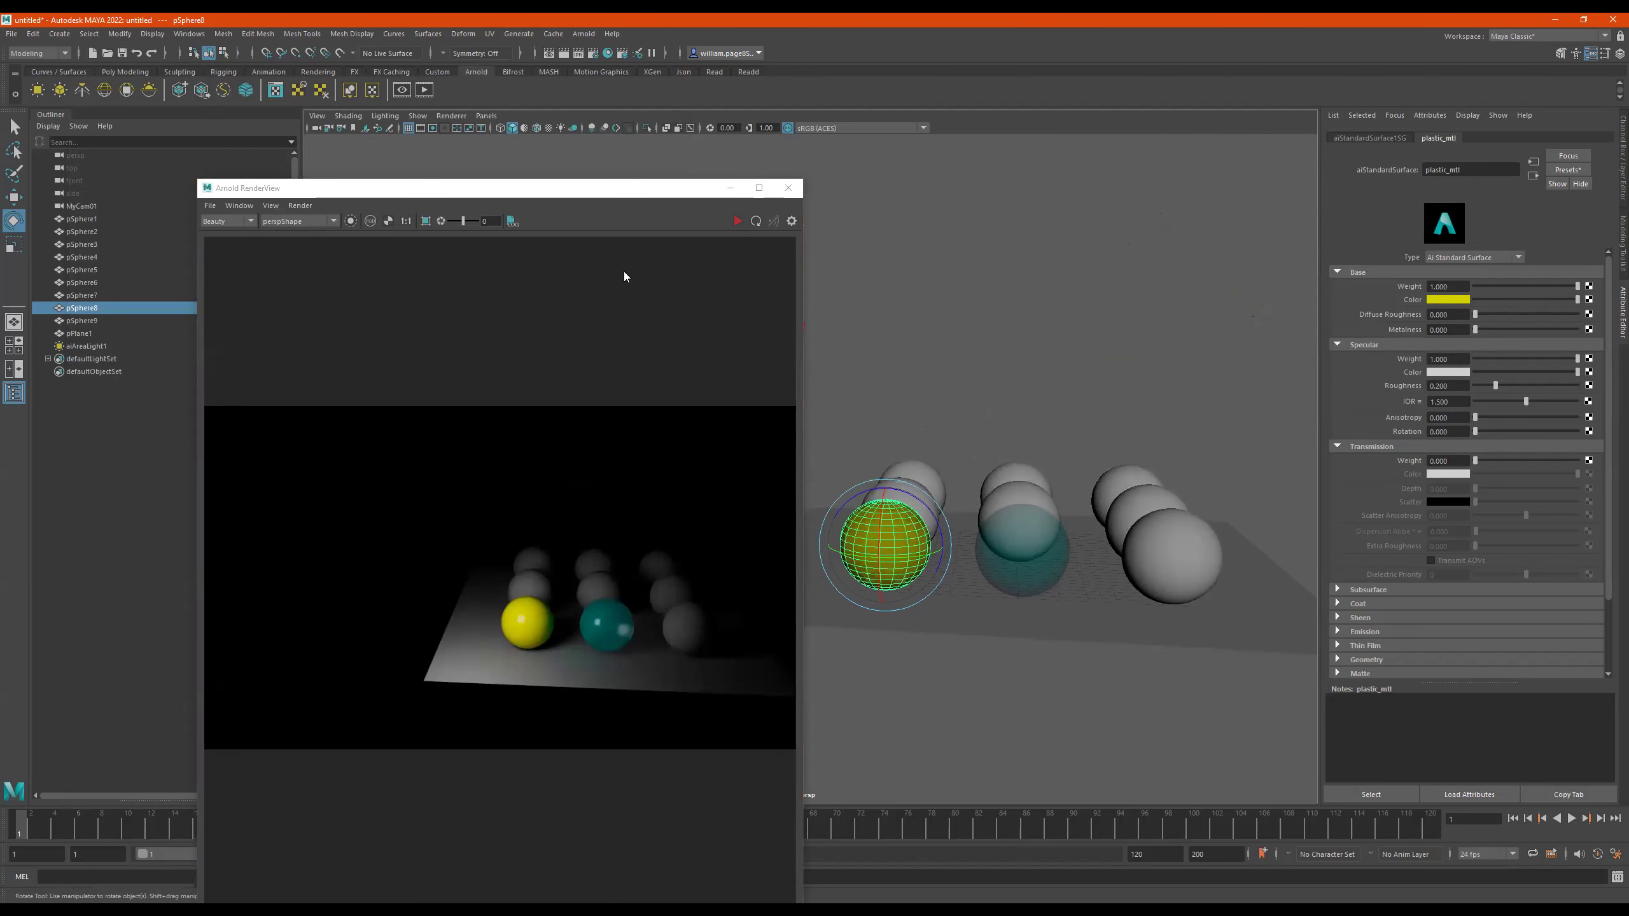
pyautogui.click(308, 220)
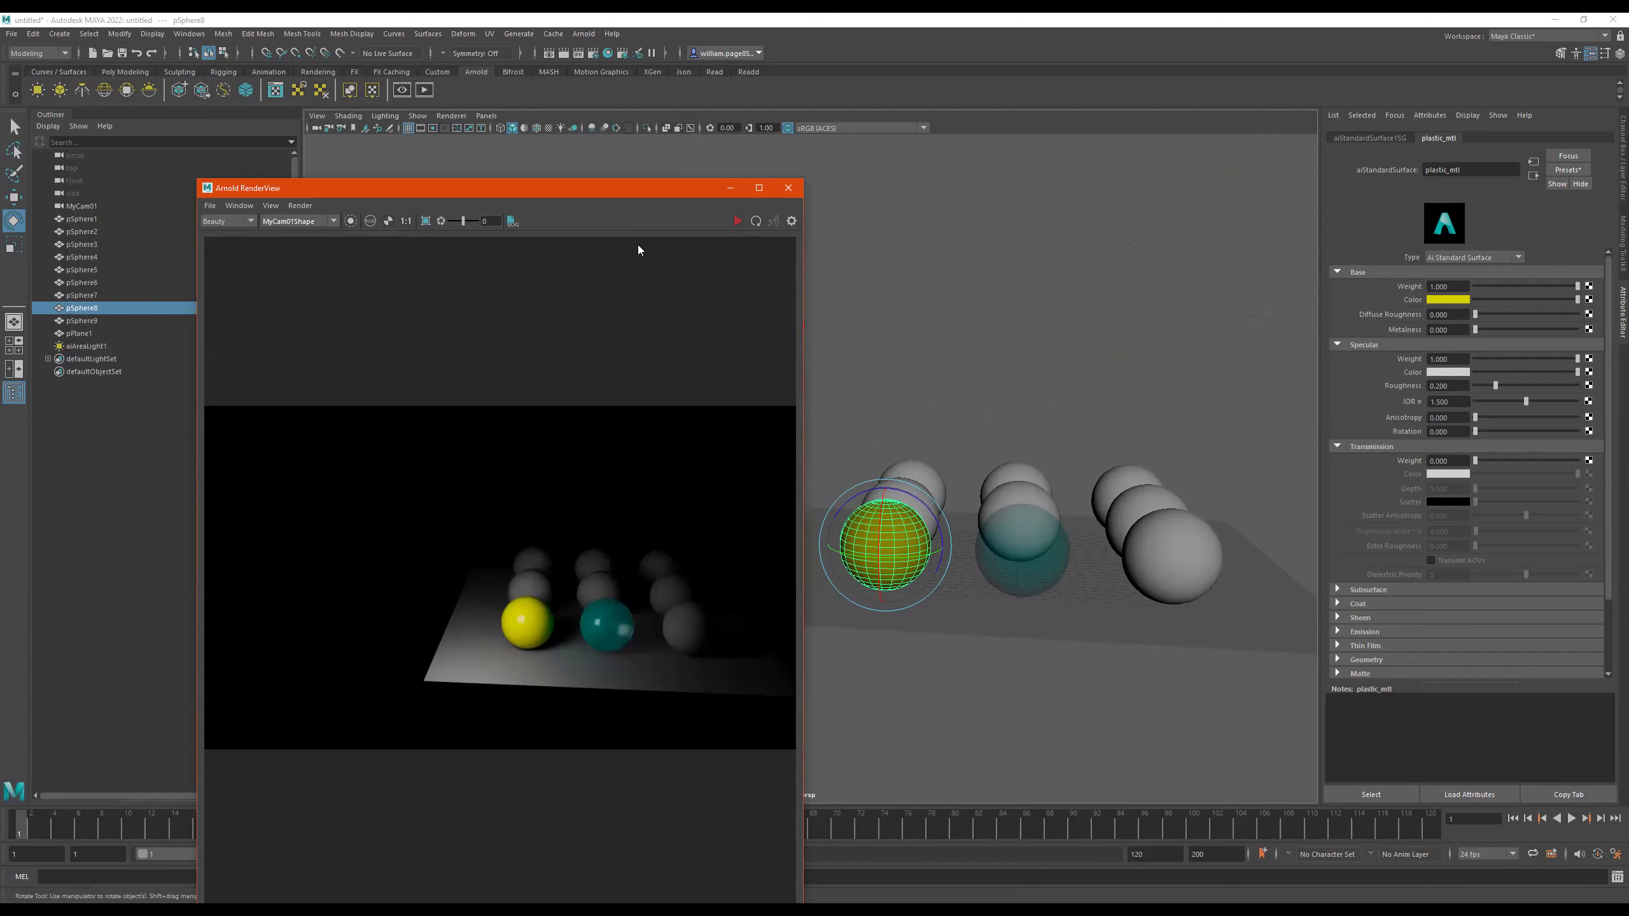
pyautogui.click(756, 221)
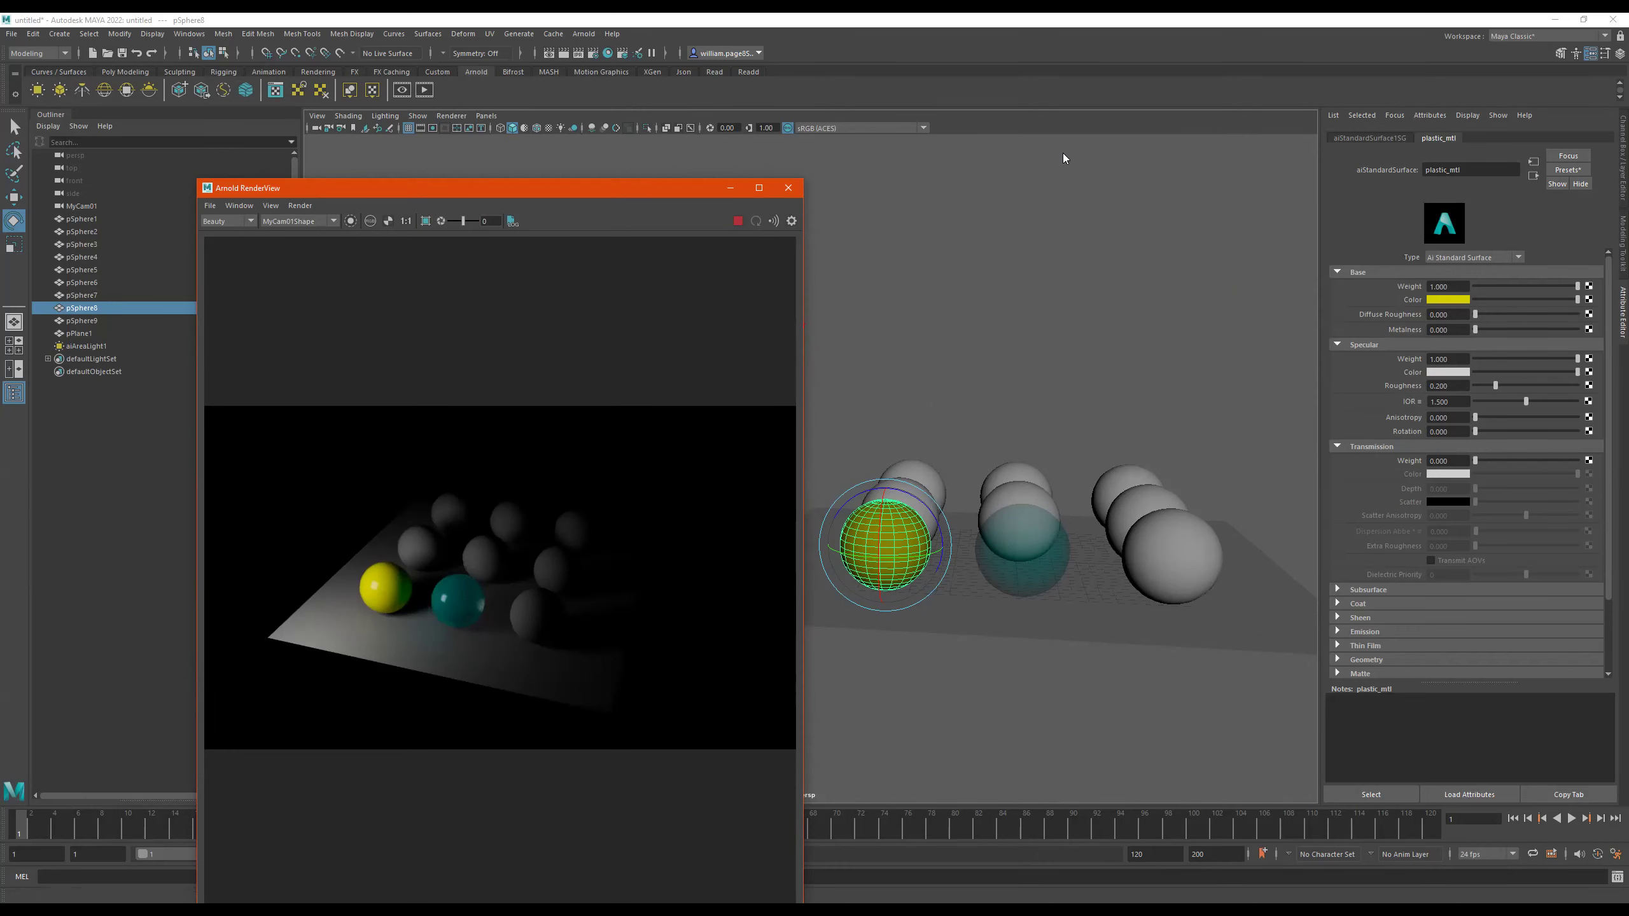
# Give aiAreaLight1 exposure 10.924 and scale it up much wider
pyautogui.moveTo(642, 188); pyautogui.dragTo(612, 89)
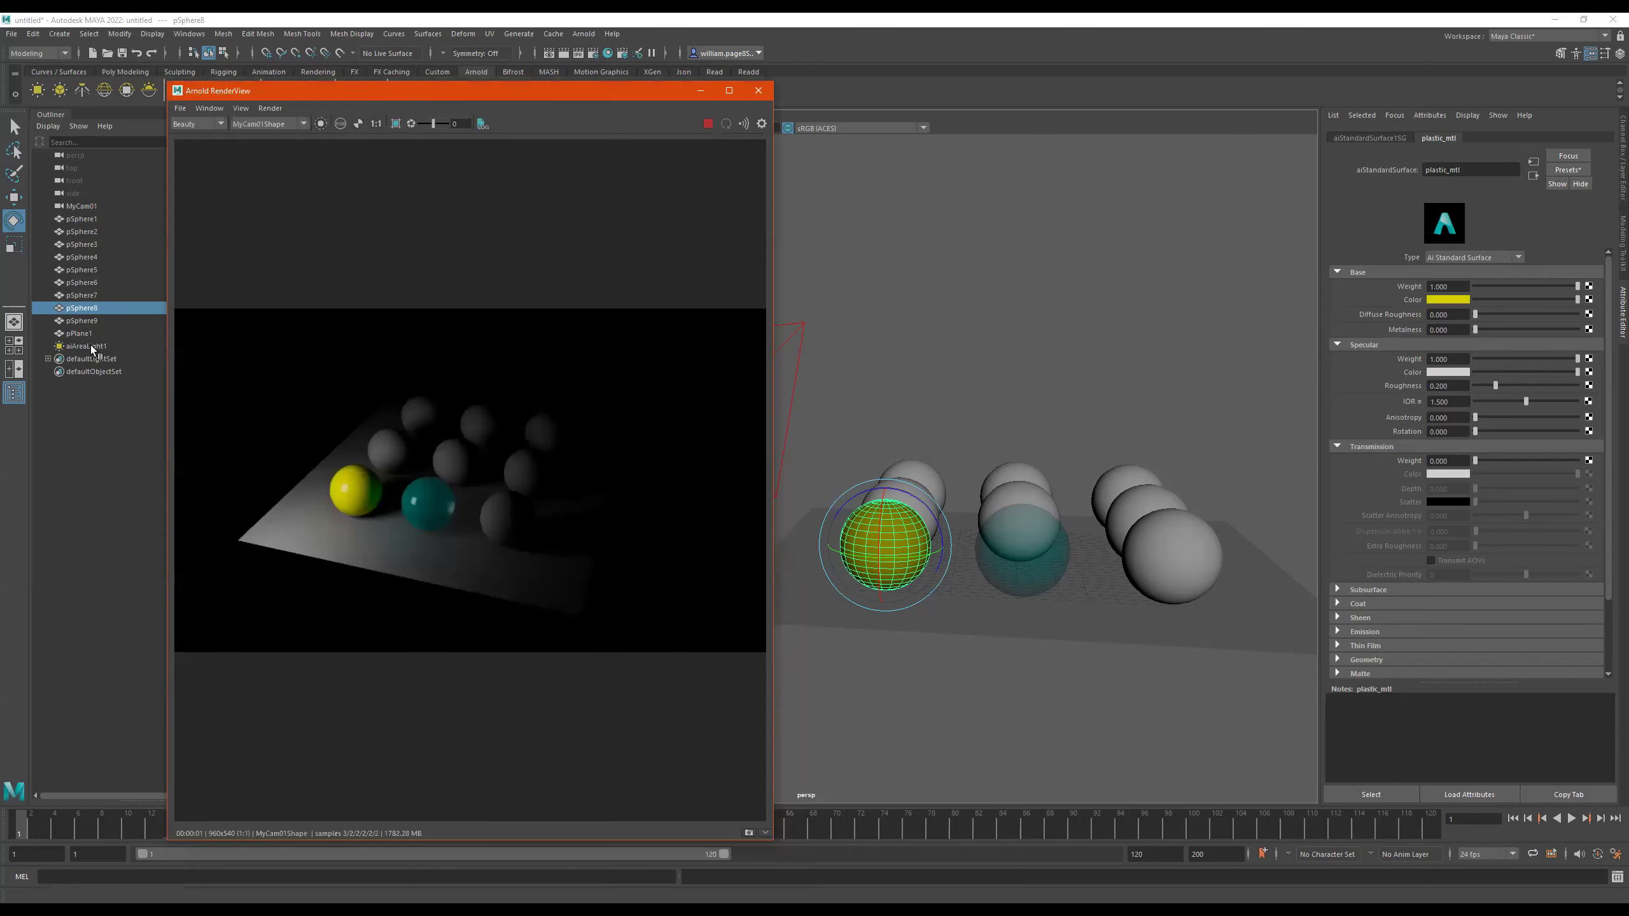
pyautogui.click(87, 346)
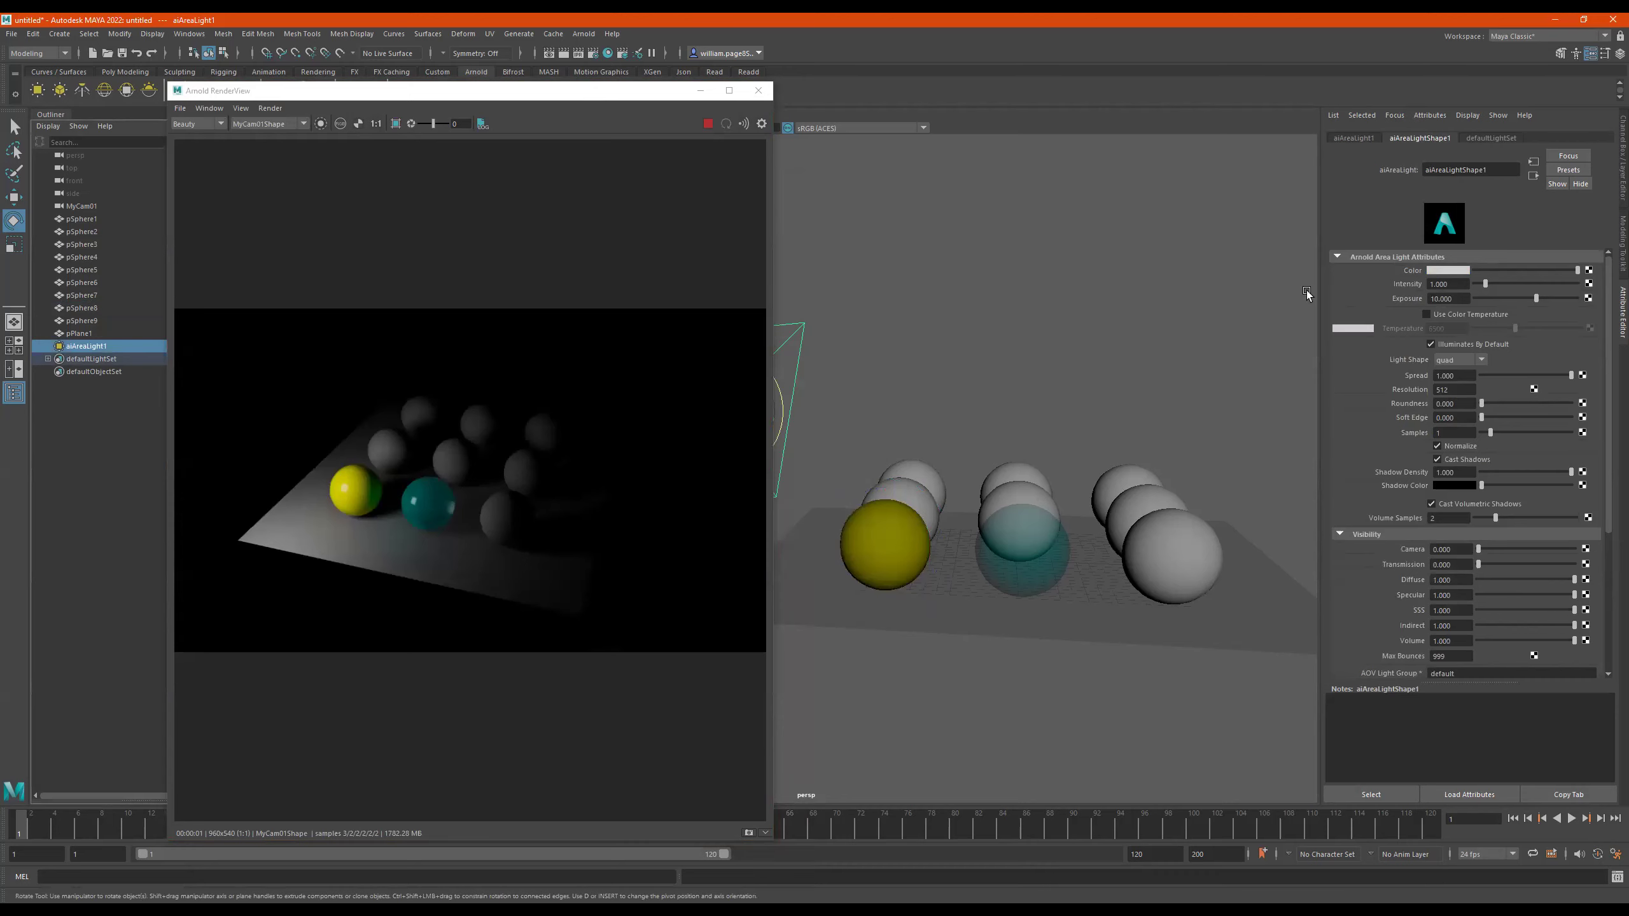
pyautogui.click(472, 140)
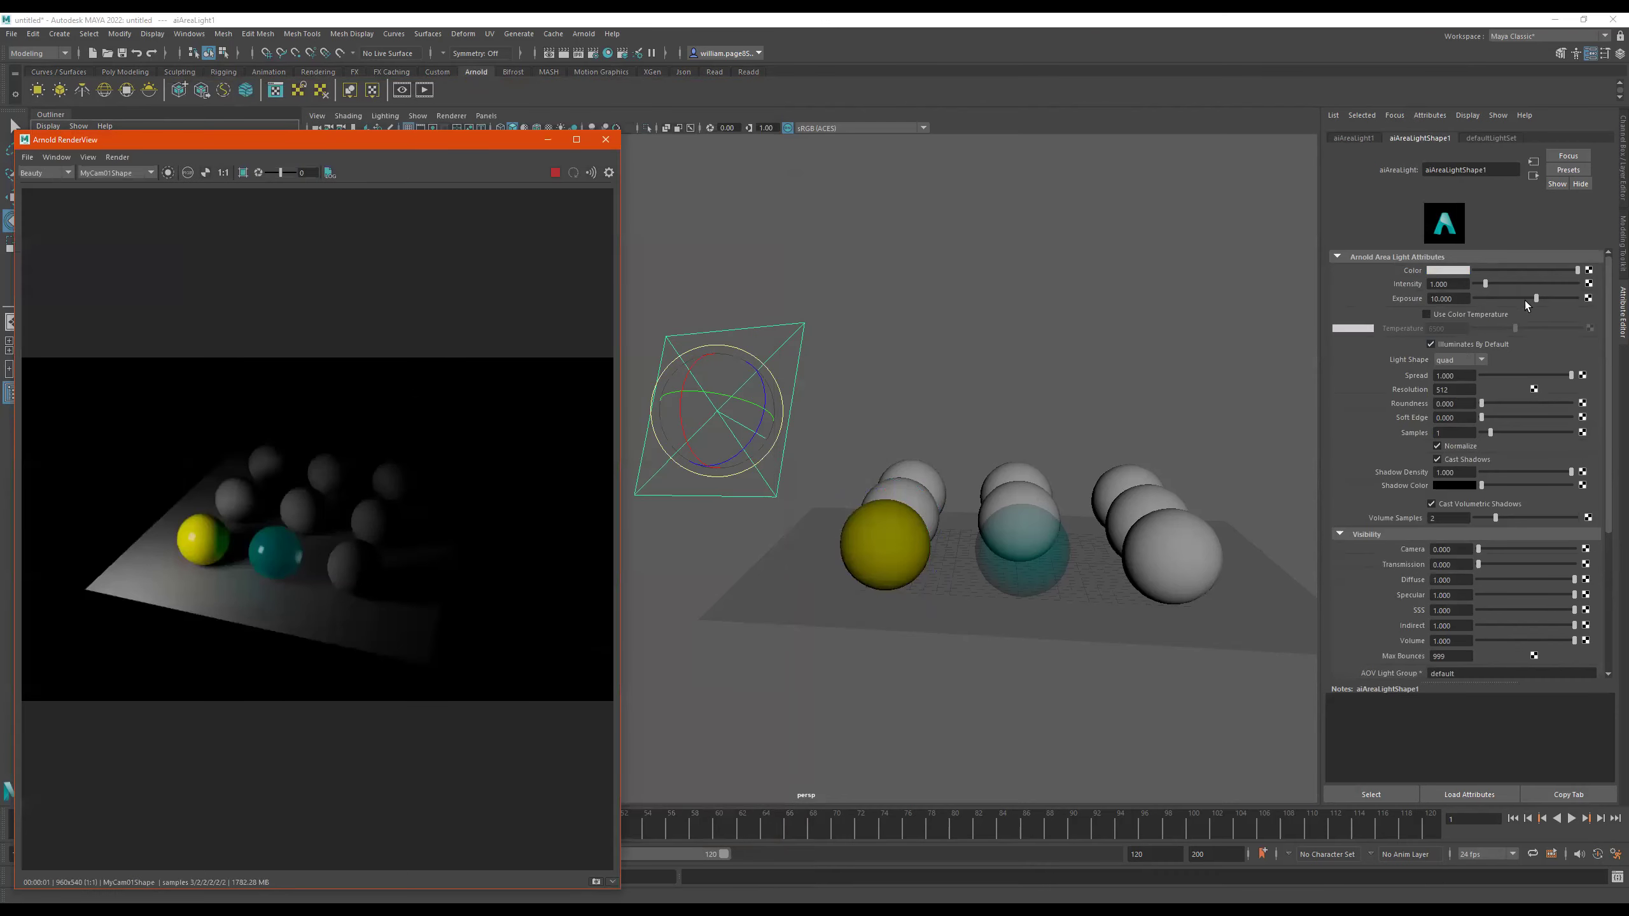
pyautogui.moveTo(1536, 298); pyautogui.dragTo(1541, 298)
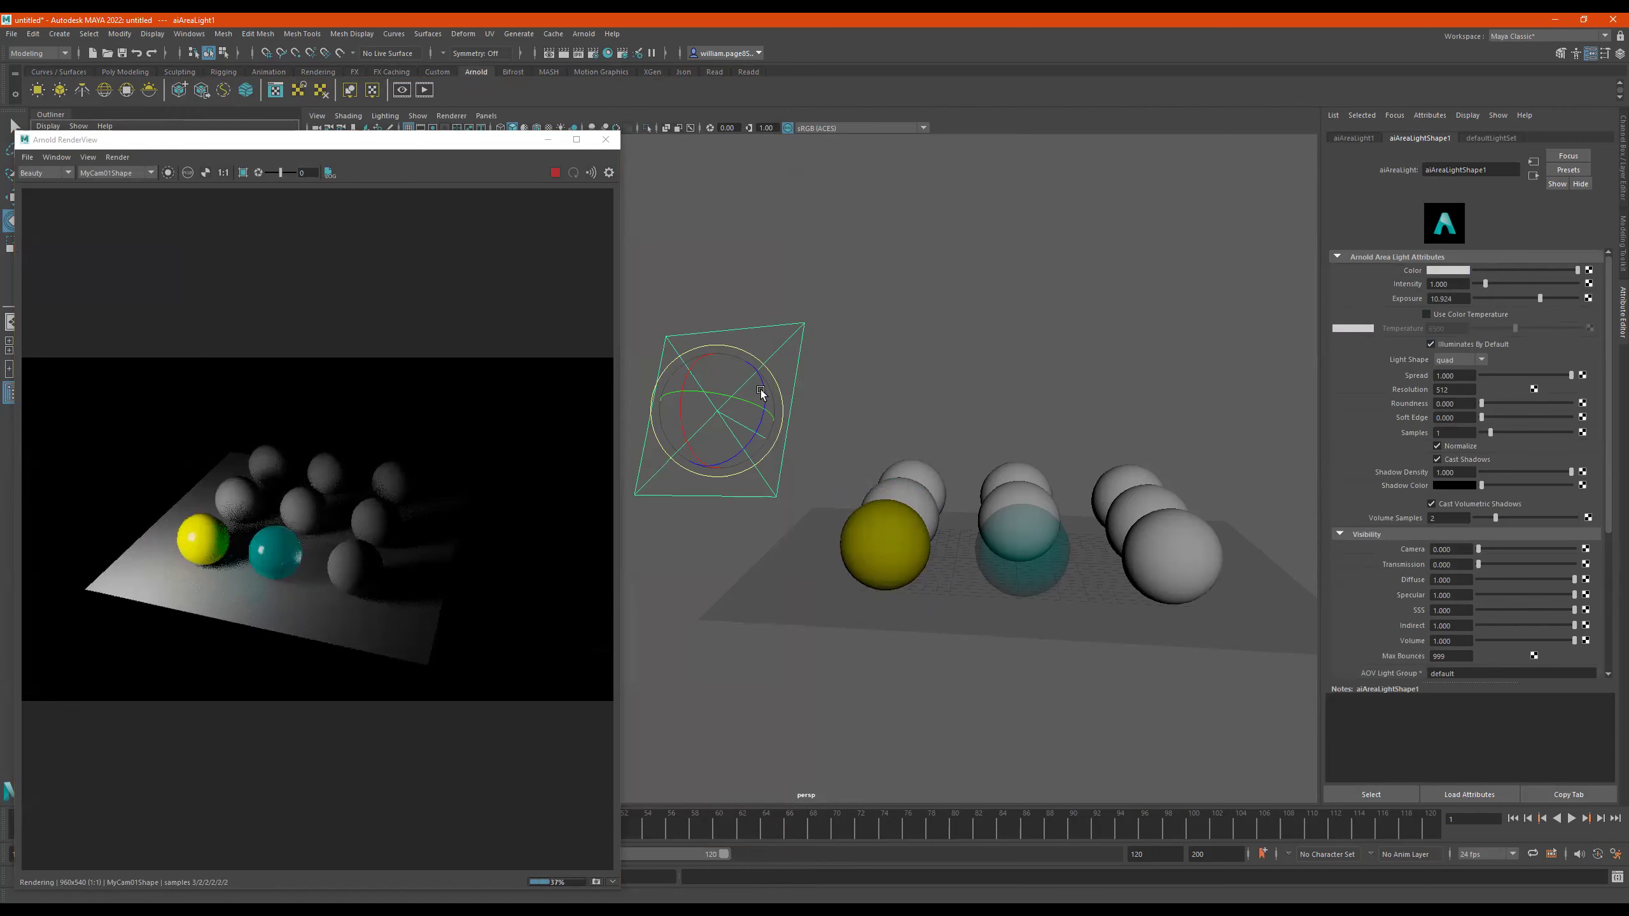
pyautogui.press('r')
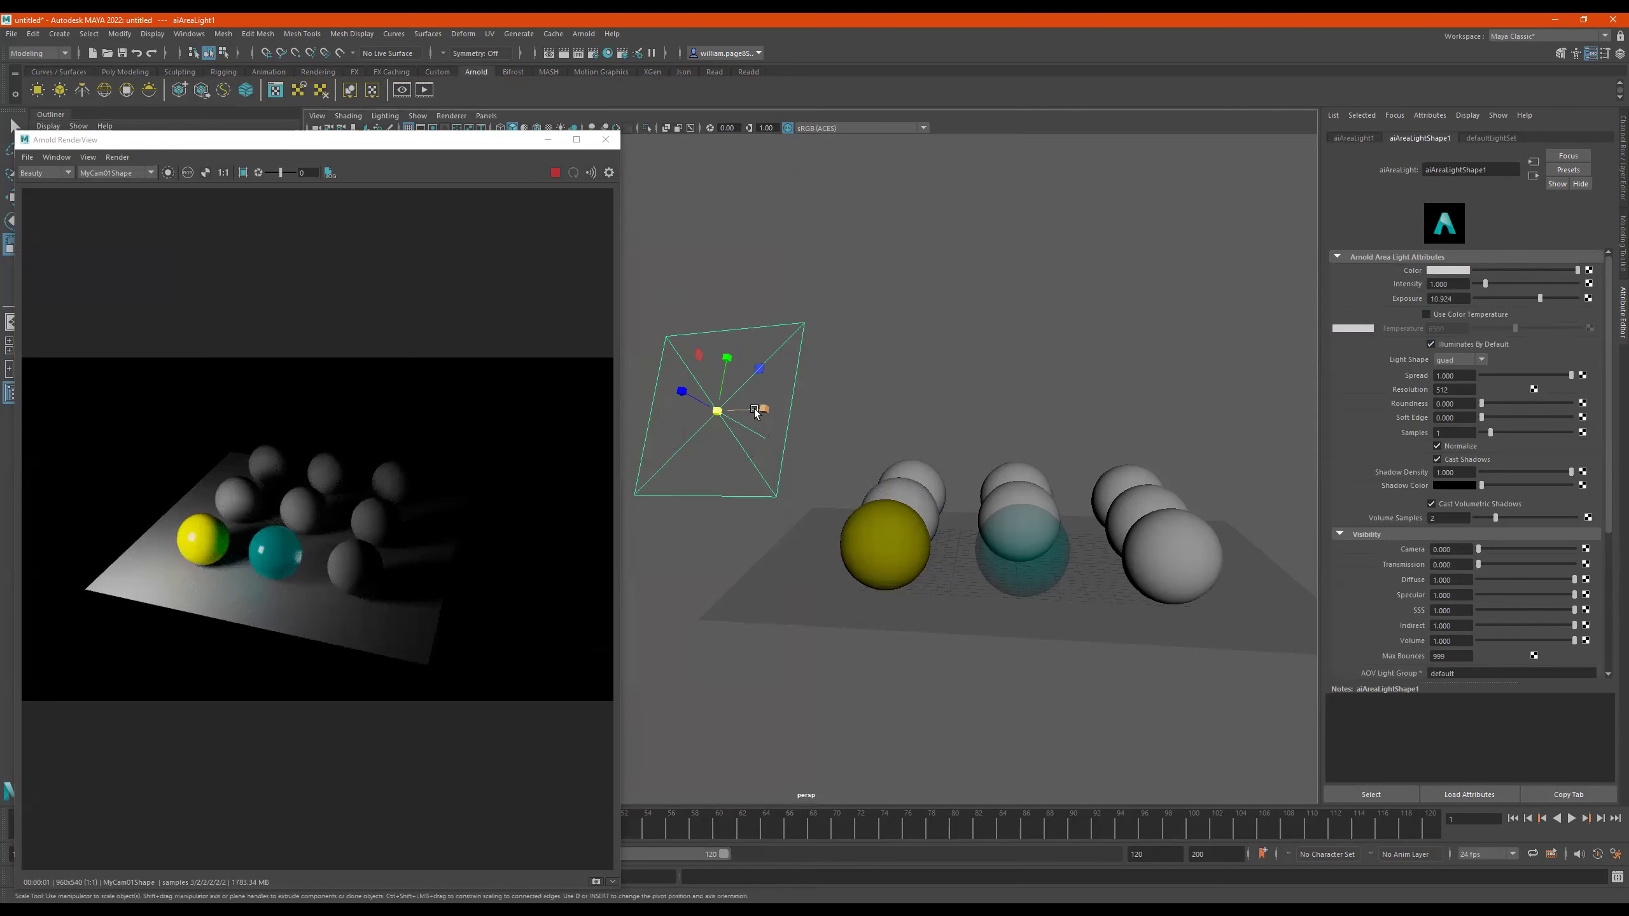
pyautogui.moveTo(755, 409); pyautogui.dragTo(908, 444)
pyautogui.moveTo(768, 411)
pyautogui.mouseDown()
pyautogui.moveTo(936, 445)
pyautogui.moveTo(711, 431)
pyautogui.moveTo(743, 310)
pyautogui.moveTo(744, 372)
pyautogui.moveTo(774, 408)
pyautogui.moveTo(936, 442)
pyautogui.mouseUp()
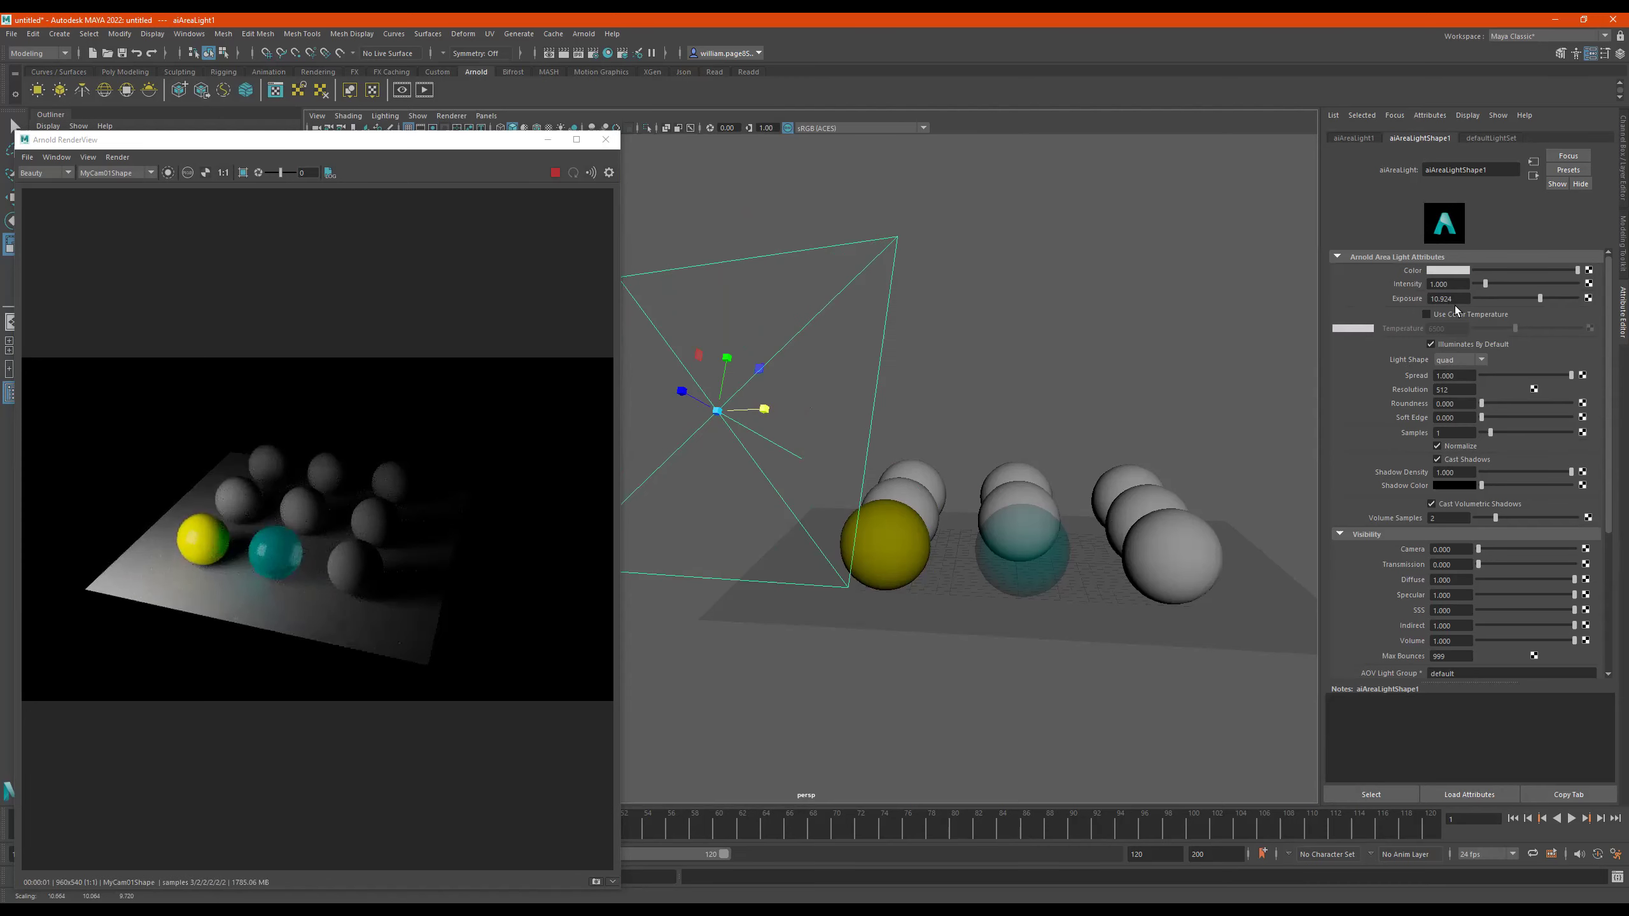
pyautogui.moveTo(1509, 297); pyautogui.dragTo(1584, 297)
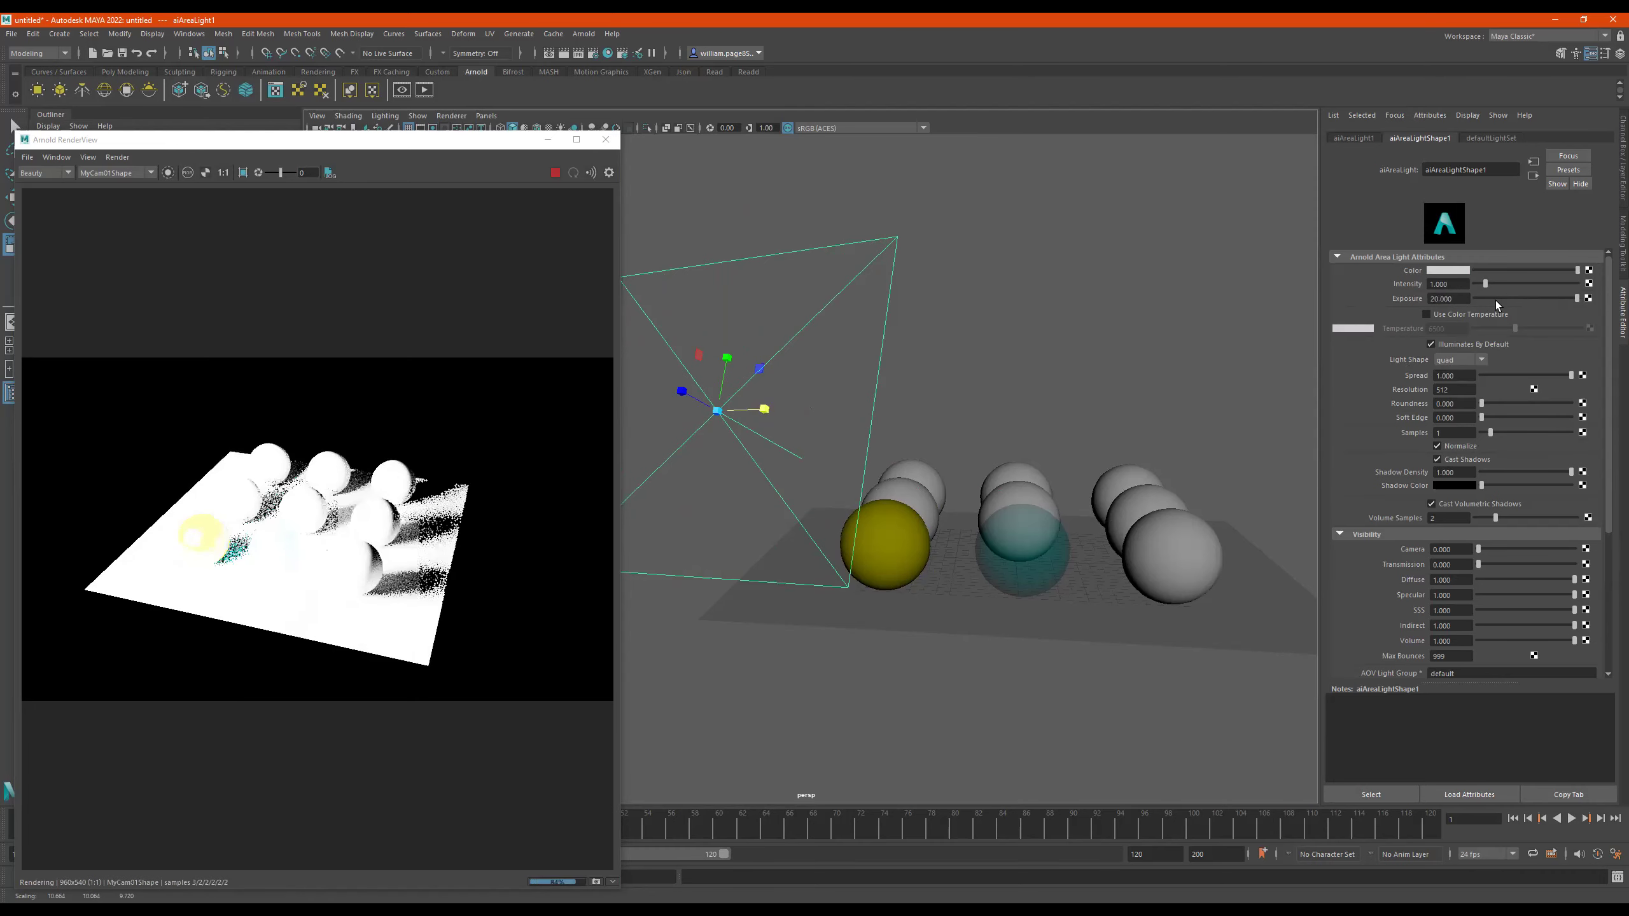
pyautogui.hotkey('ctrl', 'z')
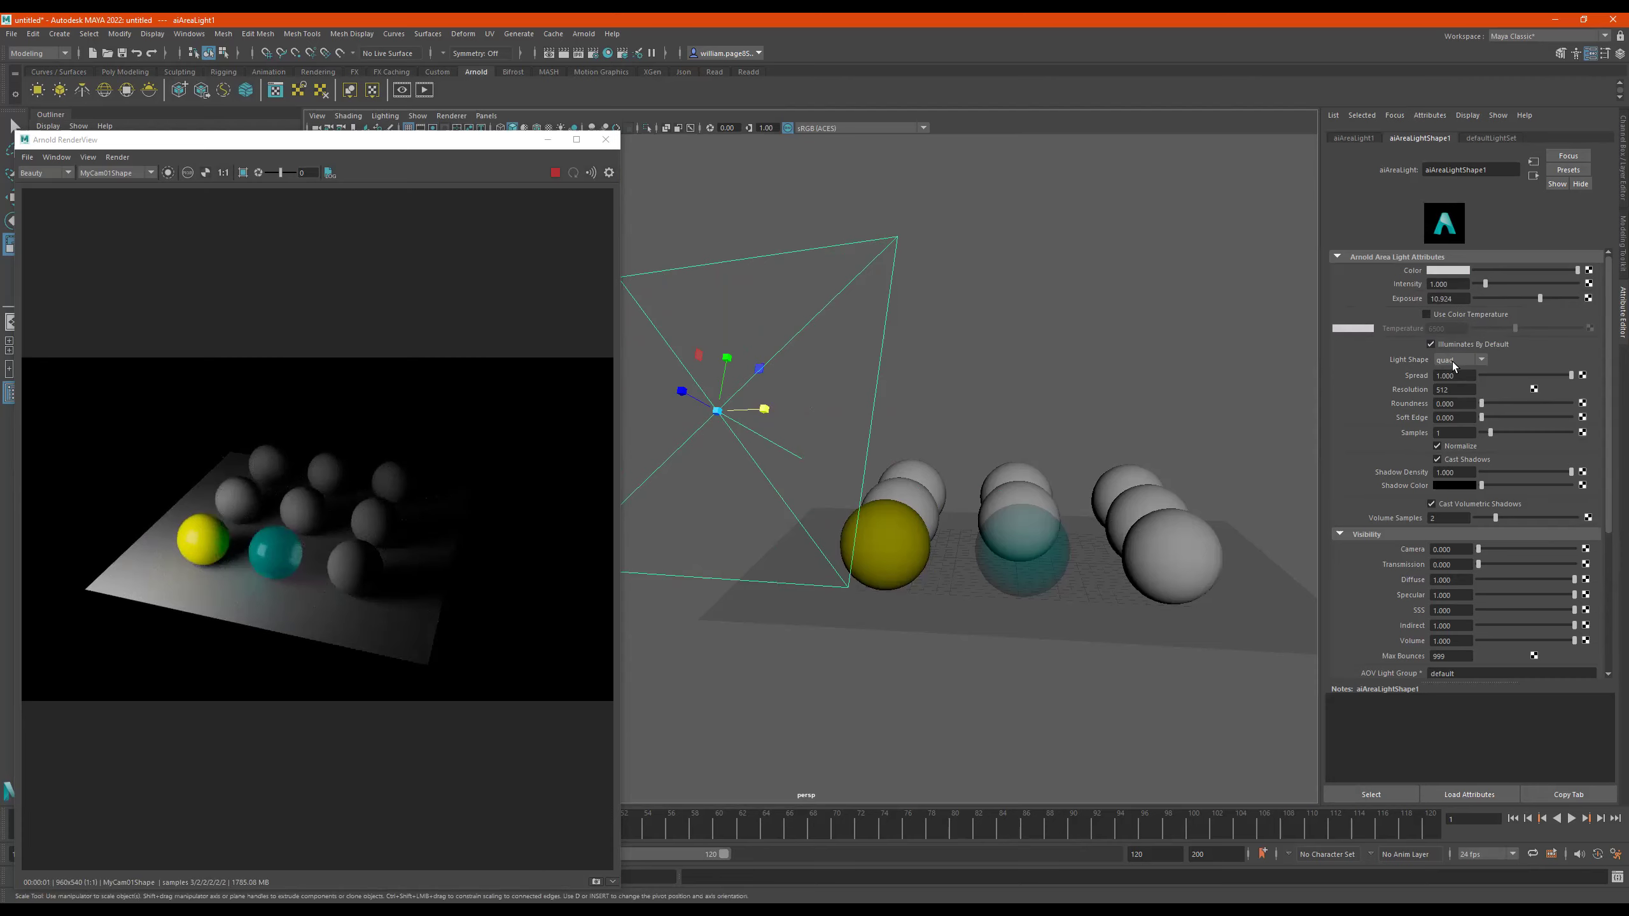
pyautogui.keyDown('alt'); pyautogui.moveTo(907, 362); pyautogui.dragTo(1046, 368, button='middle'); pyautogui.keyUp('alt')
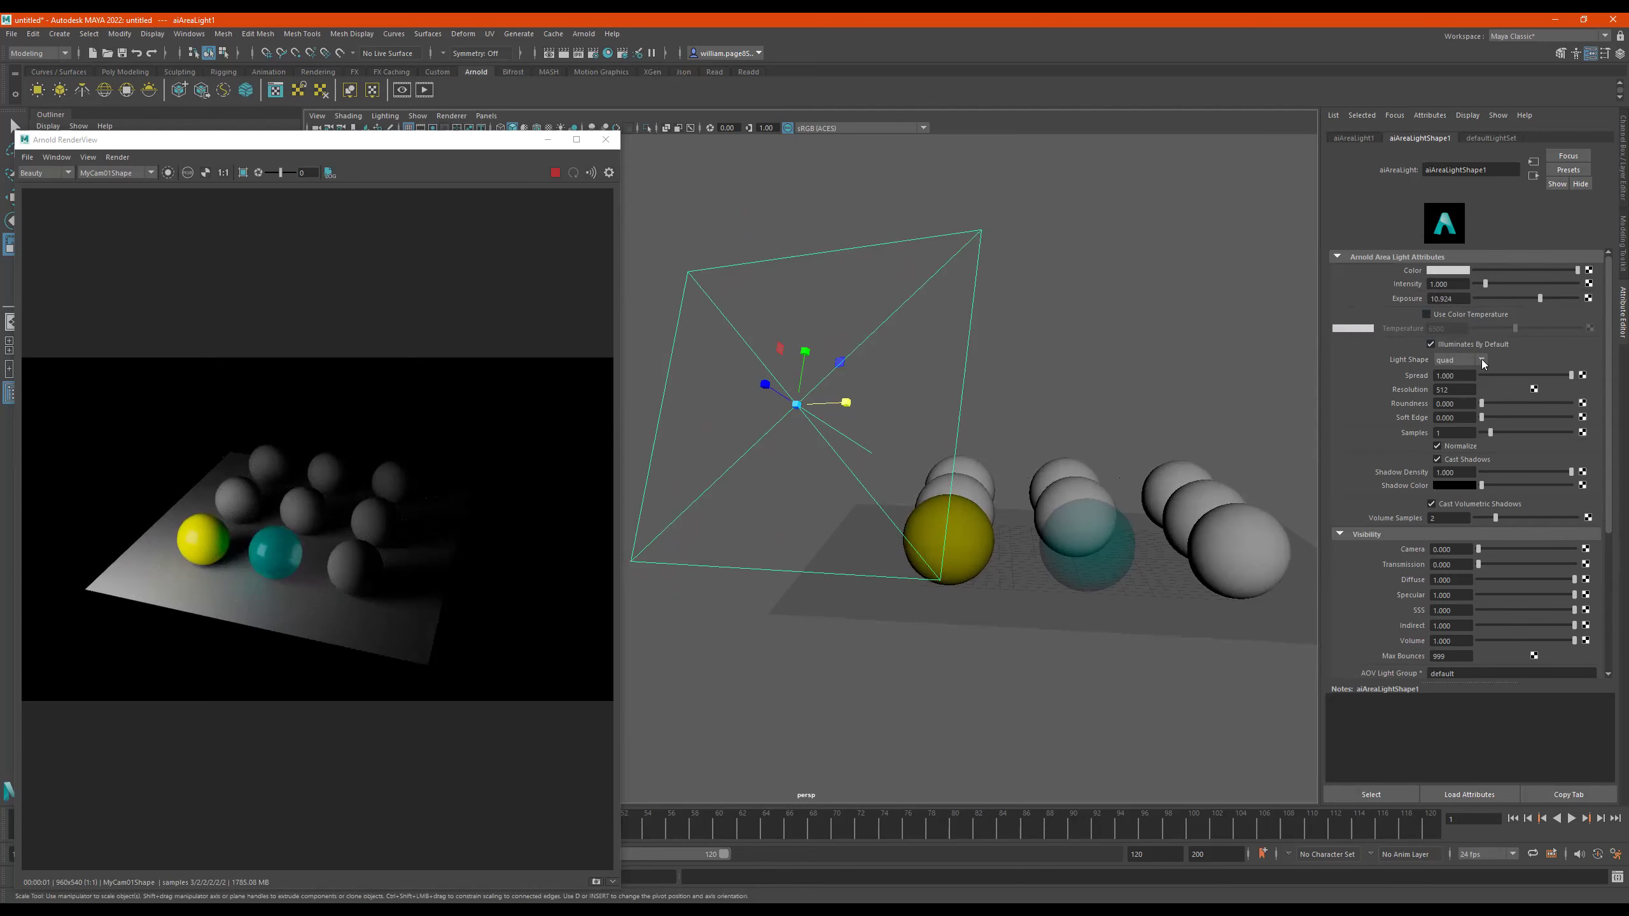
# Change the area light's shape to cylinder and scale it taller and wider
pyautogui.click(1450, 386)
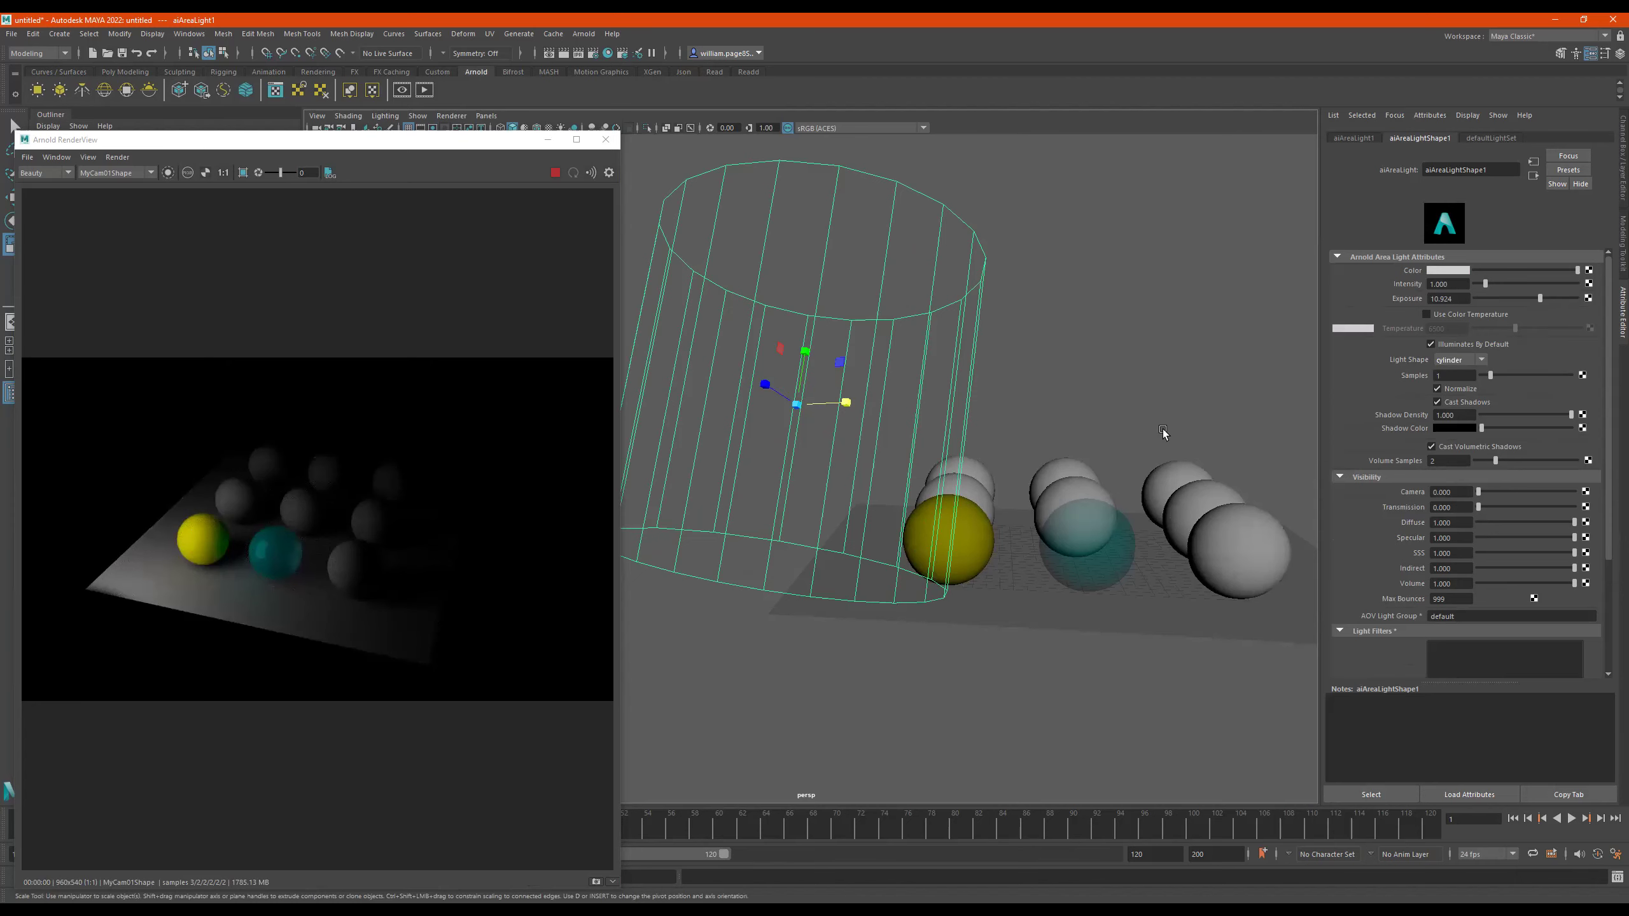
pyautogui.moveTo(841, 366)
pyautogui.mouseDown()
pyautogui.moveTo(856, 231)
pyautogui.moveTo(840, 401)
pyautogui.moveTo(838, 337)
pyautogui.mouseUp()
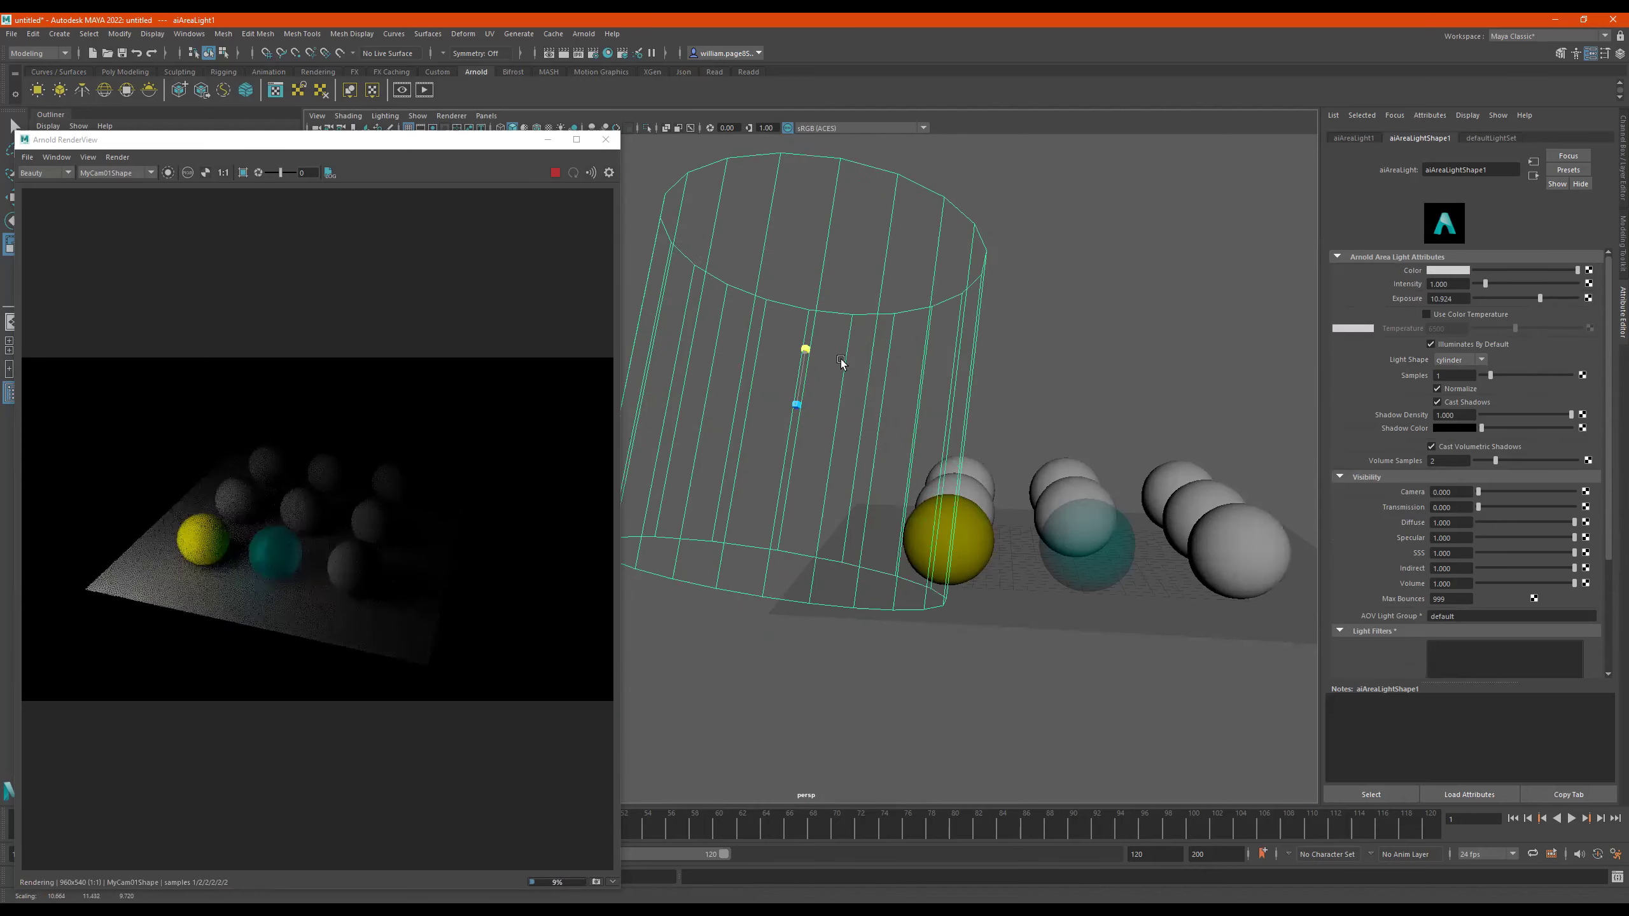
pyautogui.moveTo(840, 404)
pyautogui.mouseDown()
pyautogui.moveTo(889, 409)
pyautogui.moveTo(828, 404)
pyautogui.moveTo(822, 379)
pyautogui.mouseUp()
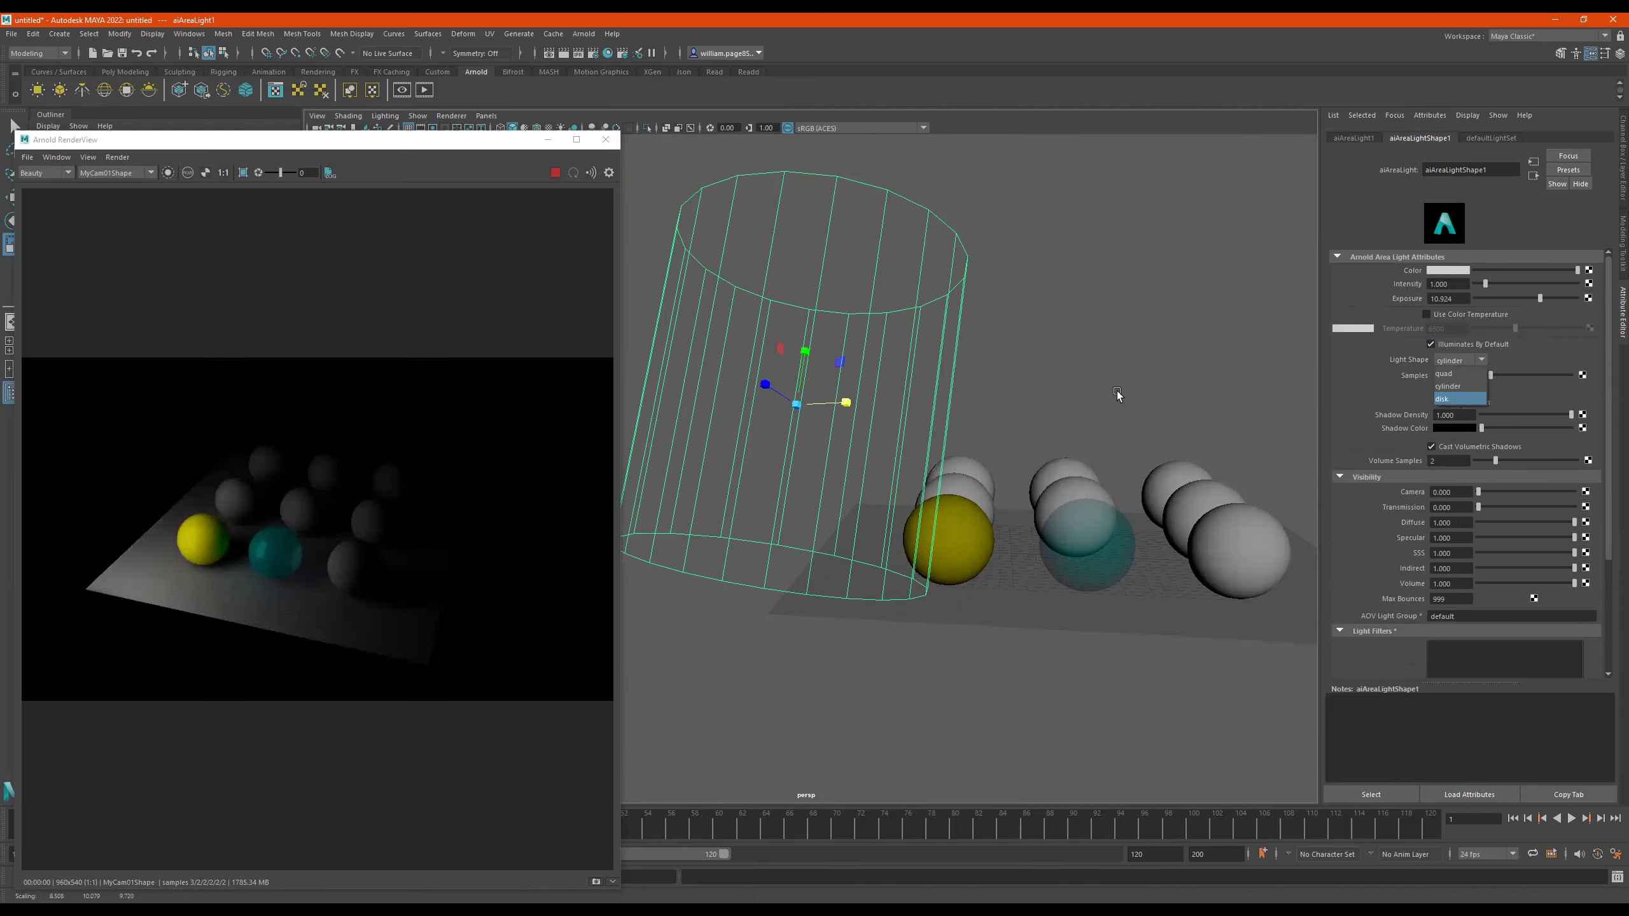
# Switch the light shape to disk, enlarge it evenly, and stop the live render
pyautogui.press('Return')
pyautogui.moveTo(795, 411)
pyautogui.mouseDown()
pyautogui.moveTo(1019, 454)
pyautogui.moveTo(870, 448)
pyautogui.moveTo(909, 458)
pyautogui.moveTo(894, 452)
pyautogui.mouseUp()
pyautogui.moveTo(1046, 478)
pyautogui.keyDown('alt'); pyautogui.mouseDown()
pyautogui.moveTo(1059, 469)
pyautogui.moveTo(962, 484)
pyautogui.moveTo(972, 493)
pyautogui.mouseUp(); pyautogui.keyUp('alt')
pyautogui.keyDown('alt'); pyautogui.moveTo(972, 493); pyautogui.dragTo(914, 506, button='right'); pyautogui.keyUp('alt')
pyautogui.keyDown('alt'); pyautogui.moveTo(914, 506); pyautogui.dragTo(1000, 500); pyautogui.keyUp('alt')
pyautogui.moveTo(1079, 406)
pyautogui.keyDown('alt'); pyautogui.mouseDown()
pyautogui.moveTo(1066, 382)
pyautogui.moveTo(1054, 397)
pyautogui.moveTo(1090, 399)
pyautogui.mouseUp(); pyautogui.keyUp('alt')
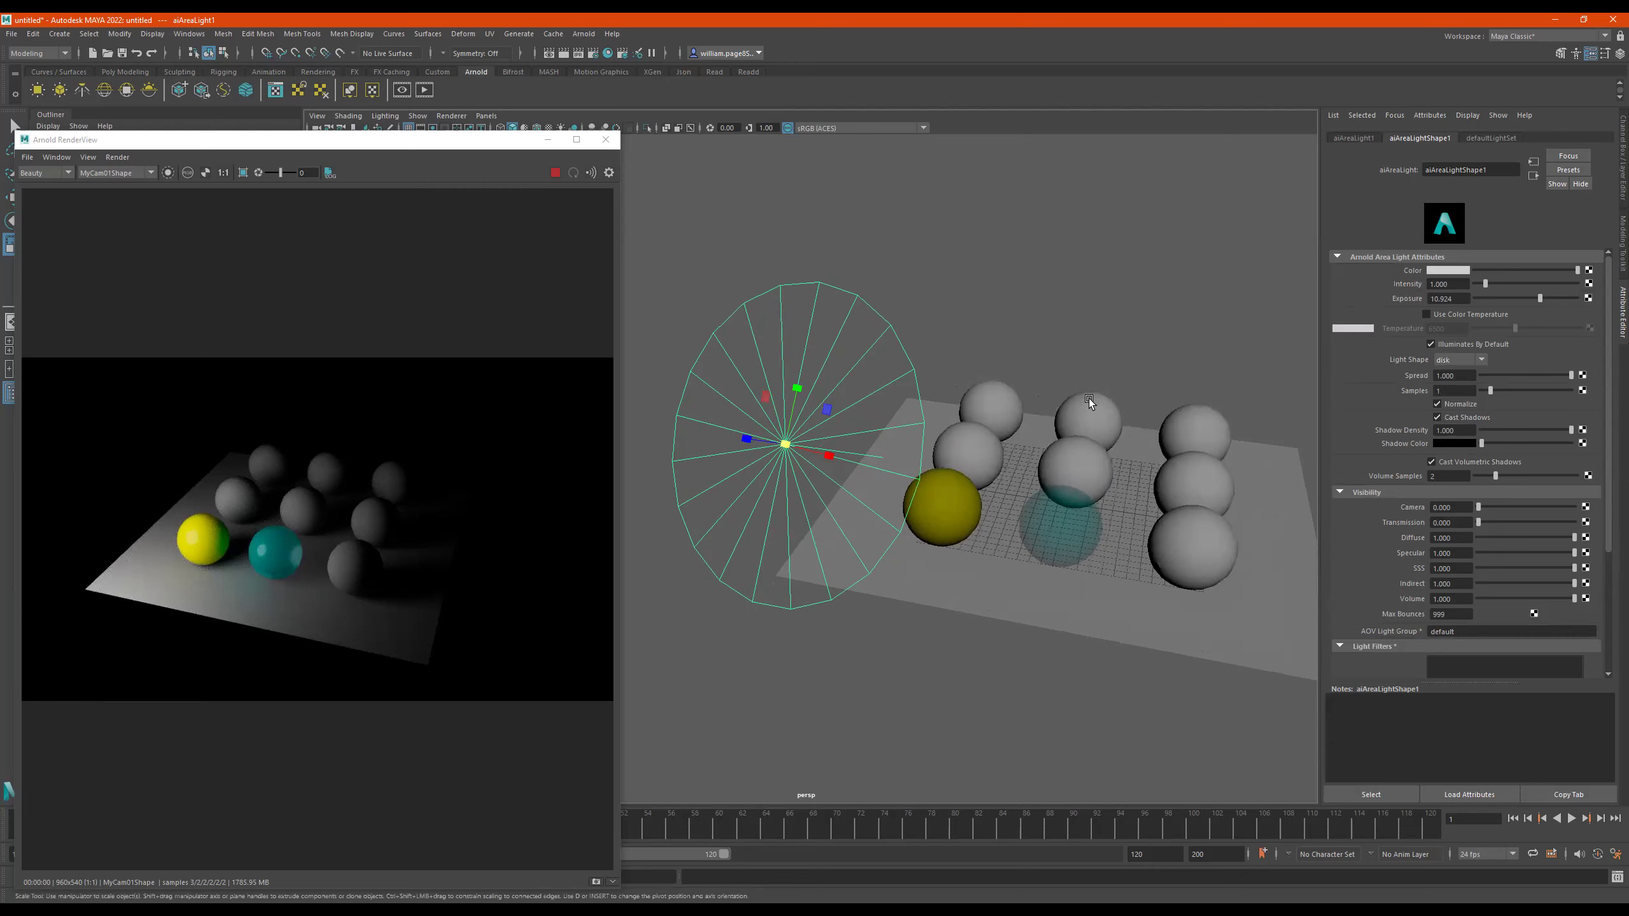
pyautogui.click(555, 172)
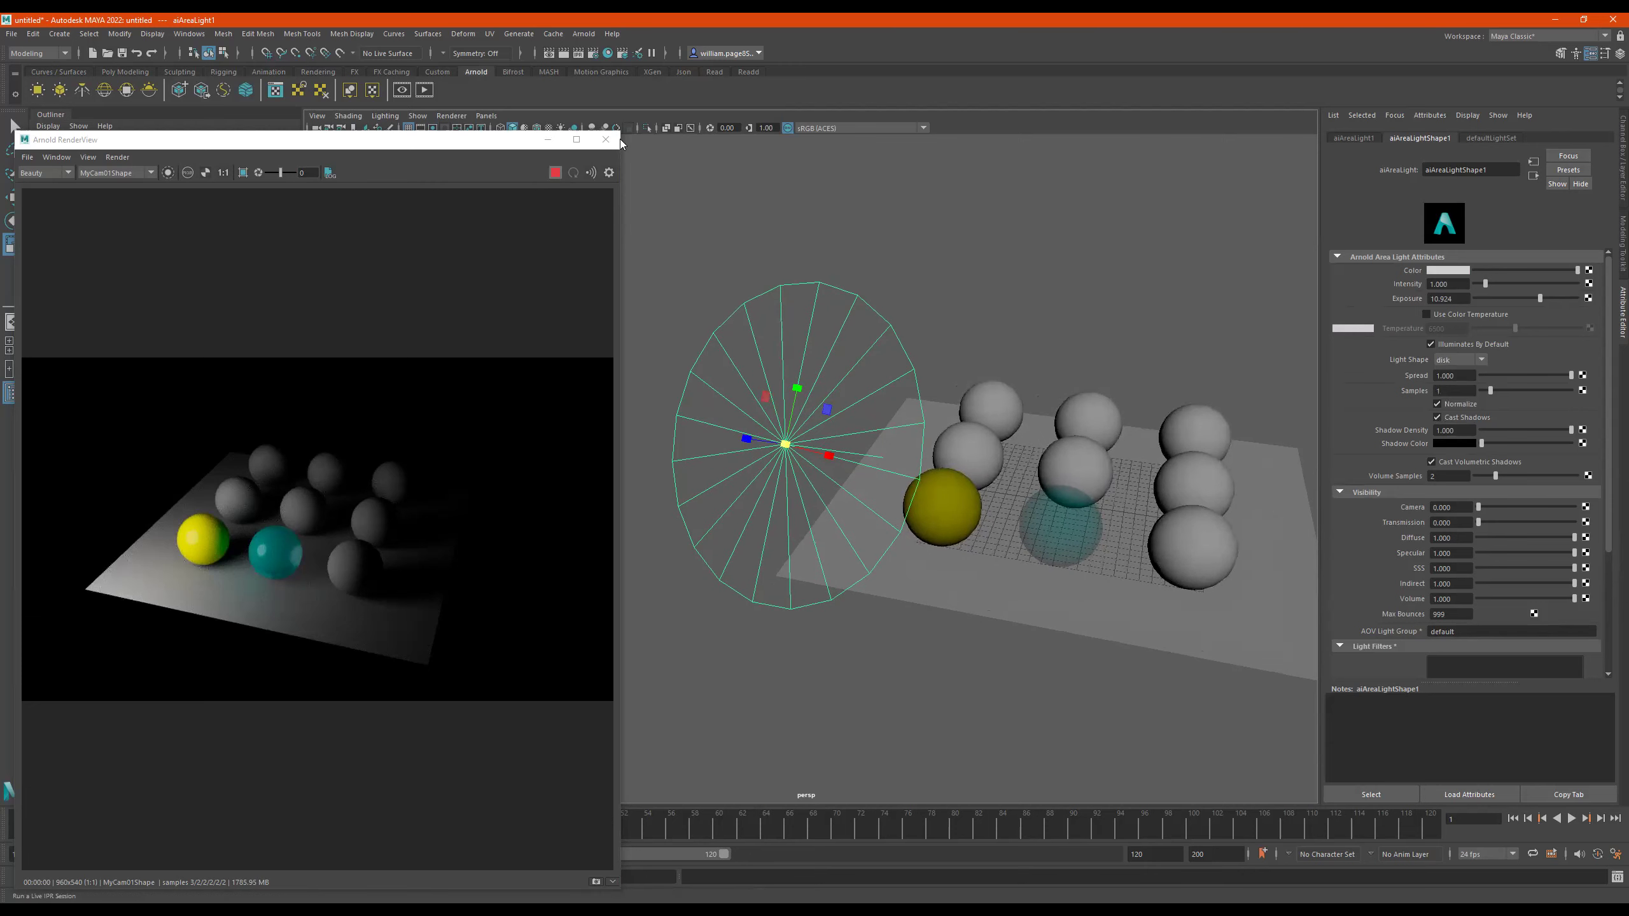
# Duplicate the area light as aiAreaLight2, move it aside and rotate it toward the spheres
pyautogui.keyDown('alt'); pyautogui.moveTo(985, 392); pyautogui.dragTo(895, 460); pyautogui.keyUp('alt')
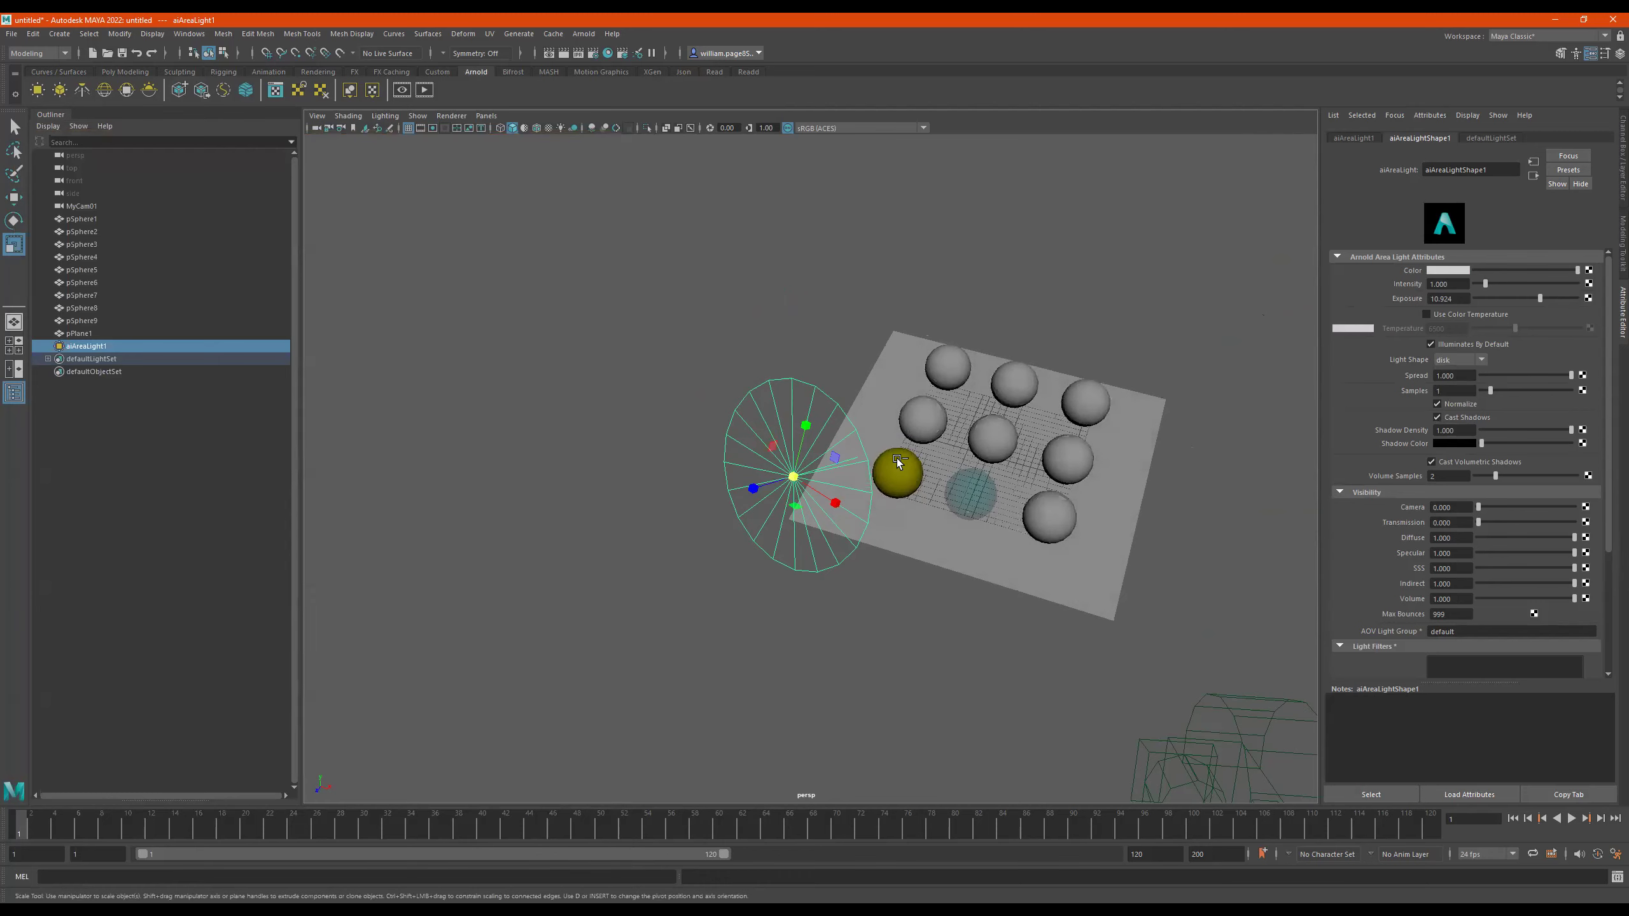
pyautogui.hotkey('ctrl', 'd')
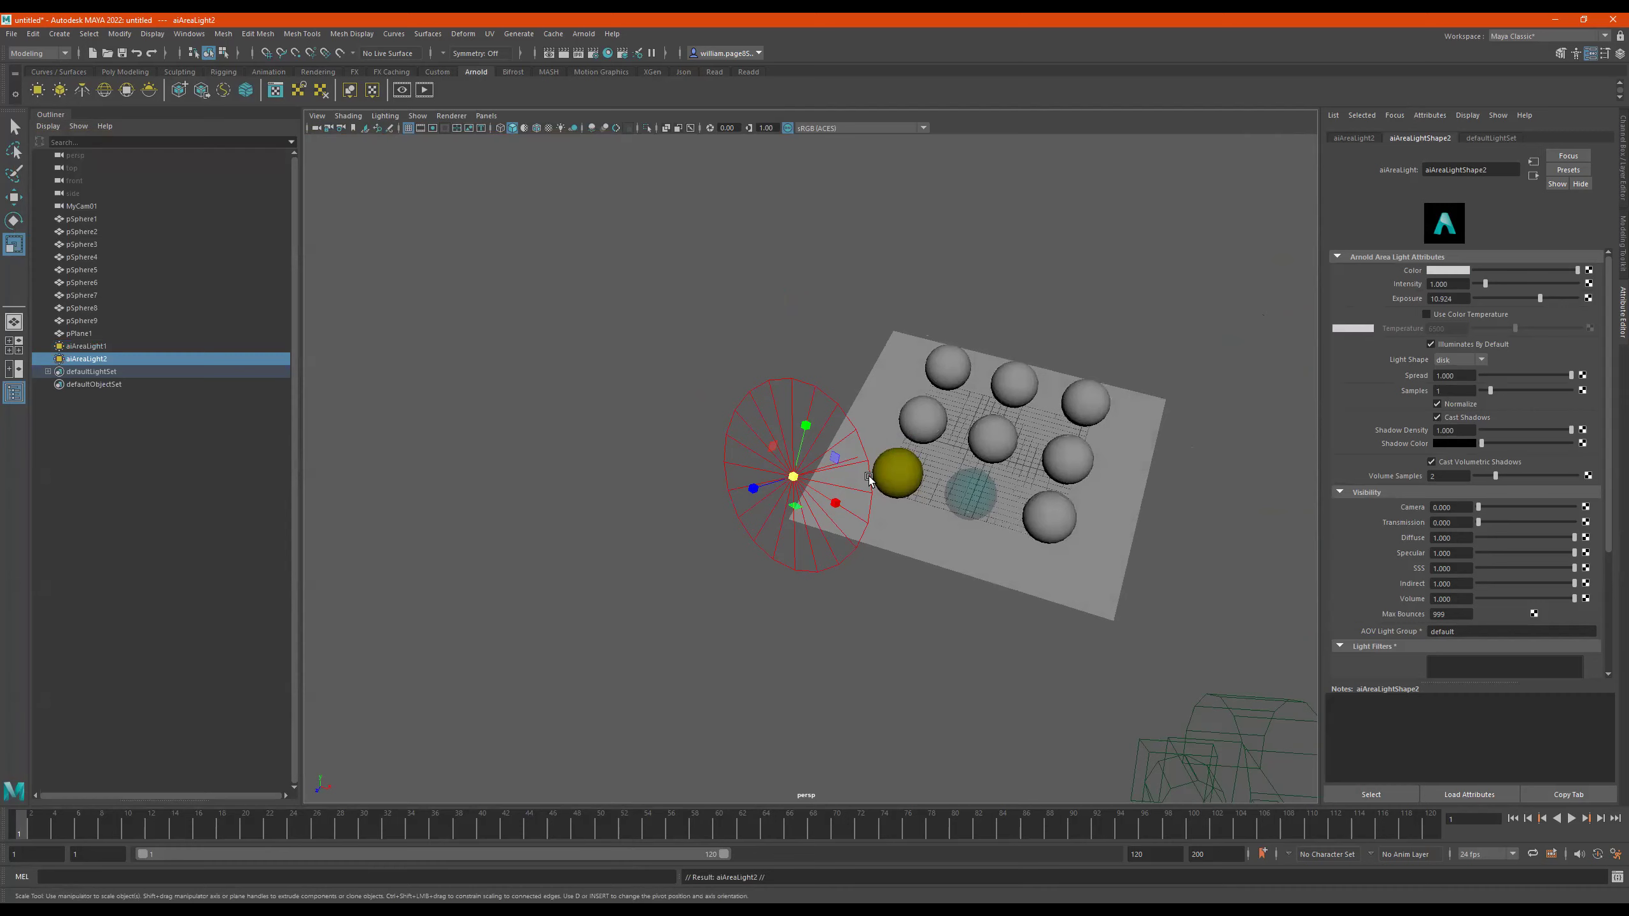
pyautogui.press('w')
pyautogui.moveTo(798, 478)
pyautogui.mouseDown()
pyautogui.moveTo(1138, 582)
pyautogui.moveTo(861, 512)
pyautogui.mouseUp()
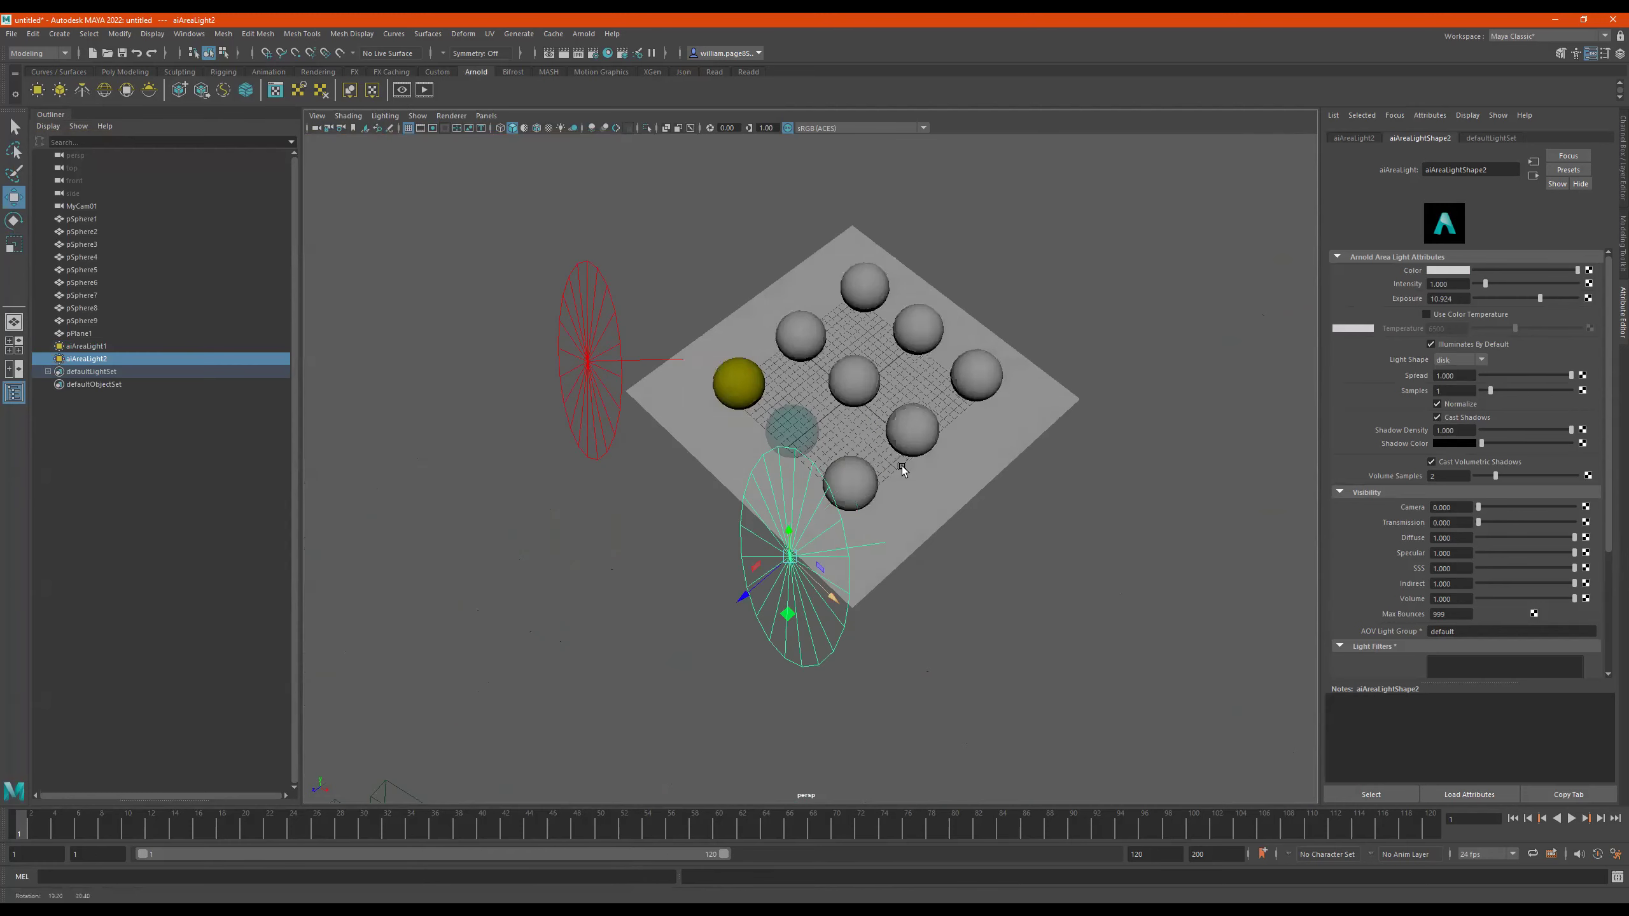
pyautogui.press('e')
pyautogui.moveTo(771, 623)
pyautogui.mouseDown()
pyautogui.moveTo(796, 619)
pyautogui.moveTo(792, 649)
pyautogui.moveTo(809, 620)
pyautogui.mouseUp()
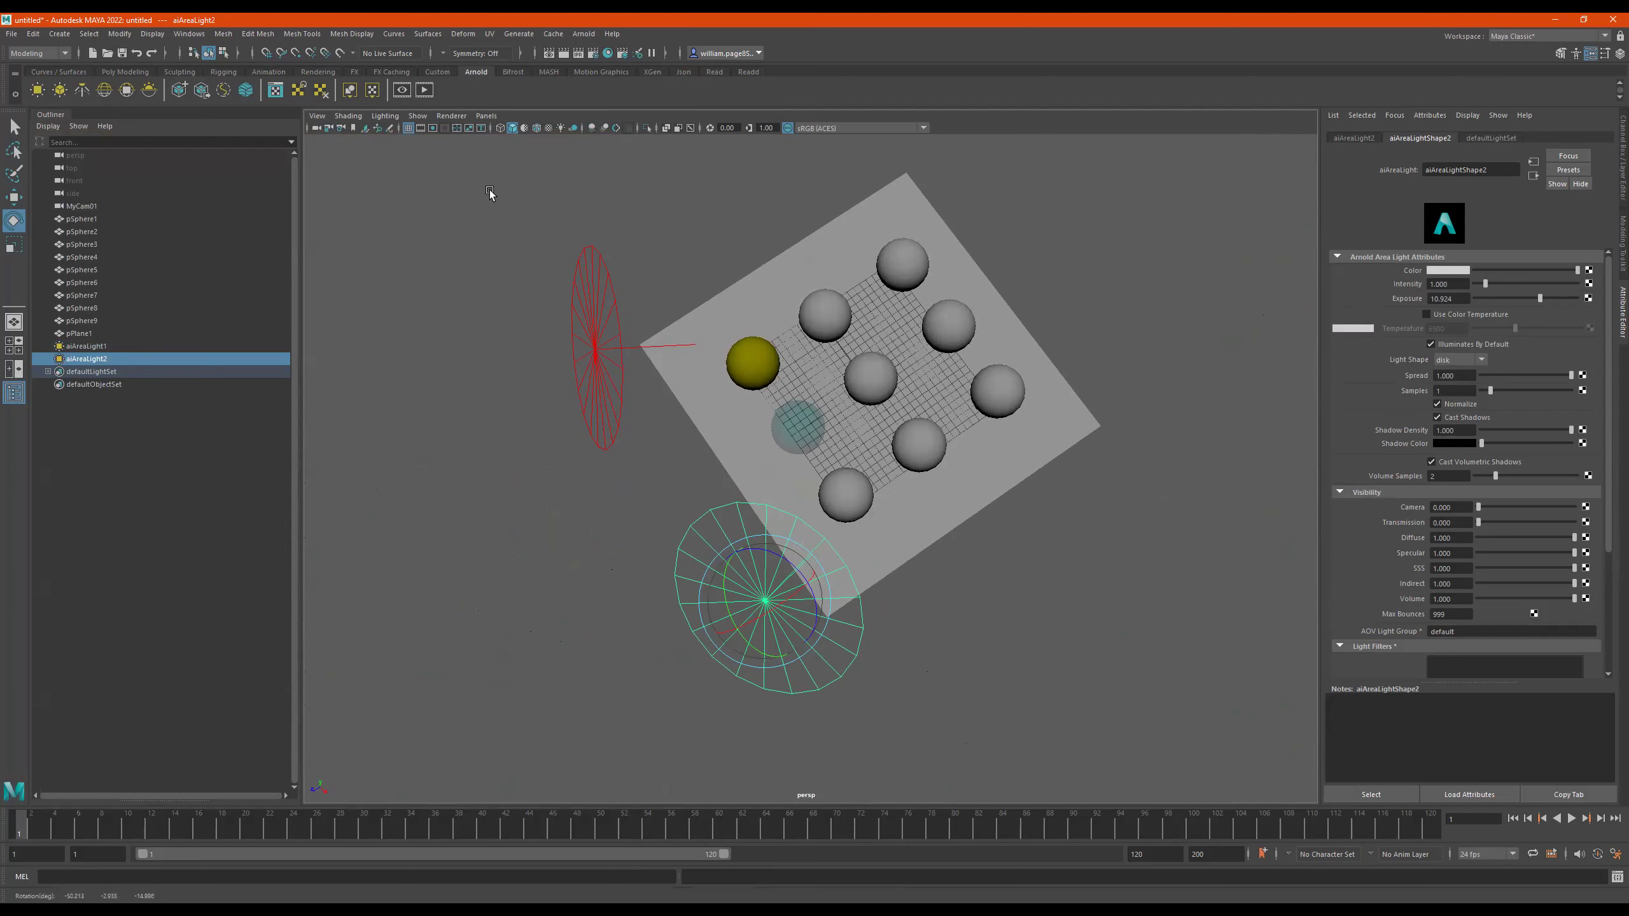
pyautogui.click(491, 119)
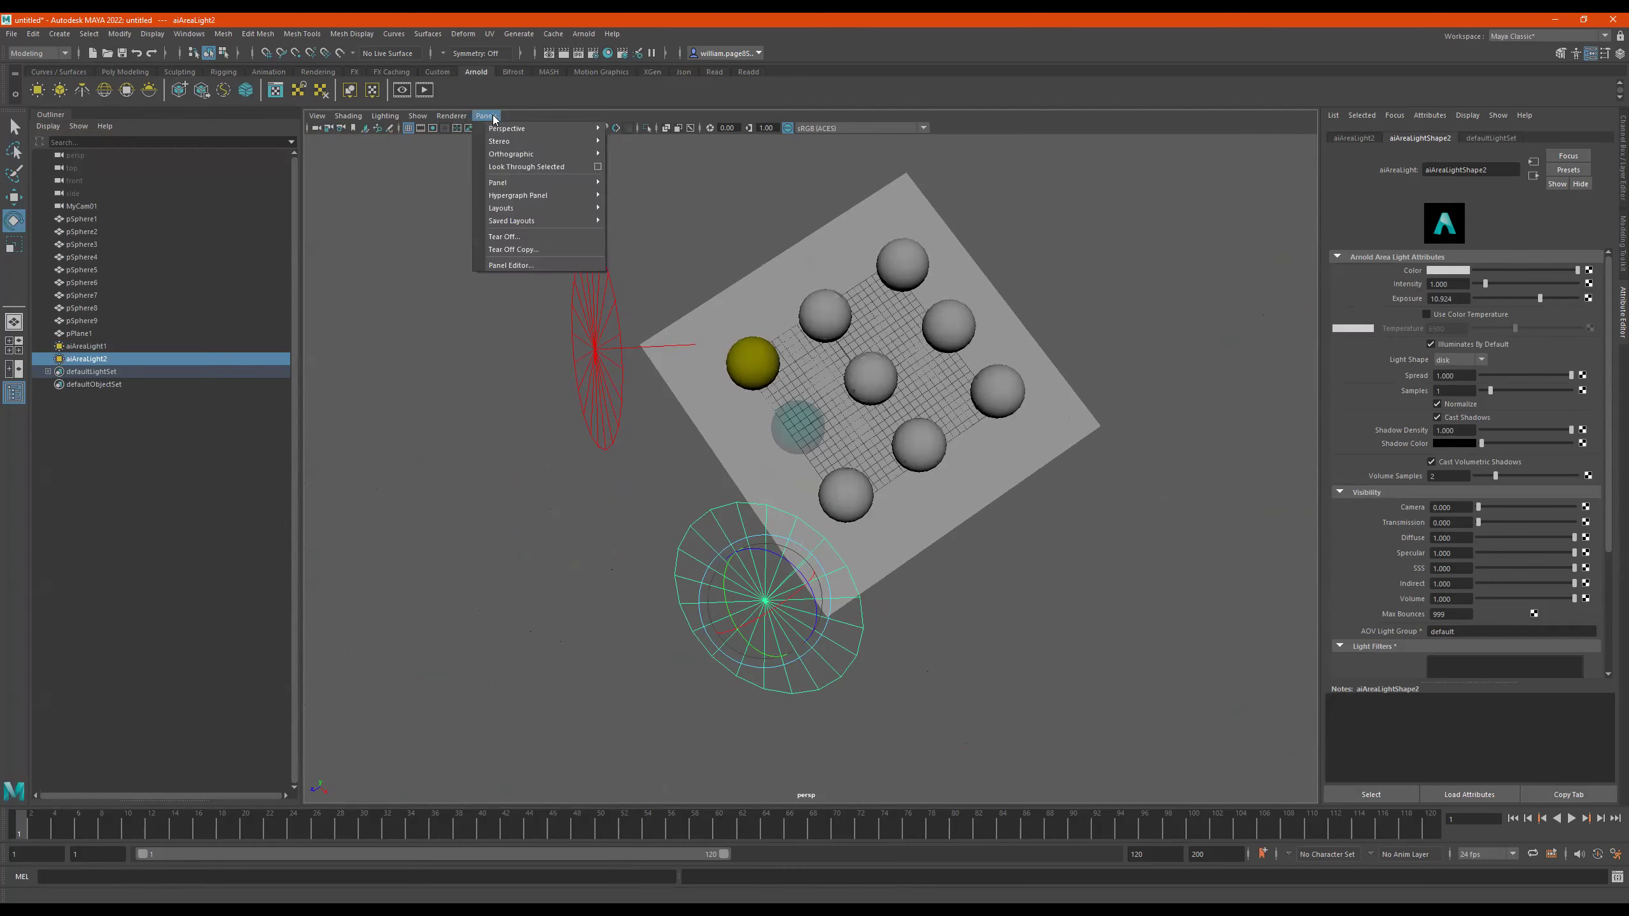
# Look through aiAreaLight2, then select and frame the chrome sphere pSphere9
pyautogui.click(512, 168)
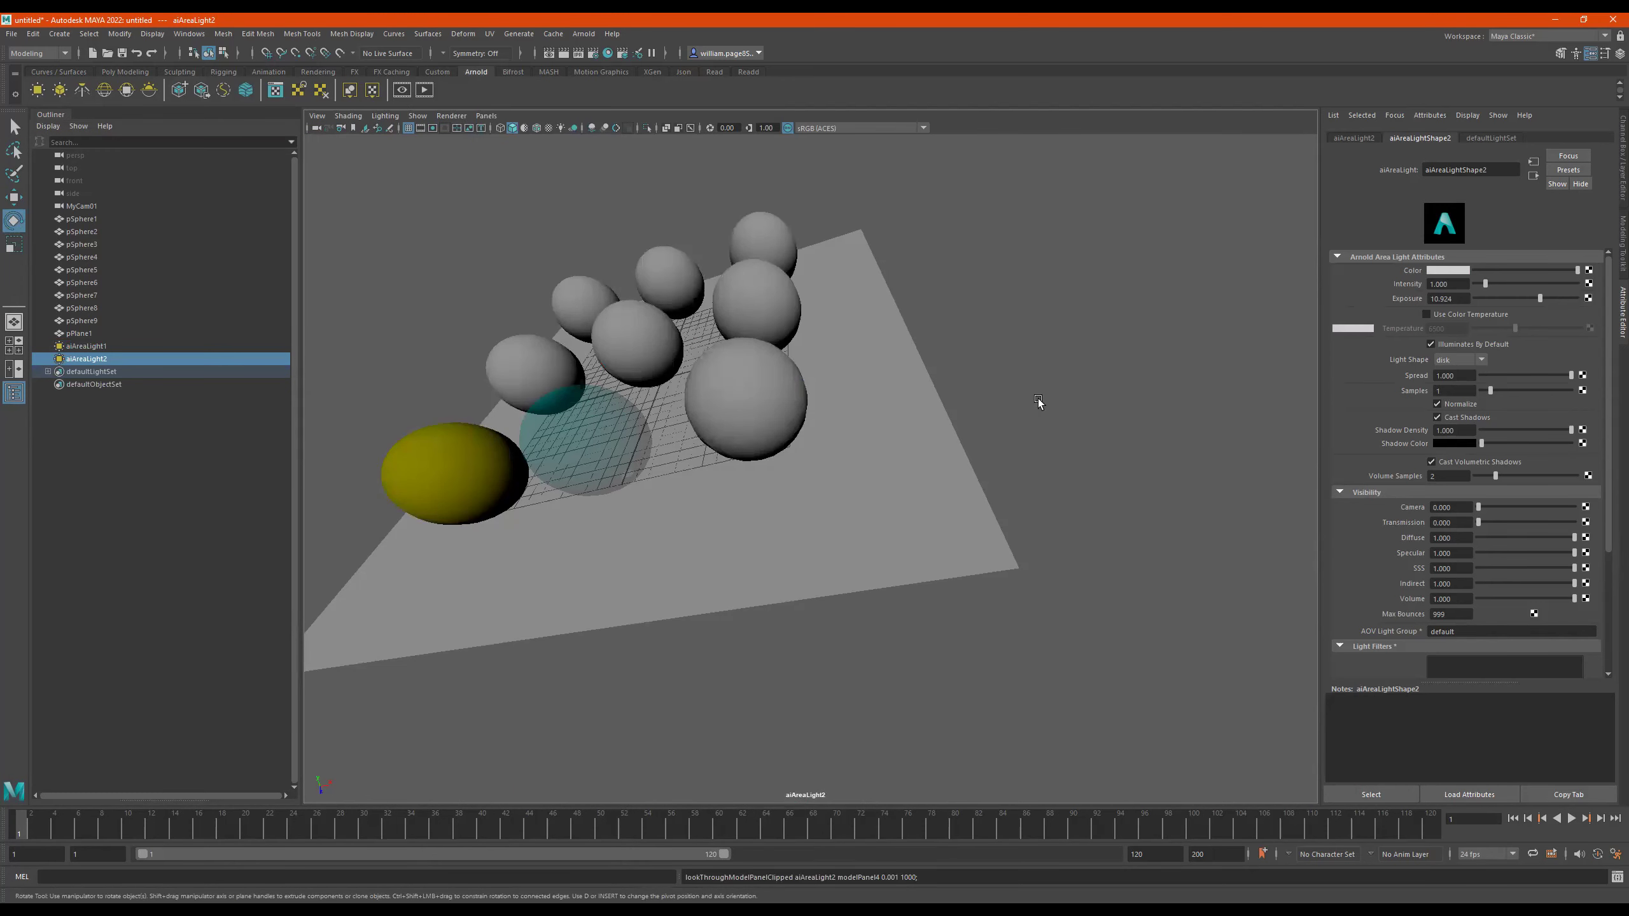
pyautogui.moveTo(906, 497)
pyautogui.keyDown('alt'); pyautogui.mouseDown()
pyautogui.moveTo(1095, 506)
pyautogui.moveTo(1049, 509)
pyautogui.moveTo(995, 464)
pyautogui.moveTo(1001, 432)
pyautogui.moveTo(1033, 422)
pyautogui.moveTo(1086, 449)
pyautogui.moveTo(1028, 471)
pyautogui.moveTo(1054, 462)
pyautogui.moveTo(1035, 483)
pyautogui.moveTo(1058, 478)
pyautogui.mouseUp(); pyautogui.keyUp('alt')
pyautogui.click(853, 393)
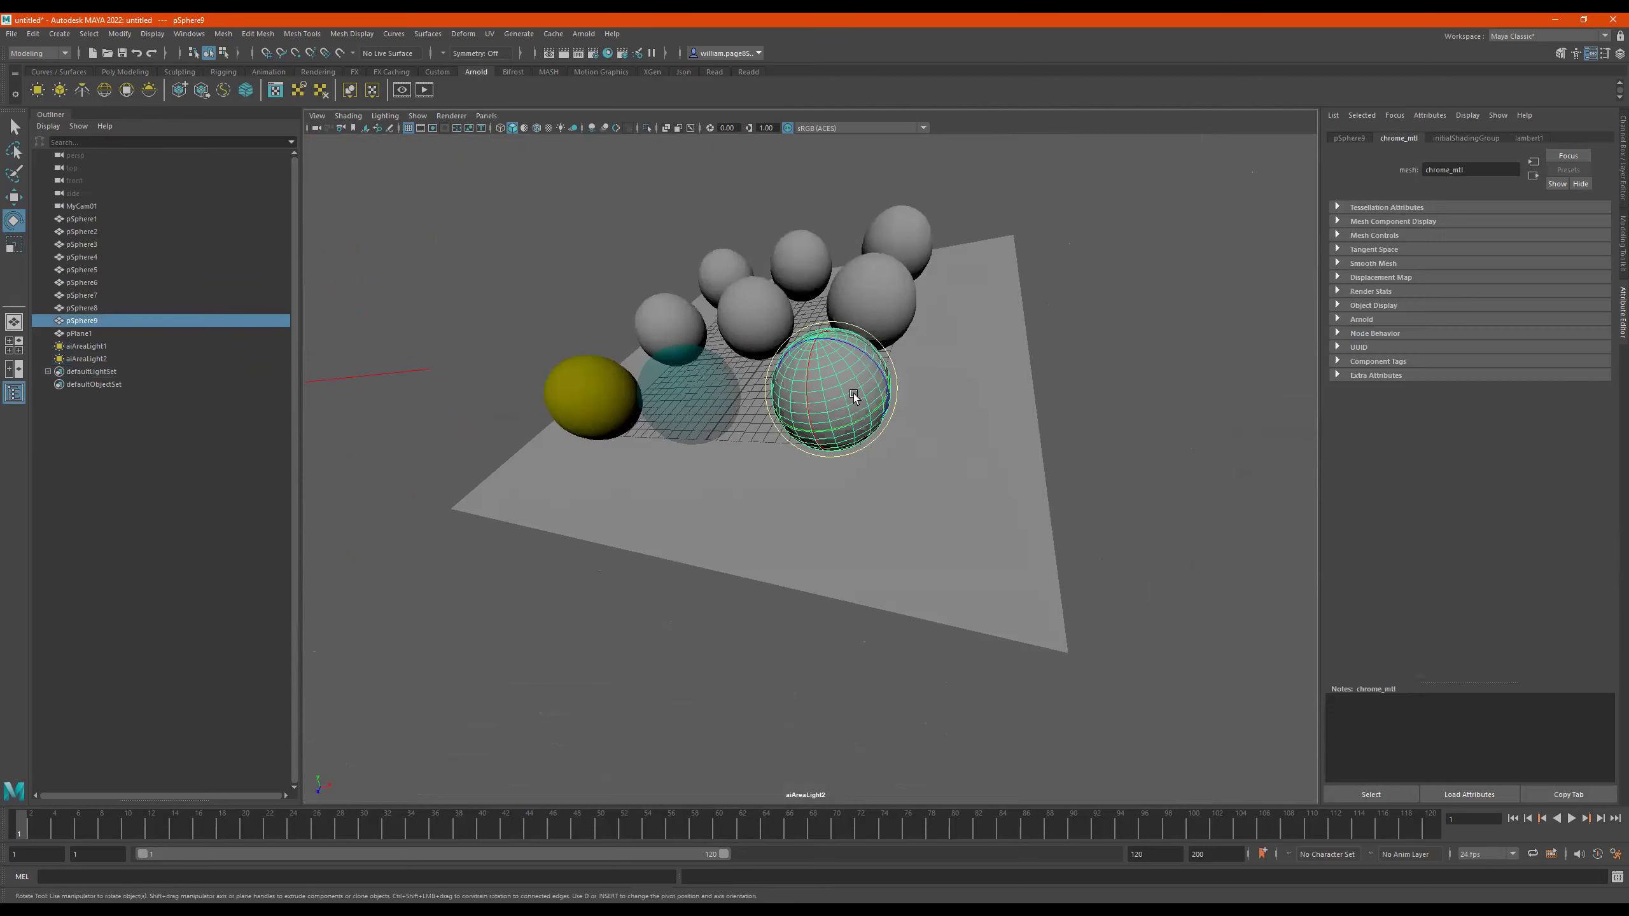
pyautogui.press('f')
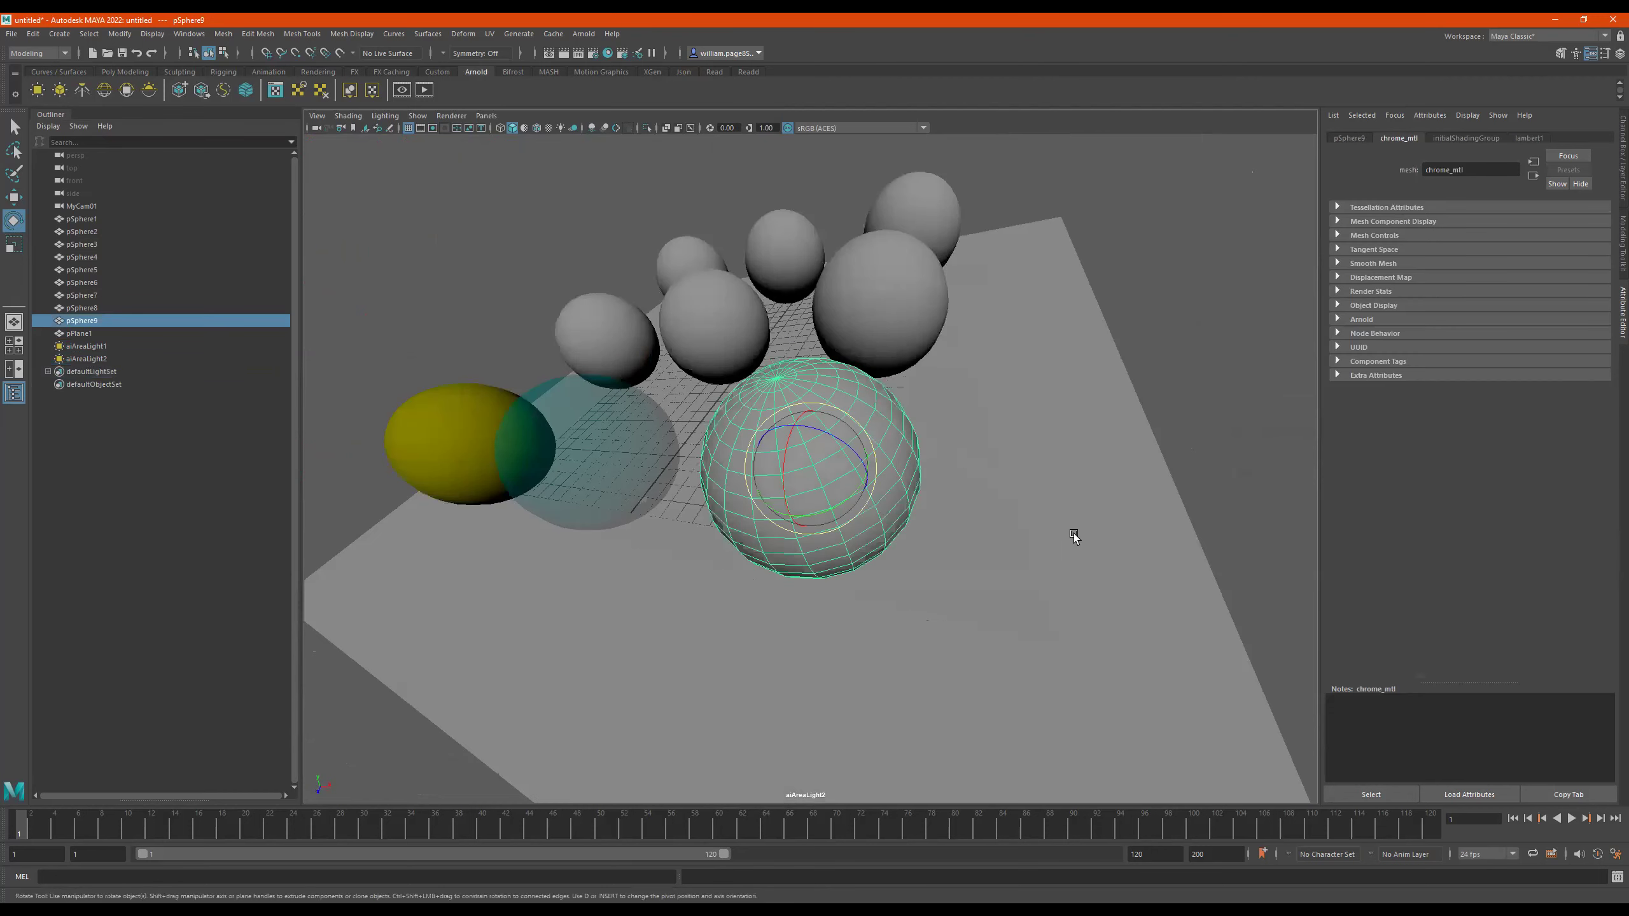
# Orbit, tilt and zoom to a higher view showing the whole plane
pyautogui.moveTo(1176, 598)
pyautogui.keyDown('alt'); pyautogui.mouseDown()
pyautogui.moveTo(1084, 657)
pyautogui.moveTo(1041, 651)
pyautogui.moveTo(1069, 586)
pyautogui.mouseUp(); pyautogui.keyUp('alt')
pyautogui.moveTo(1069, 586)
pyautogui.keyDown('alt'); pyautogui.mouseDown(button='right')
pyautogui.moveTo(738, 568)
pyautogui.moveTo(654, 528)
pyautogui.mouseUp(button='right'); pyautogui.keyUp('alt')
pyautogui.moveTo(654, 529)
pyautogui.keyDown('alt'); pyautogui.mouseDown()
pyautogui.moveTo(802, 563)
pyautogui.moveTo(862, 553)
pyautogui.moveTo(960, 586)
pyautogui.moveTo(946, 593)
pyautogui.mouseUp(); pyautogui.keyUp('alt')
pyautogui.moveTo(945, 593)
pyautogui.keyDown('alt'); pyautogui.mouseDown(button='right')
pyautogui.moveTo(942, 611)
pyautogui.moveTo(1003, 593)
pyautogui.mouseUp(button='right'); pyautogui.keyUp('alt')
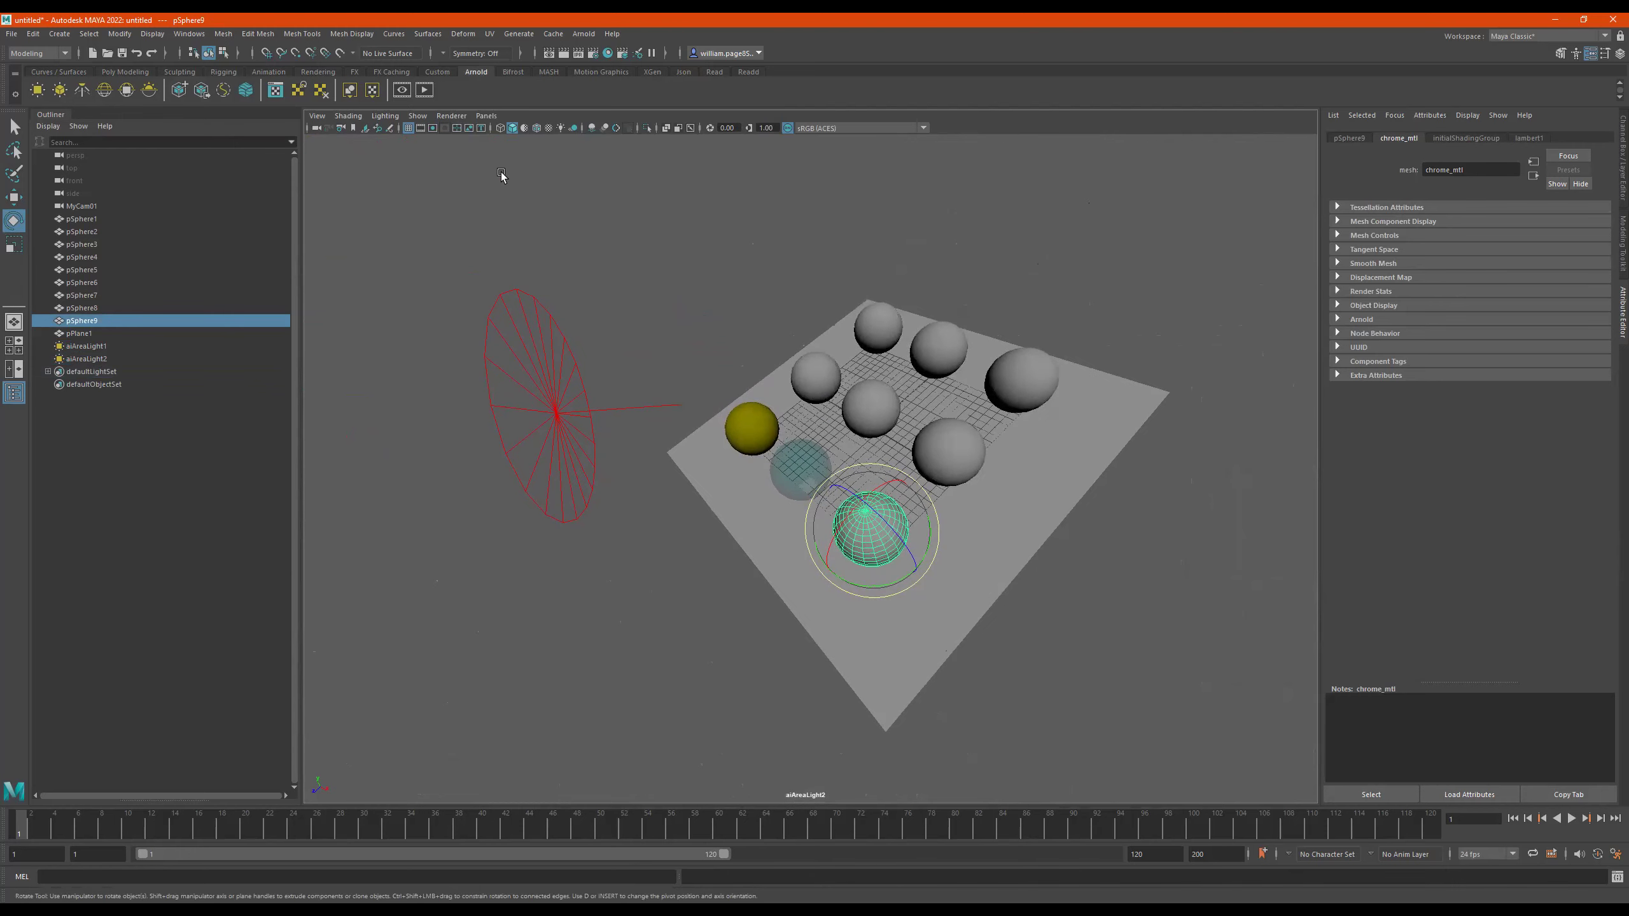
pyautogui.click(478, 119)
pyautogui.moveTo(534, 128)
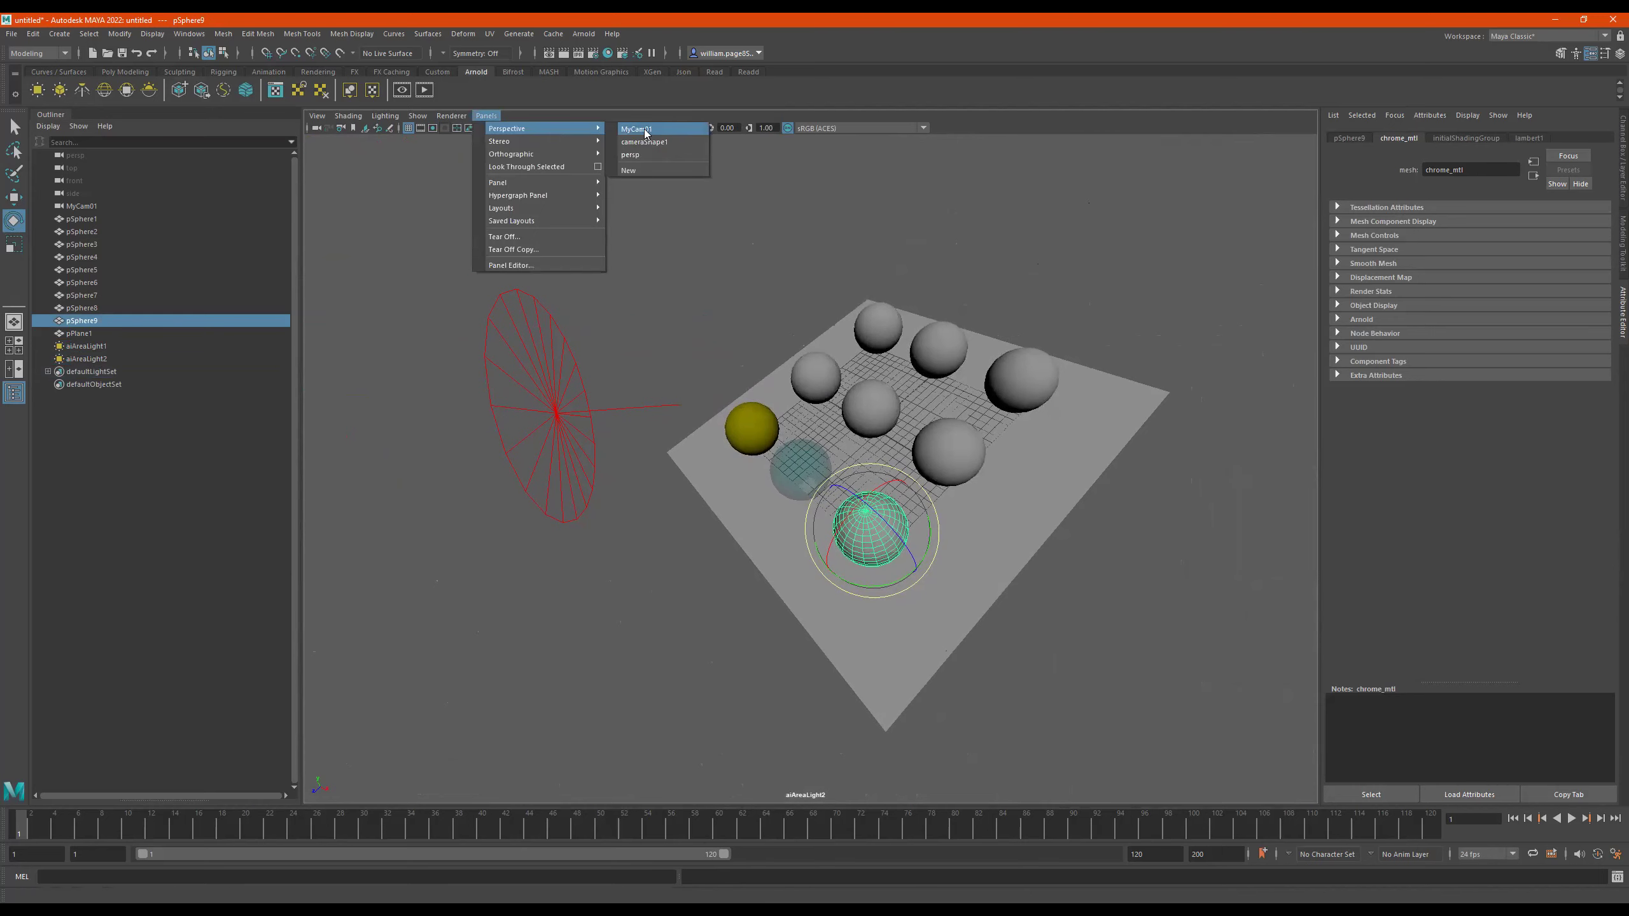
# Return the viewport to the persp camera, reorient it, and select aiAreaLight2
pyautogui.click(646, 155)
pyautogui.moveTo(1026, 502)
pyautogui.keyDown('alt'); pyautogui.mouseDown()
pyautogui.moveTo(975, 434)
pyautogui.moveTo(1056, 382)
pyautogui.moveTo(486, 232)
pyautogui.mouseUp(); pyautogui.keyUp('alt')
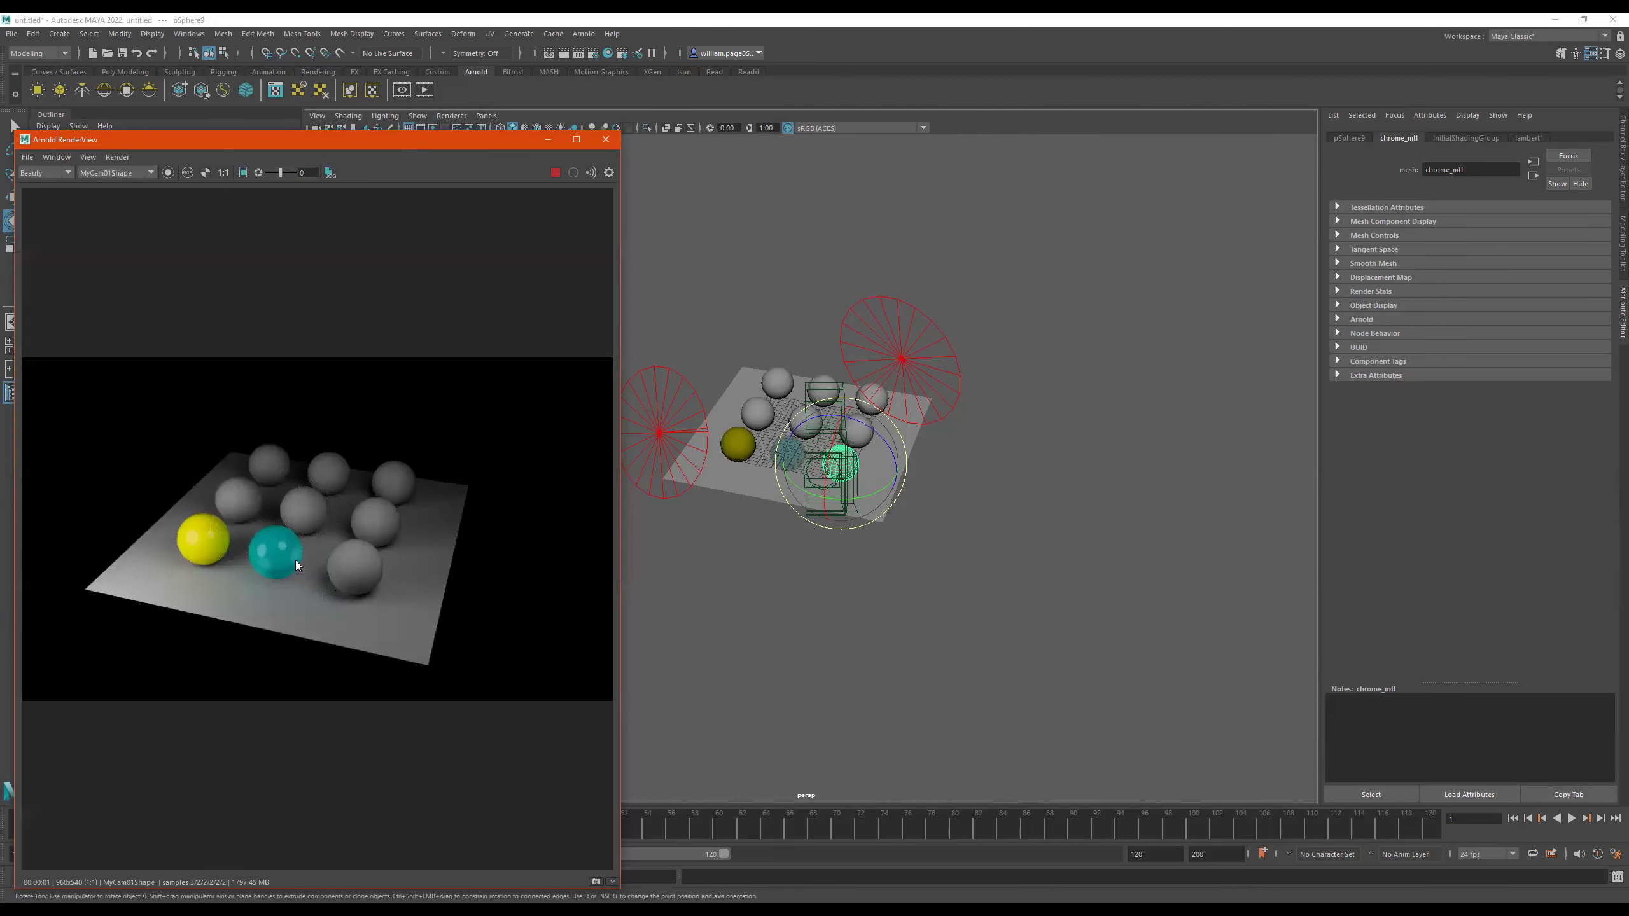
pyautogui.keyDown('alt'); pyautogui.moveTo(978, 496); pyautogui.dragTo(908, 356); pyautogui.keyUp('alt')
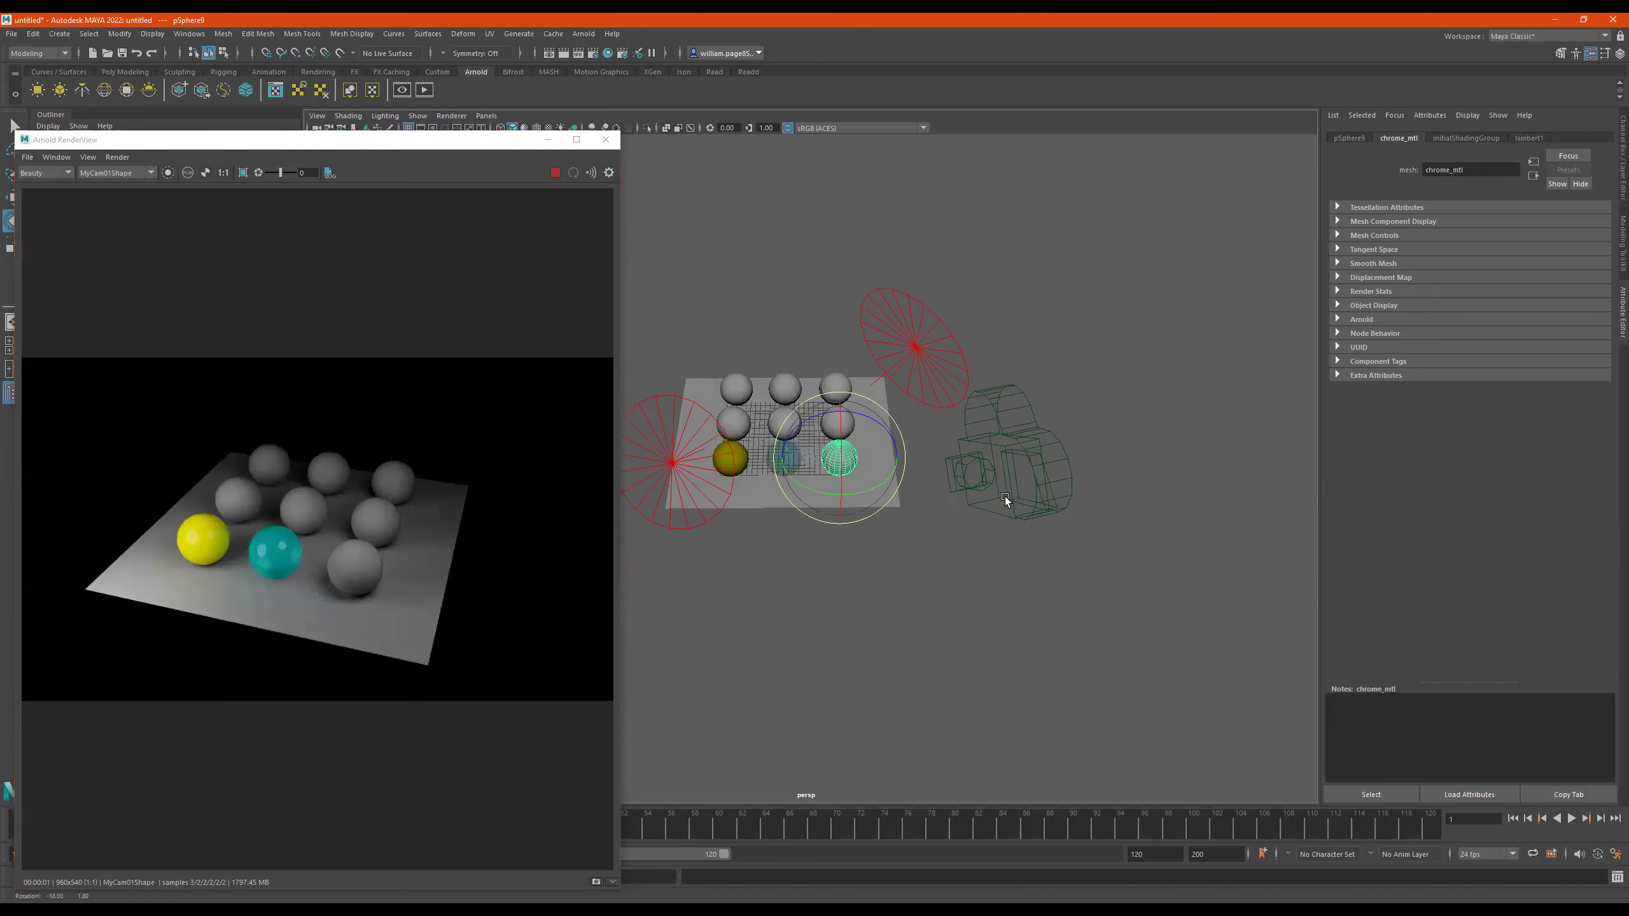
pyautogui.click(915, 350)
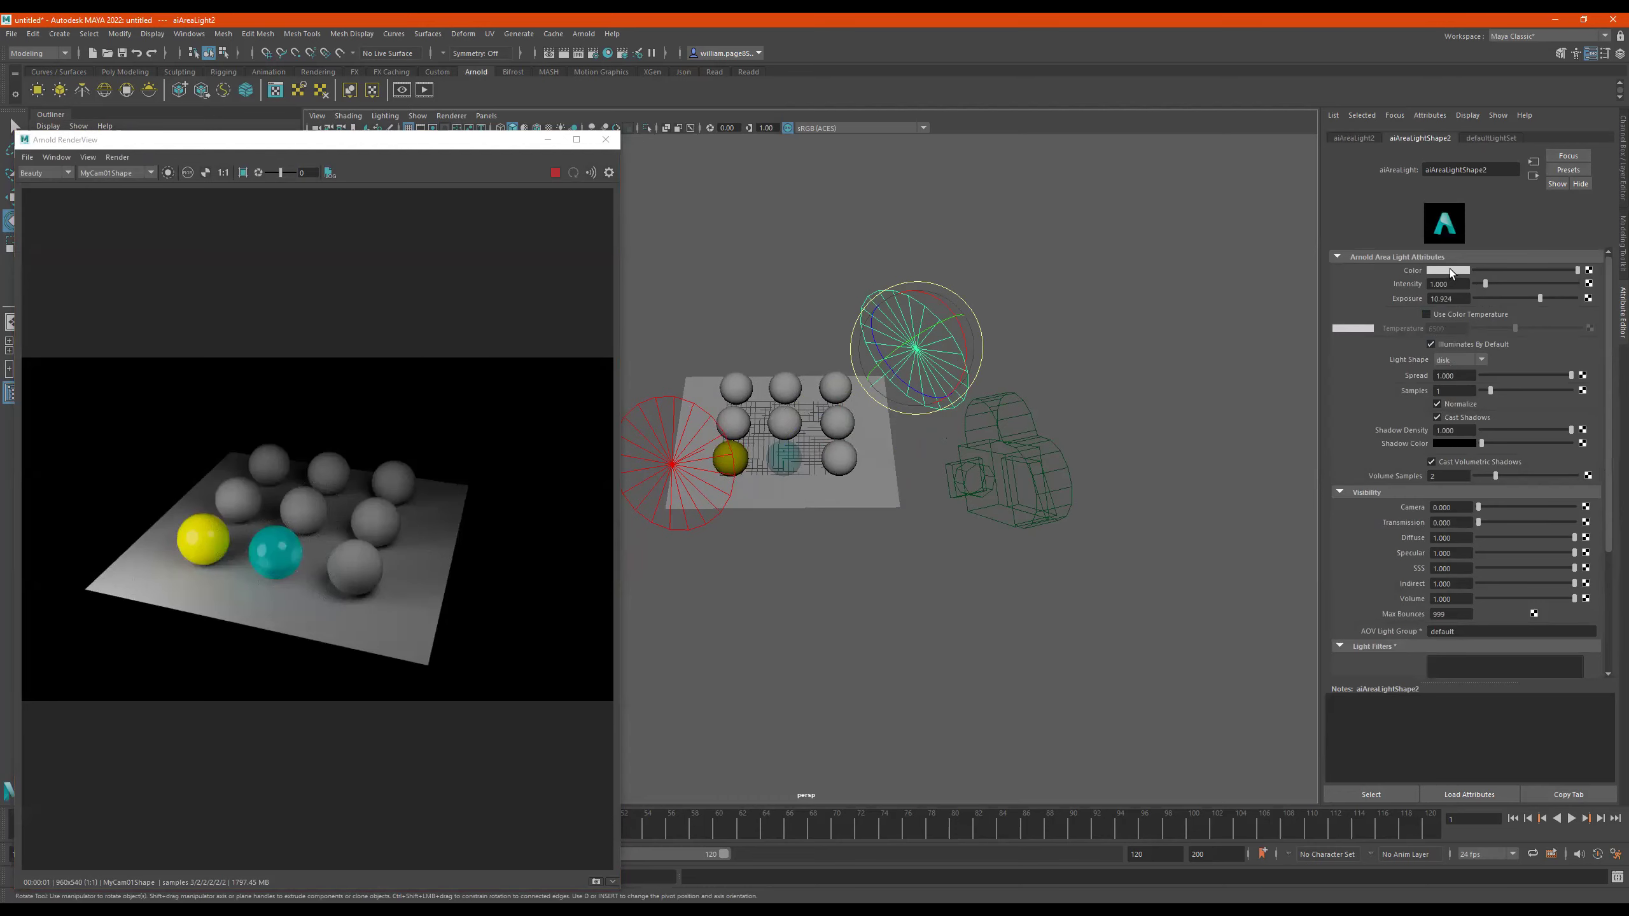
# Try a bright yellow for aiAreaLight2's colour, then darken it toward olive
pyautogui.click(1450, 271)
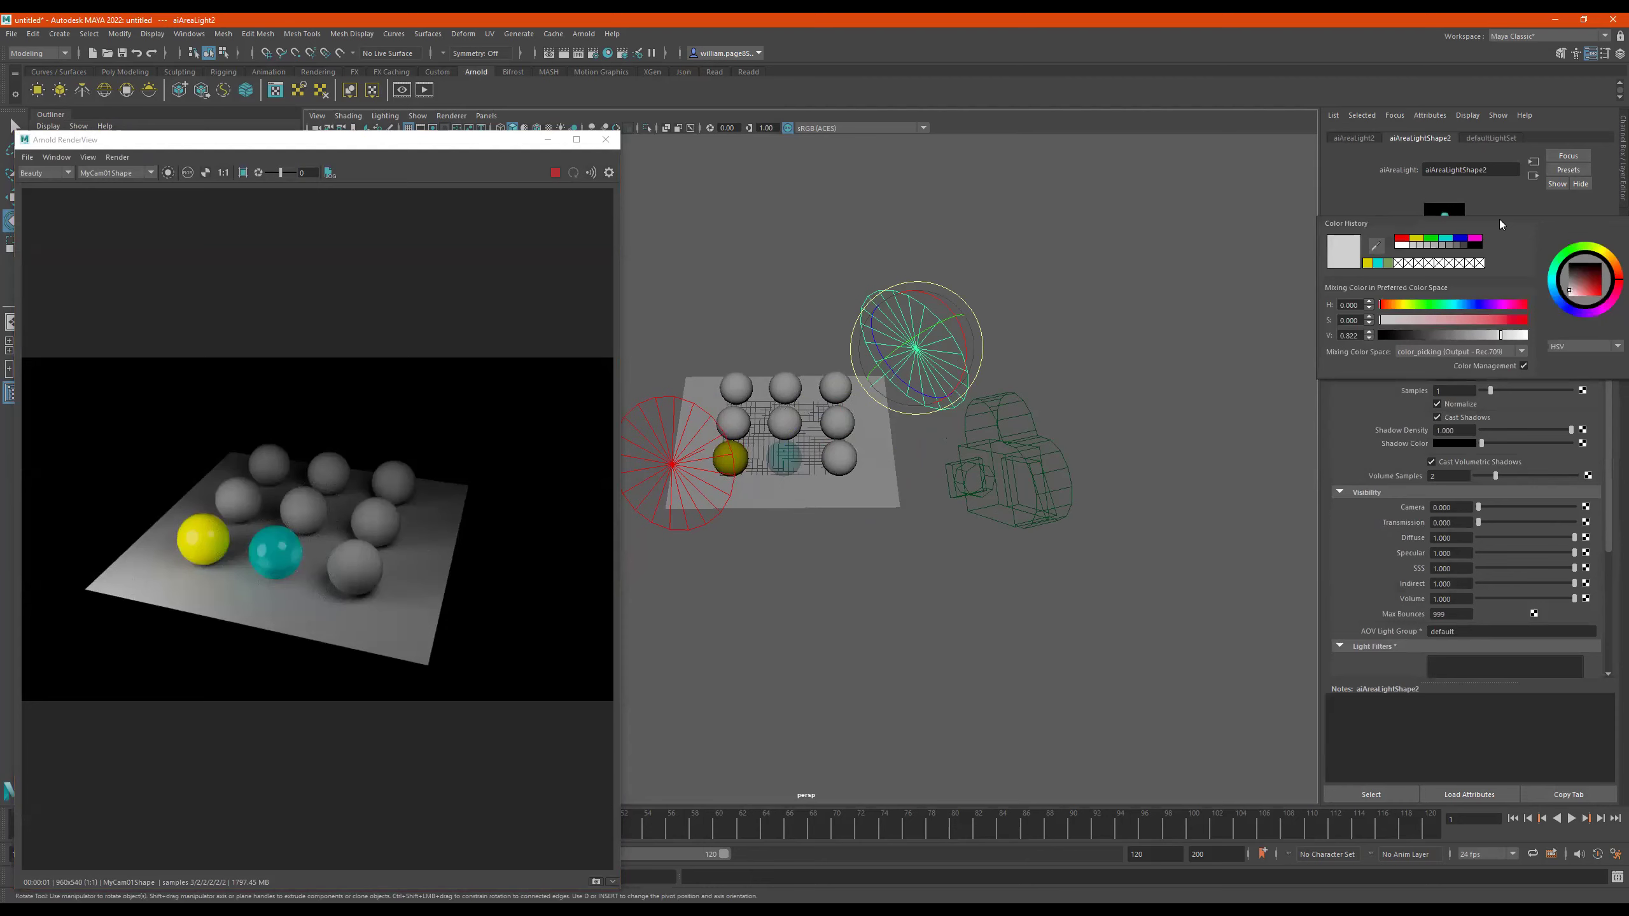
pyautogui.click(1446, 271)
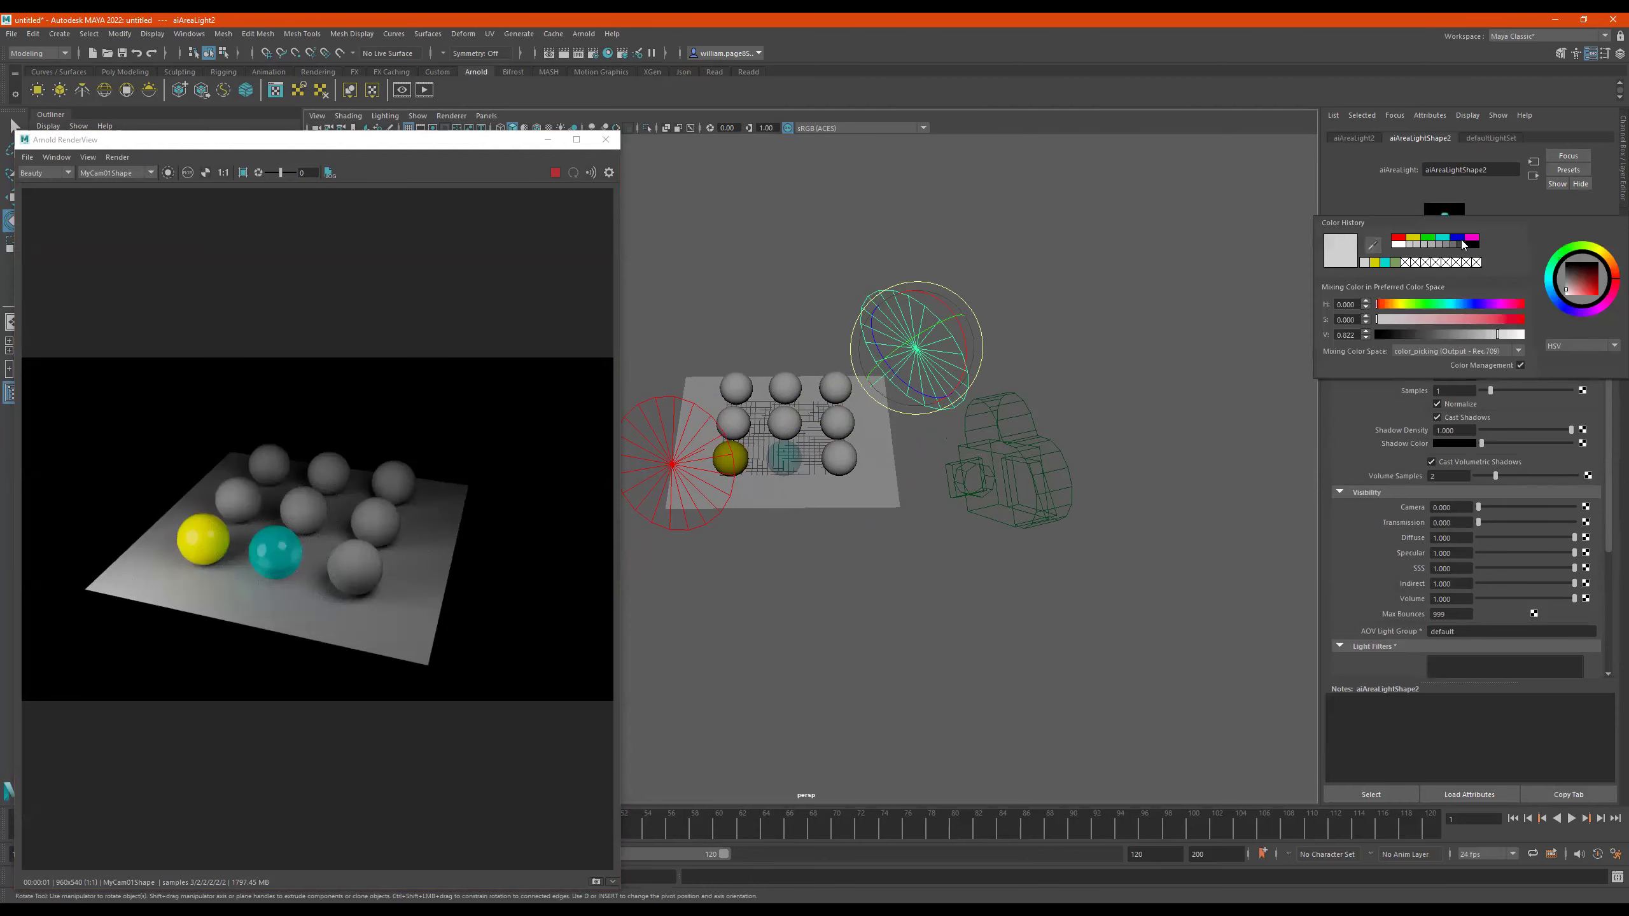
pyautogui.click(1381, 304)
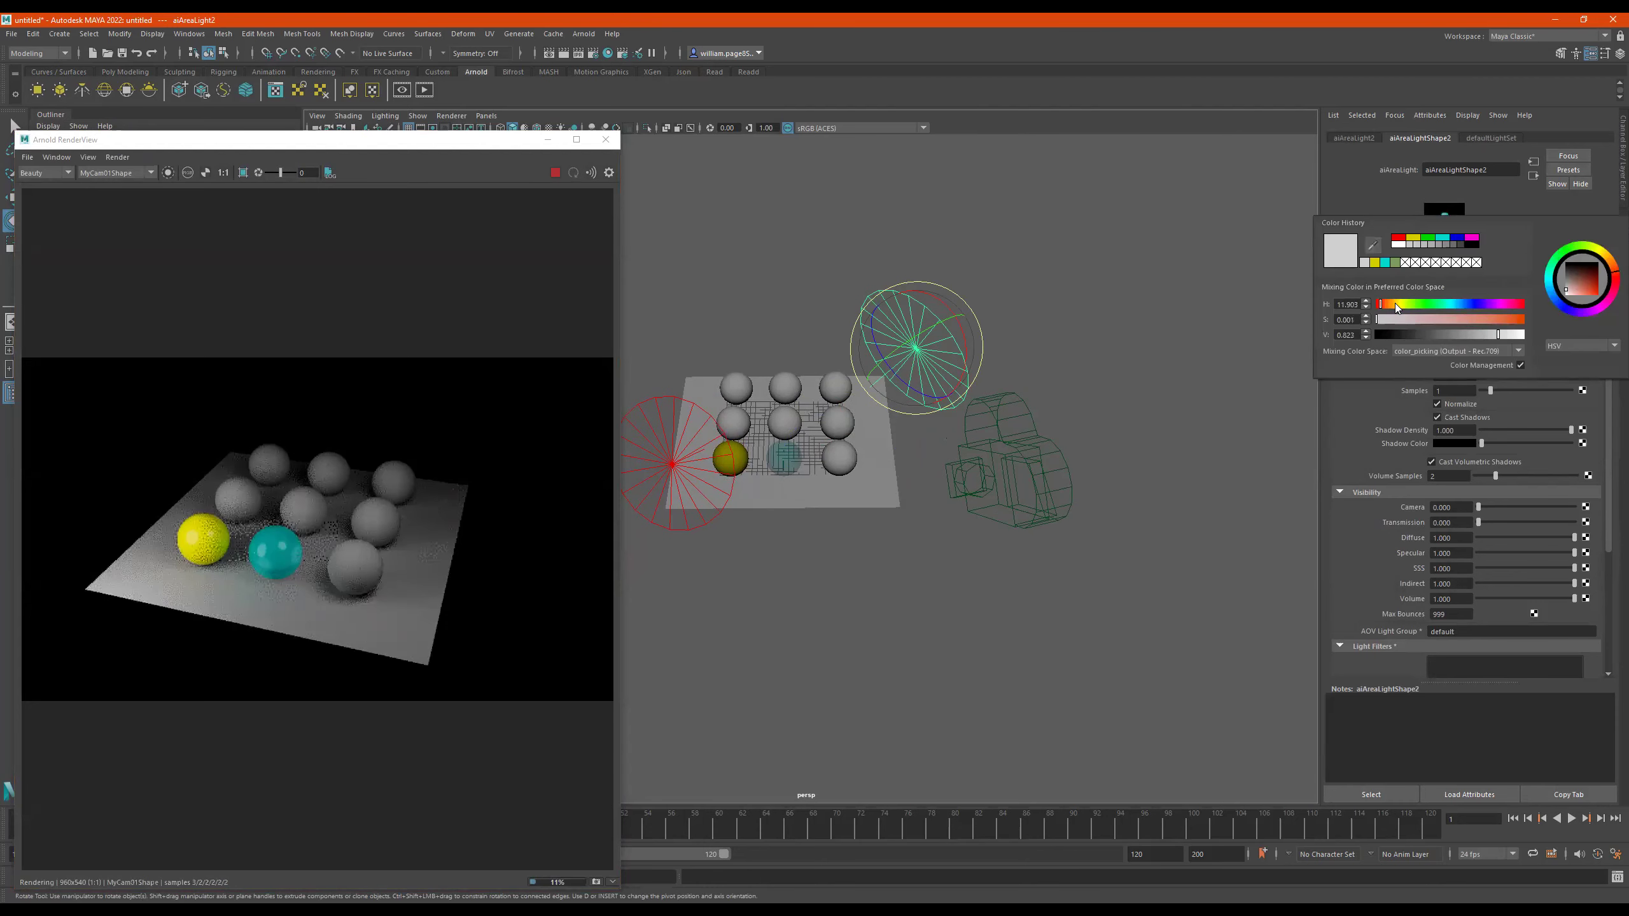
pyautogui.moveTo(1377, 311); pyautogui.dragTo(1393, 300)
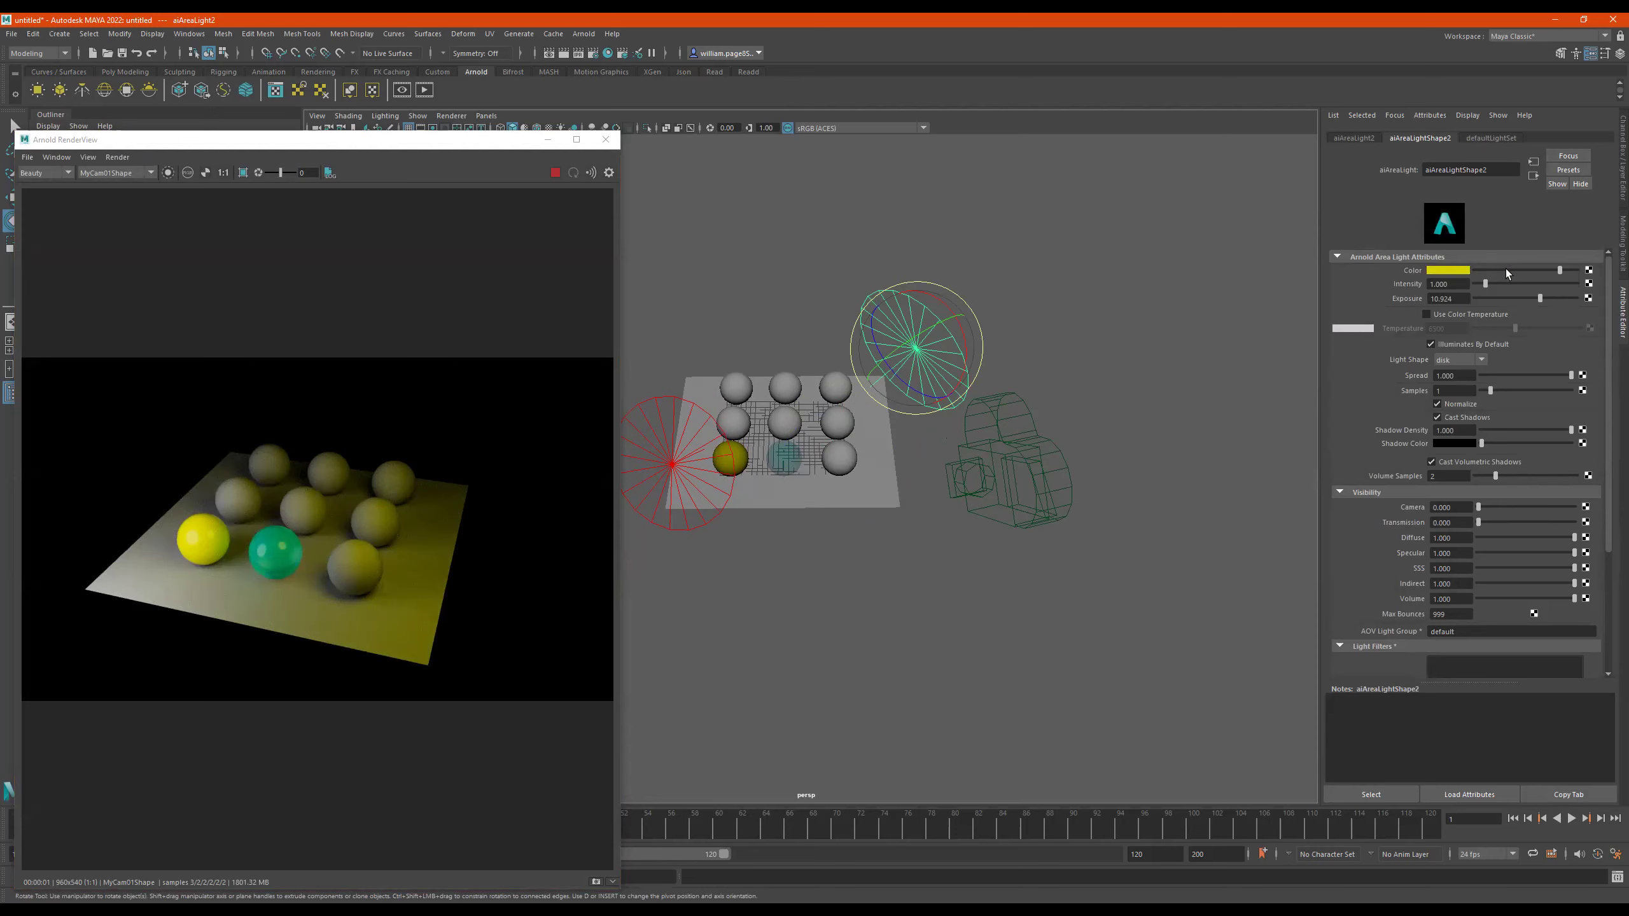
pyautogui.moveTo(1530, 270)
pyautogui.mouseDown()
pyautogui.moveTo(1488, 270)
pyautogui.moveTo(1576, 270)
pyautogui.mouseUp()
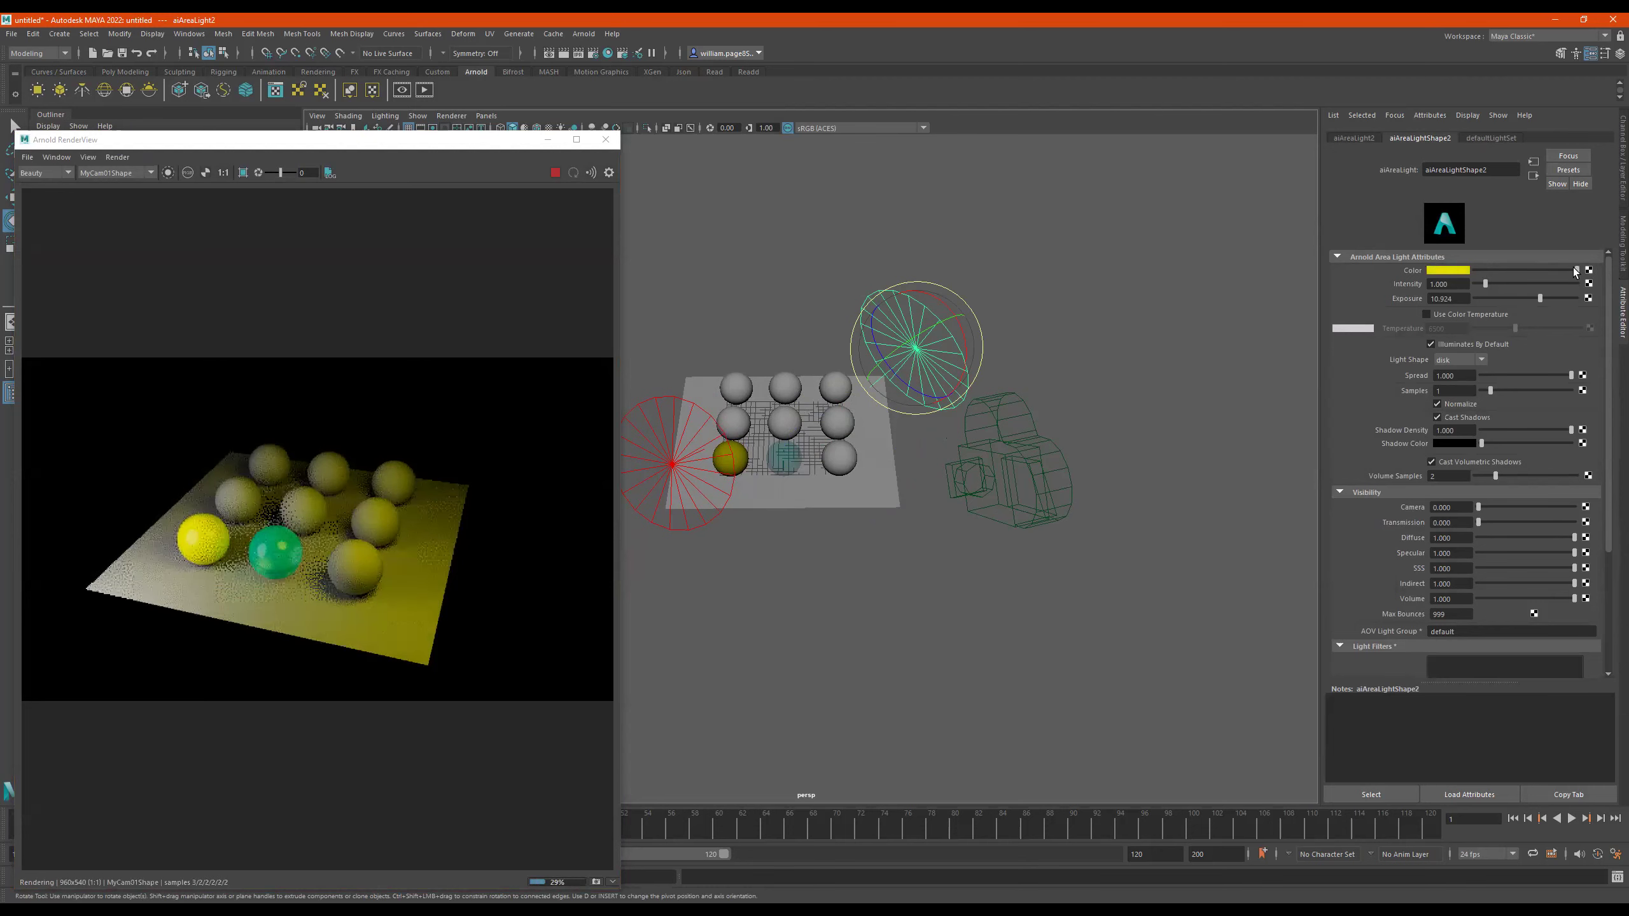
pyautogui.moveTo(1487, 269); pyautogui.dragTo(1576, 269)
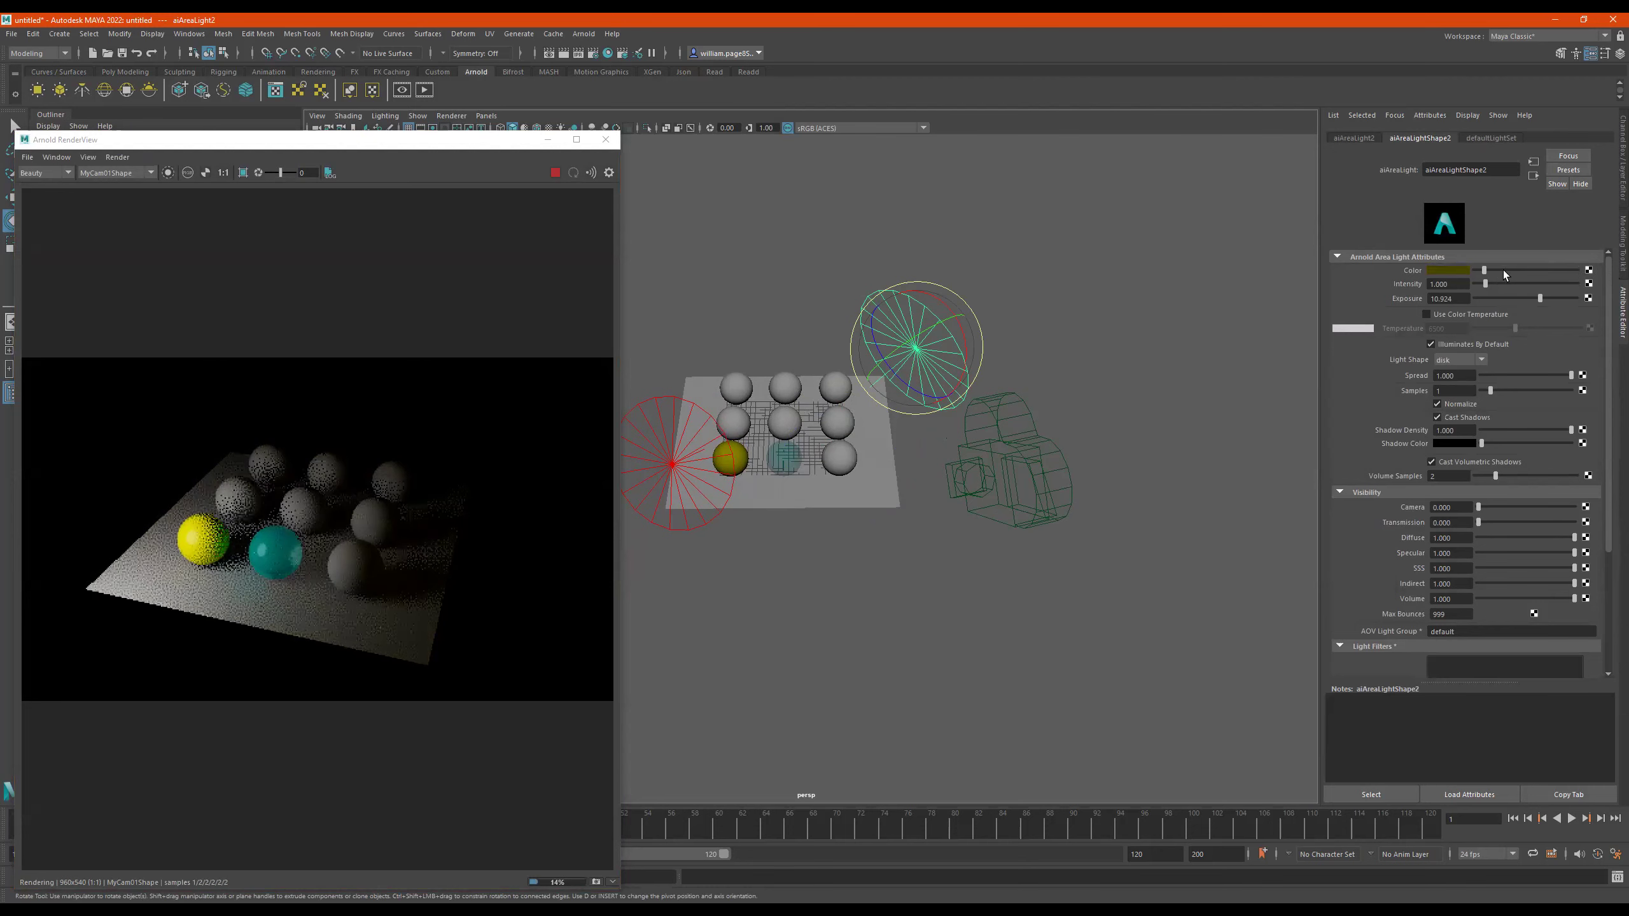
# Change aiAreaLight2's colour to blue, passing through magenta, from Color History
pyautogui.click(1452, 270)
pyautogui.click(1476, 239)
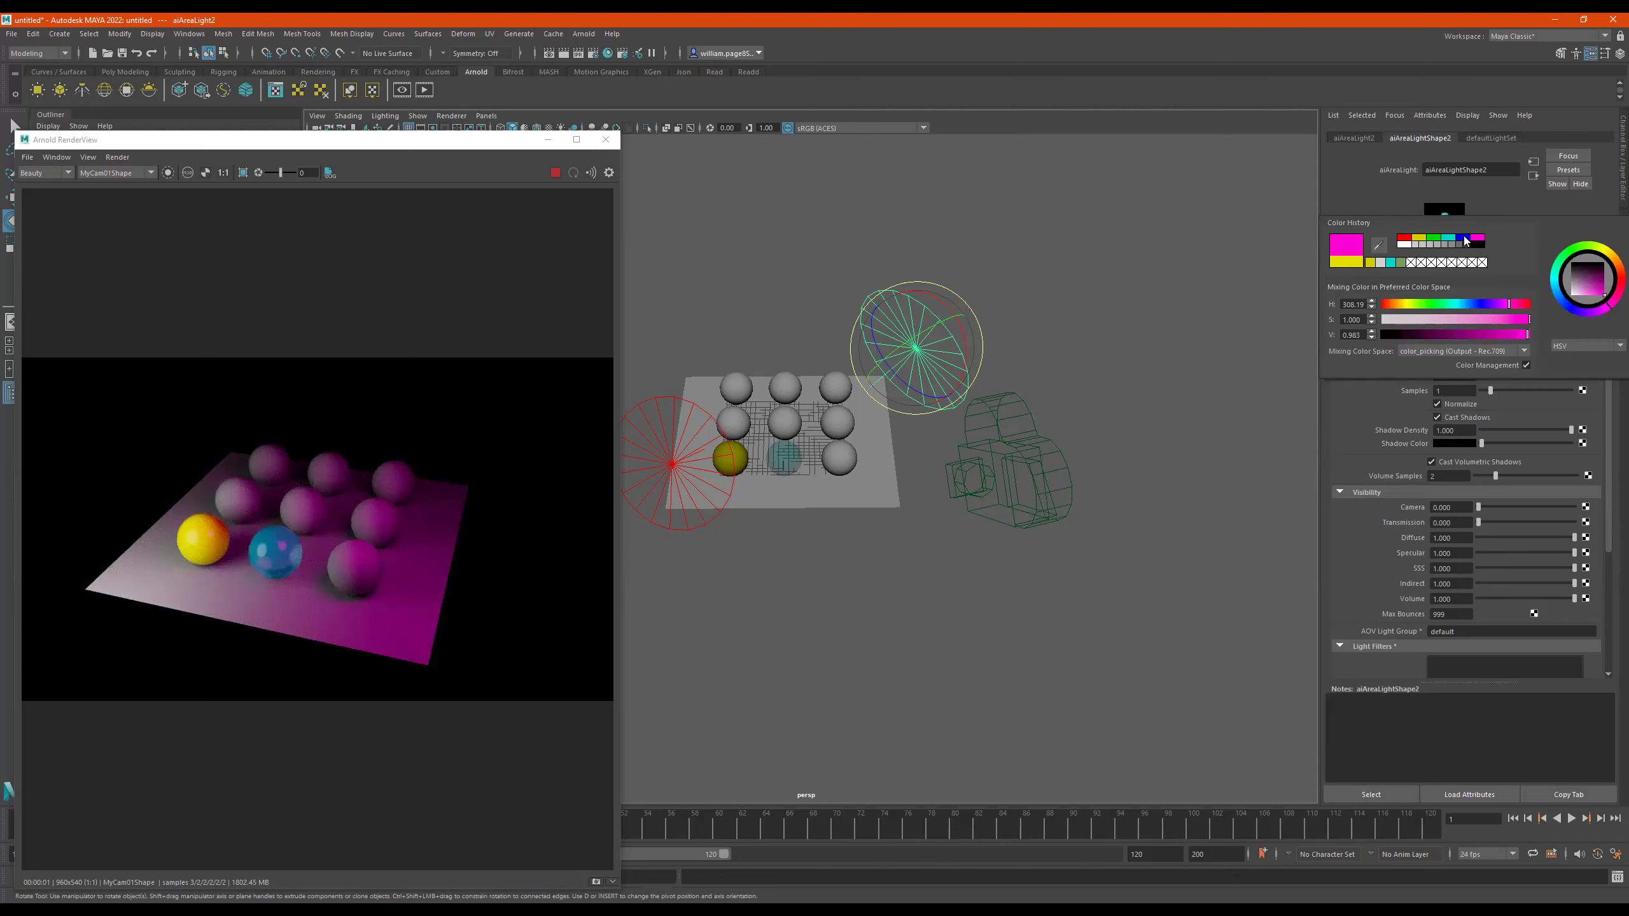
pyautogui.click(1464, 236)
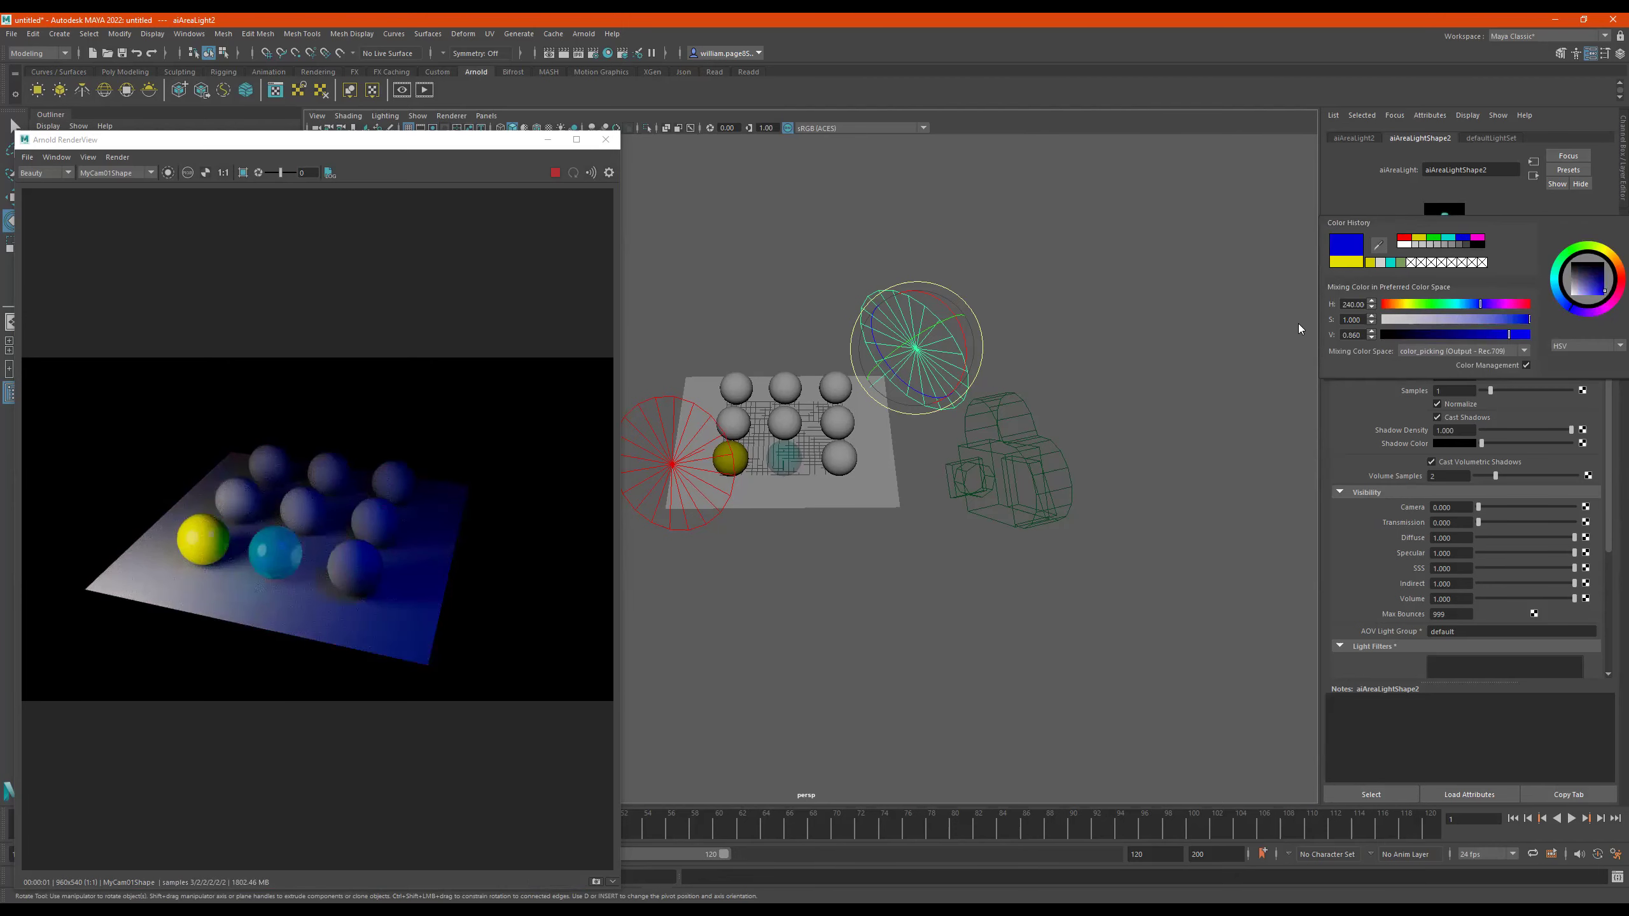
pyautogui.click(666, 493)
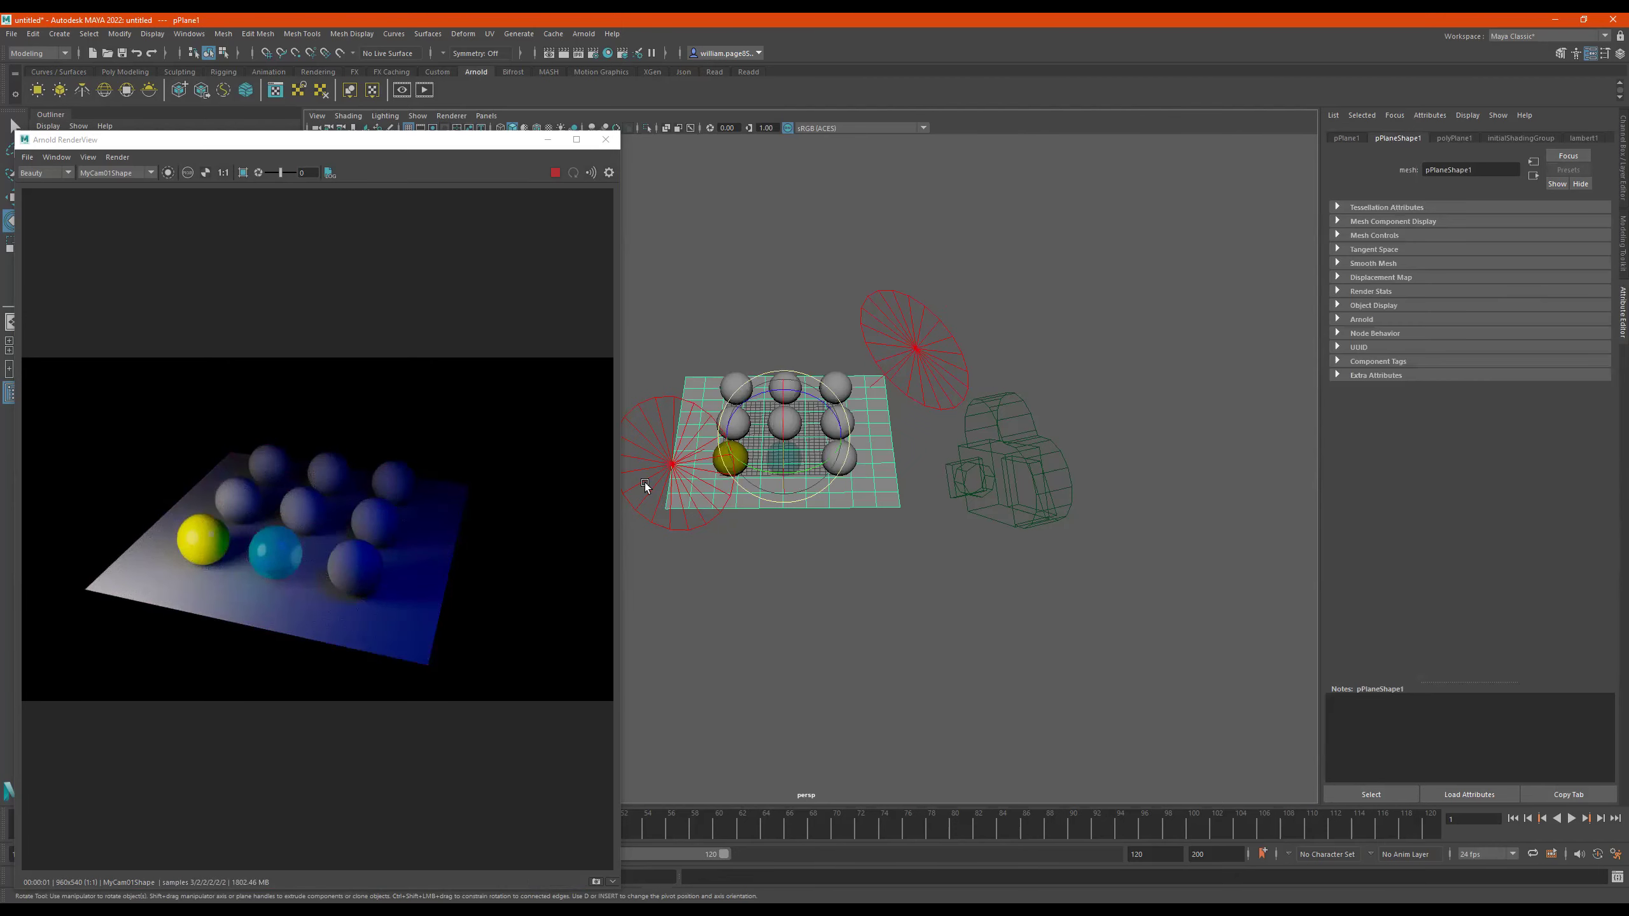
# Set aiAreaLight1's colour to red
pyautogui.click(647, 437)
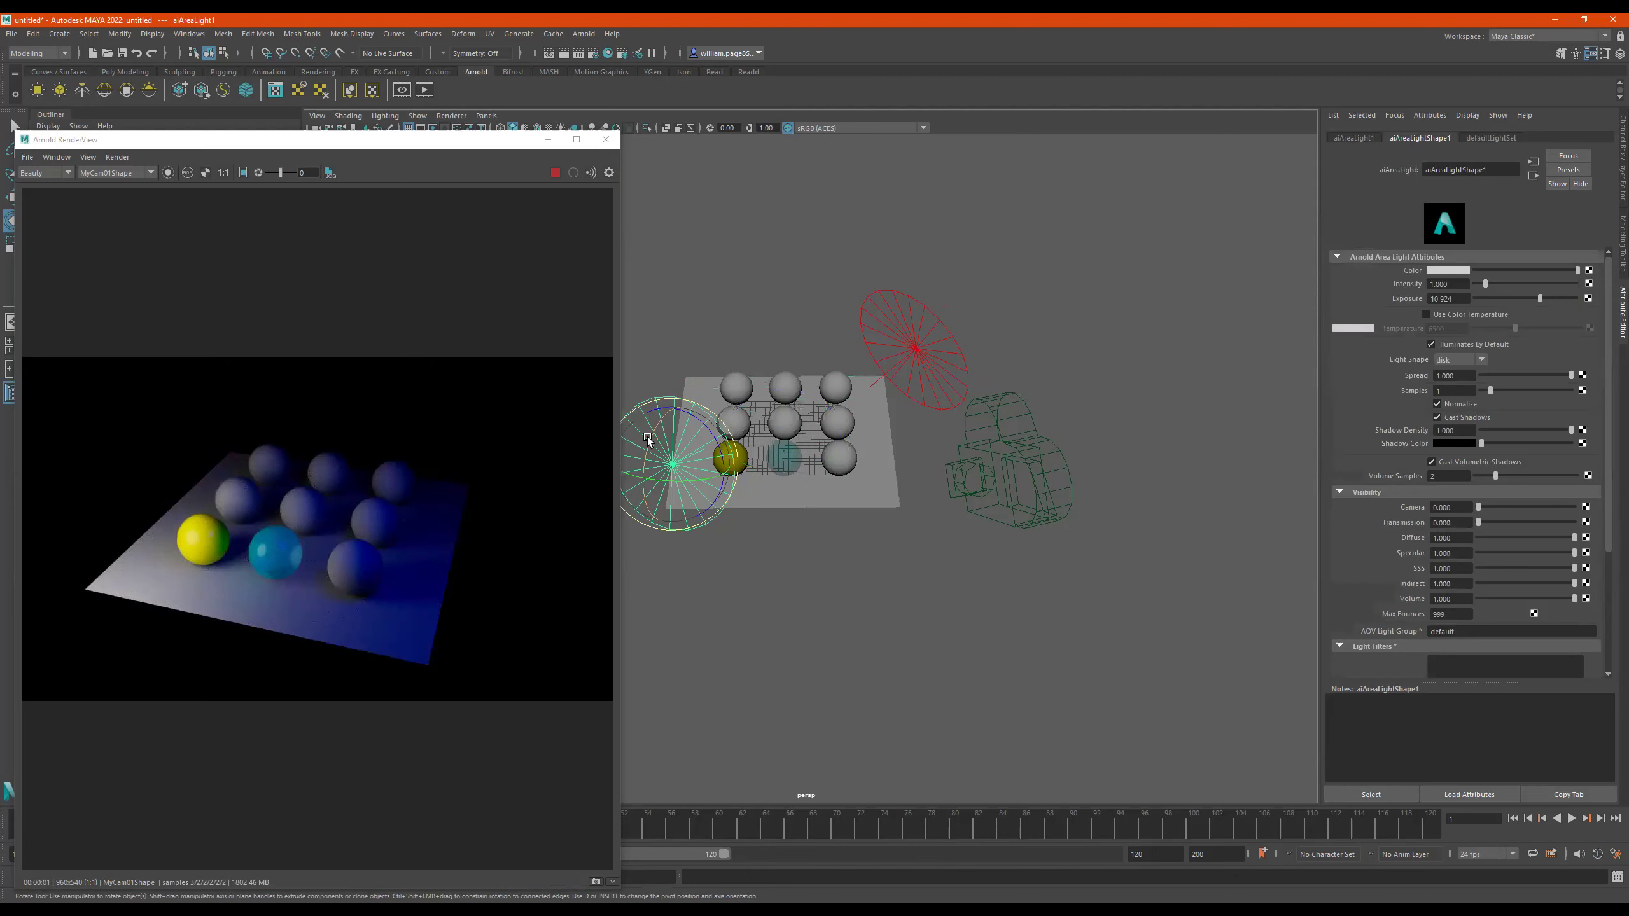
pyautogui.click(1446, 271)
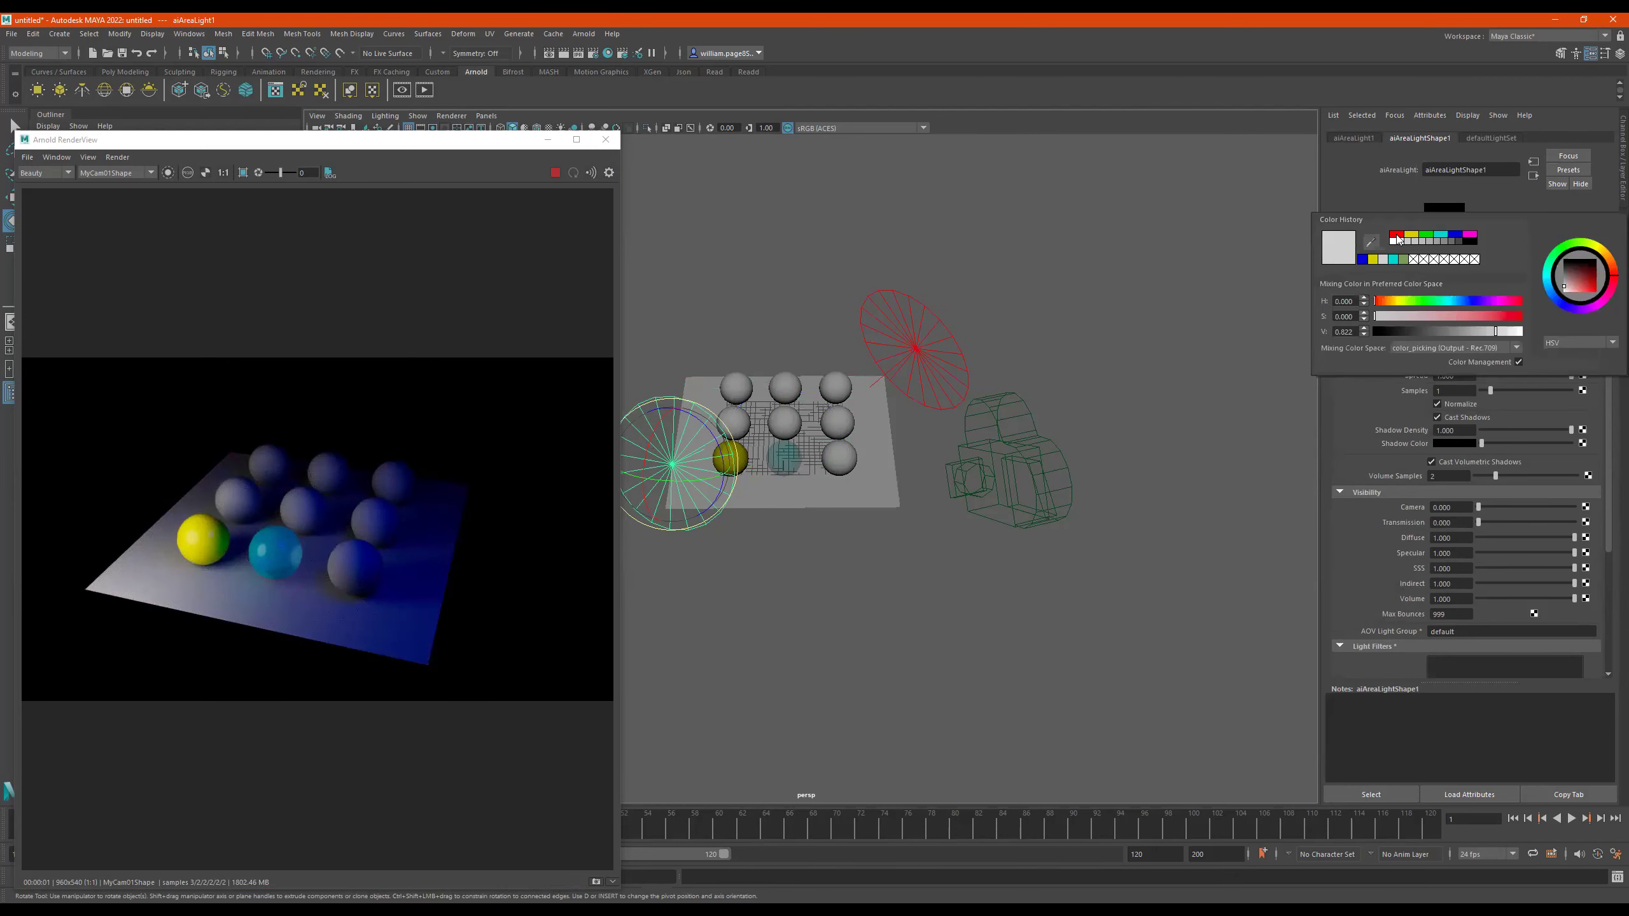
pyautogui.click(1397, 237)
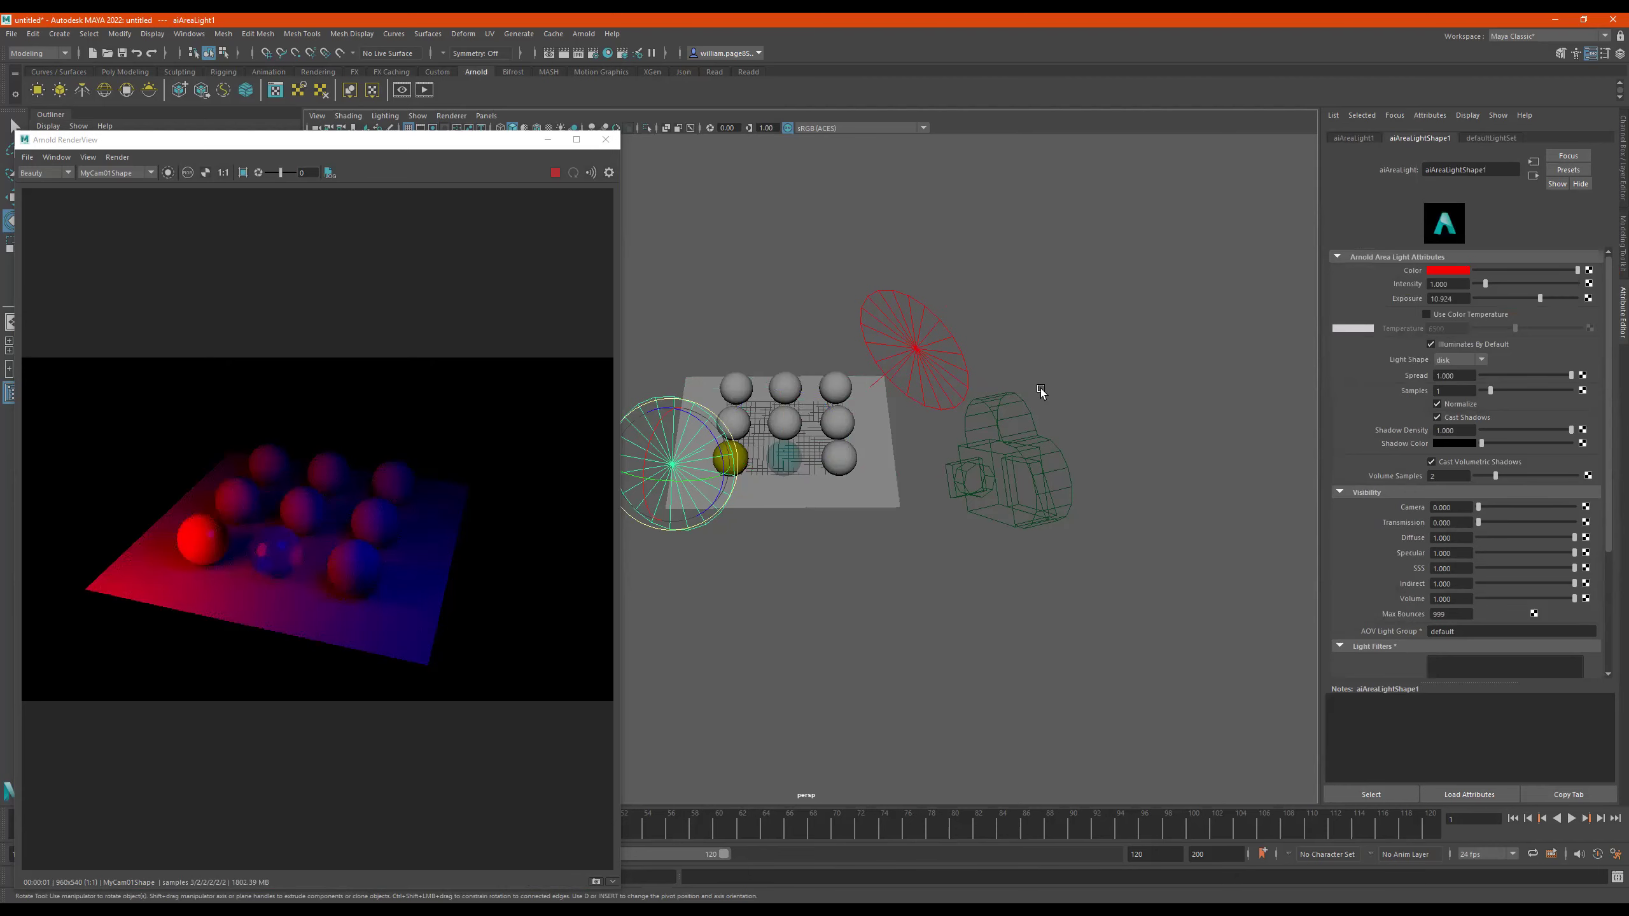
# Make aiAreaLight2 cyan with saturation 0.580, ending at exposure 11.242
pyautogui.click(936, 347)
pyautogui.moveTo(1540, 298); pyautogui.dragTo(1550, 299)
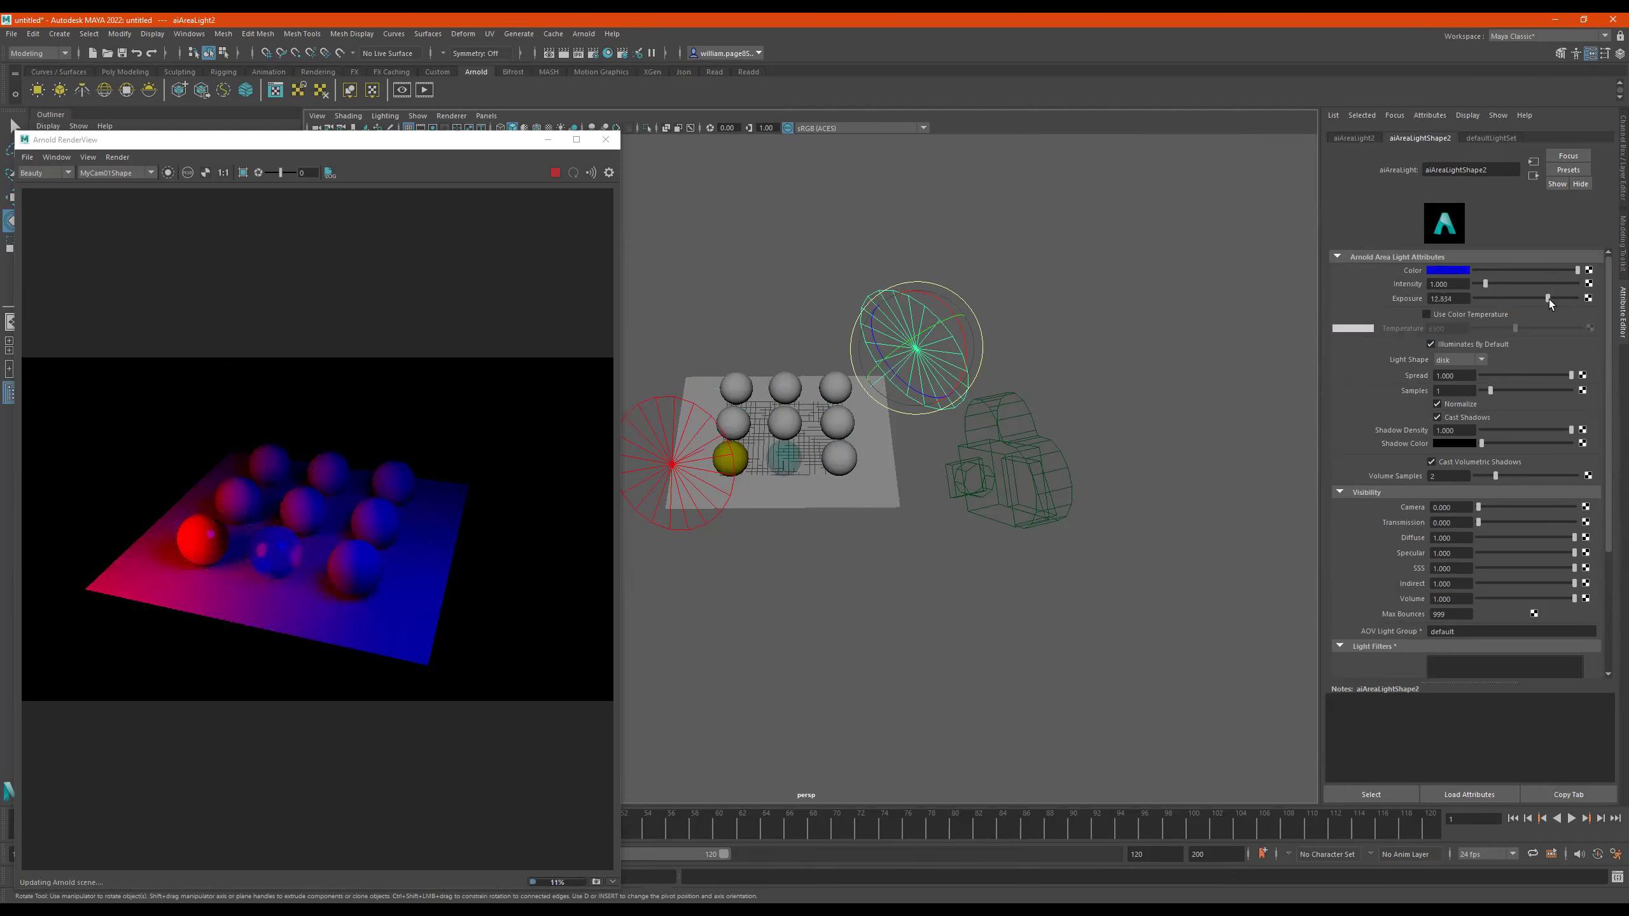
pyautogui.click(1456, 272)
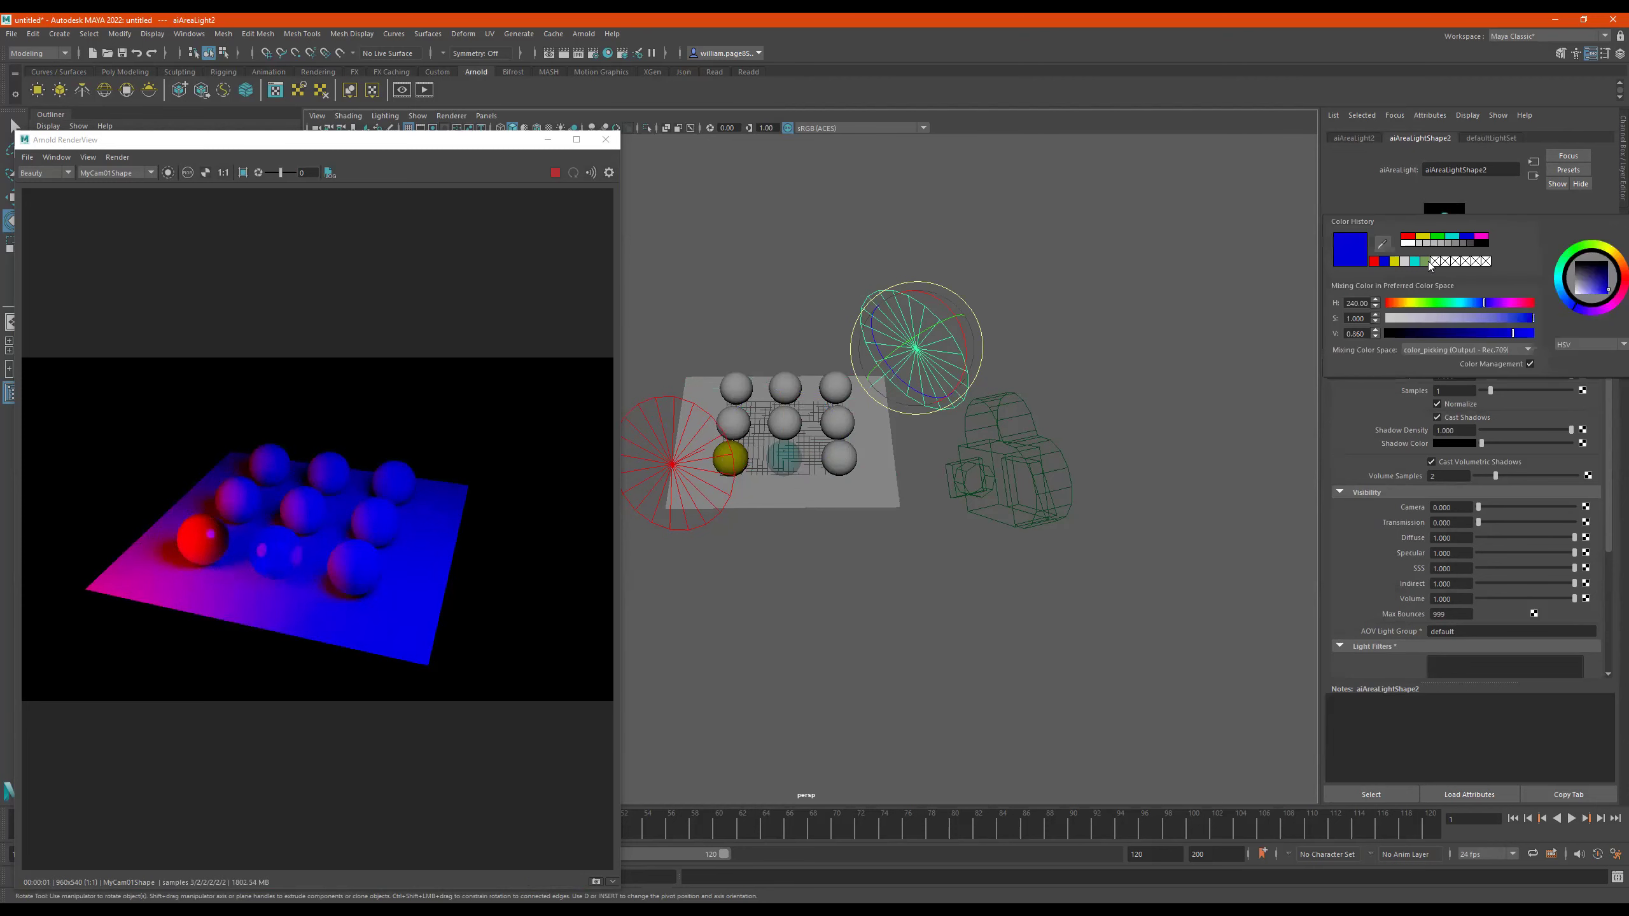
pyautogui.click(1453, 234)
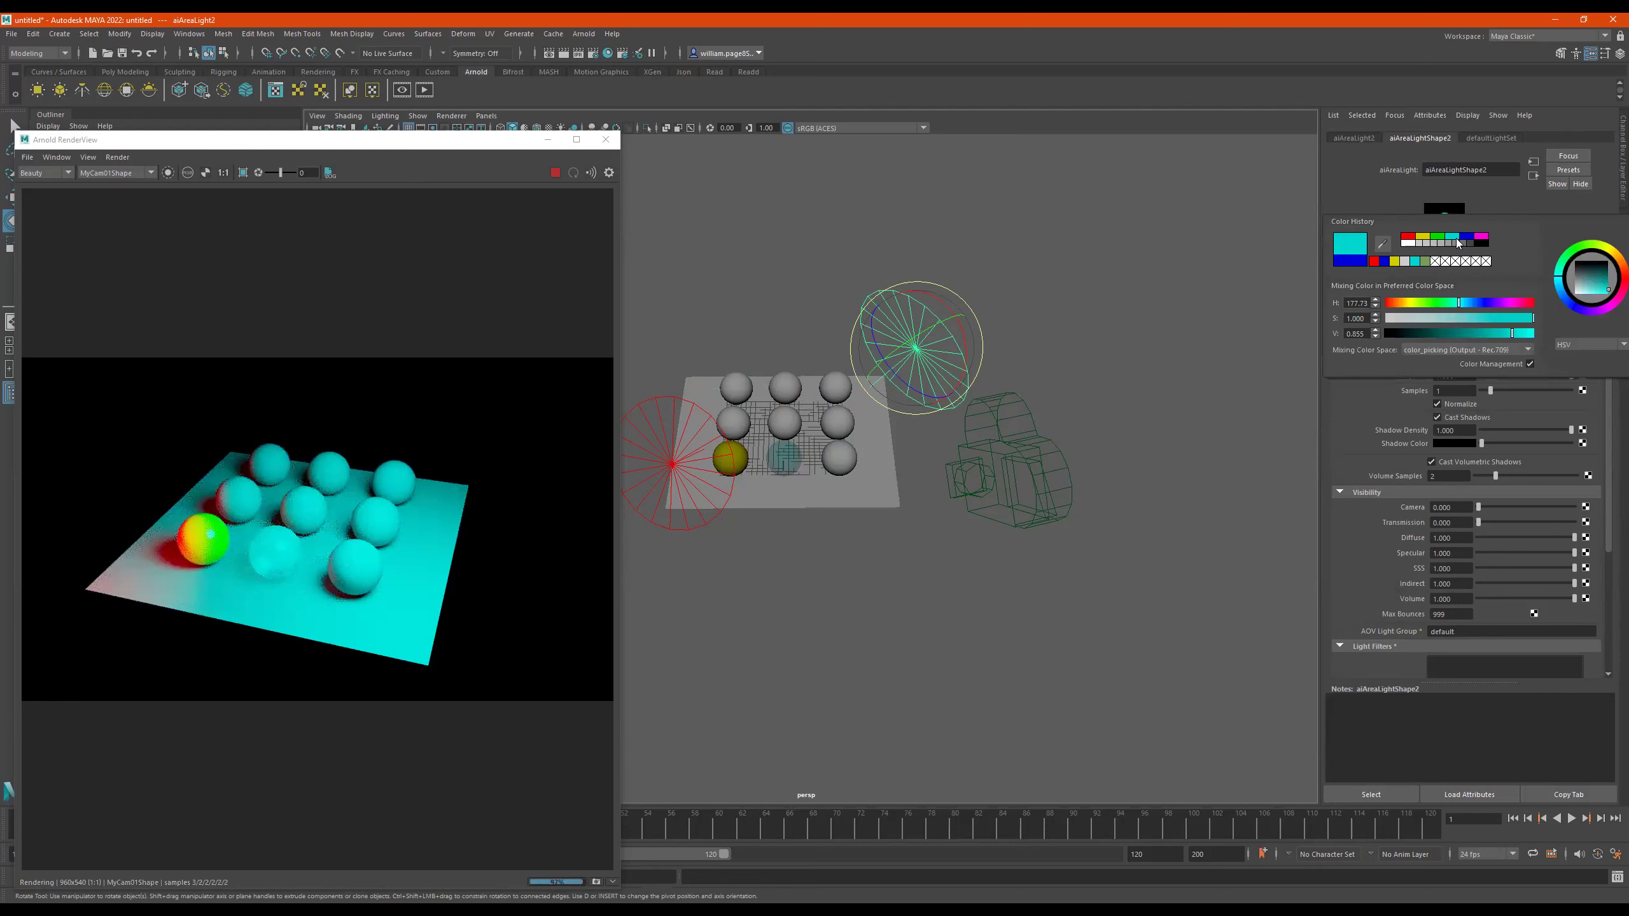
pyautogui.moveTo(1512, 318); pyautogui.dragTo(1472, 317)
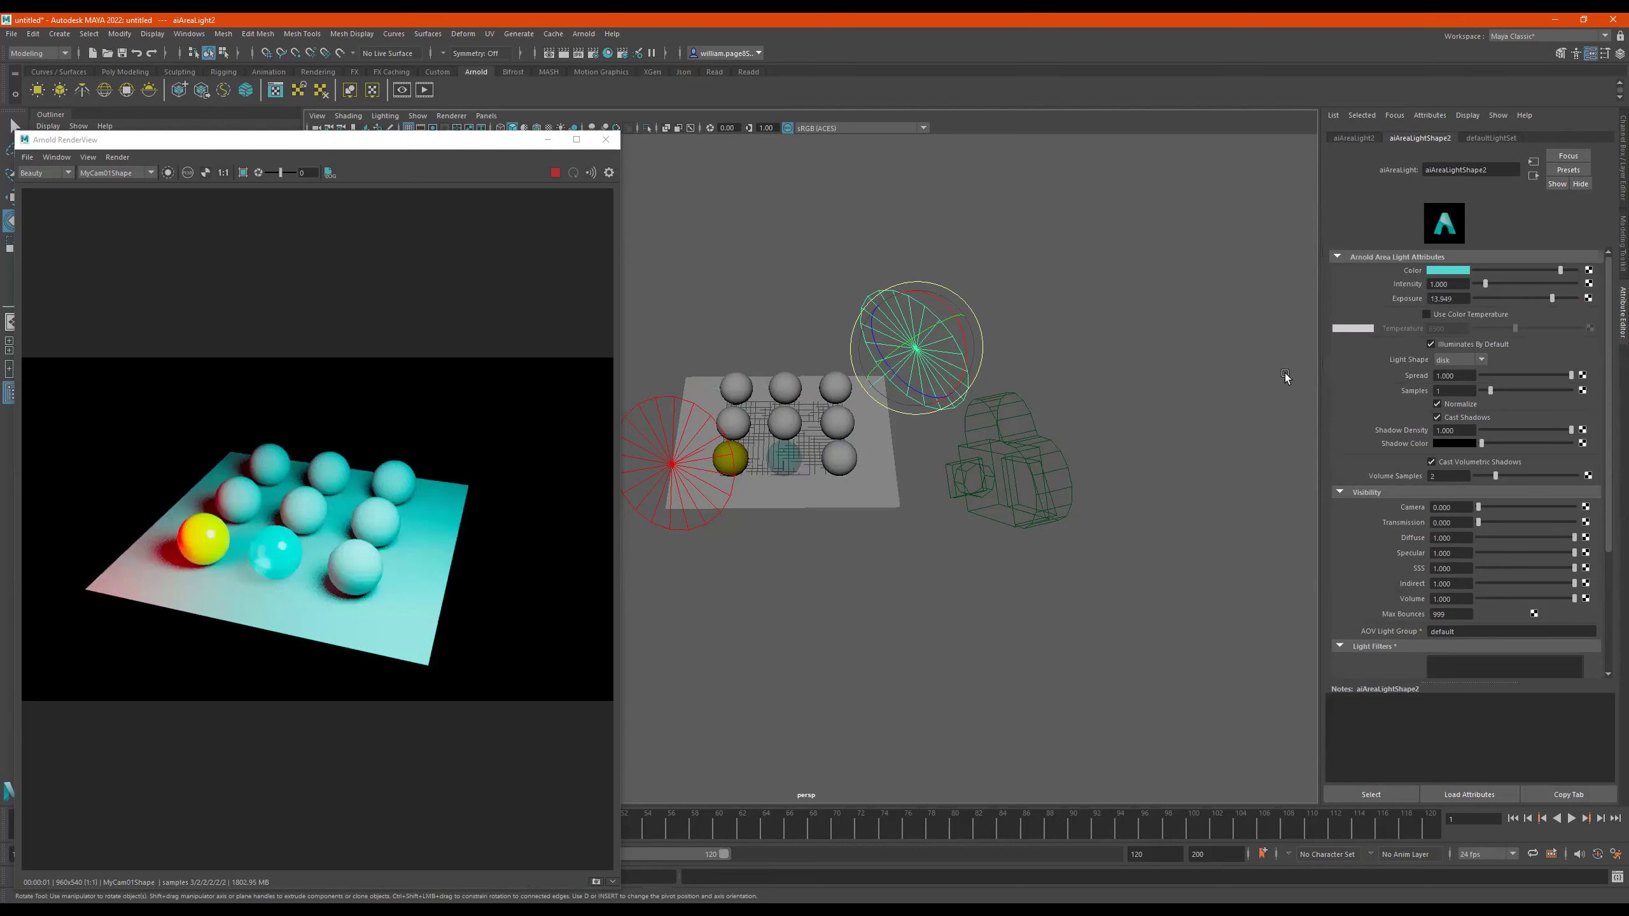
pyautogui.moveTo(1538, 298); pyautogui.dragTo(1541, 298)
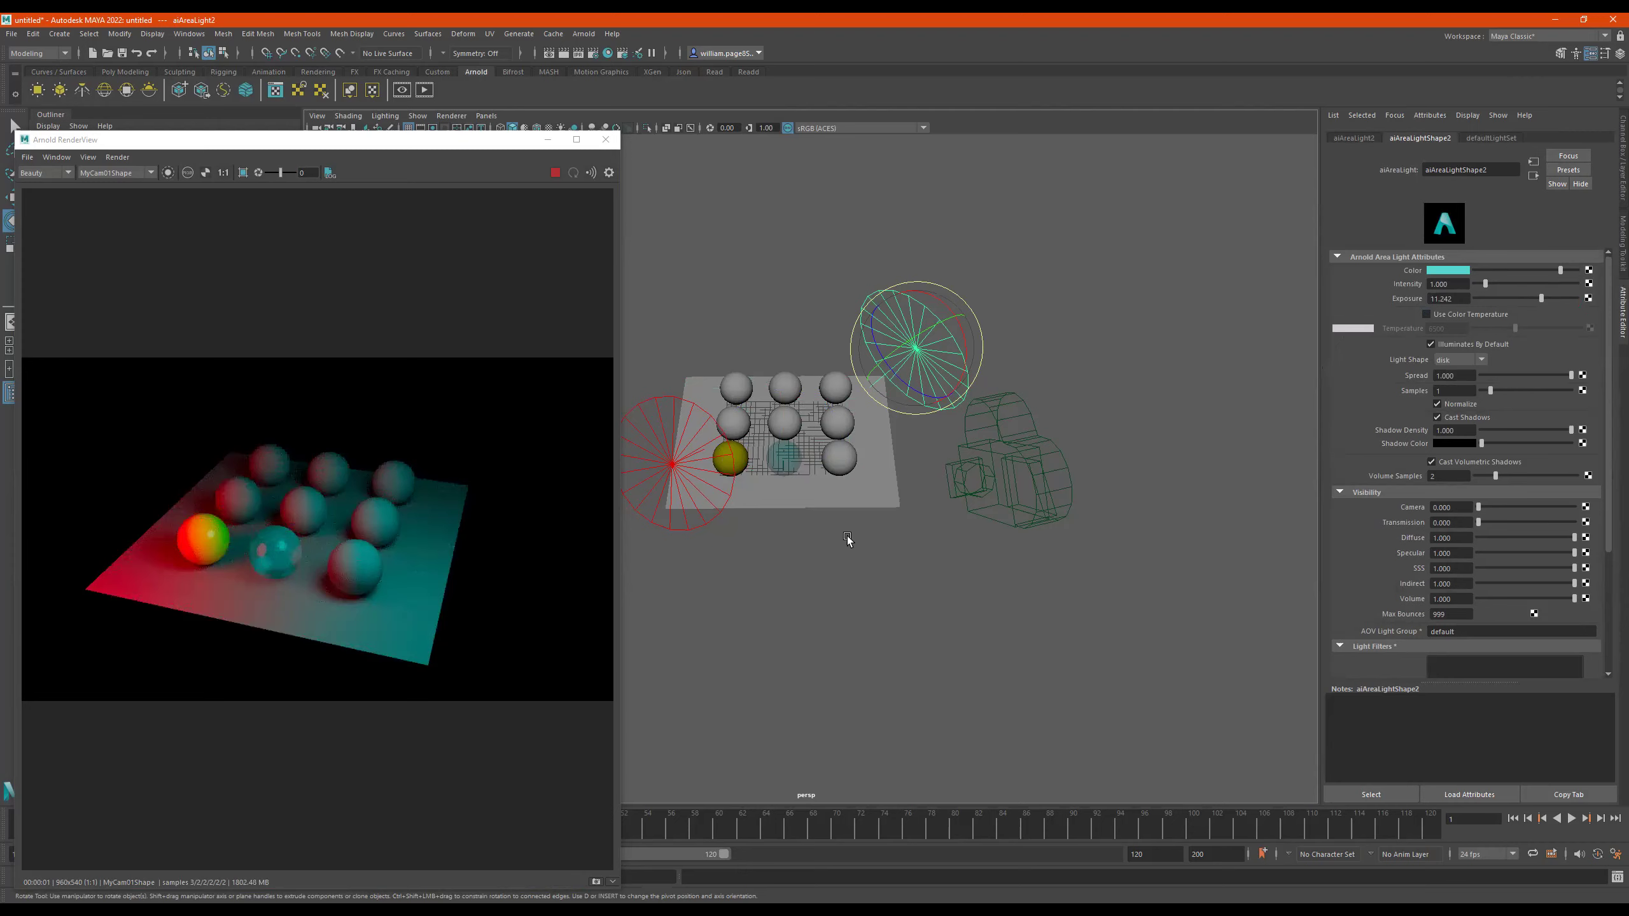
pyautogui.moveTo(922, 488)
pyautogui.keyDown('alt'); pyautogui.mouseDown()
pyautogui.moveTo(974, 468)
pyautogui.moveTo(995, 490)
pyautogui.mouseUp(); pyautogui.keyUp('alt')
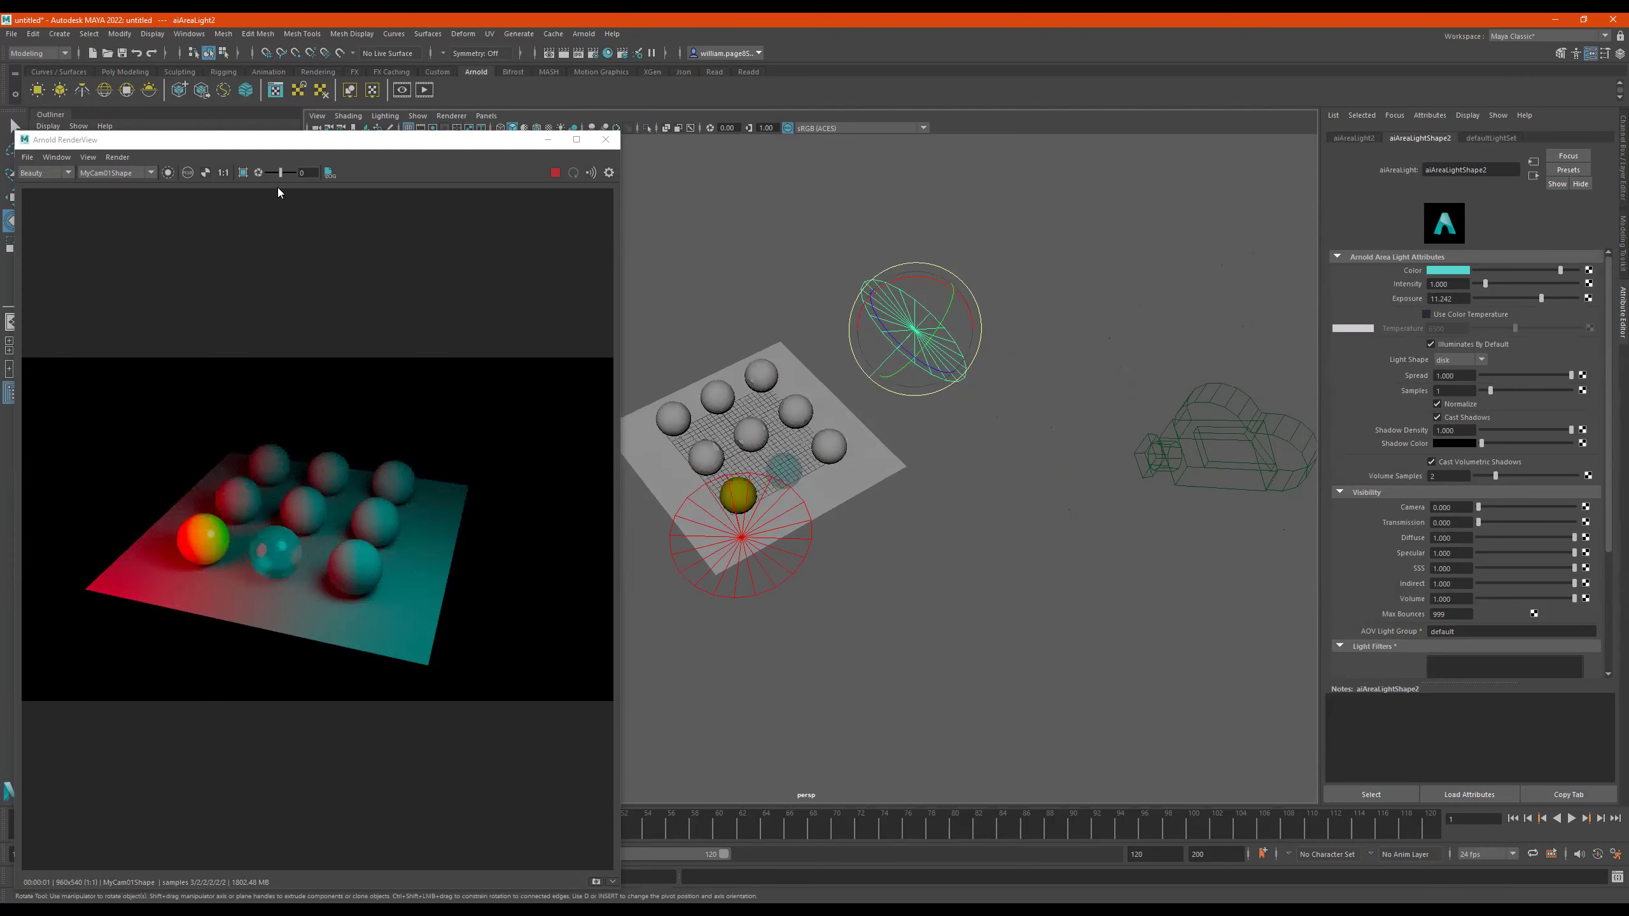
# Select the yellow sphere pSphere8 and open its plastic_mtl material attributes from the marking menu
pyautogui.moveTo(870, 512)
pyautogui.keyDown('alt'); pyautogui.mouseDown()
pyautogui.moveTo(935, 481)
pyautogui.moveTo(840, 476)
pyautogui.moveTo(853, 460)
pyautogui.moveTo(931, 485)
pyautogui.moveTo(890, 510)
pyautogui.moveTo(985, 428)
pyautogui.moveTo(906, 413)
pyautogui.moveTo(898, 394)
pyautogui.mouseUp(); pyautogui.keyUp('alt')
pyautogui.click(888, 388)
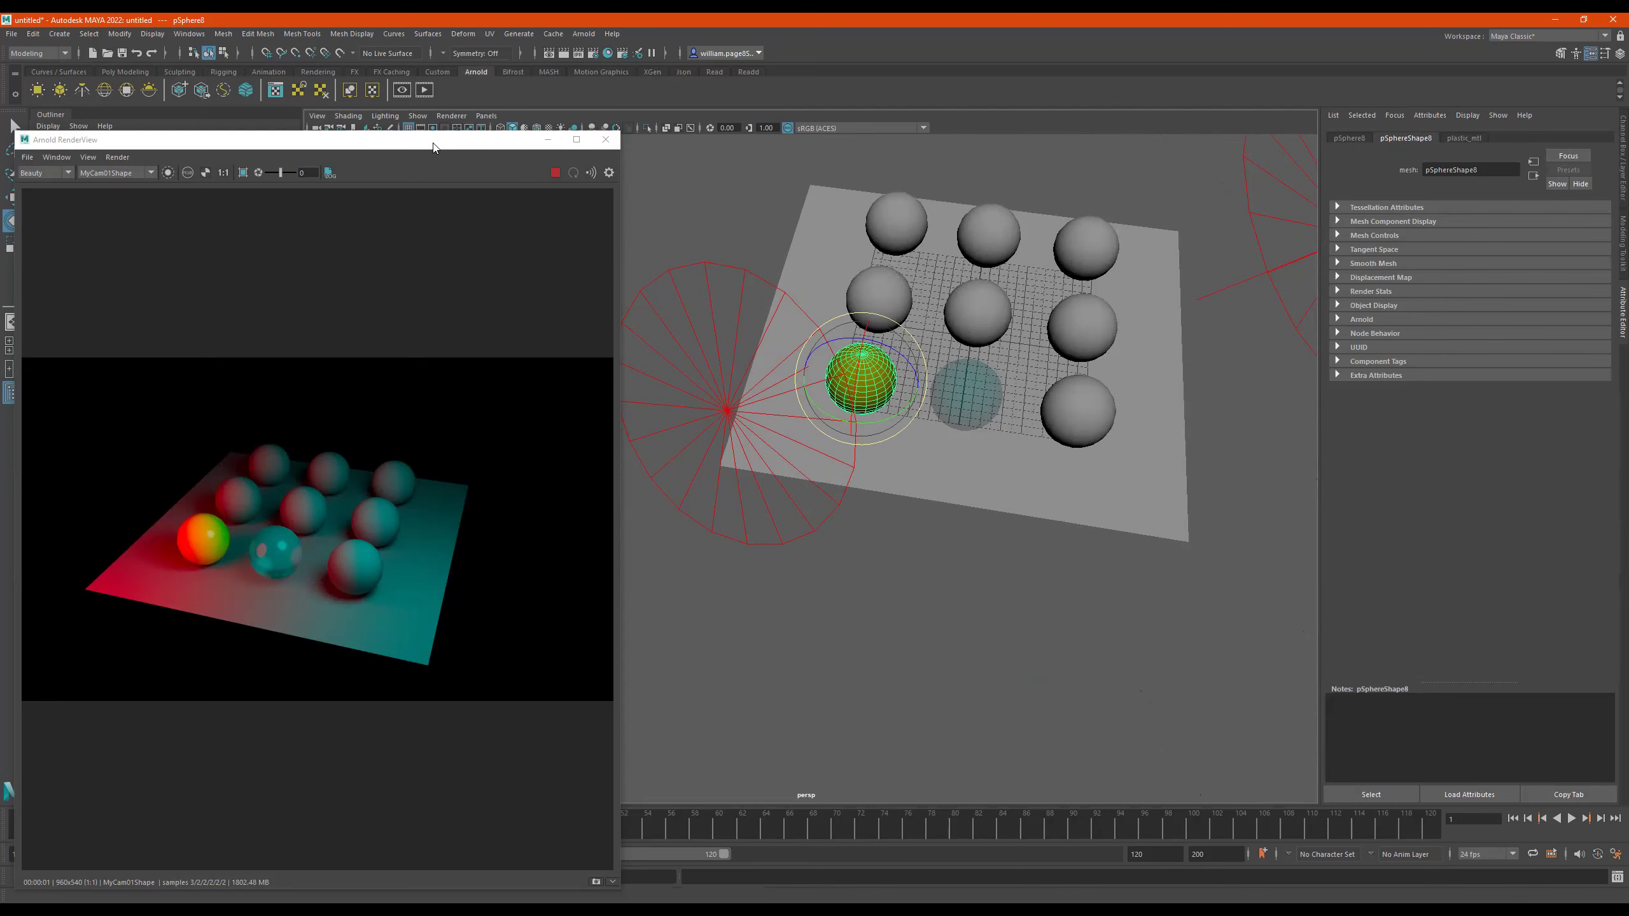
pyautogui.moveTo(441, 163); pyautogui.dragTo(457, 174)
pyautogui.press('w')
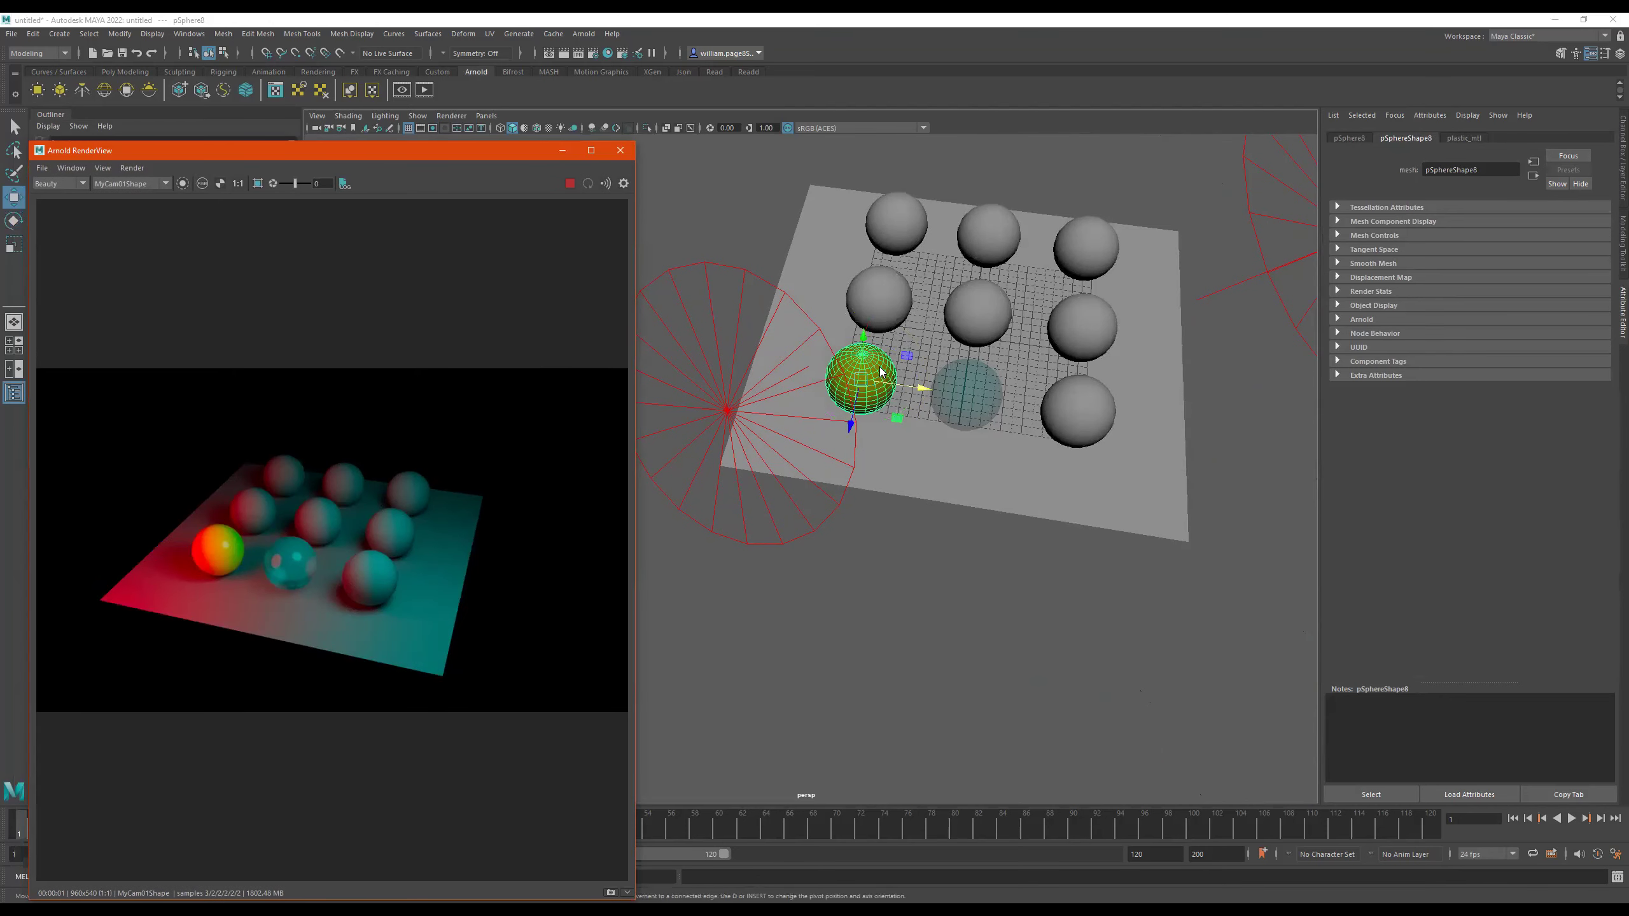
pyautogui.rightClick(879, 370)
pyautogui.click(889, 666)
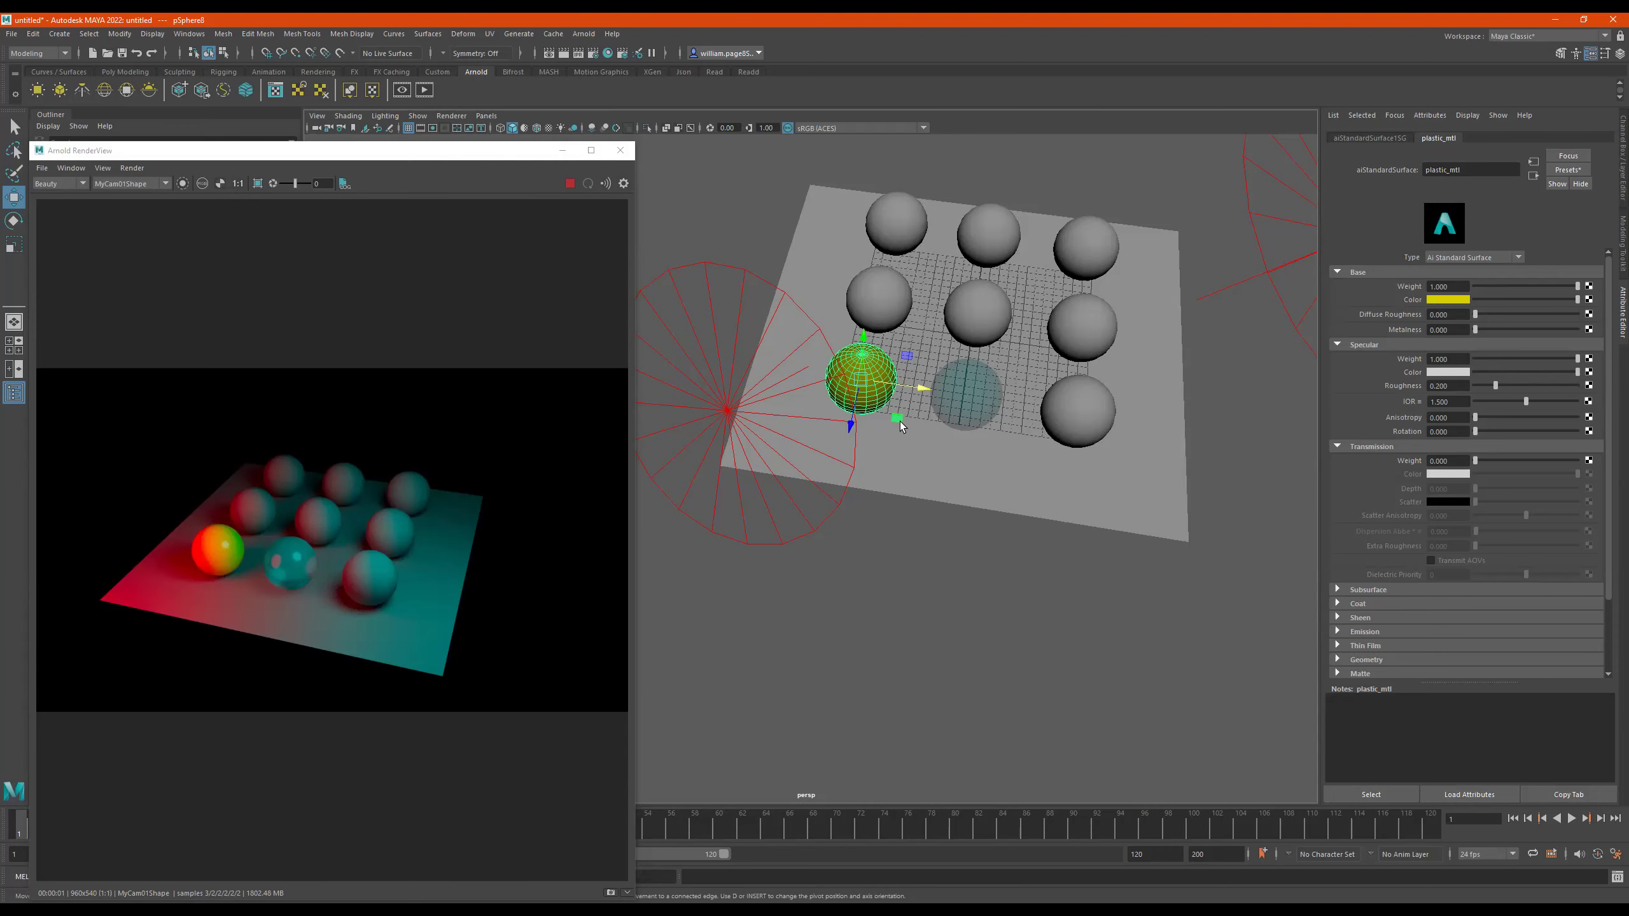
pyautogui.keyDown('alt'); pyautogui.moveTo(900, 422); pyautogui.dragTo(1095, 411, button='right'); pyautogui.keyUp('alt')
pyautogui.moveTo(1095, 409)
pyautogui.keyDown('alt'); pyautogui.mouseDown()
pyautogui.moveTo(1046, 378)
pyautogui.moveTo(866, 396)
pyautogui.moveTo(1023, 400)
pyautogui.mouseUp(); pyautogui.keyUp('alt')
pyautogui.scroll(5, 251, 570)
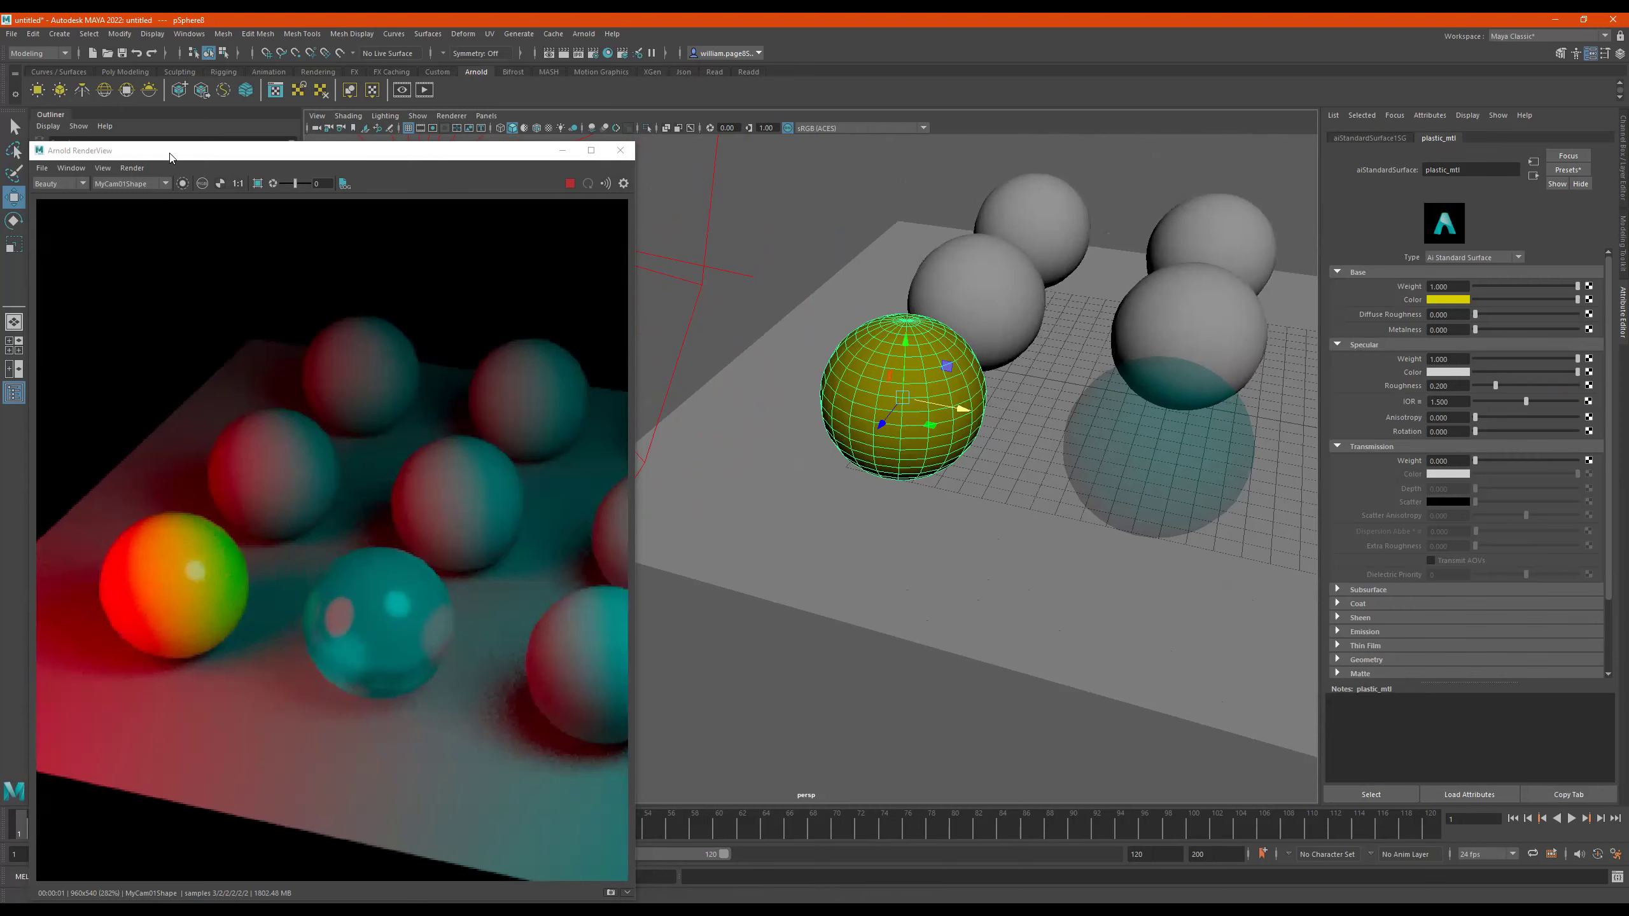
pyautogui.moveTo(161, 150); pyautogui.dragTo(154, 84)
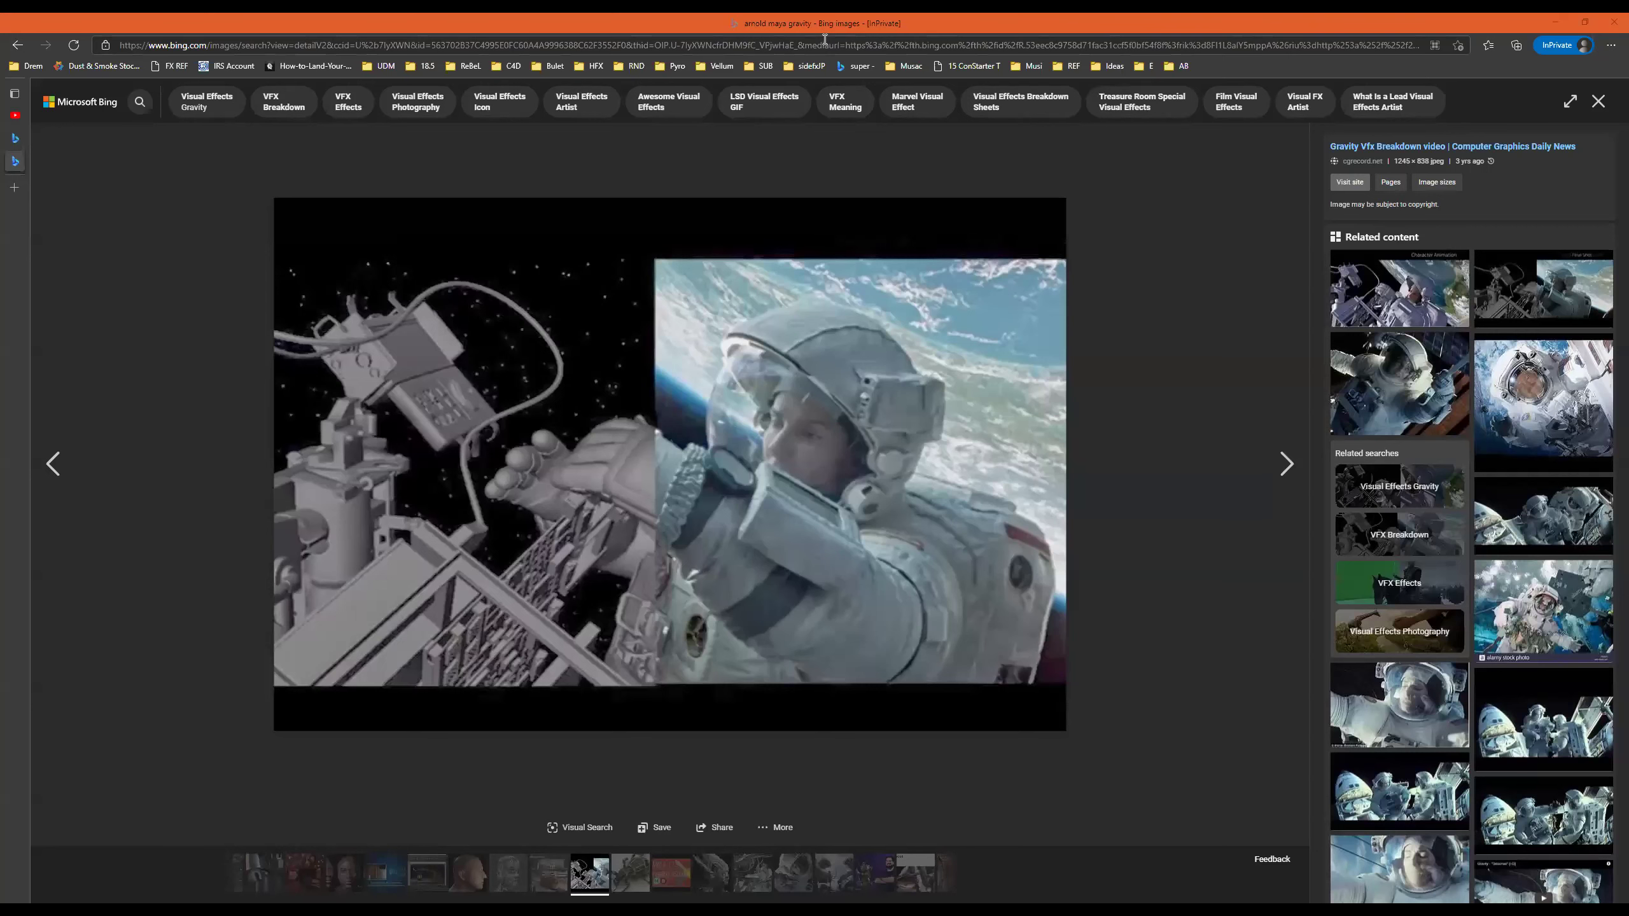
# Search Bing images for 'specular' and browse the red, pink-blue and glossy sphere images
pyautogui.click(826, 40)
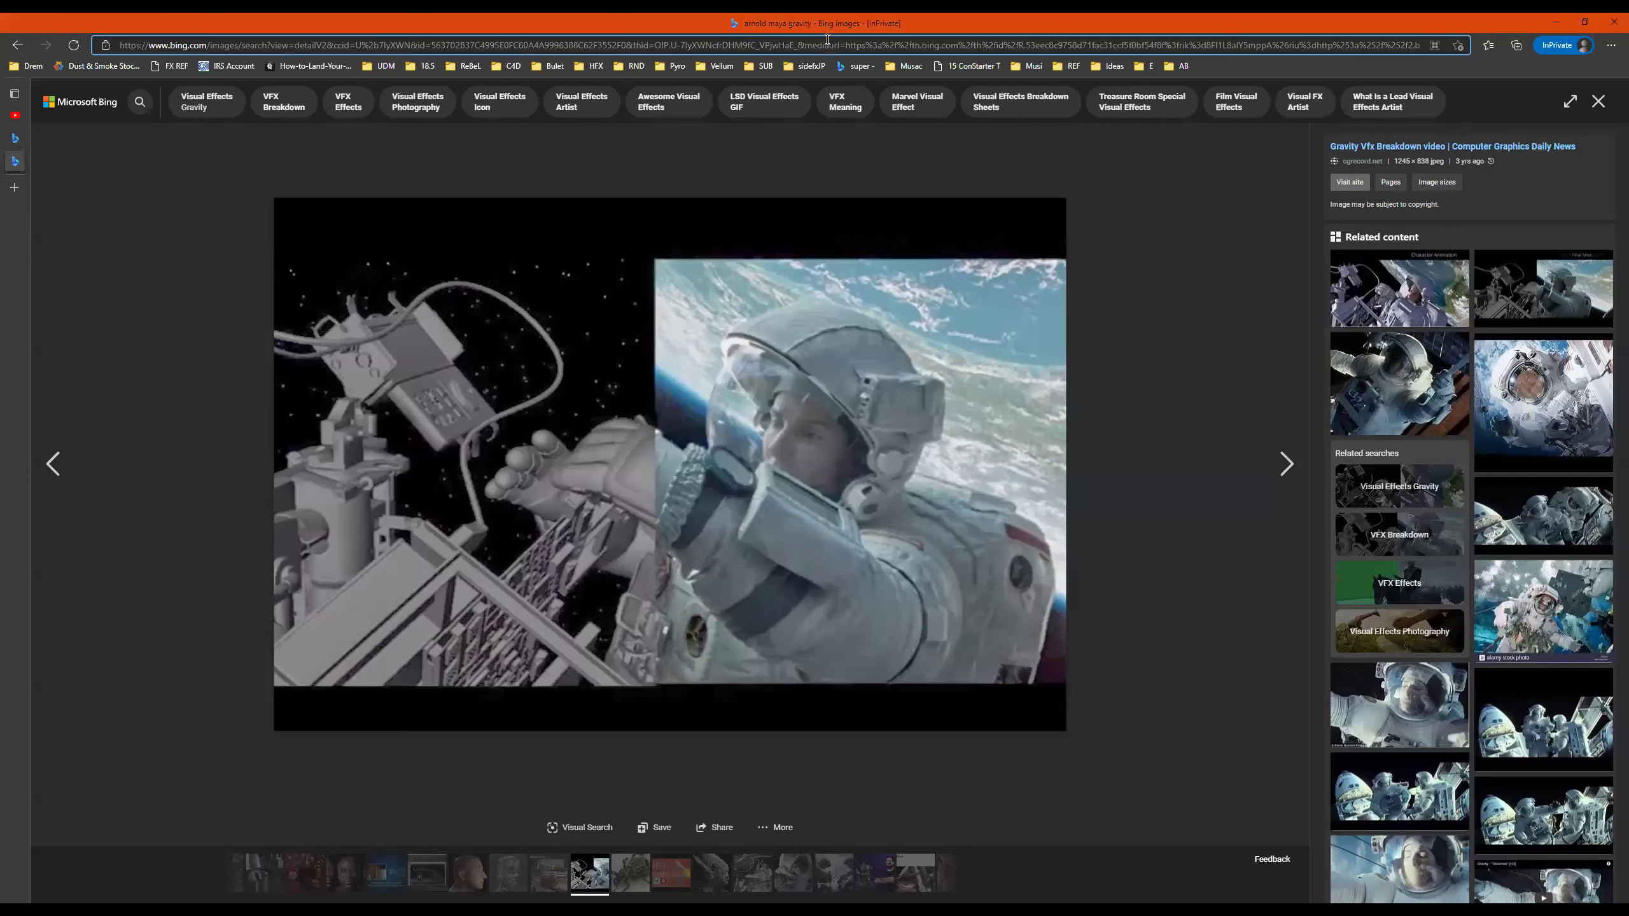
pyautogui.hotkey('ctrl', 'a')
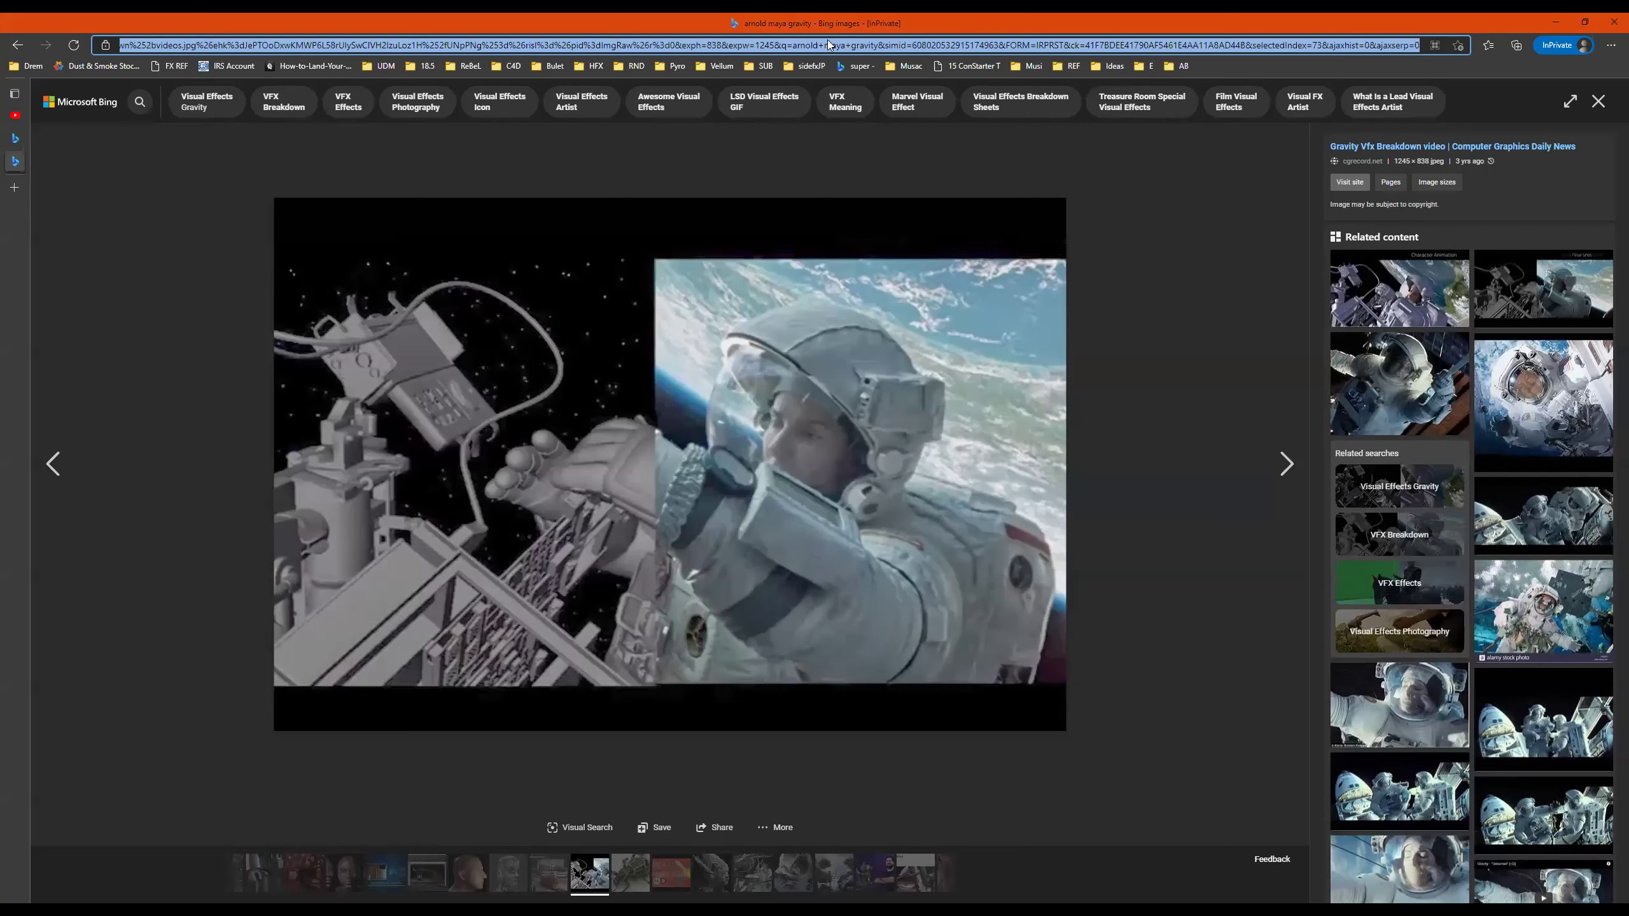
pyautogui.write('specular')
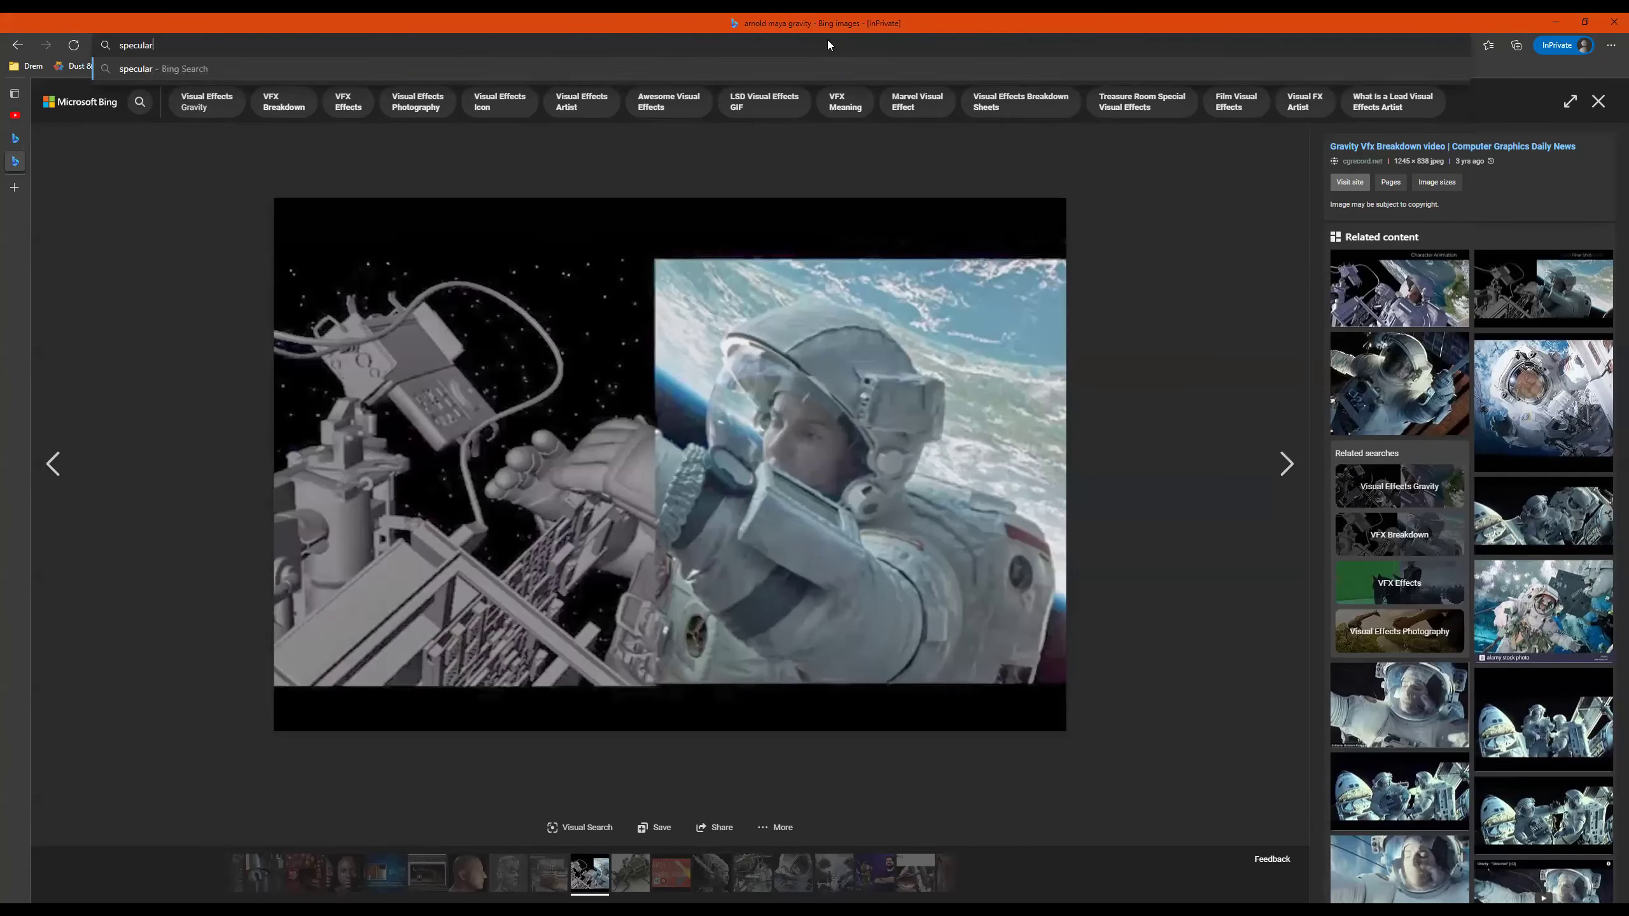
pyautogui.press('Return')
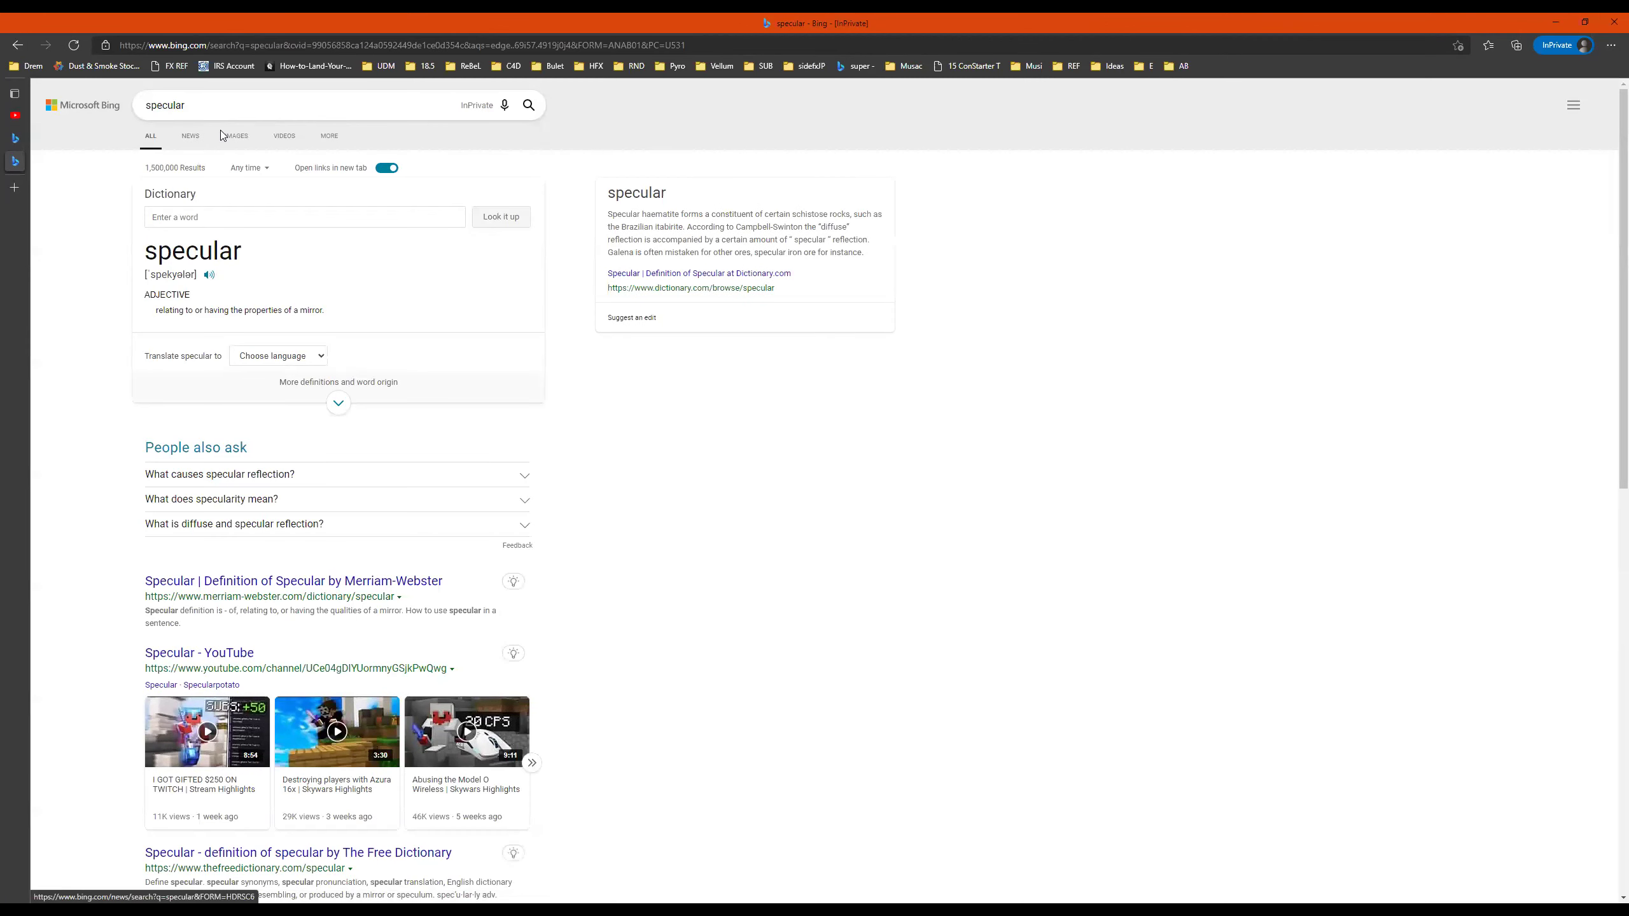
pyautogui.click(236, 135)
pyautogui.click(117, 260)
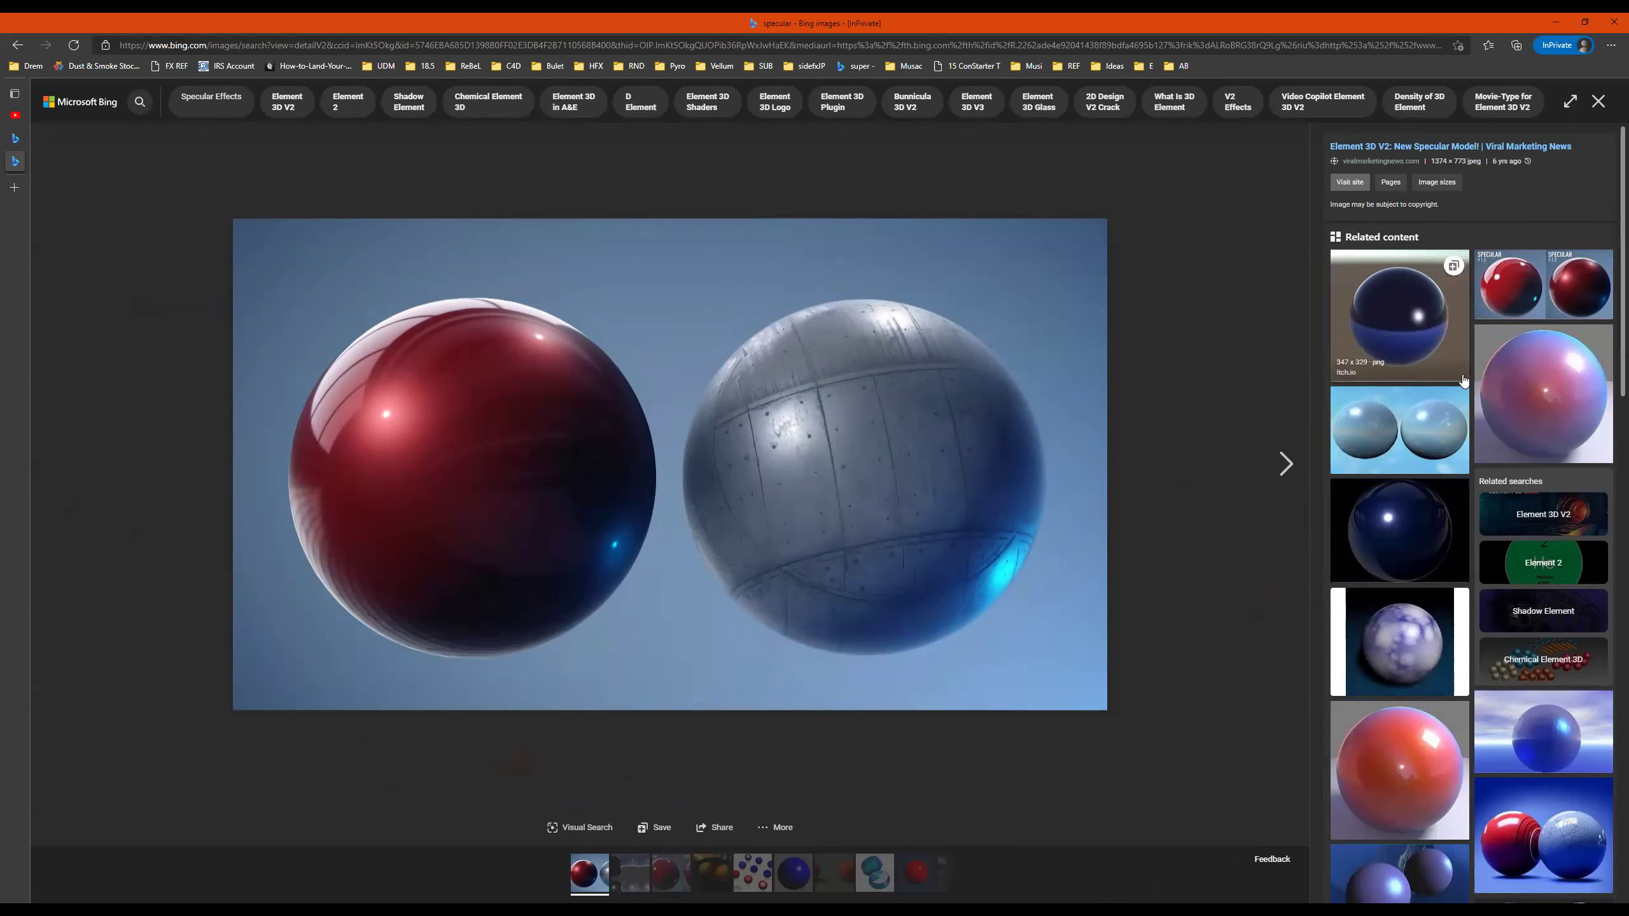
pyautogui.click(1518, 363)
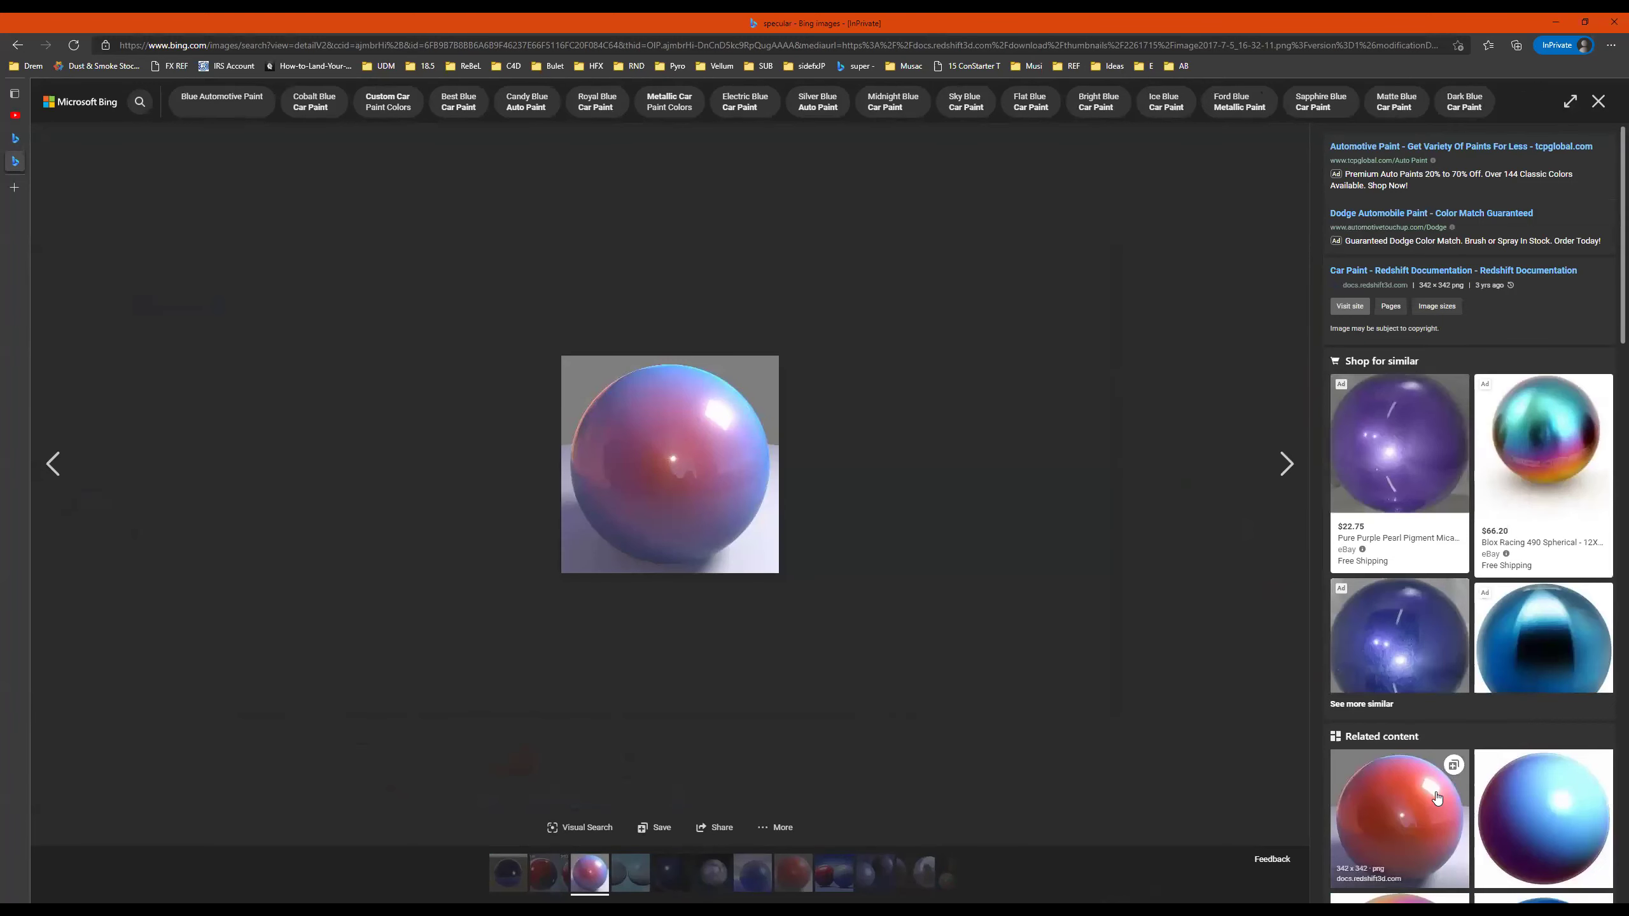
pyautogui.click(1430, 806)
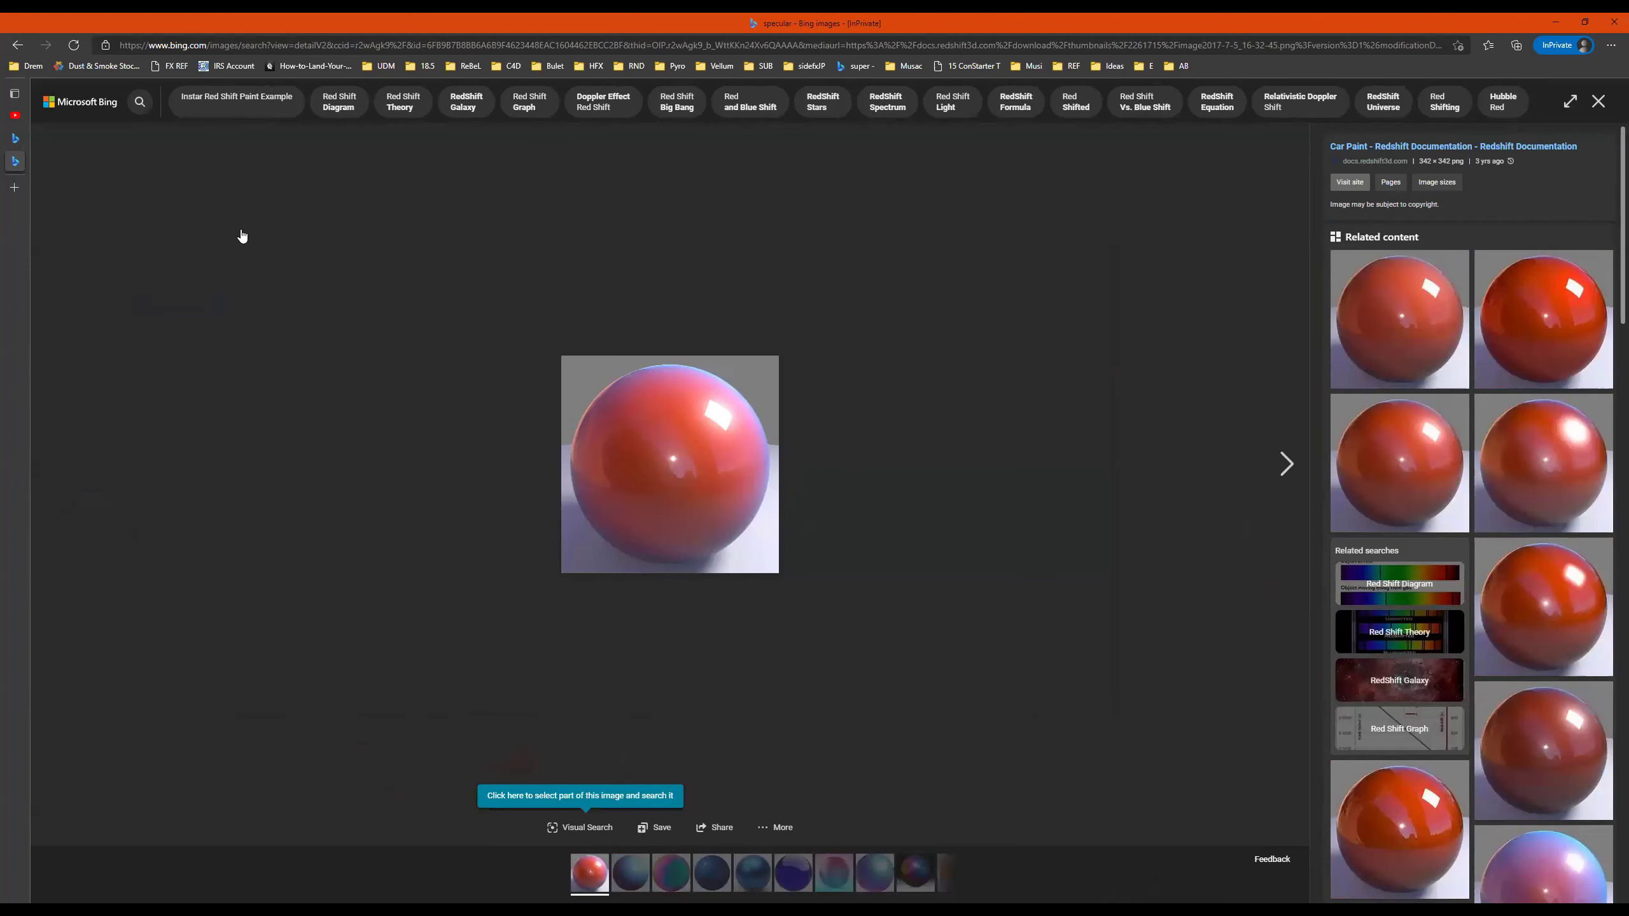
pyautogui.hotkey('alt', 'Left')
pyautogui.hotkey('alt', 'Left')
pyautogui.hotkey('alt', 'Left')
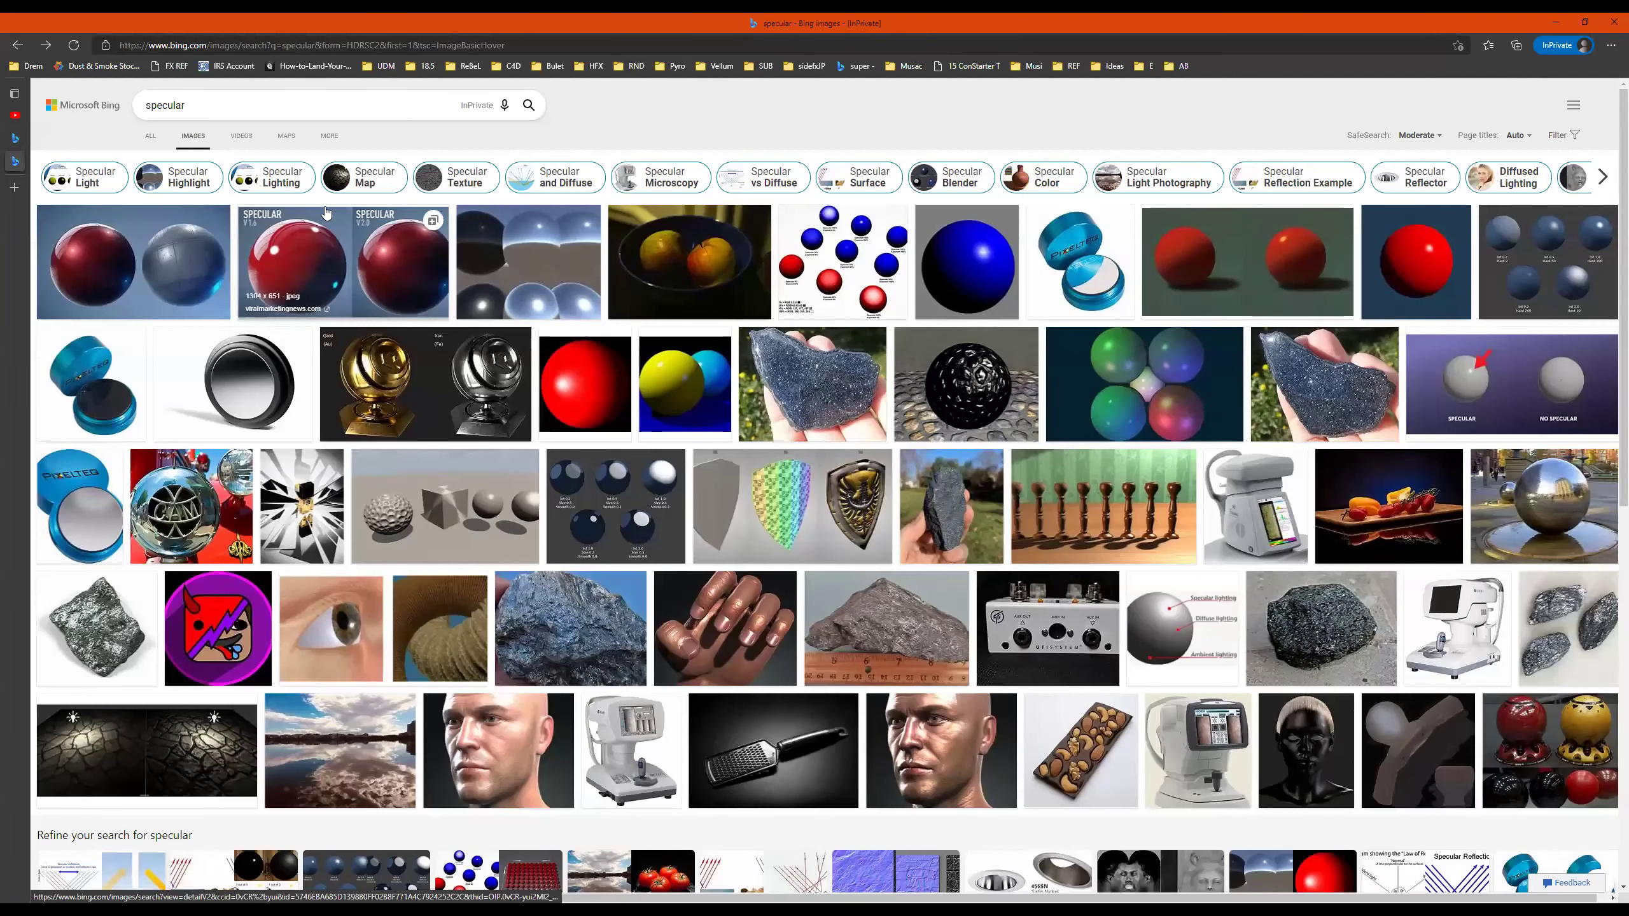
# Refine the search to 'specular apple' and open the apple reflection image
pyautogui.click(262, 100)
pyautogui.write('apple')
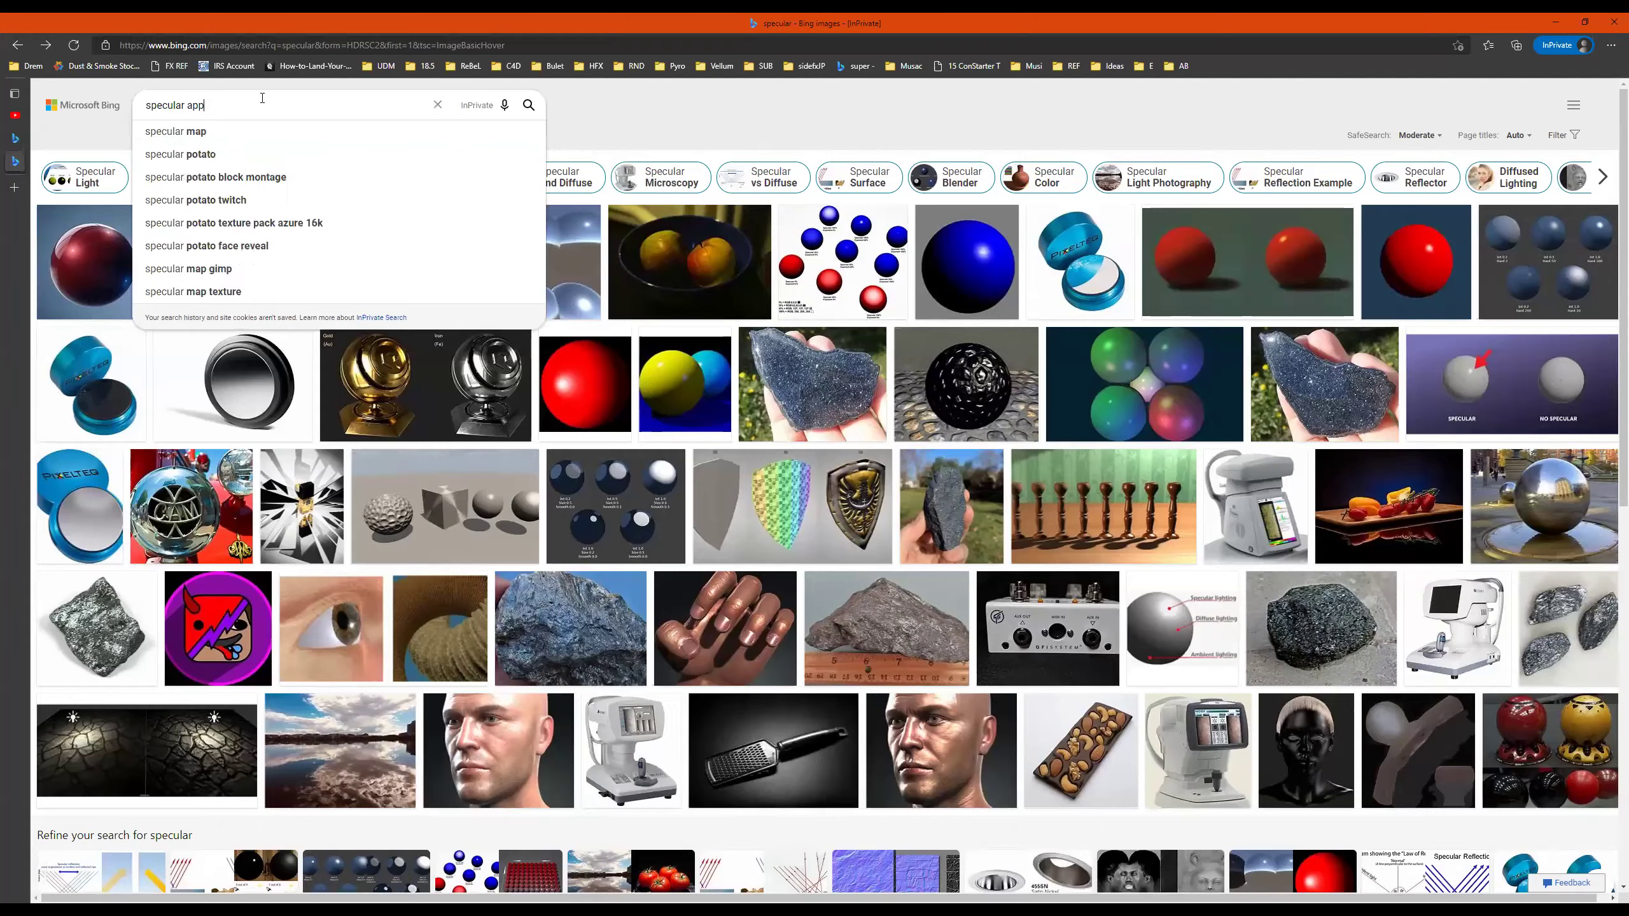
pyautogui.press('Return')
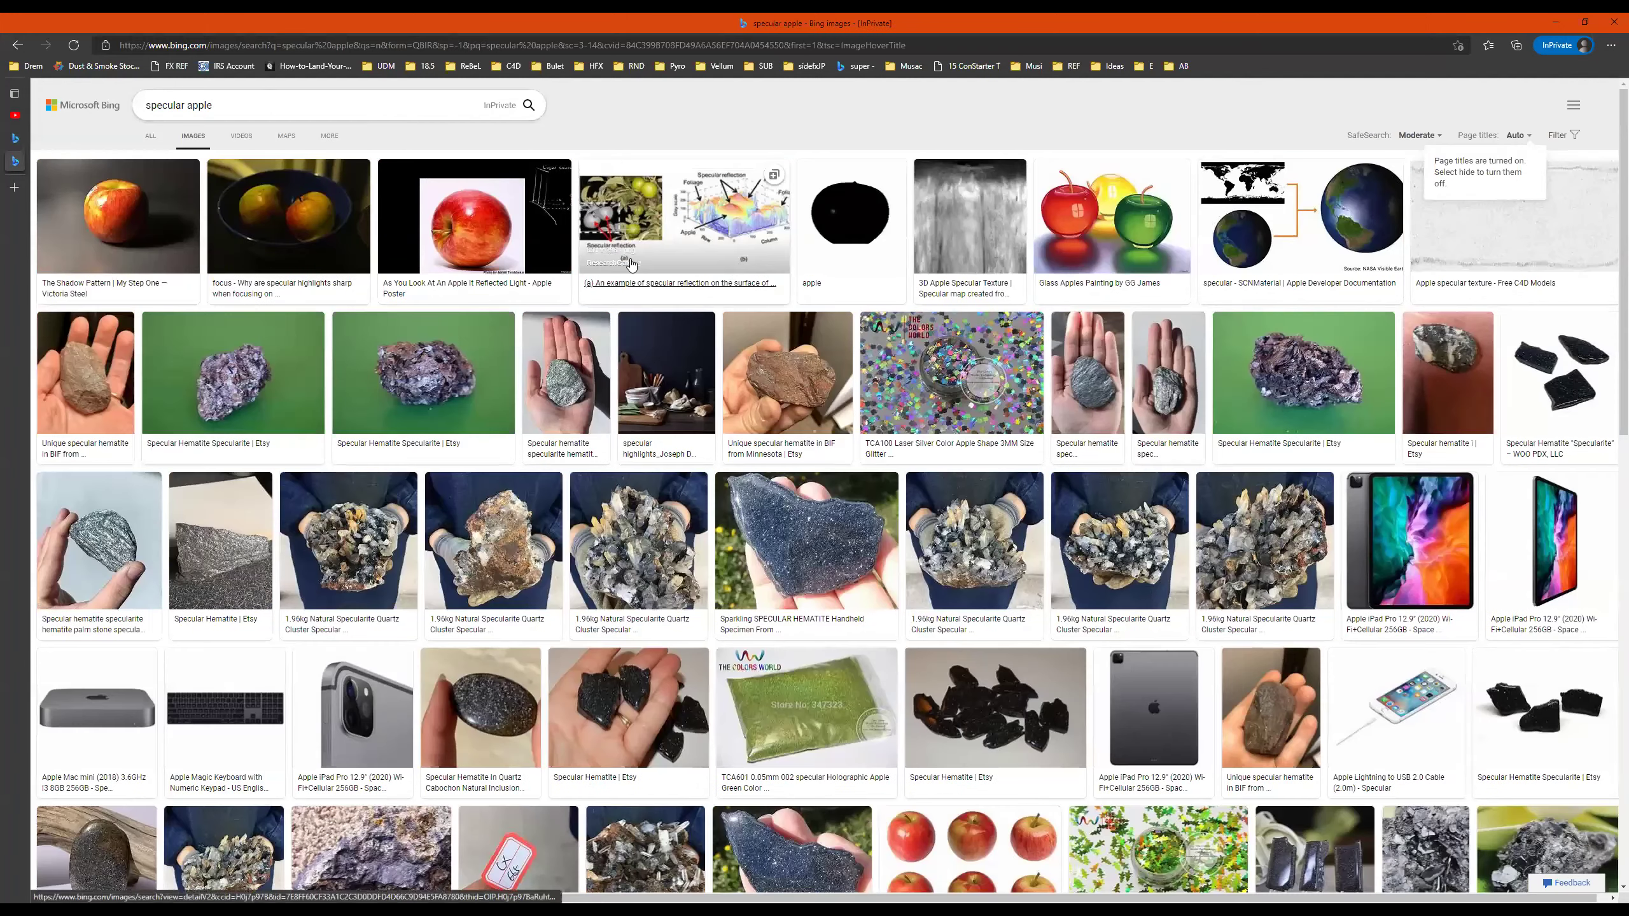
pyautogui.click(448, 225)
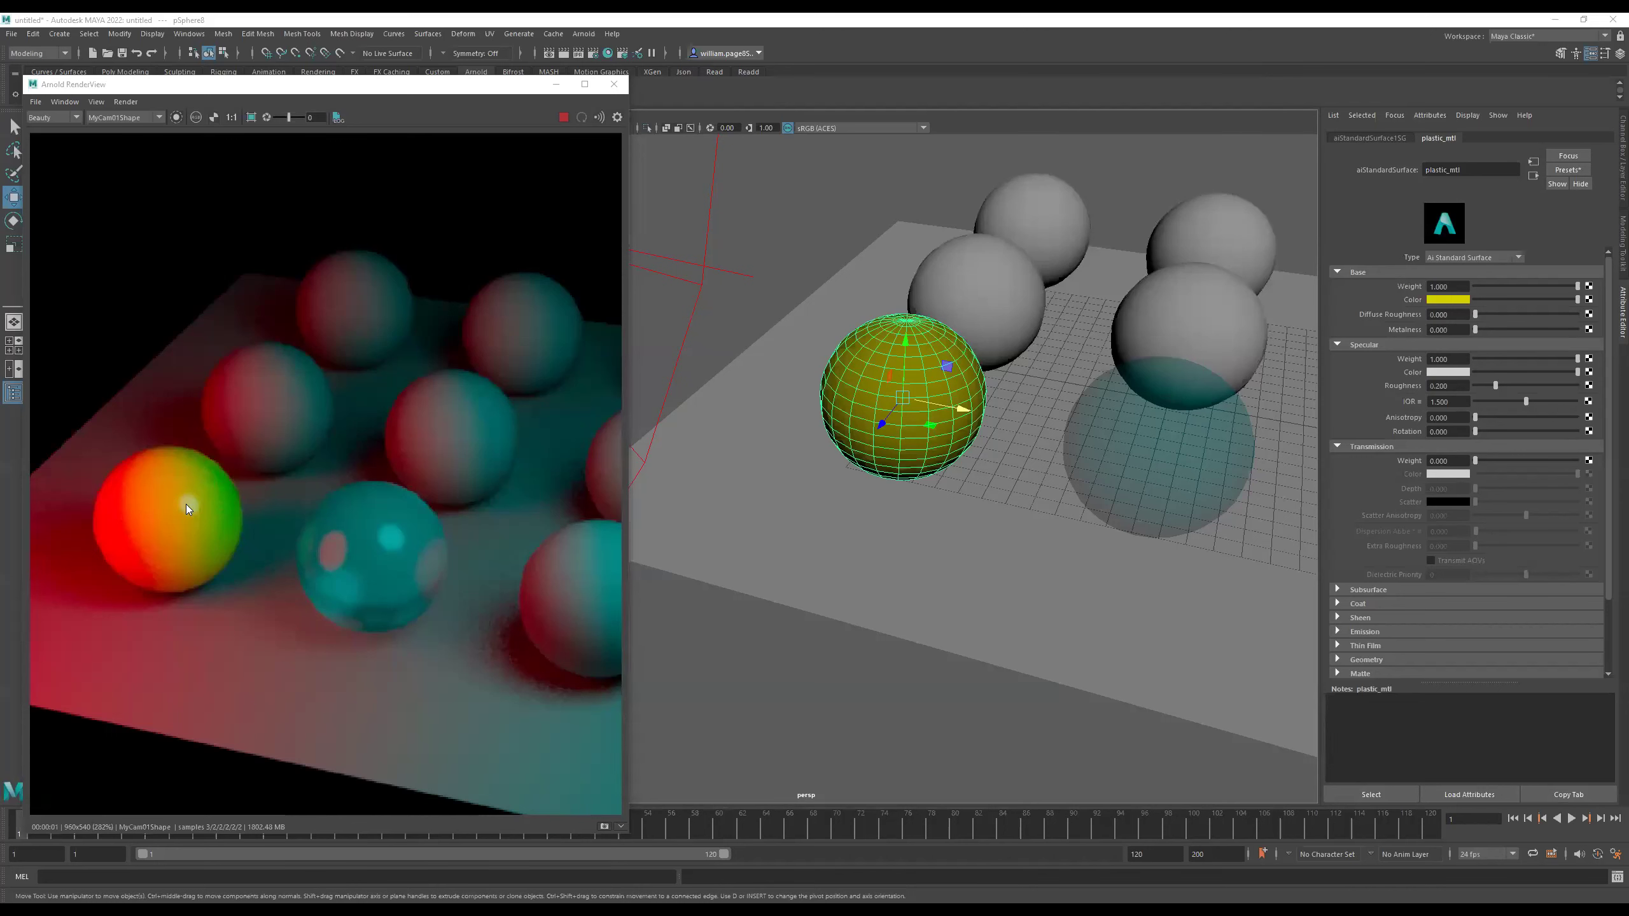
# Set plastic_mtl's specular colour to white and its specular roughness to 1.000
pyautogui.click(1453, 374)
pyautogui.click(1403, 345)
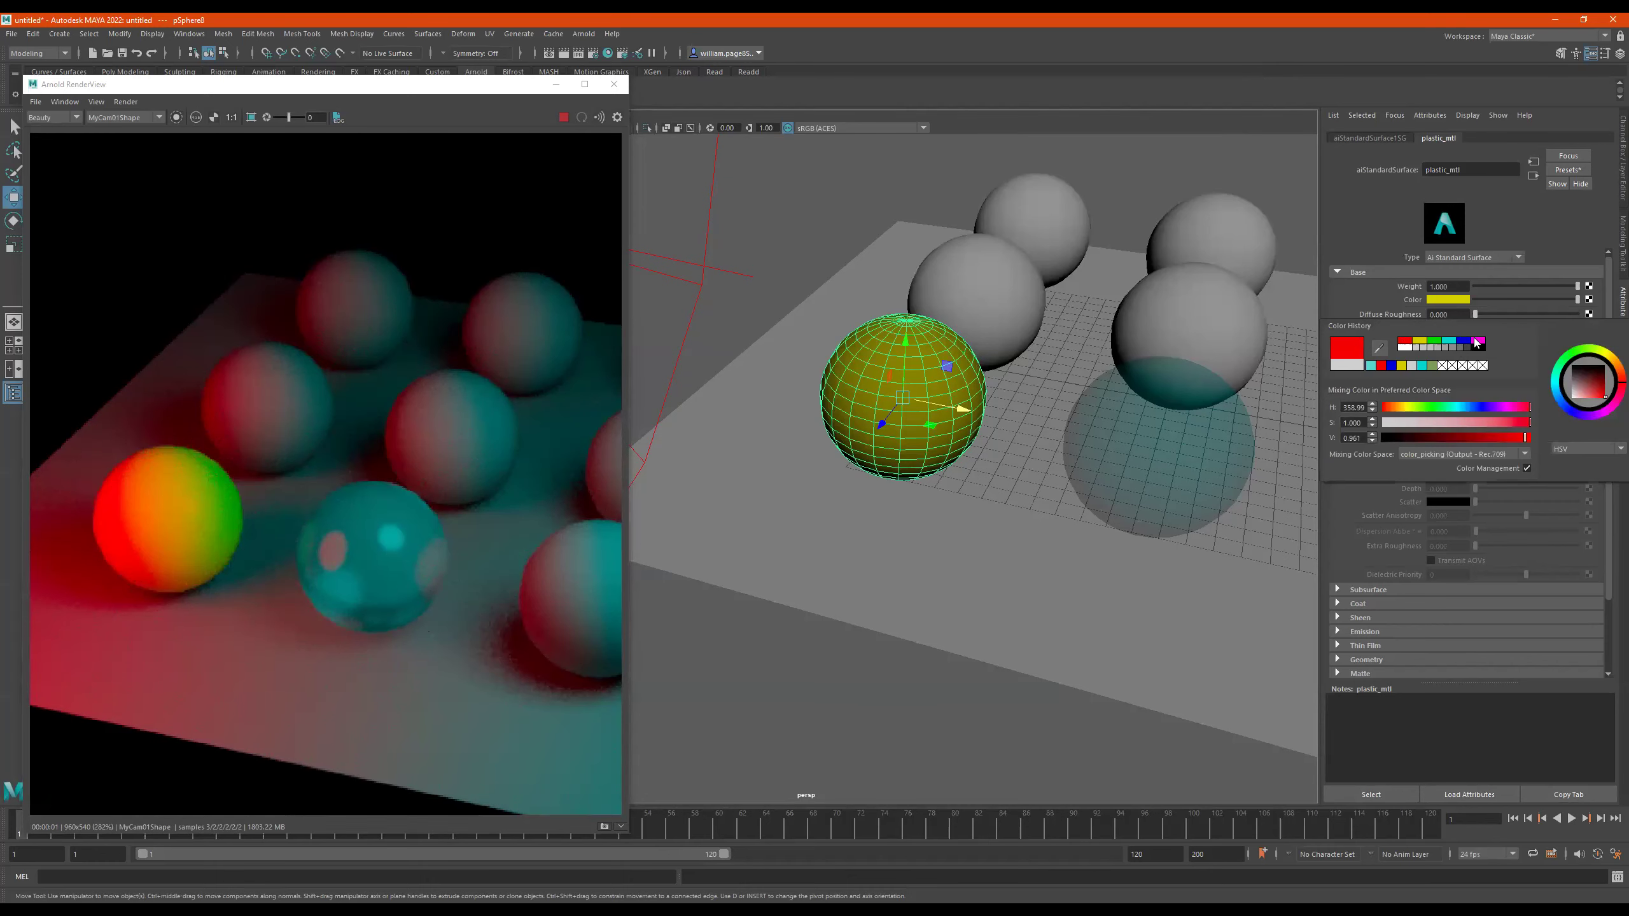
pyautogui.click(1448, 343)
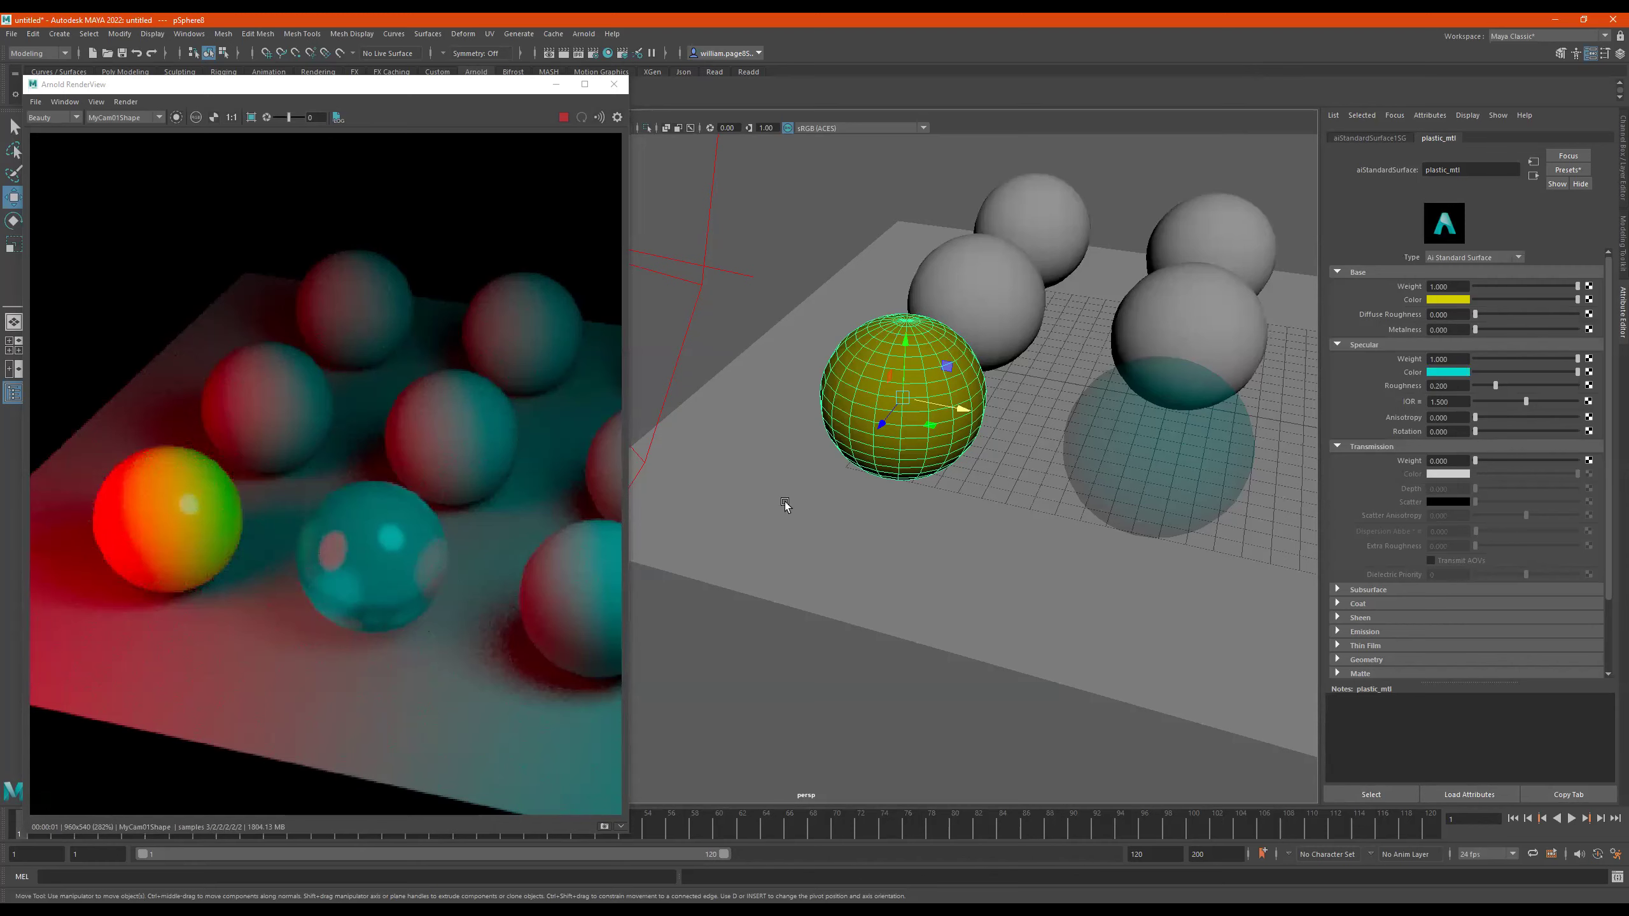
pyautogui.click(1450, 373)
pyautogui.click(1587, 375)
pyautogui.moveTo(1478, 384); pyautogui.dragTo(1469, 386)
pyautogui.moveTo(1565, 385); pyautogui.dragTo(1570, 386)
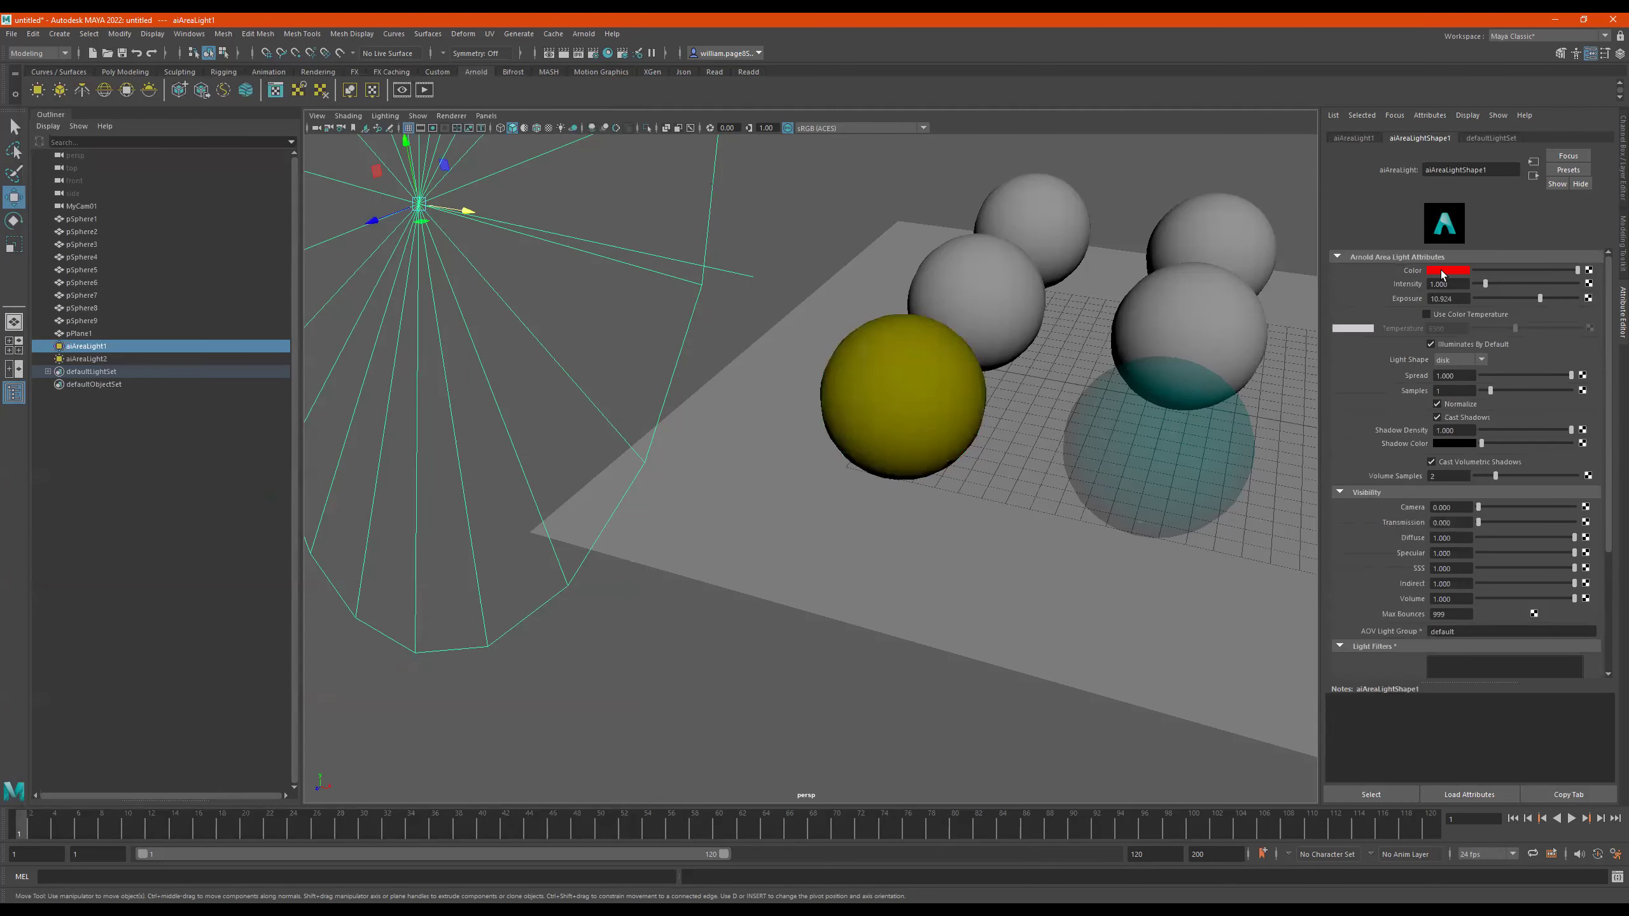
# Set the colour of both aiAreaLight1 and aiAreaLight2 to light grey
pyautogui.click(1448, 271)
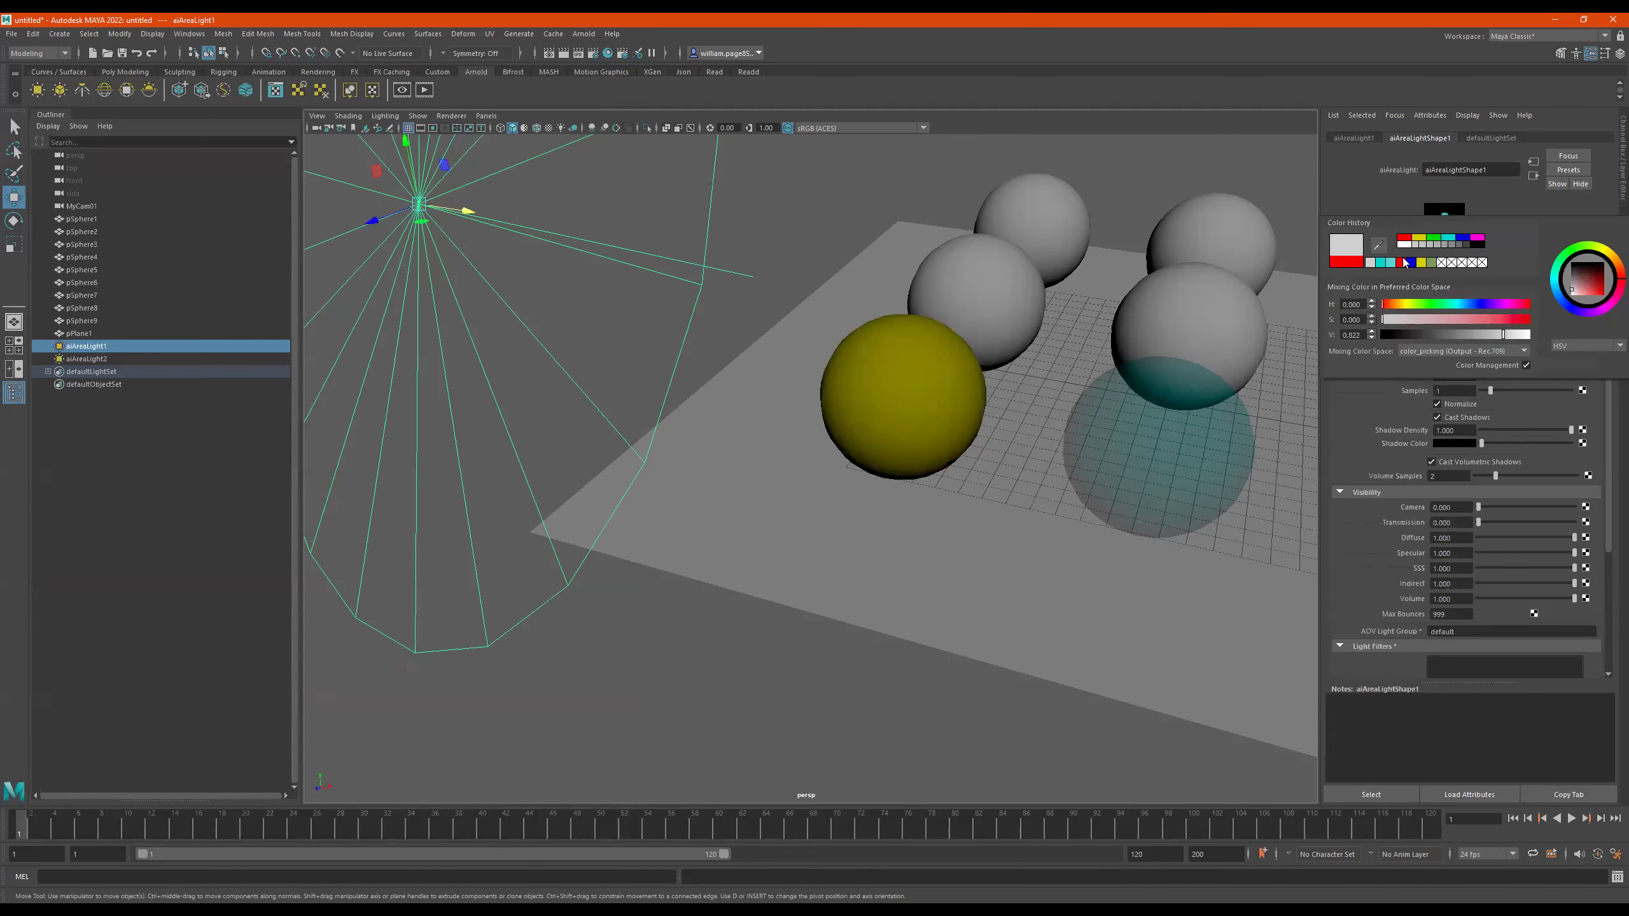
pyautogui.scroll(-5, 841, 324)
pyautogui.keyDown('alt'); pyautogui.moveTo(841, 324); pyautogui.dragTo(890, 355); pyautogui.keyUp('alt')
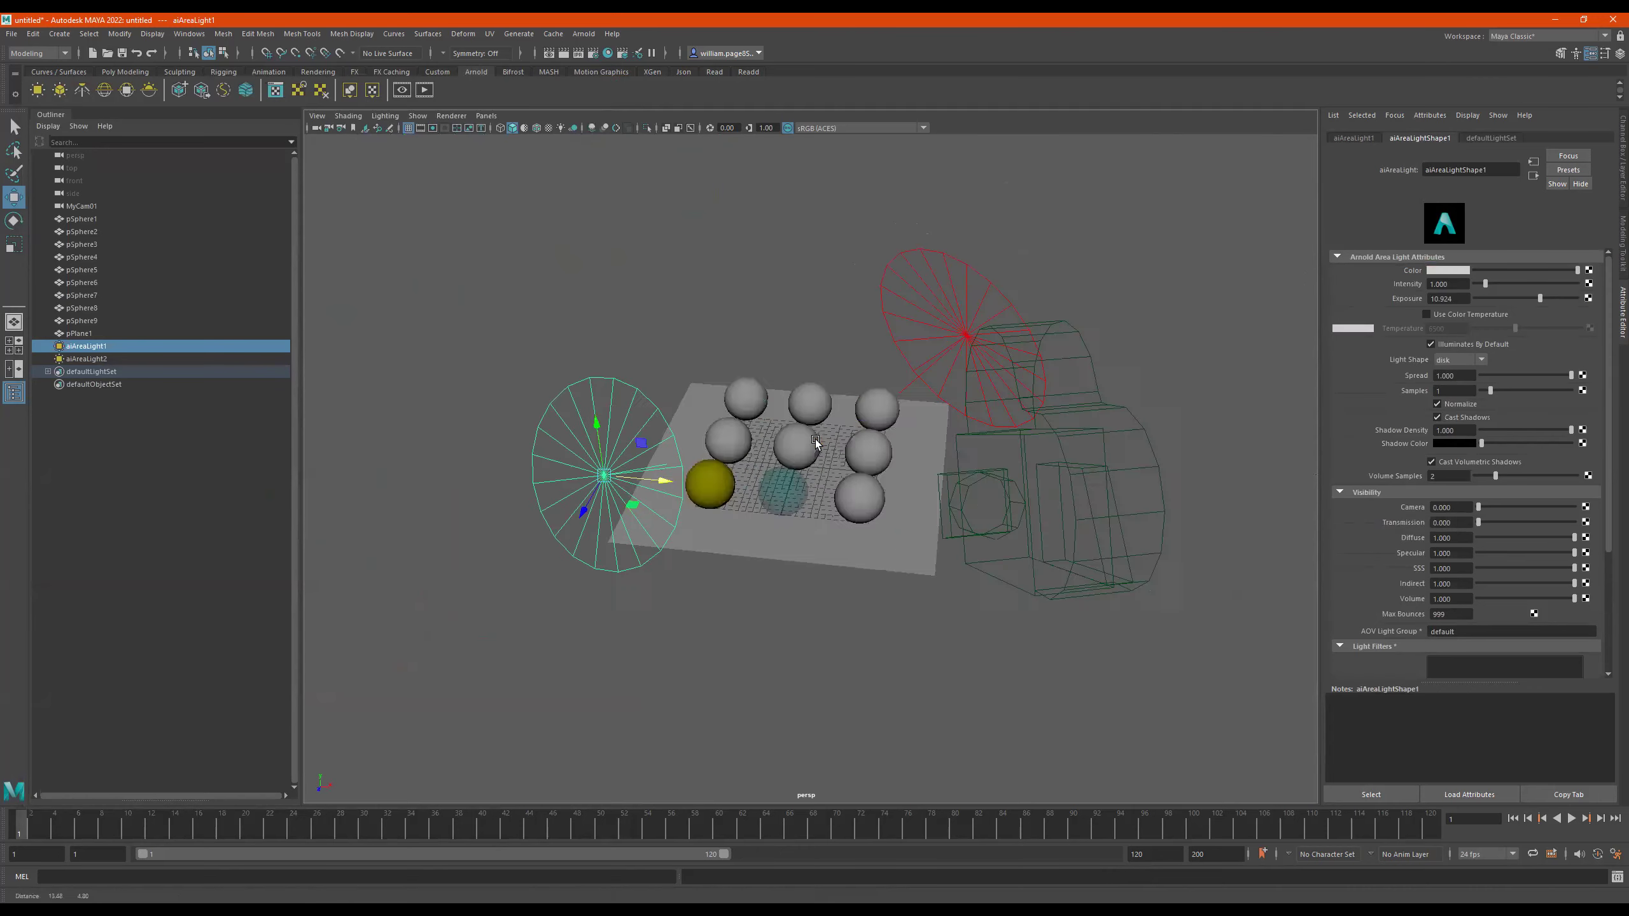
pyautogui.click(889, 355)
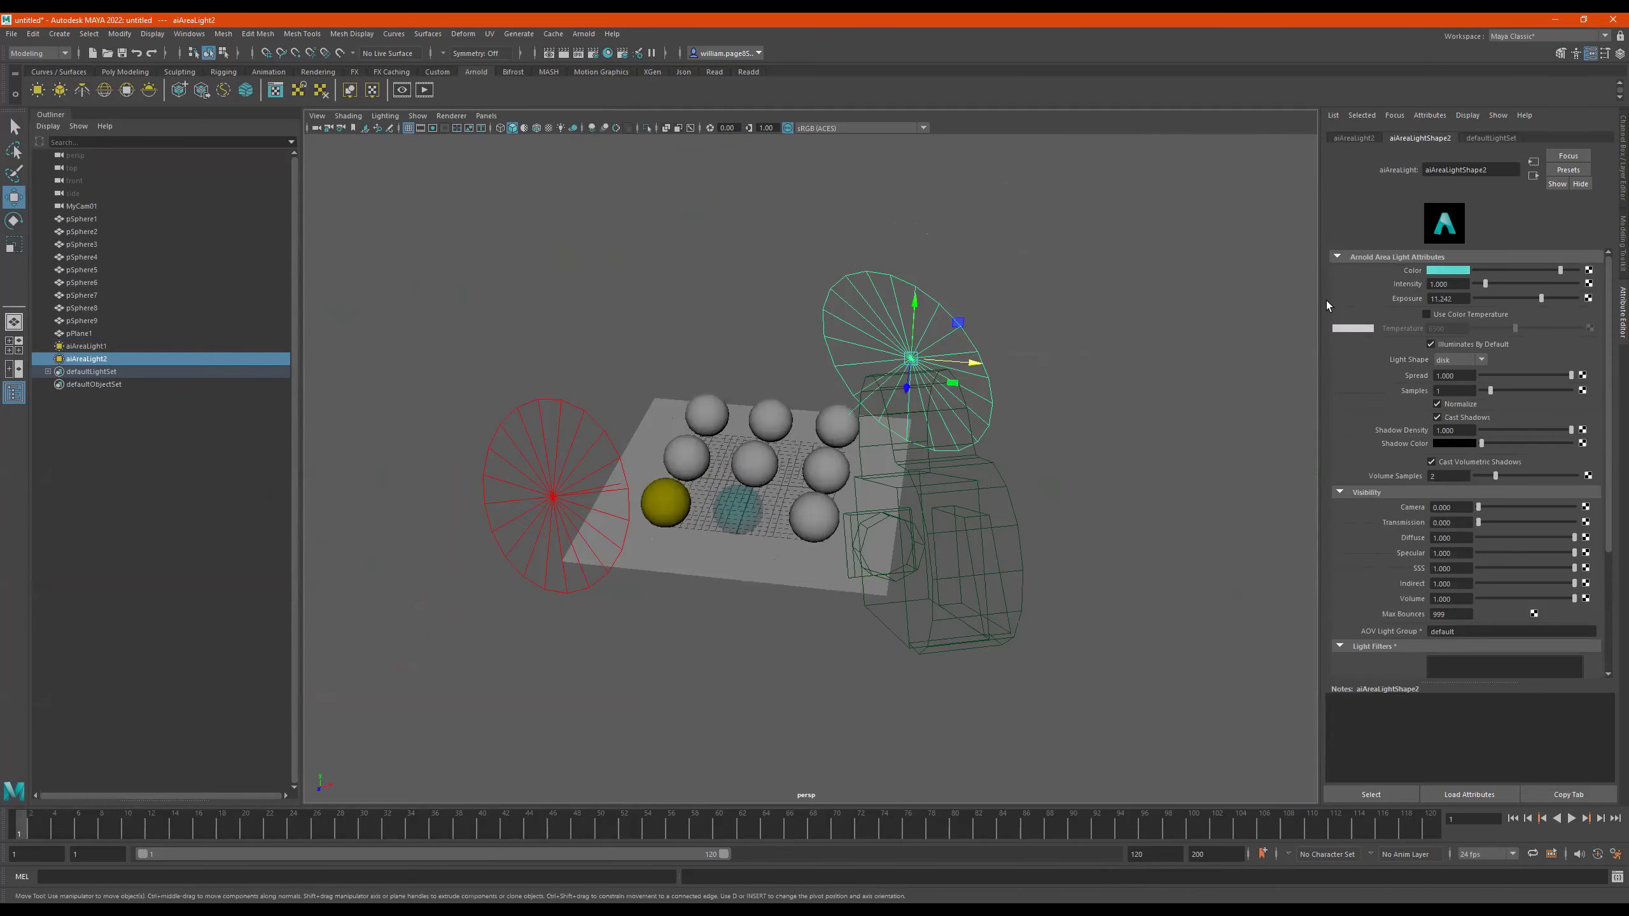
pyautogui.click(1448, 271)
pyautogui.click(1592, 281)
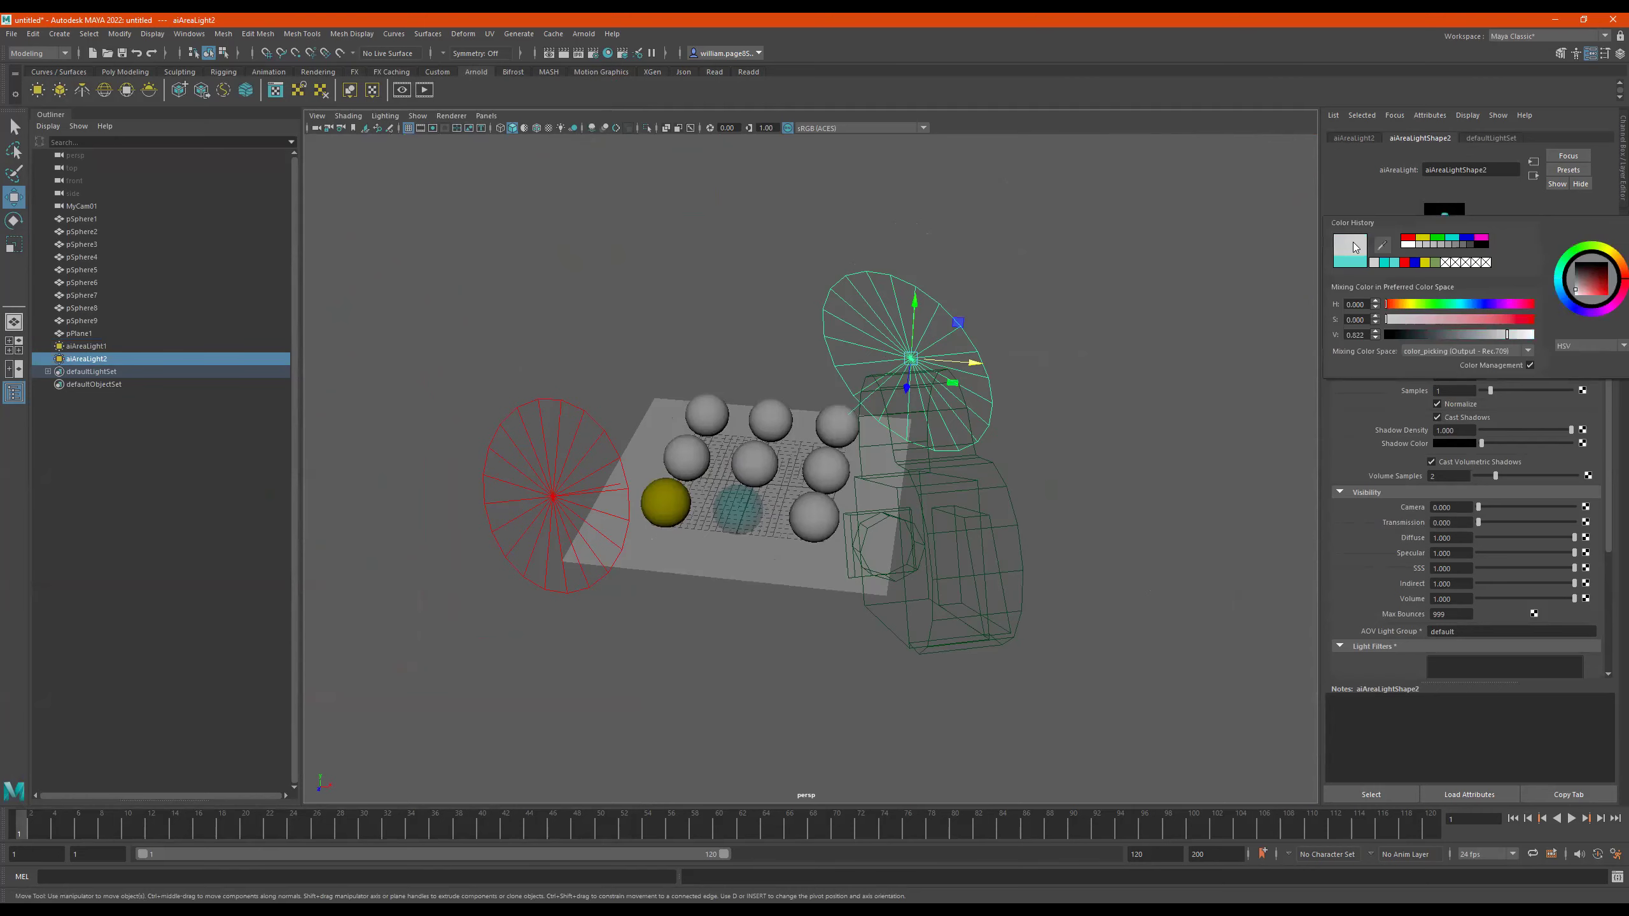
# Render the scene in Arnold RenderView and select the yellow sphere
pyautogui.click(429, 93)
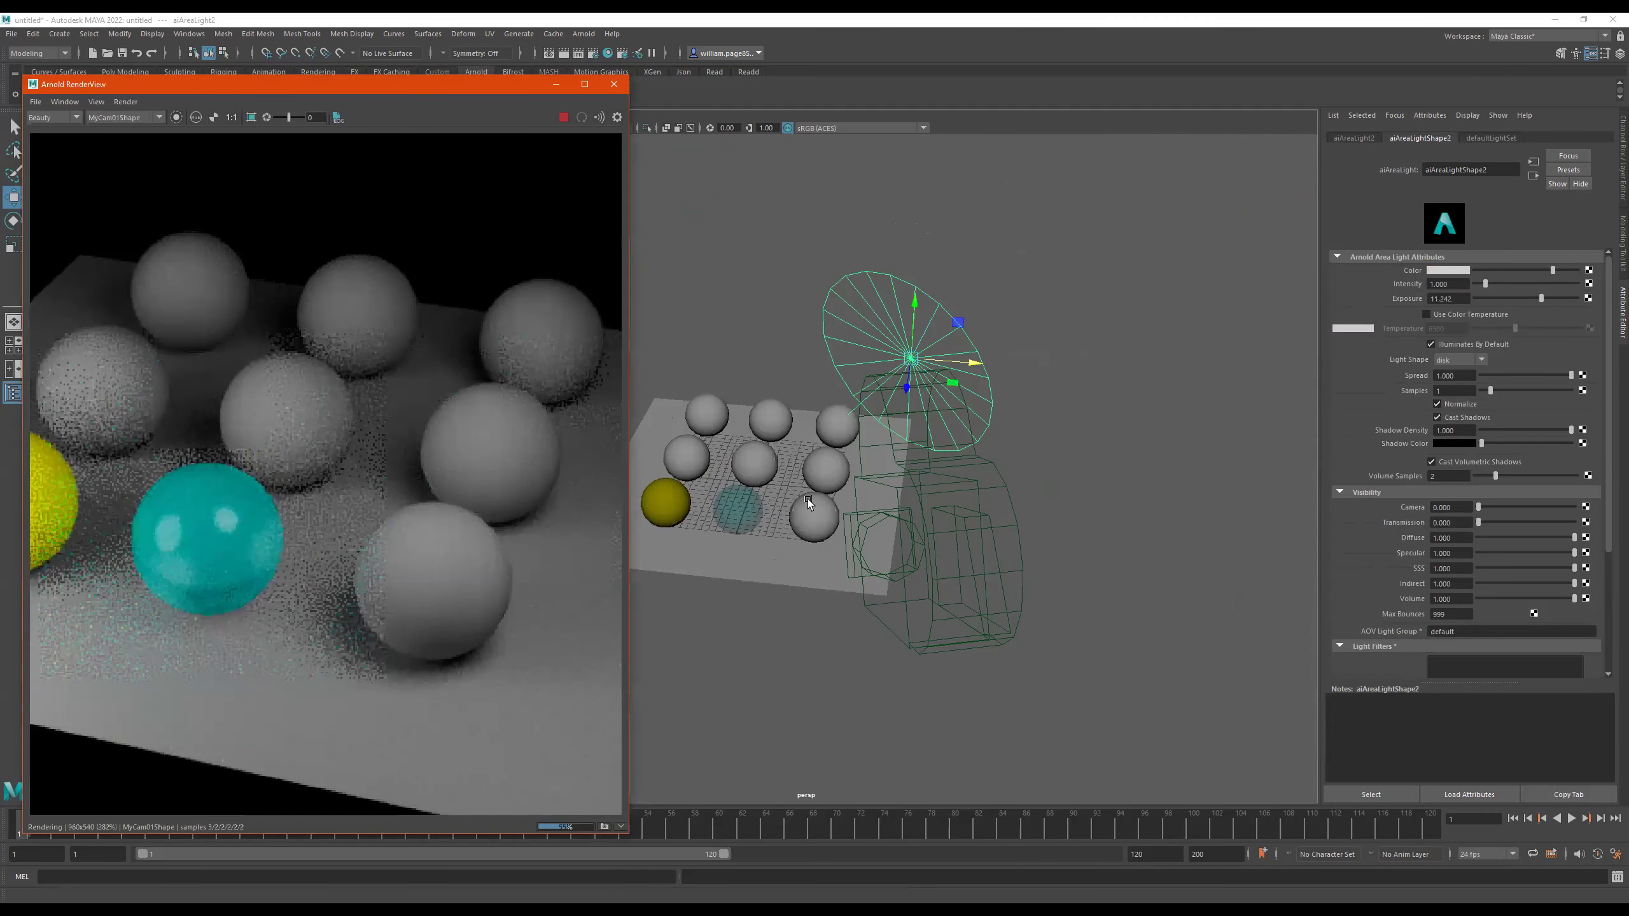
pyautogui.scroll(-5, 335, 512)
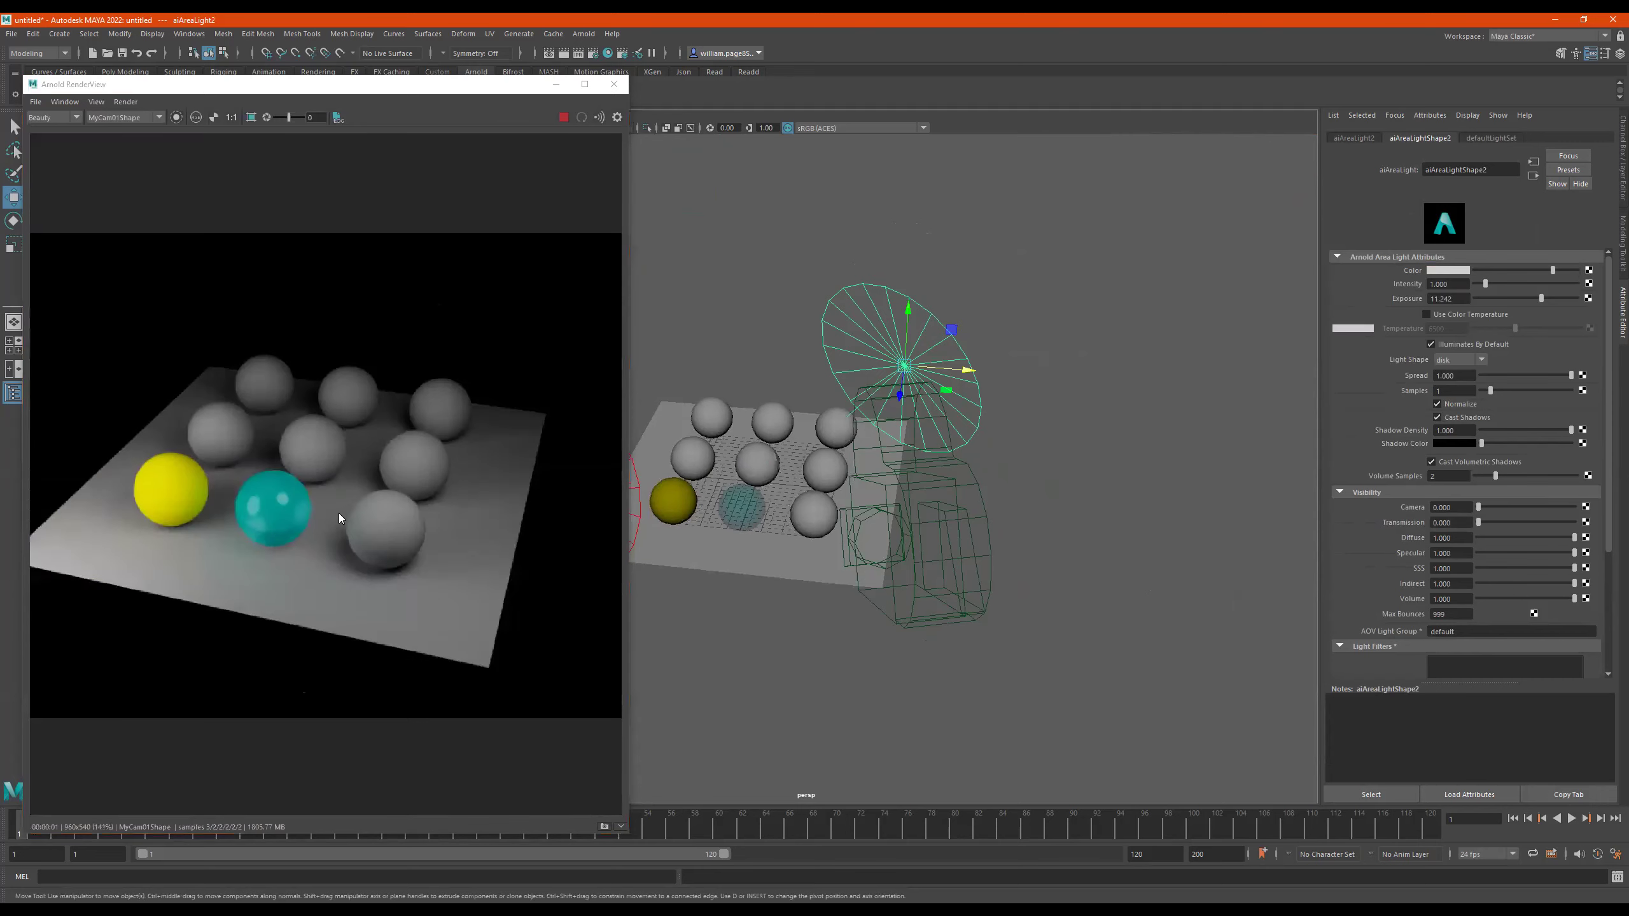
pyautogui.scroll(3, 268, 497)
pyautogui.scroll(2, 834, 532)
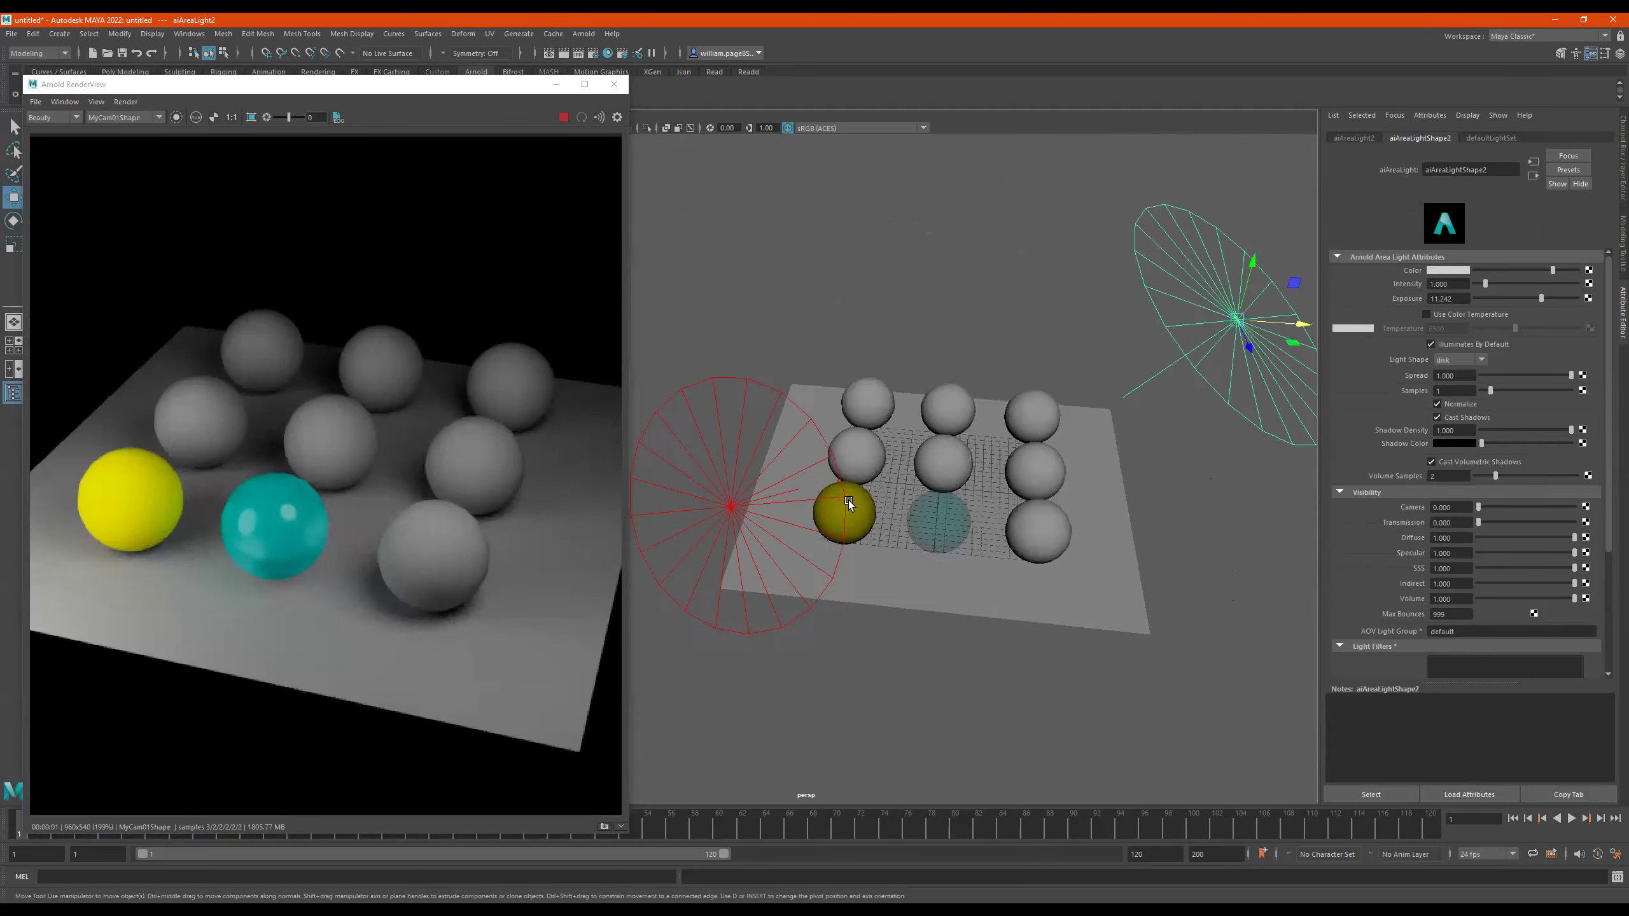
pyautogui.scroll(2, 872, 510)
pyautogui.scroll(2, 891, 525)
pyautogui.click(898, 536)
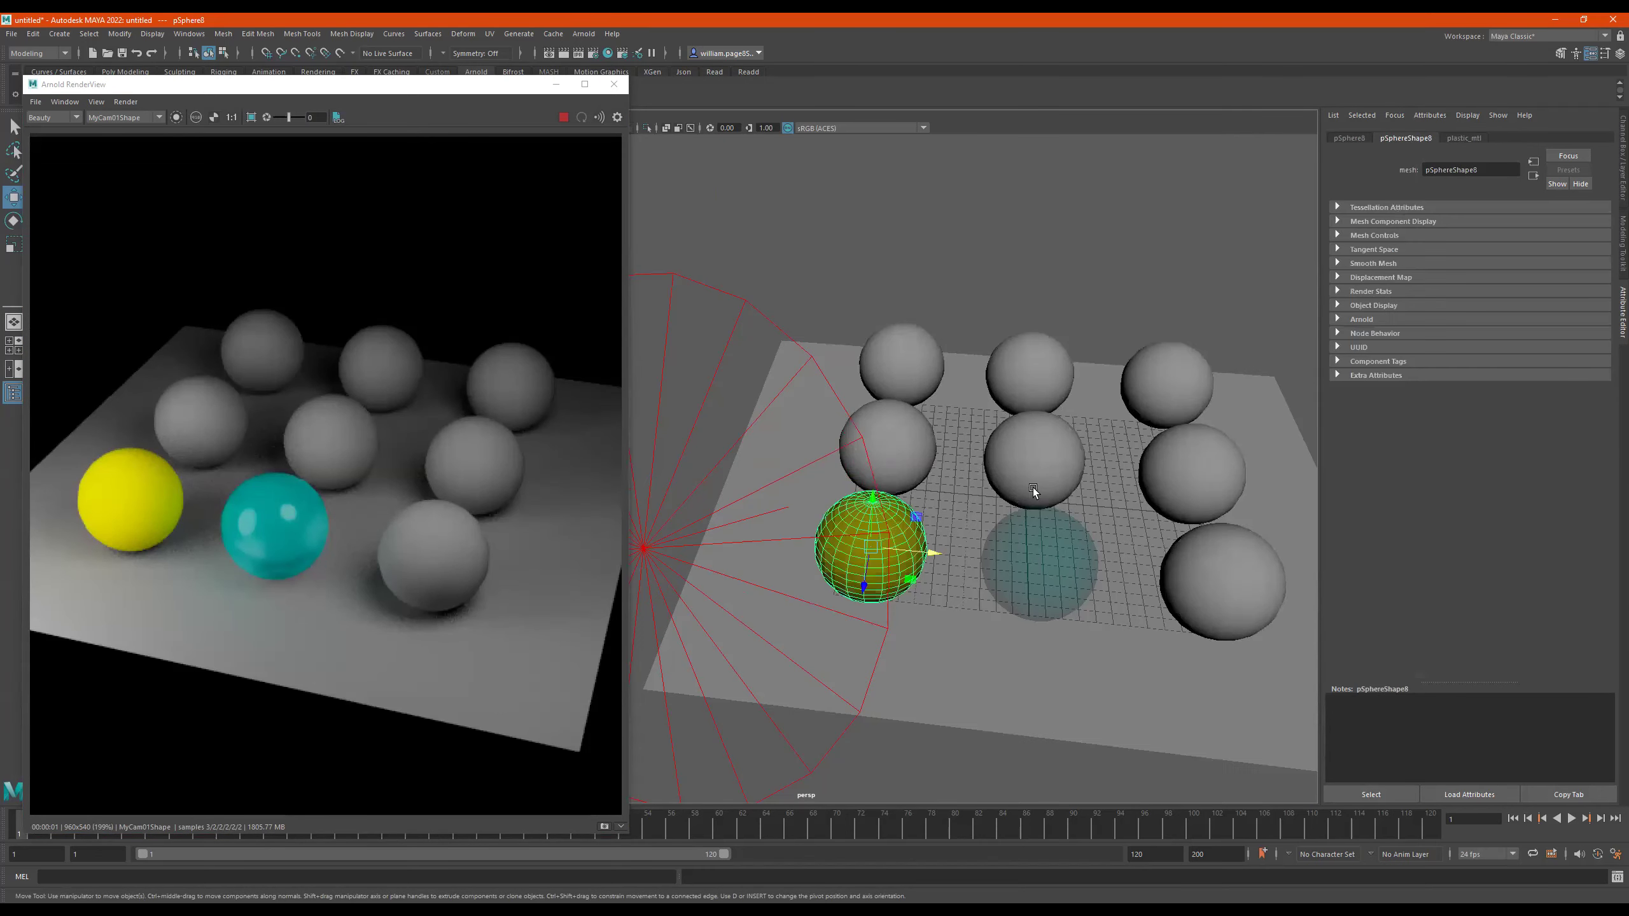
# Set the yellow sphere's plastic_mtl specular roughness to 0 for a glossy finish
pyautogui.rightClick(890, 526)
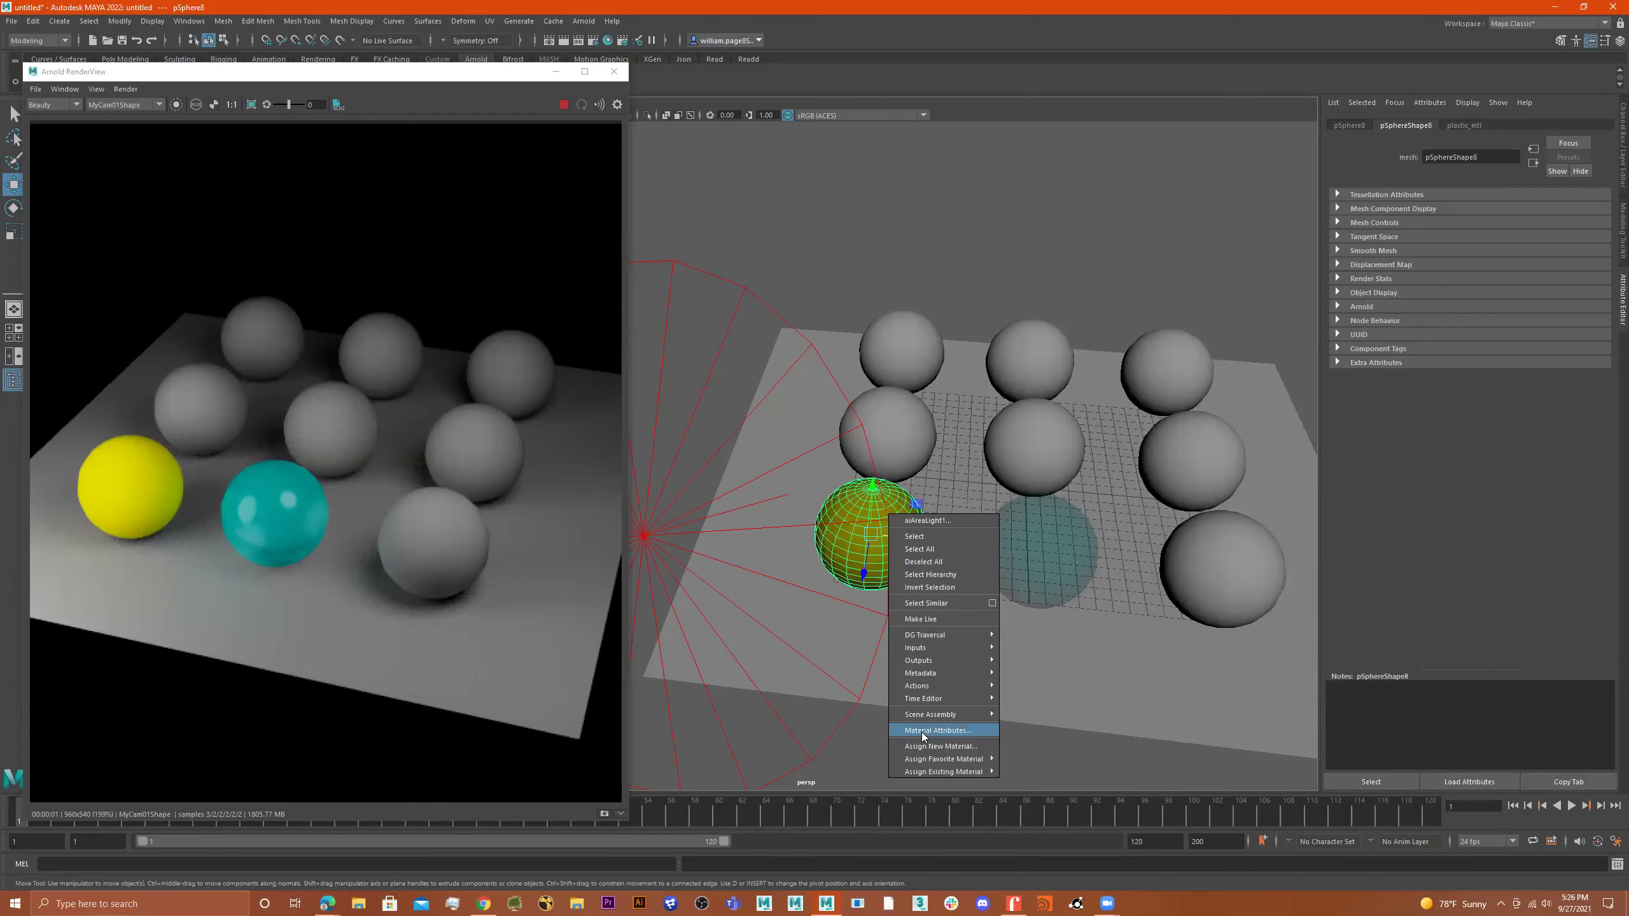
pyautogui.click(921, 733)
pyautogui.click(1465, 138)
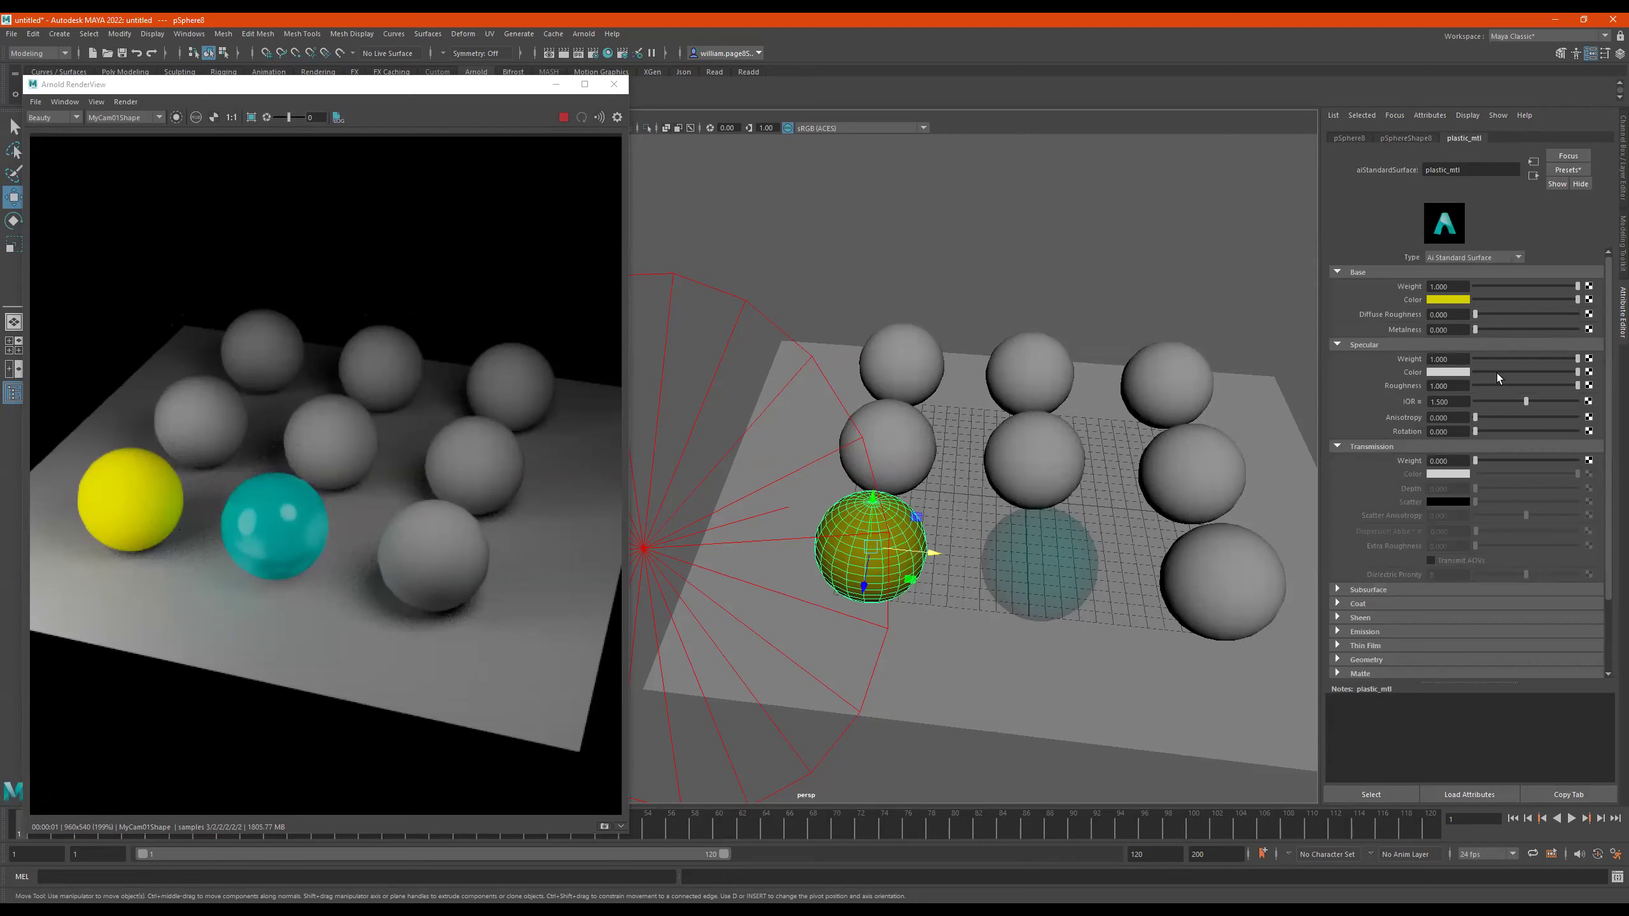
pyautogui.moveTo(1484, 386); pyautogui.dragTo(1464, 387)
# Switch the RenderView camera from MyCam01 to the perspective camera perspShape
pyautogui.keyDown('alt'); pyautogui.moveTo(800, 517); pyautogui.dragTo(992, 481); pyautogui.keyUp('alt')
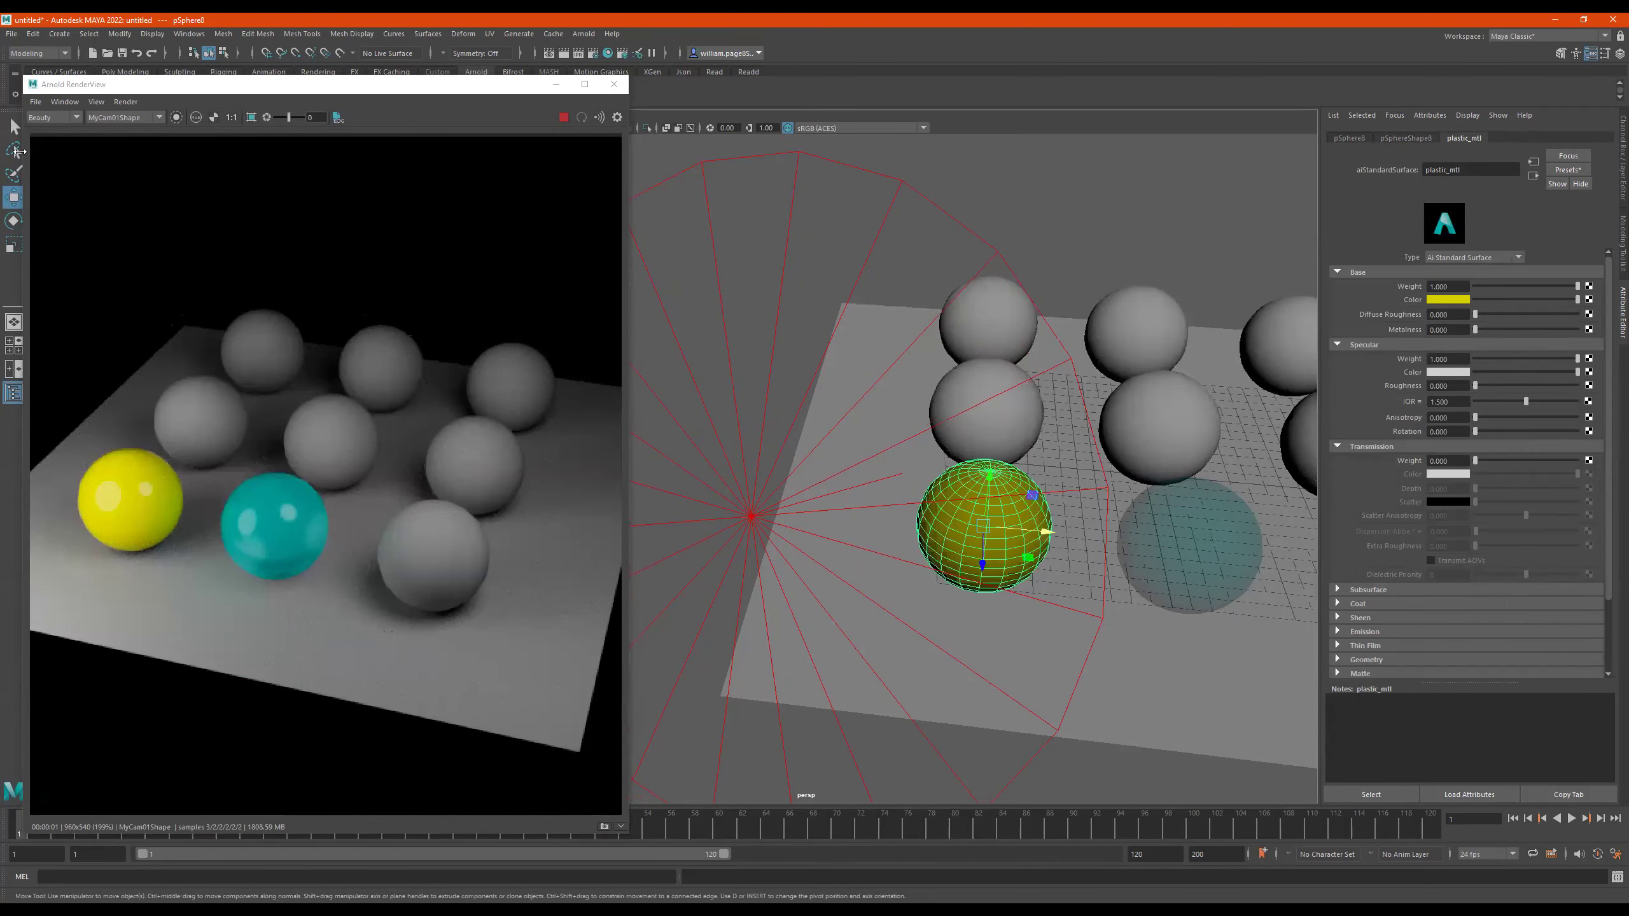
pyautogui.click(125, 118)
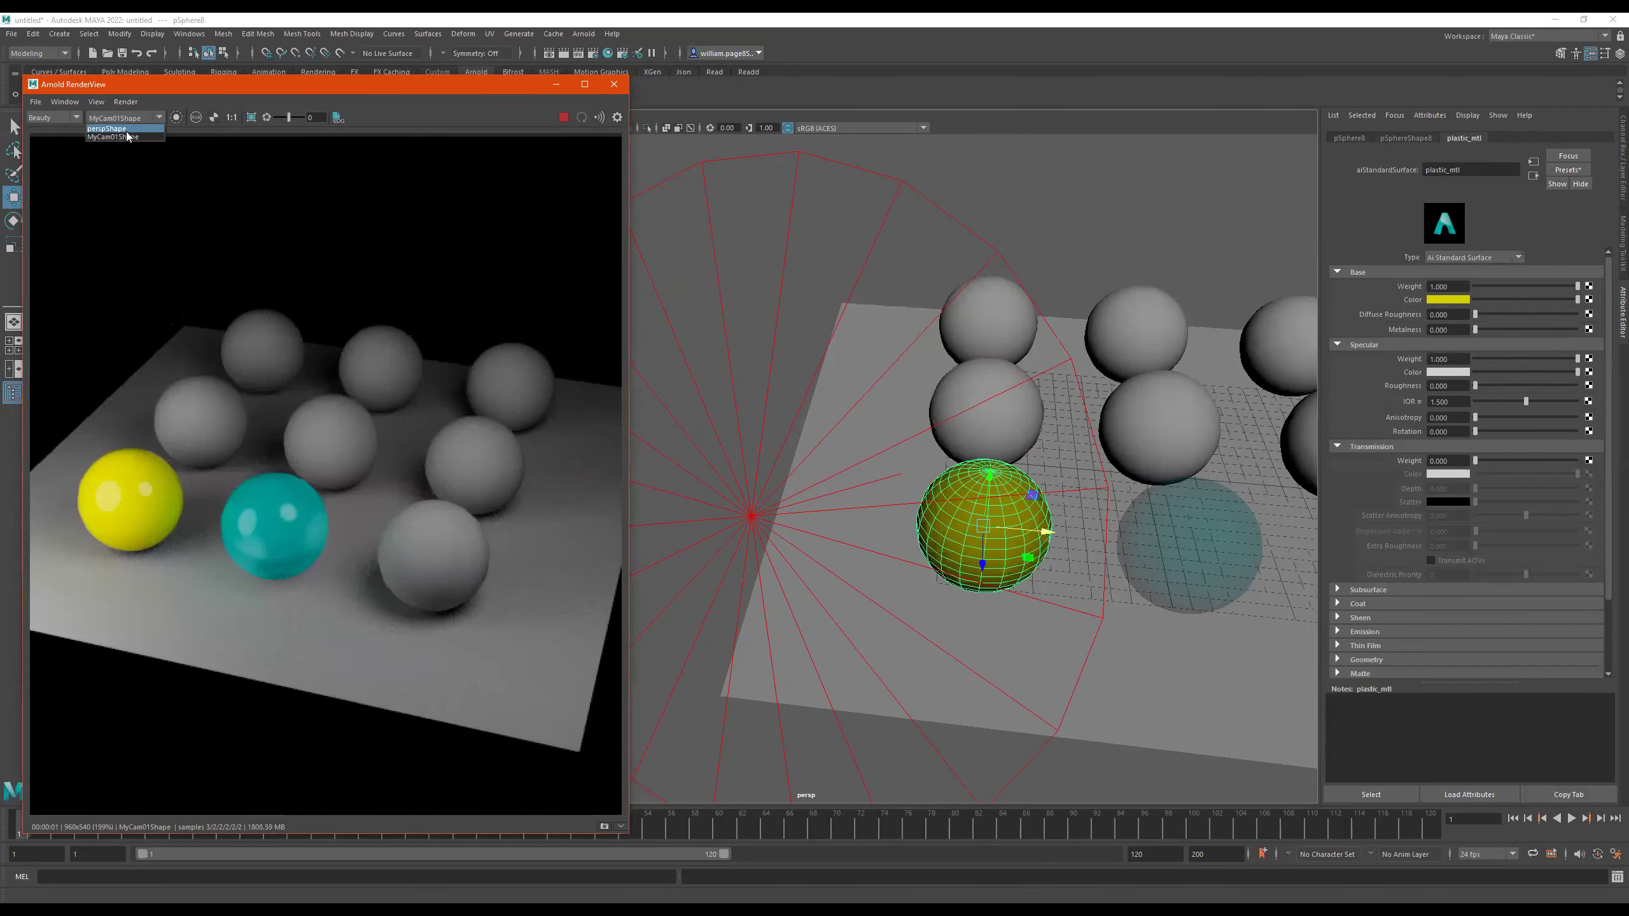
pyautogui.click(109, 128)
# Select aiAreaLight1 and lower its exposure to 10.446
pyautogui.moveTo(944, 490)
pyautogui.keyDown('alt'); pyautogui.mouseDown()
pyautogui.moveTo(886, 462)
pyautogui.moveTo(934, 461)
pyautogui.mouseUp(); pyautogui.keyUp('alt')
pyautogui.scroll(-5, 904, 456)
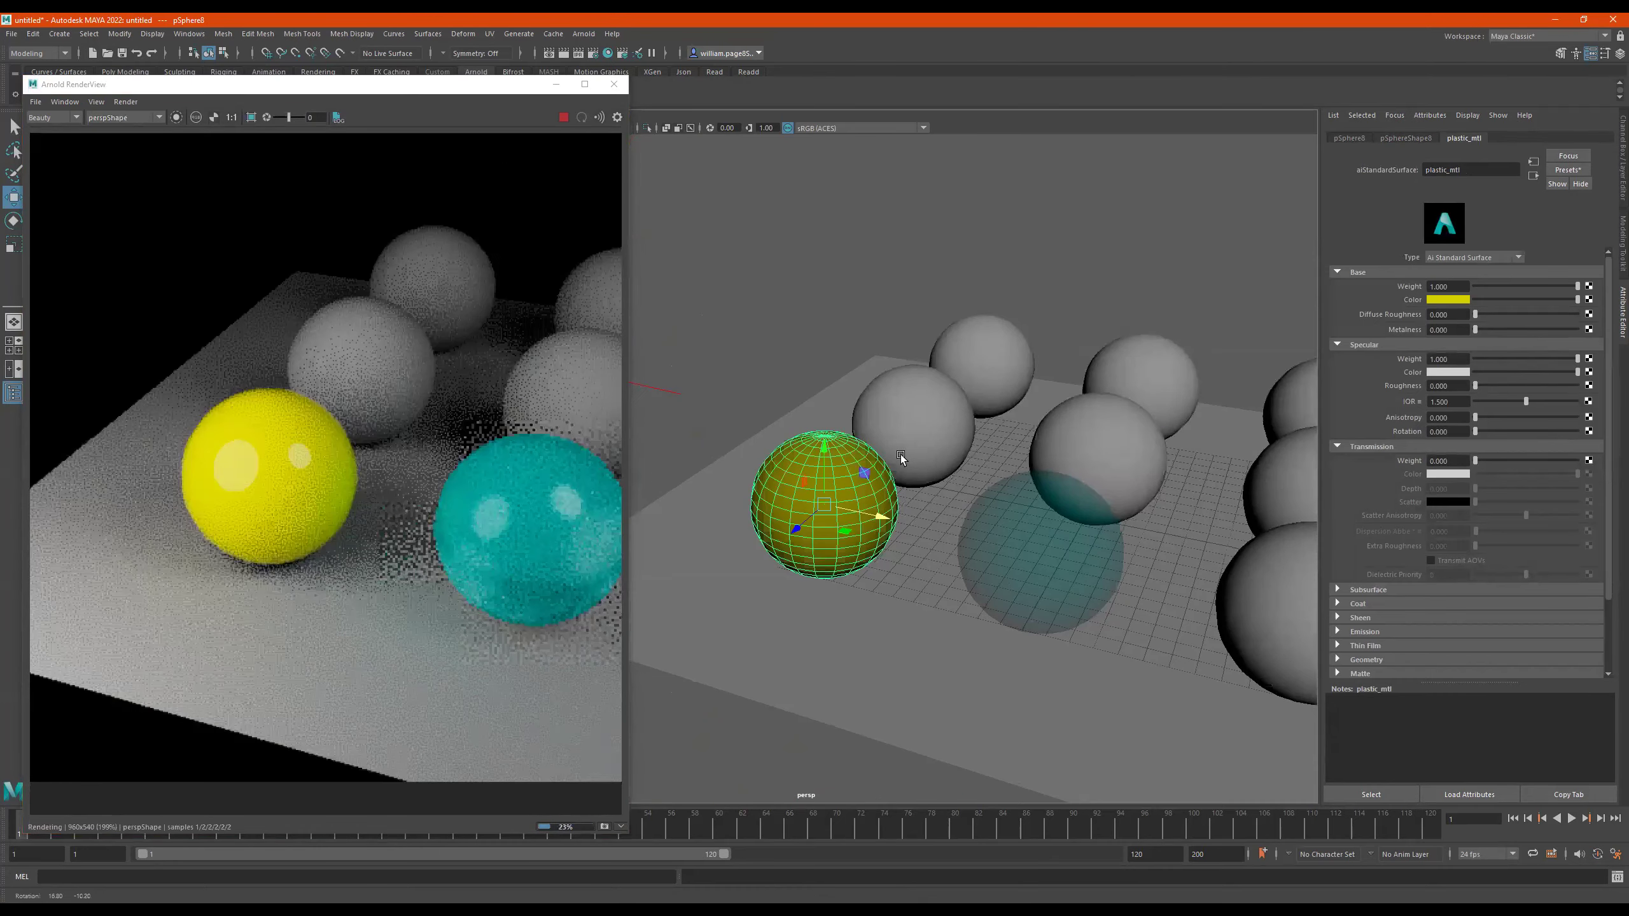
pyautogui.moveTo(740, 289); pyautogui.dragTo(679, 324)
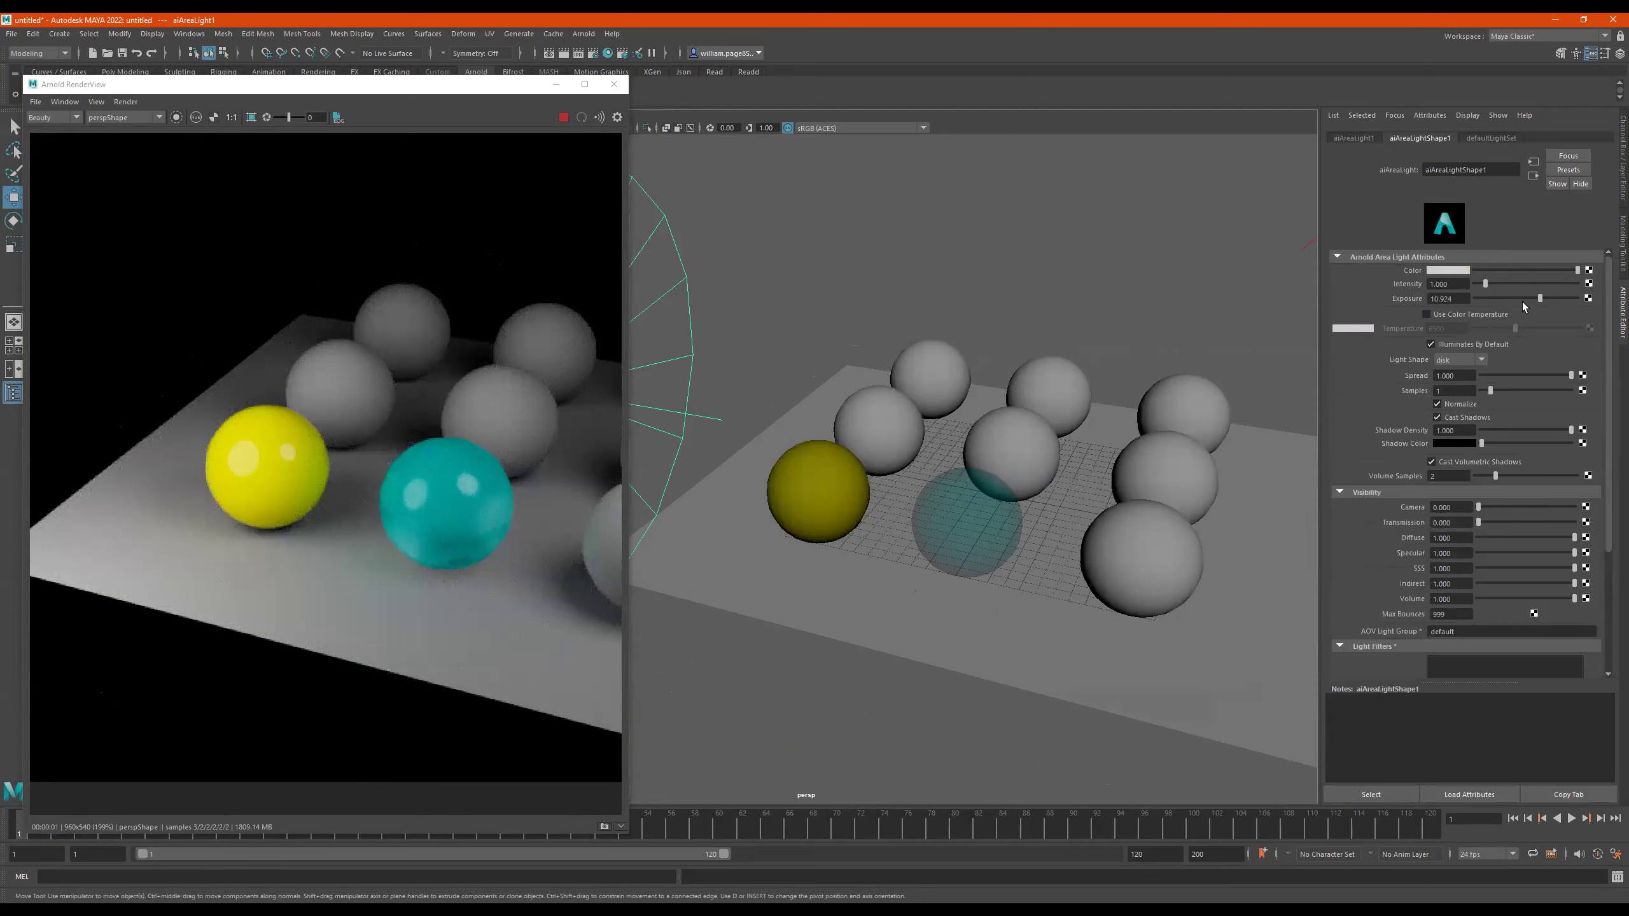
pyautogui.moveTo(1541, 296); pyautogui.dragTo(1536, 297)
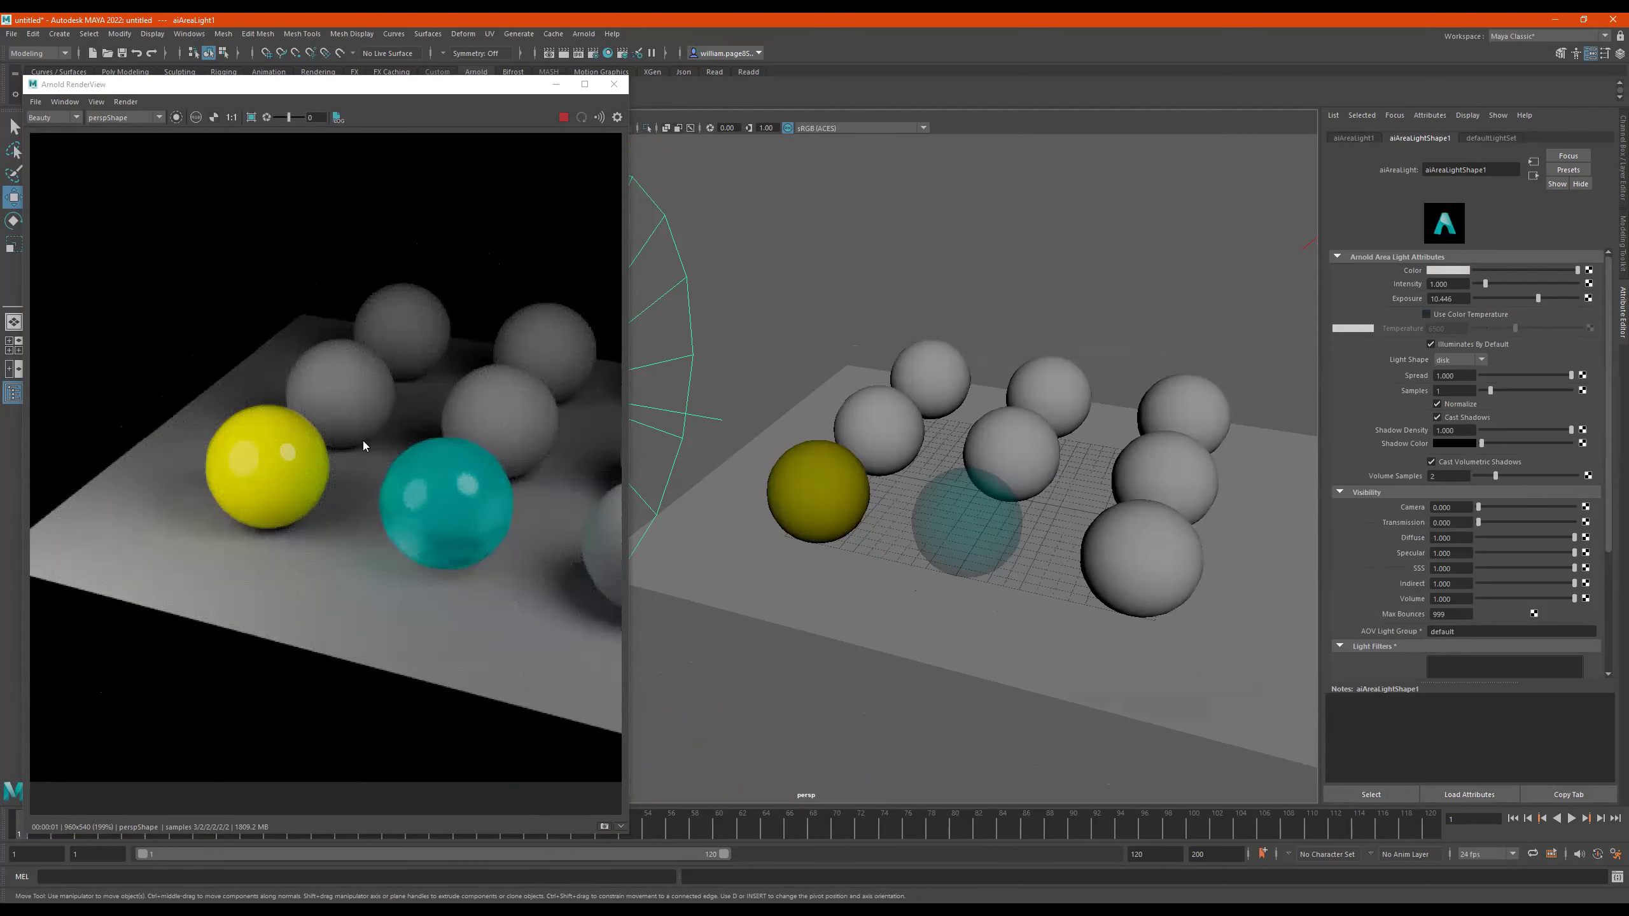
pyautogui.scroll(-3, 363, 441)
pyautogui.scroll(3, 429, 449)
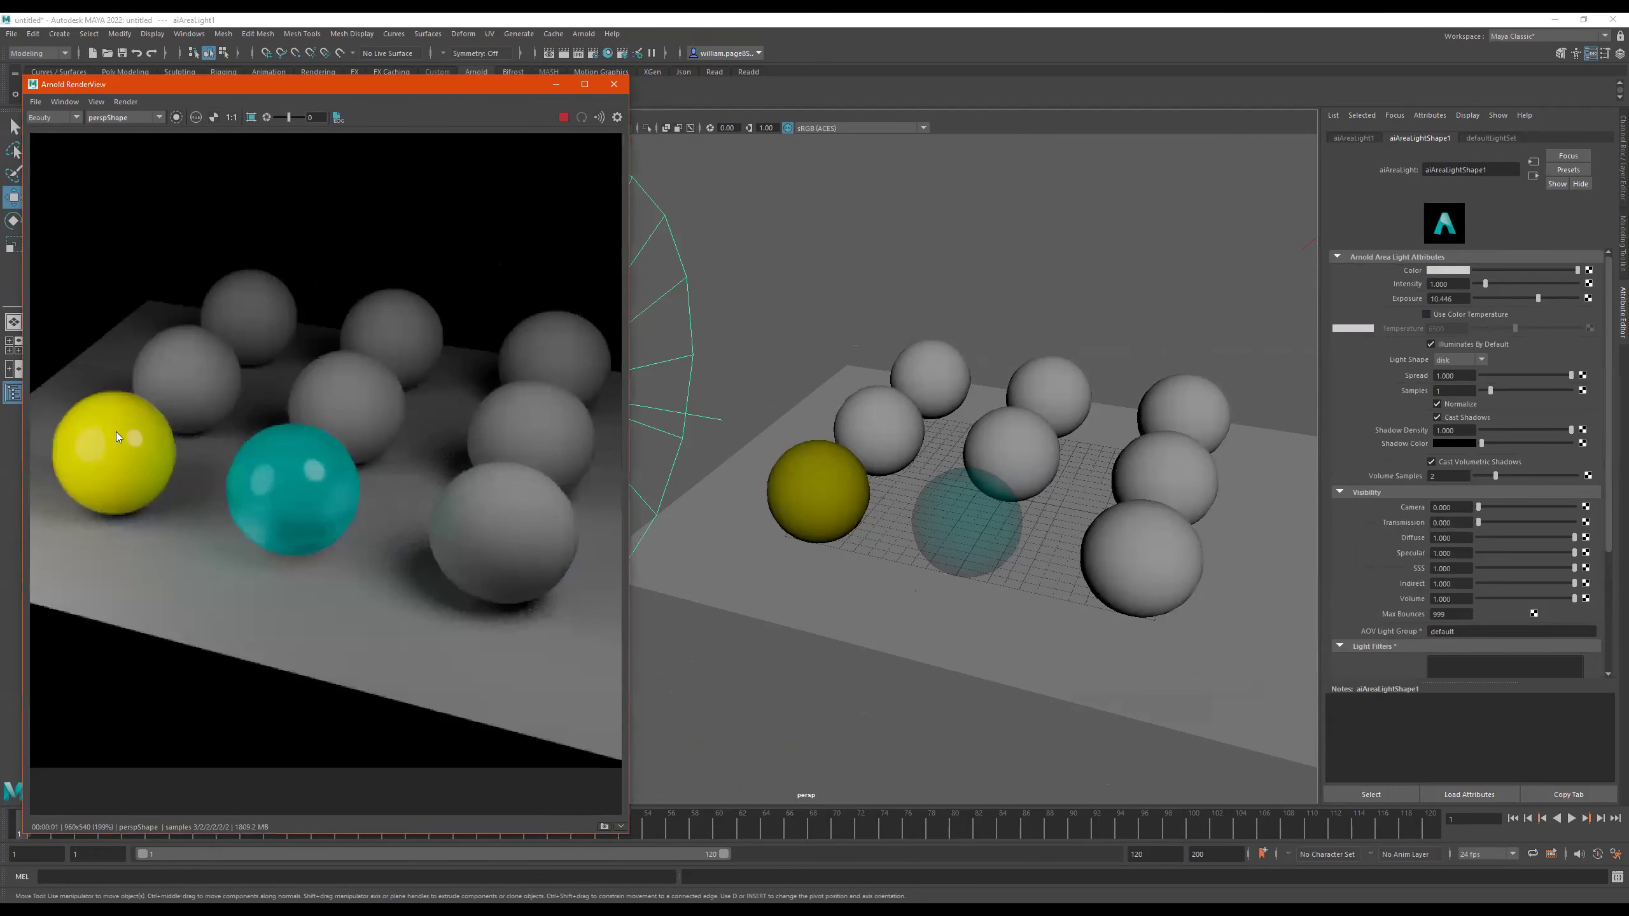
# Raise plastic_mtl's specular roughness to 1, then lower it to about 0.157
pyautogui.click(789, 474)
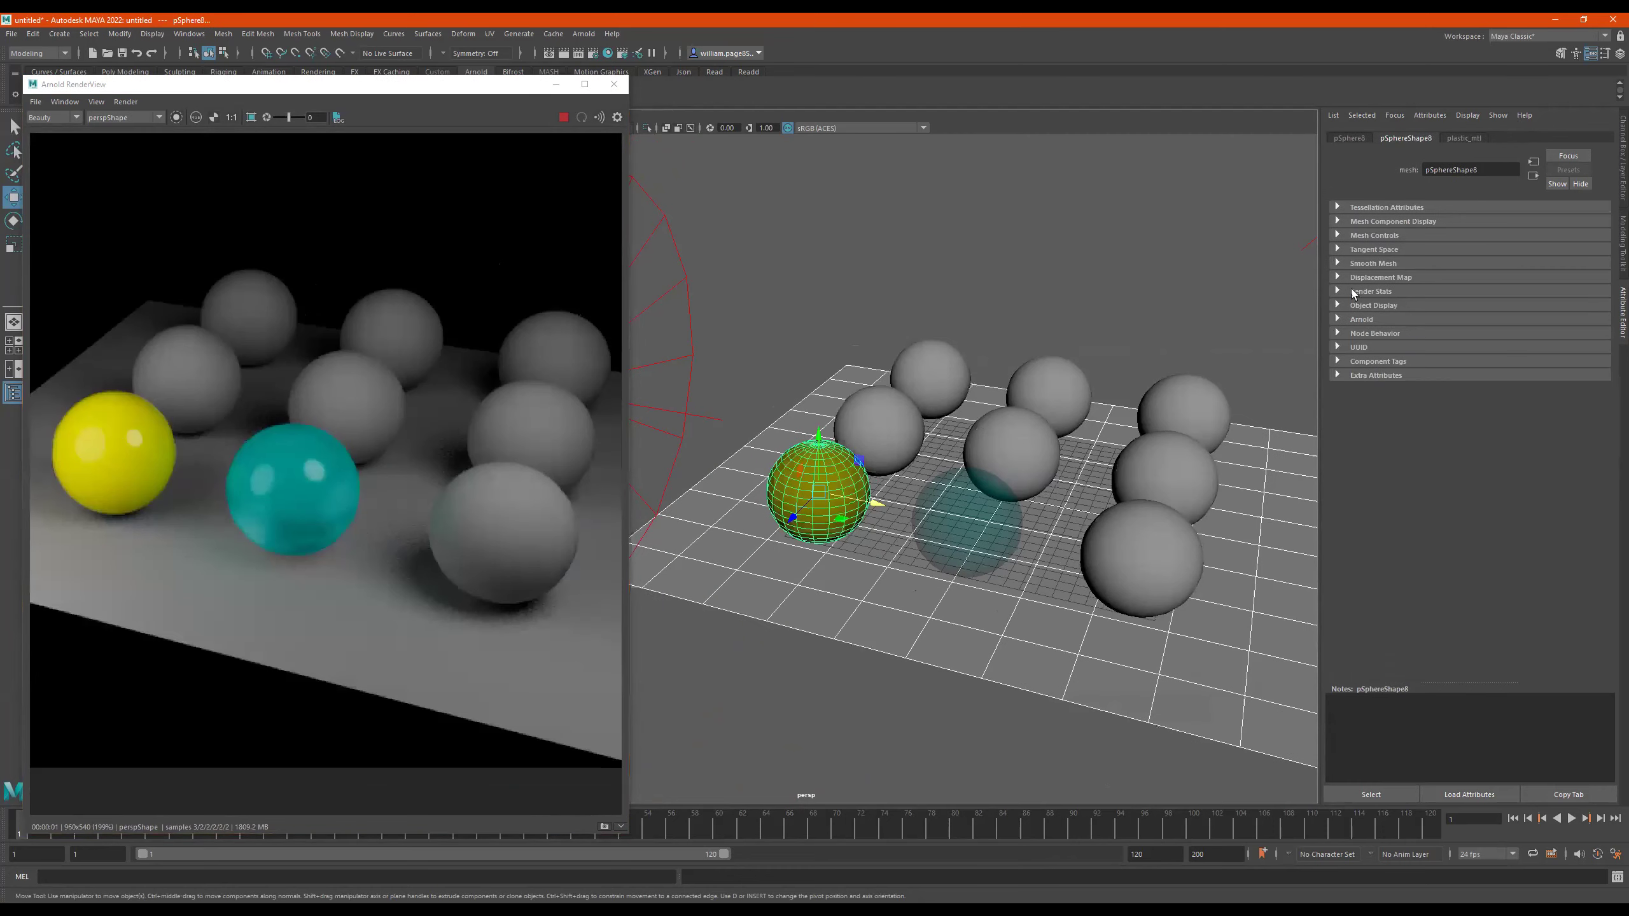
pyautogui.click(1469, 139)
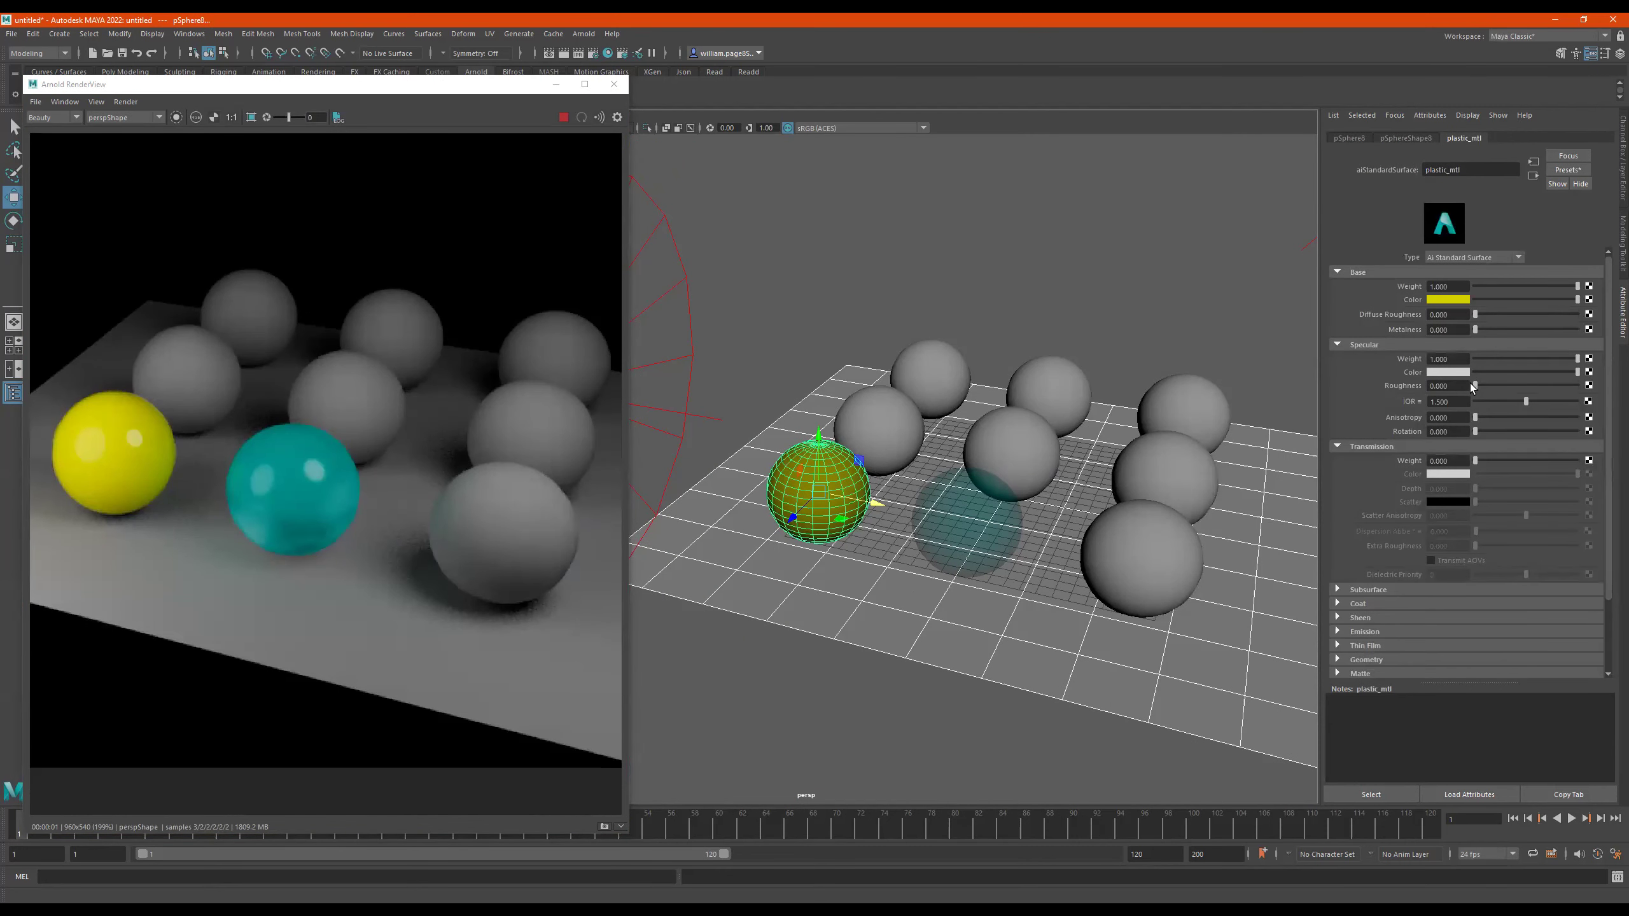
pyautogui.moveTo(1477, 385); pyautogui.dragTo(1581, 385)
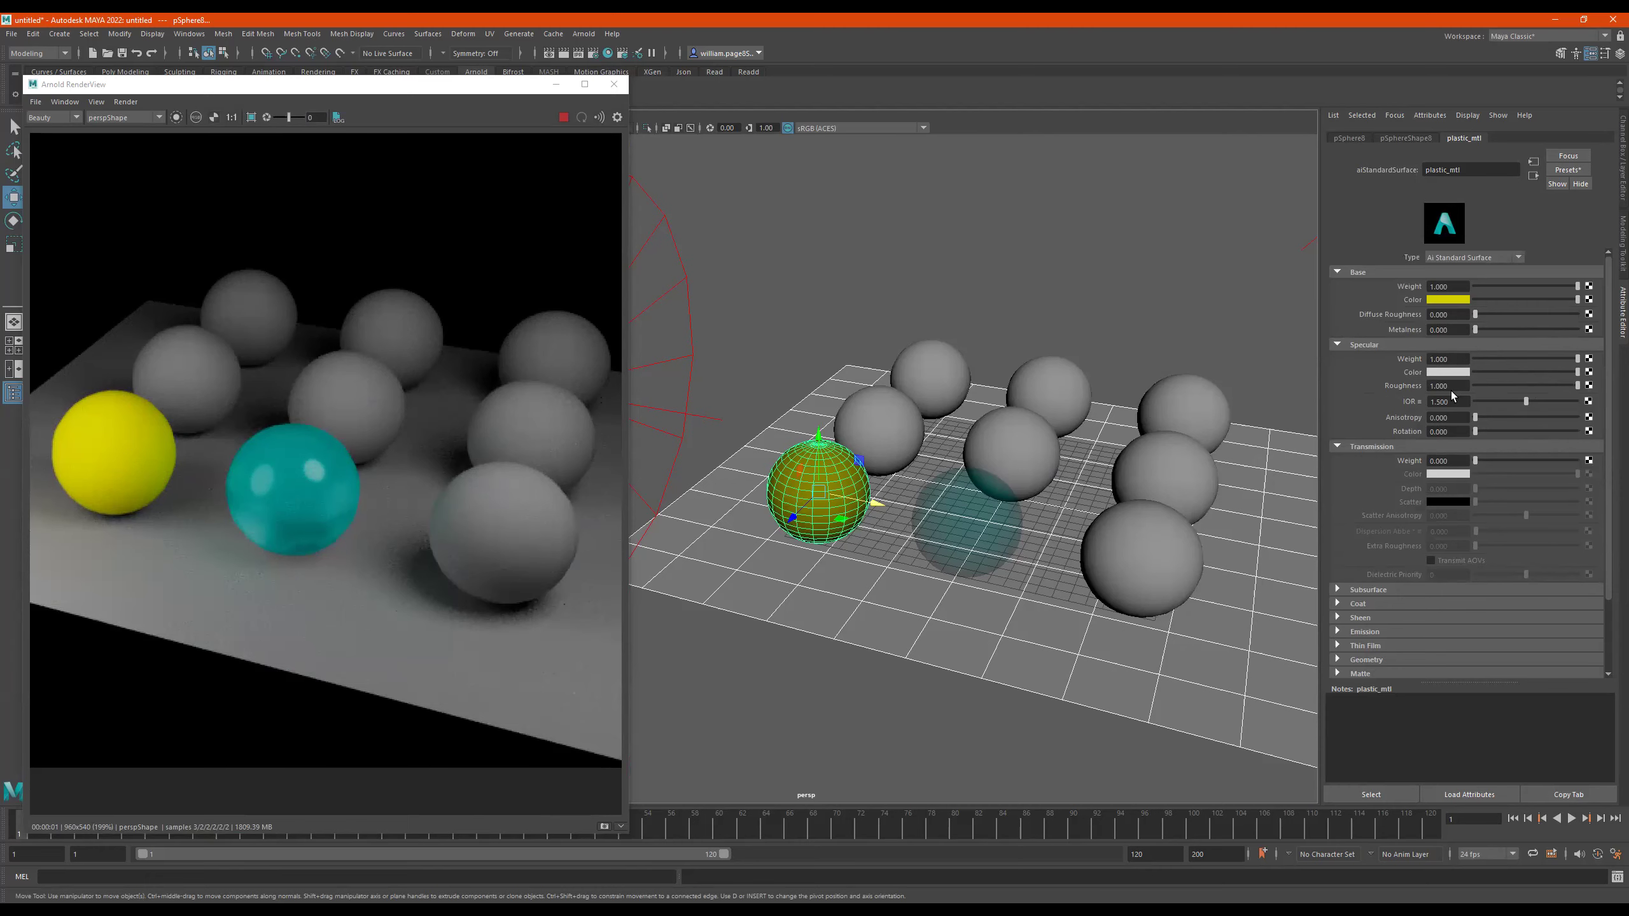
pyautogui.moveTo(1515, 386); pyautogui.dragTo(1490, 384)
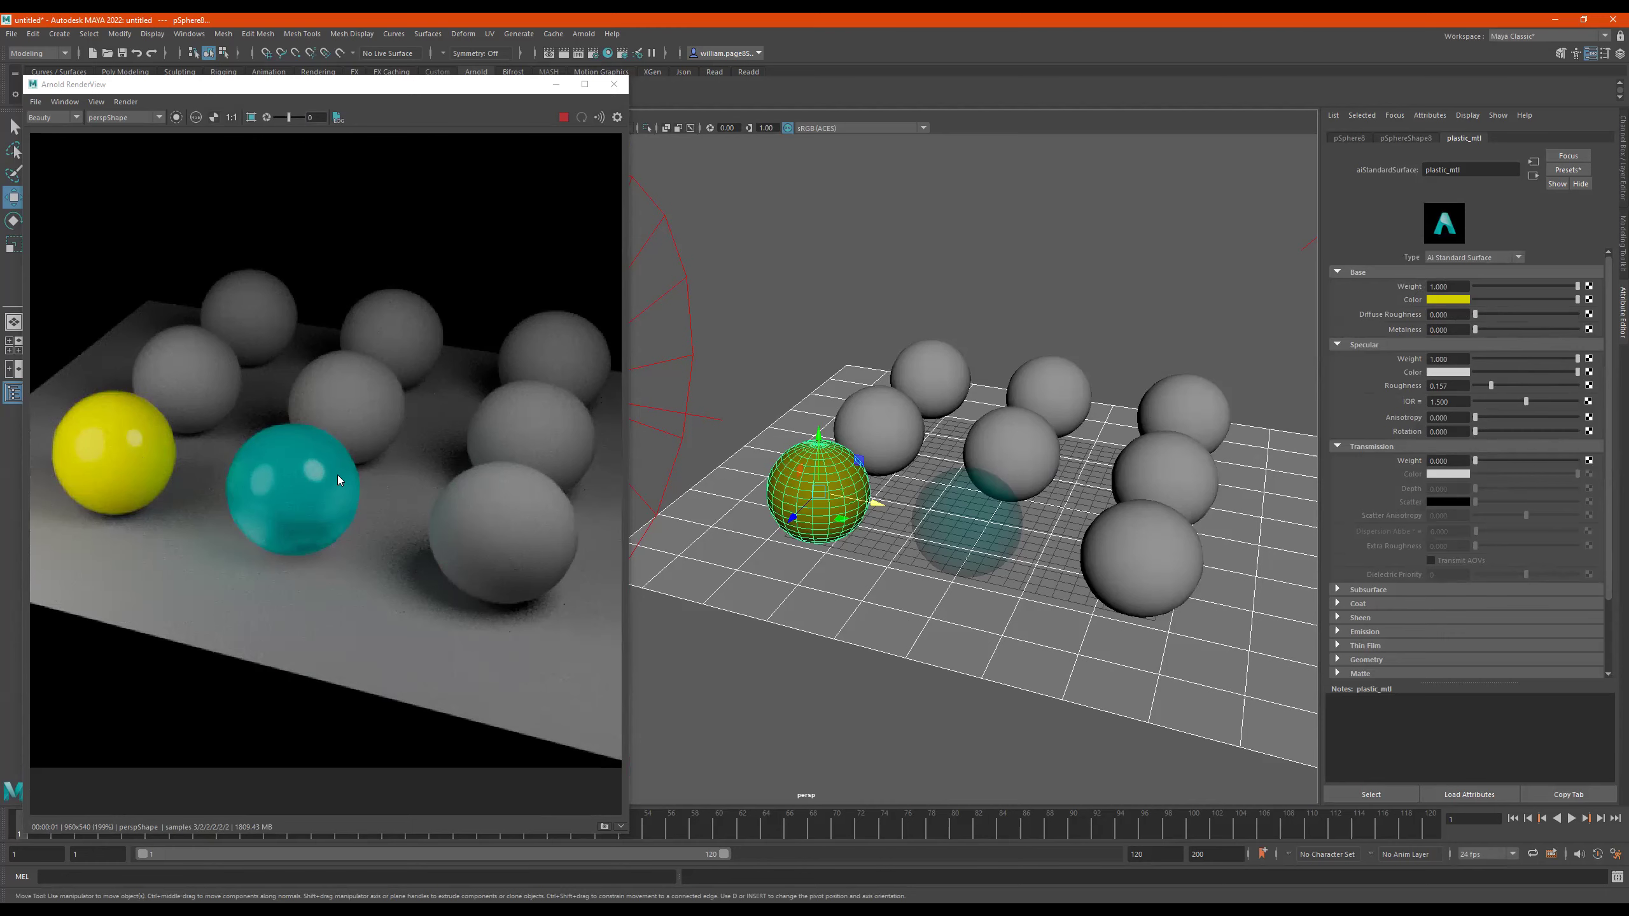
pyautogui.click(290, 472)
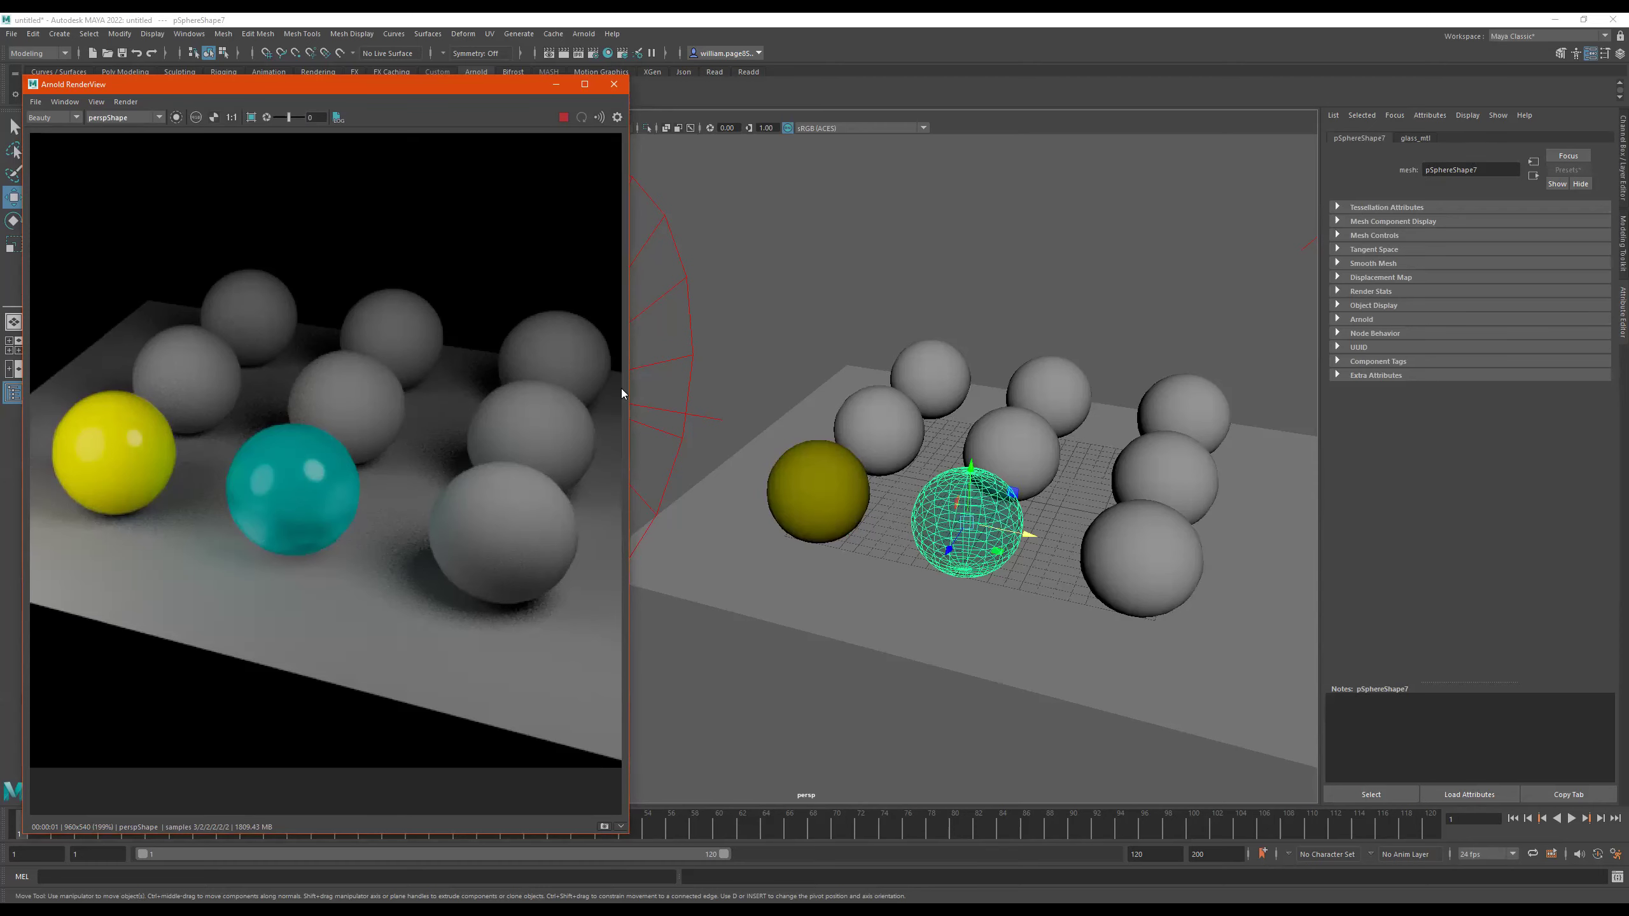
# Set glass_mtl's transmission weight to 1.000 and check the clear glass sphere in the render
pyautogui.click(1417, 138)
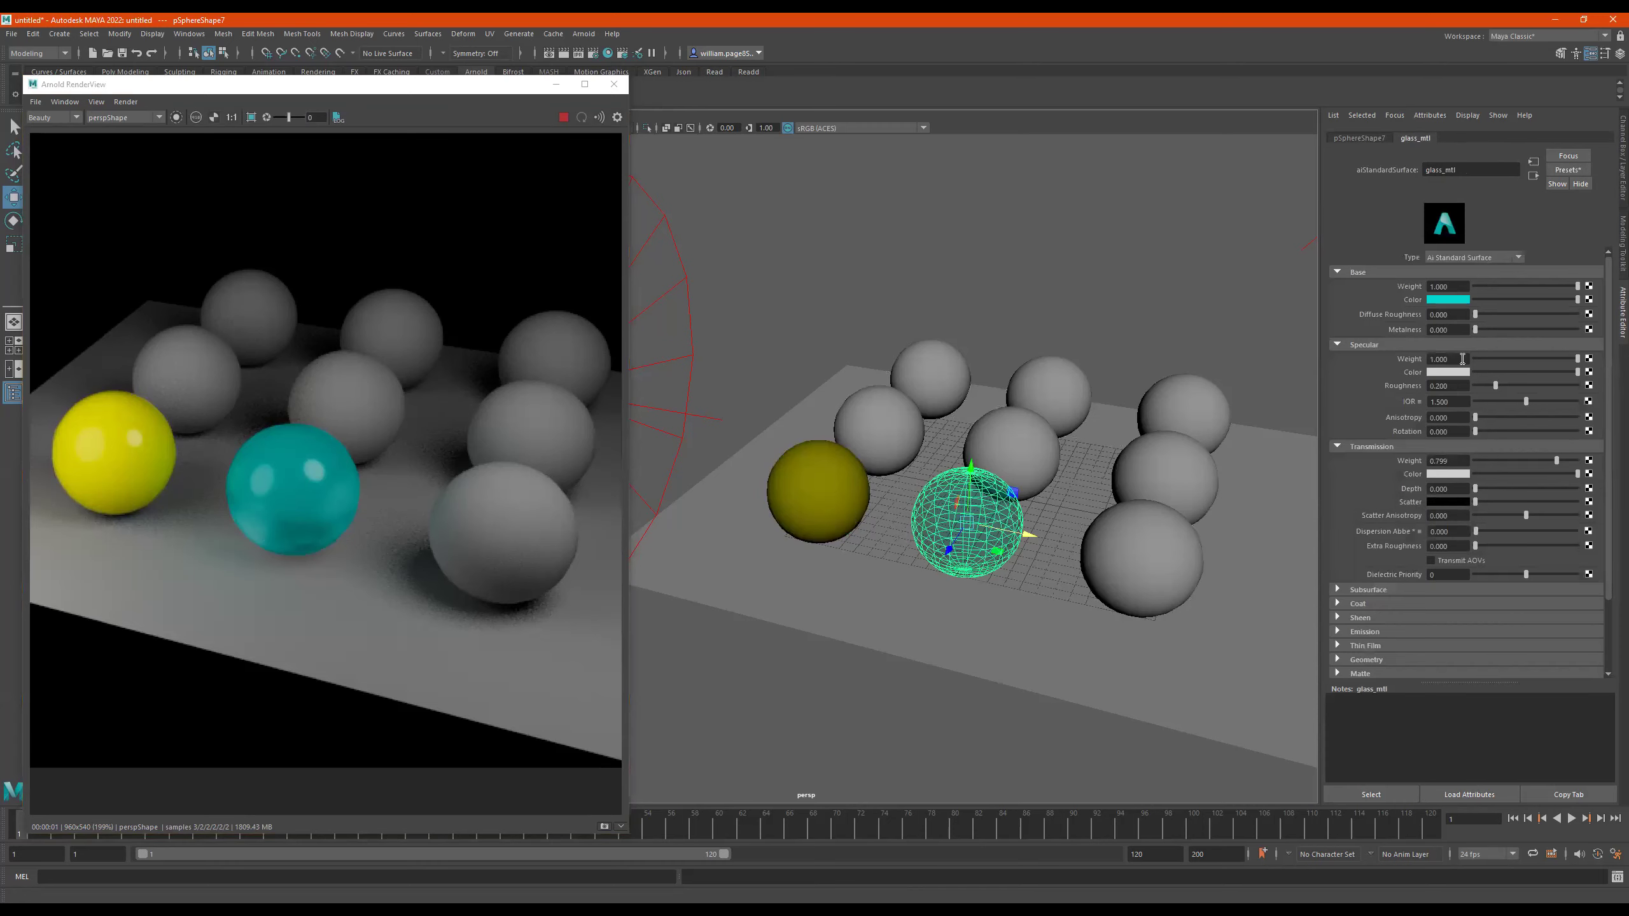
pyautogui.keyDown('alt'); pyautogui.moveTo(1074, 553); pyautogui.dragTo(1122, 547, button='right'); pyautogui.keyUp('alt')
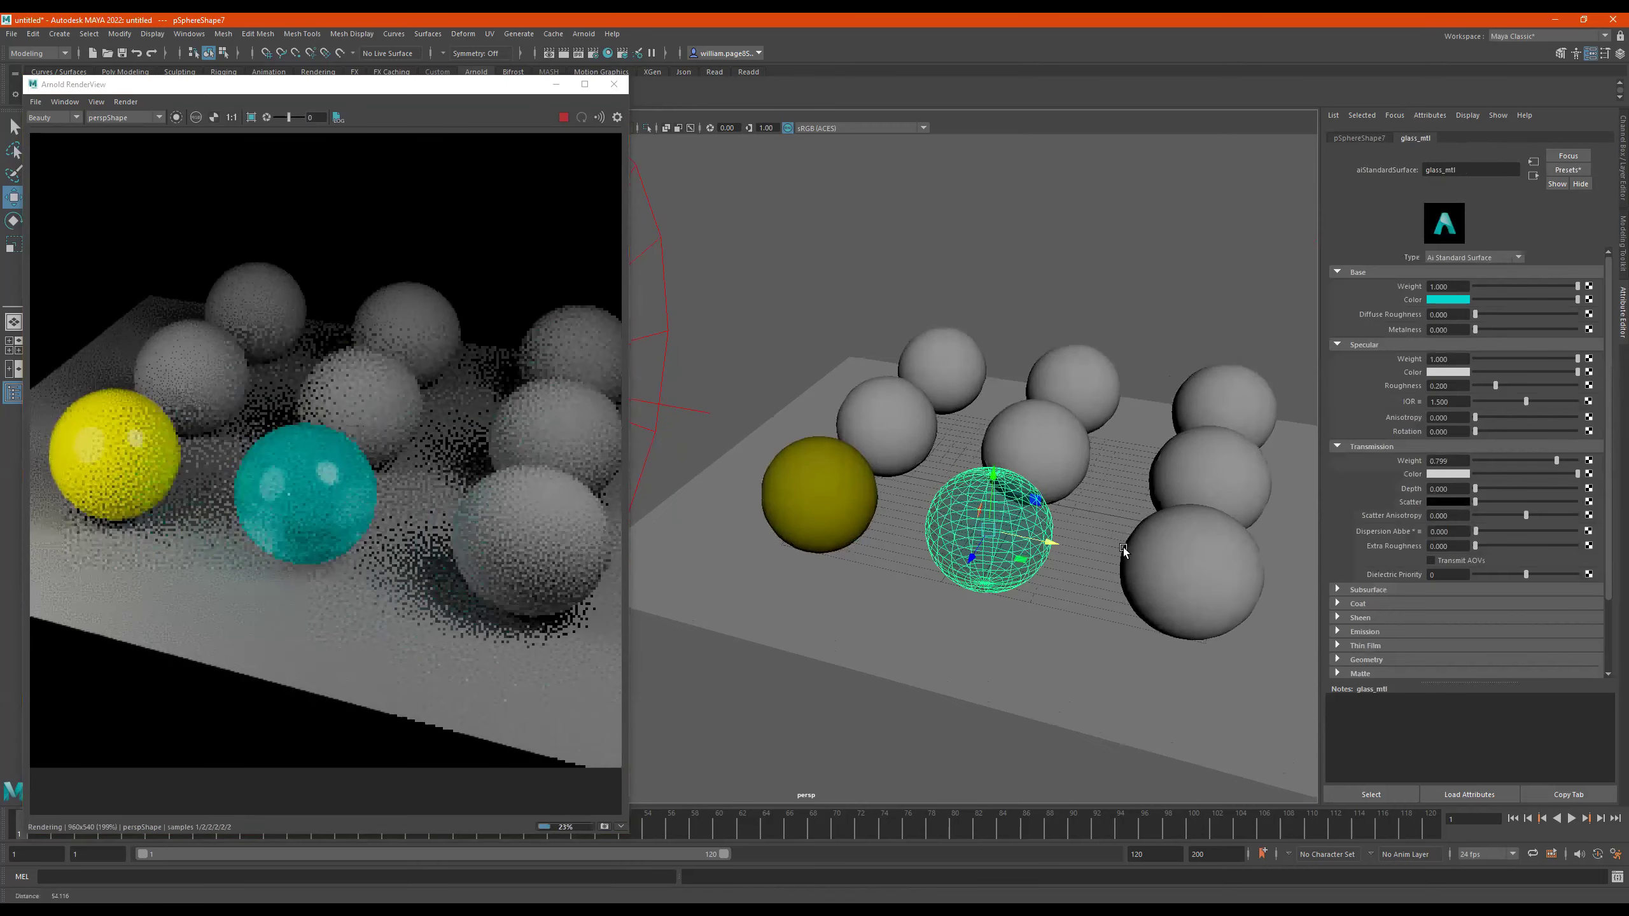
pyautogui.keyDown('alt'); pyautogui.moveTo(1099, 496); pyautogui.dragTo(1155, 475); pyautogui.keyUp('alt')
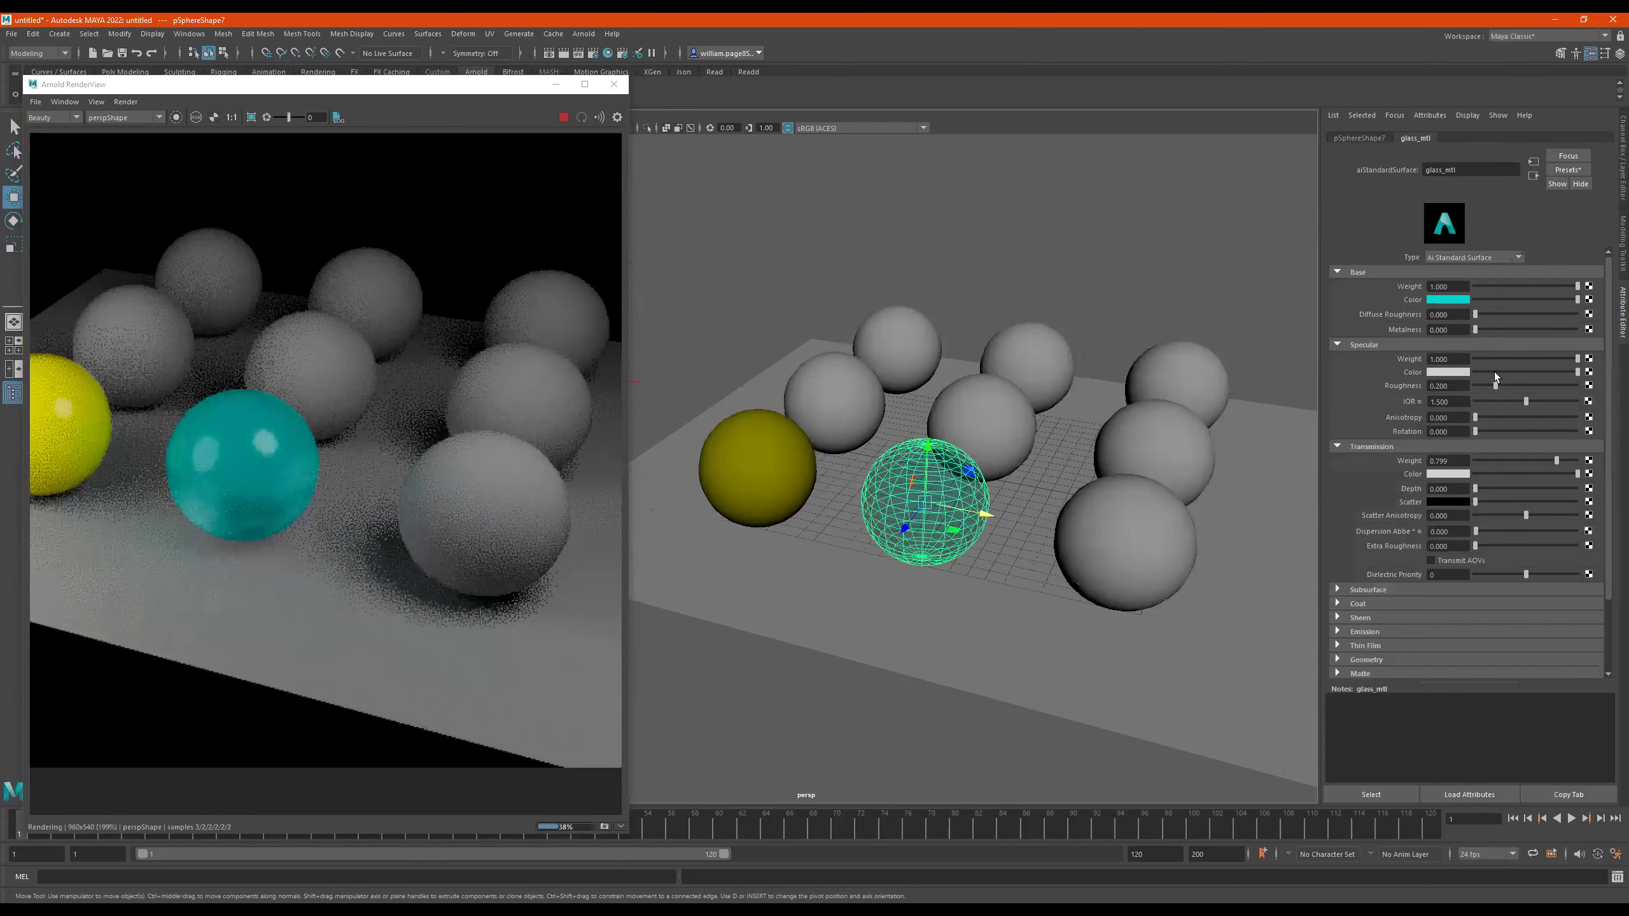
pyautogui.moveTo(1556, 460)
pyautogui.mouseDown()
pyautogui.moveTo(1596, 463)
pyautogui.moveTo(1463, 460)
pyautogui.mouseUp()
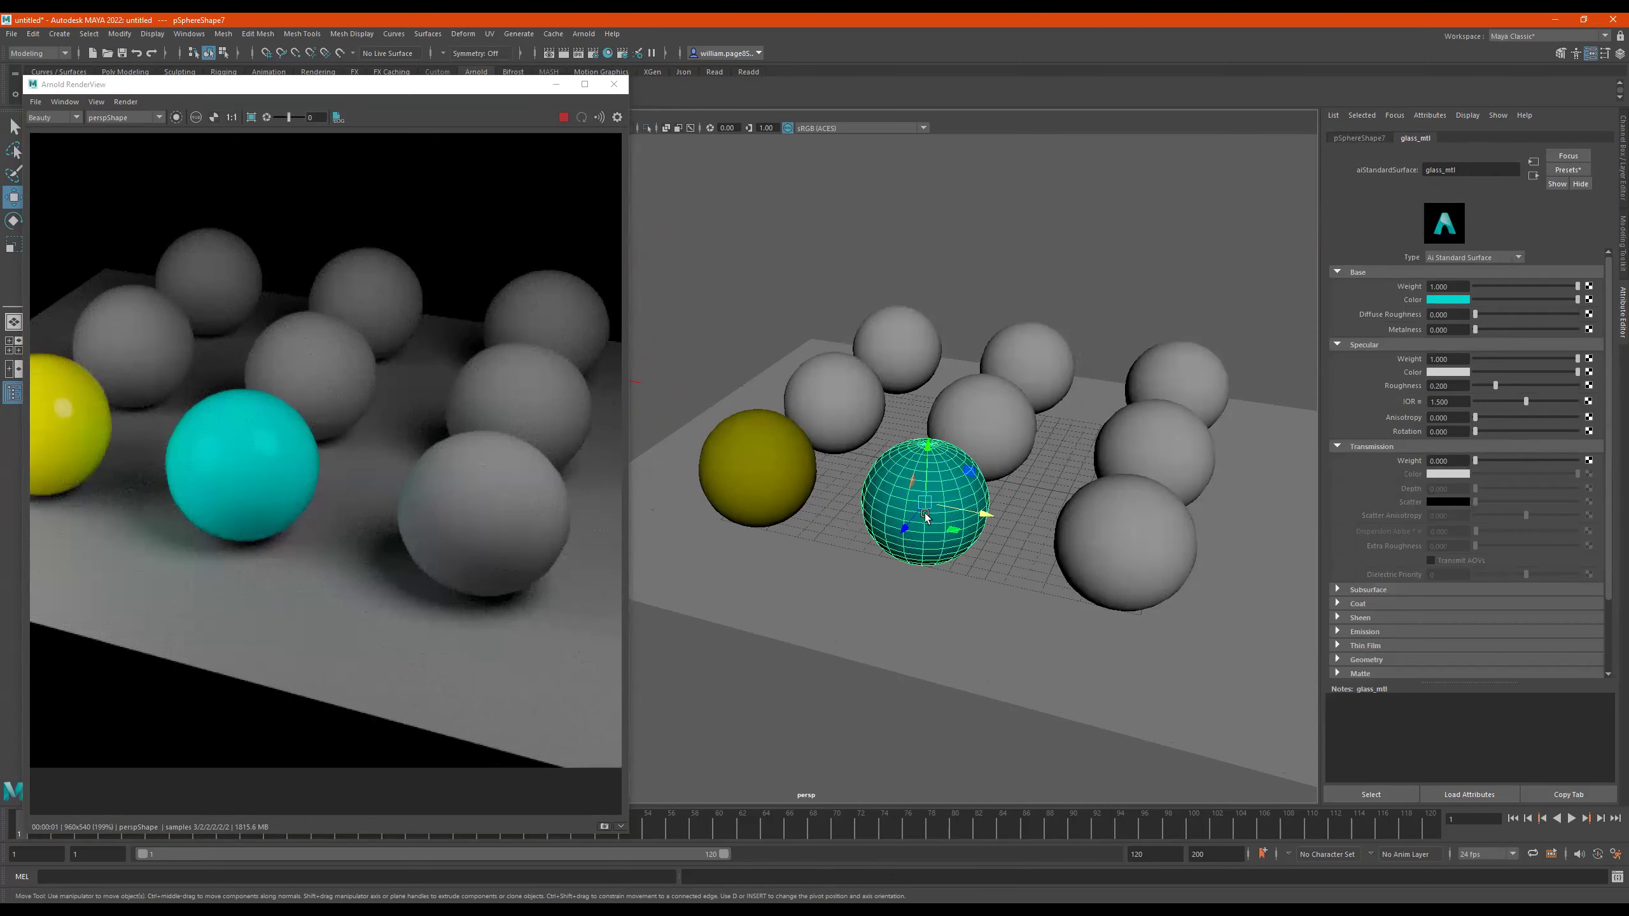
pyautogui.scroll(2, 1026, 494)
pyautogui.scroll(3, 1115, 476)
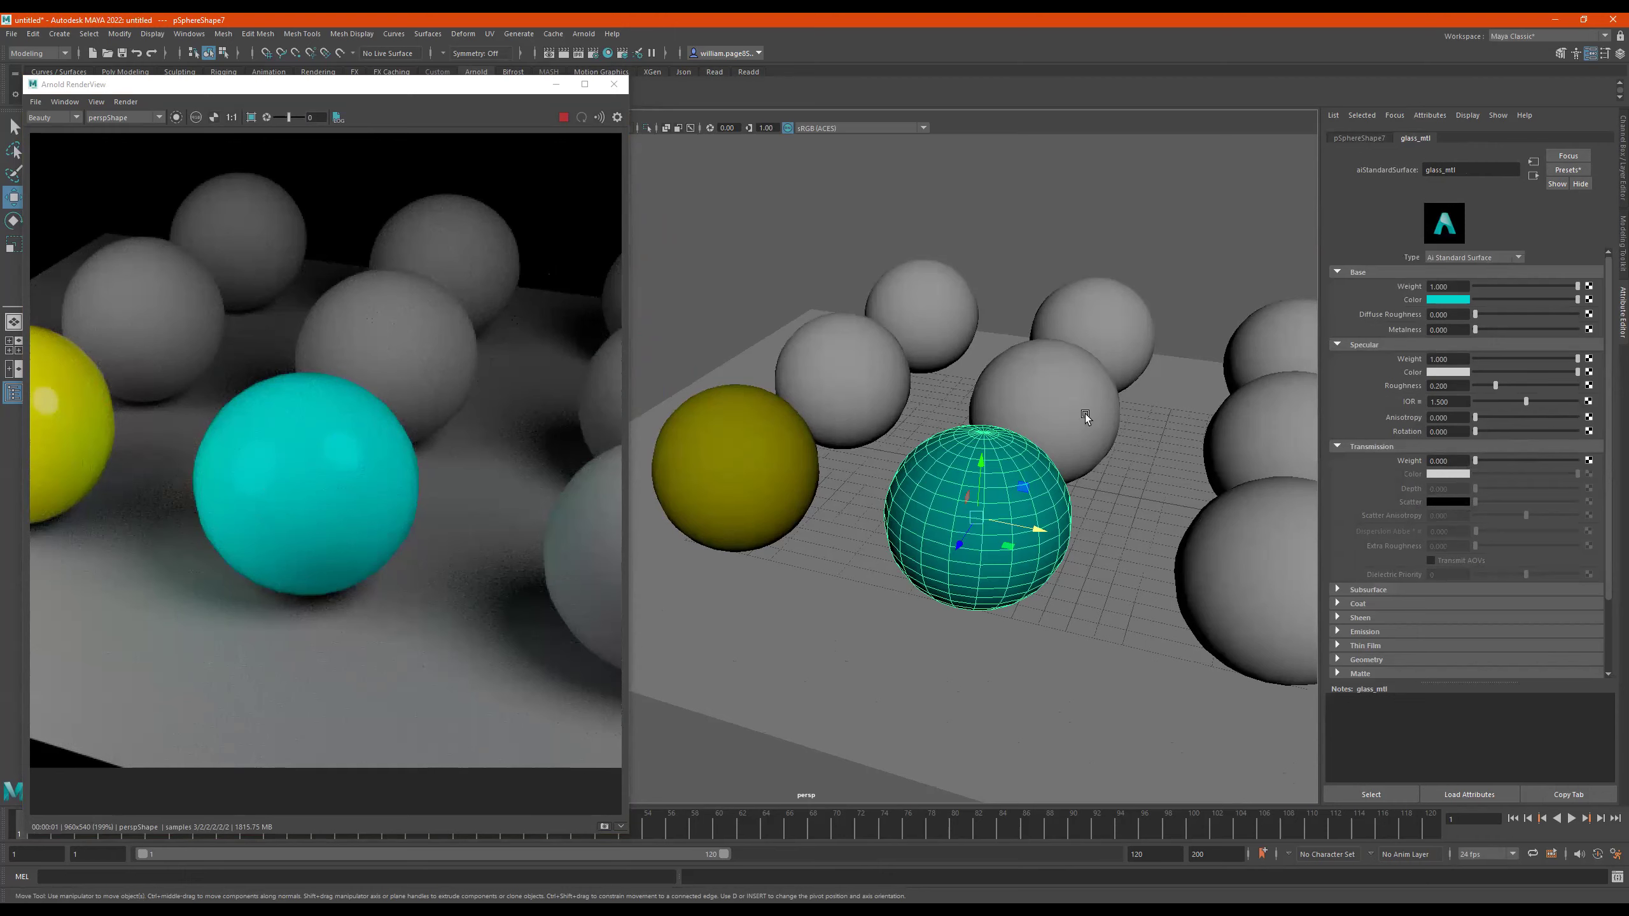
pyautogui.moveTo(1491, 460)
pyautogui.mouseDown()
pyautogui.moveTo(1537, 462)
pyautogui.moveTo(1473, 466)
pyautogui.moveTo(1578, 460)
pyautogui.mouseUp()
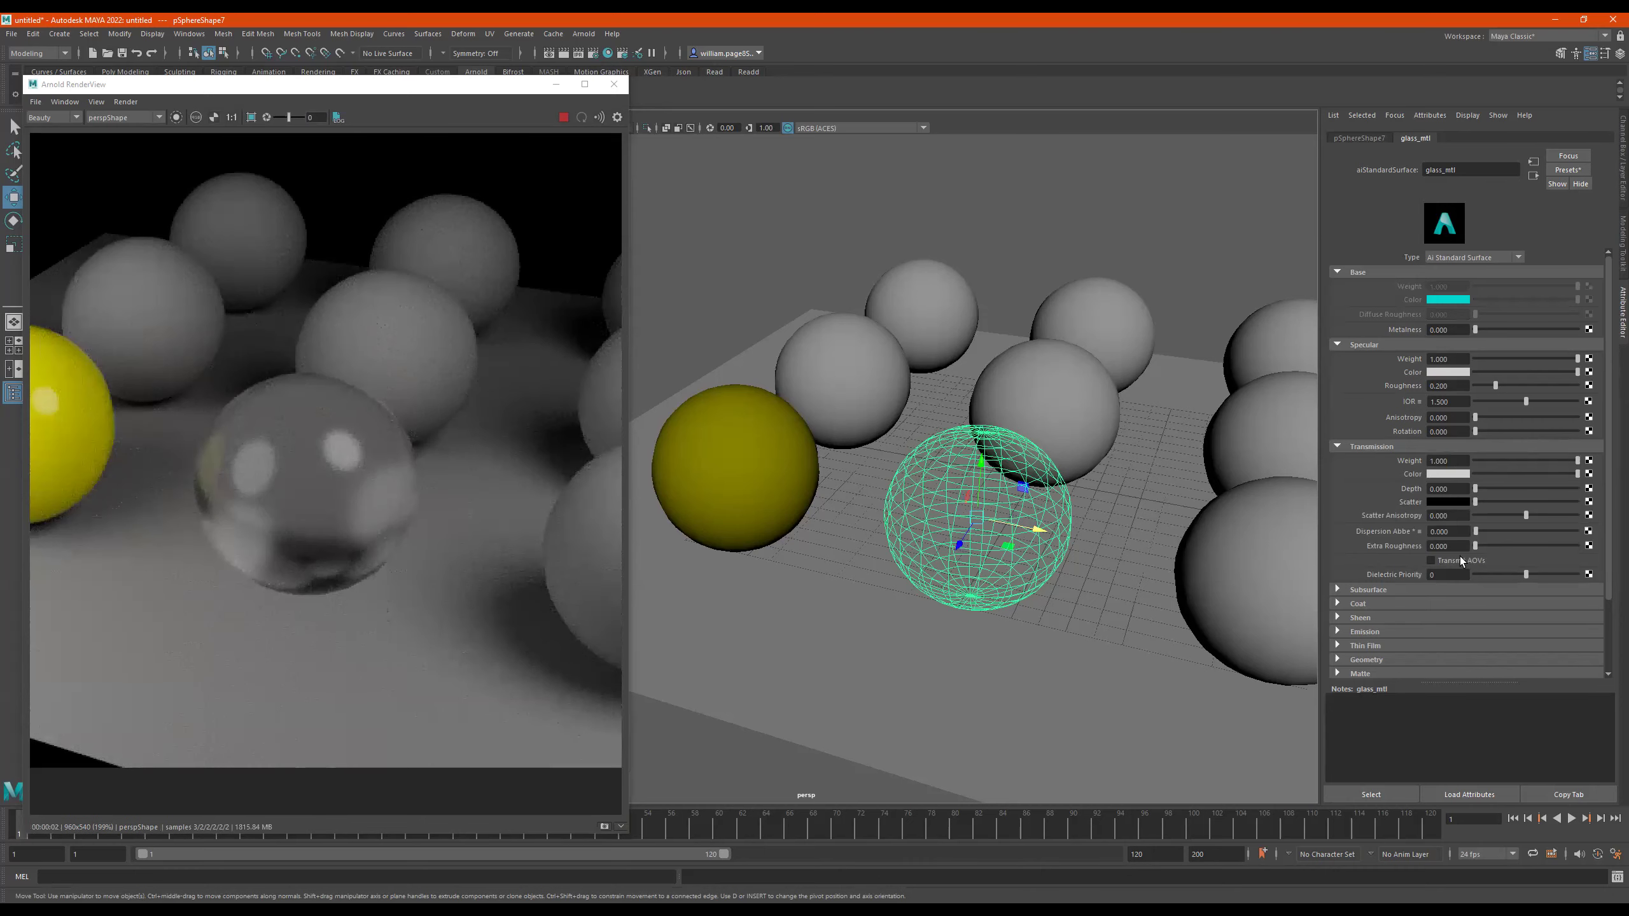
pyautogui.scroll(-2, 1030, 572)
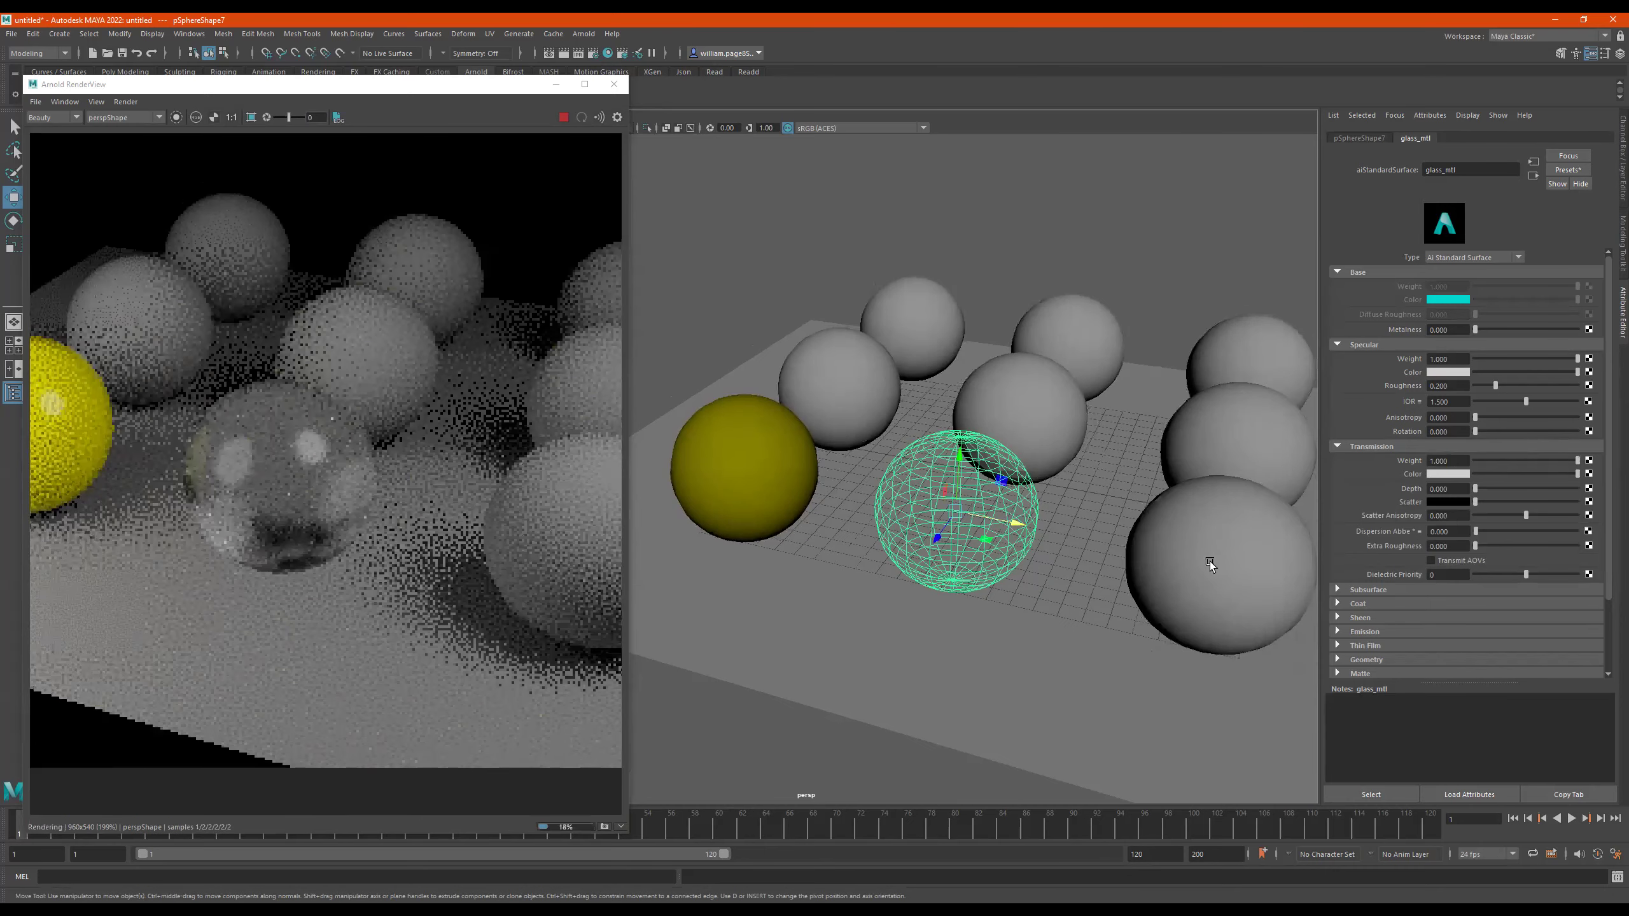
pyautogui.click(1237, 549)
pyautogui.click(983, 510)
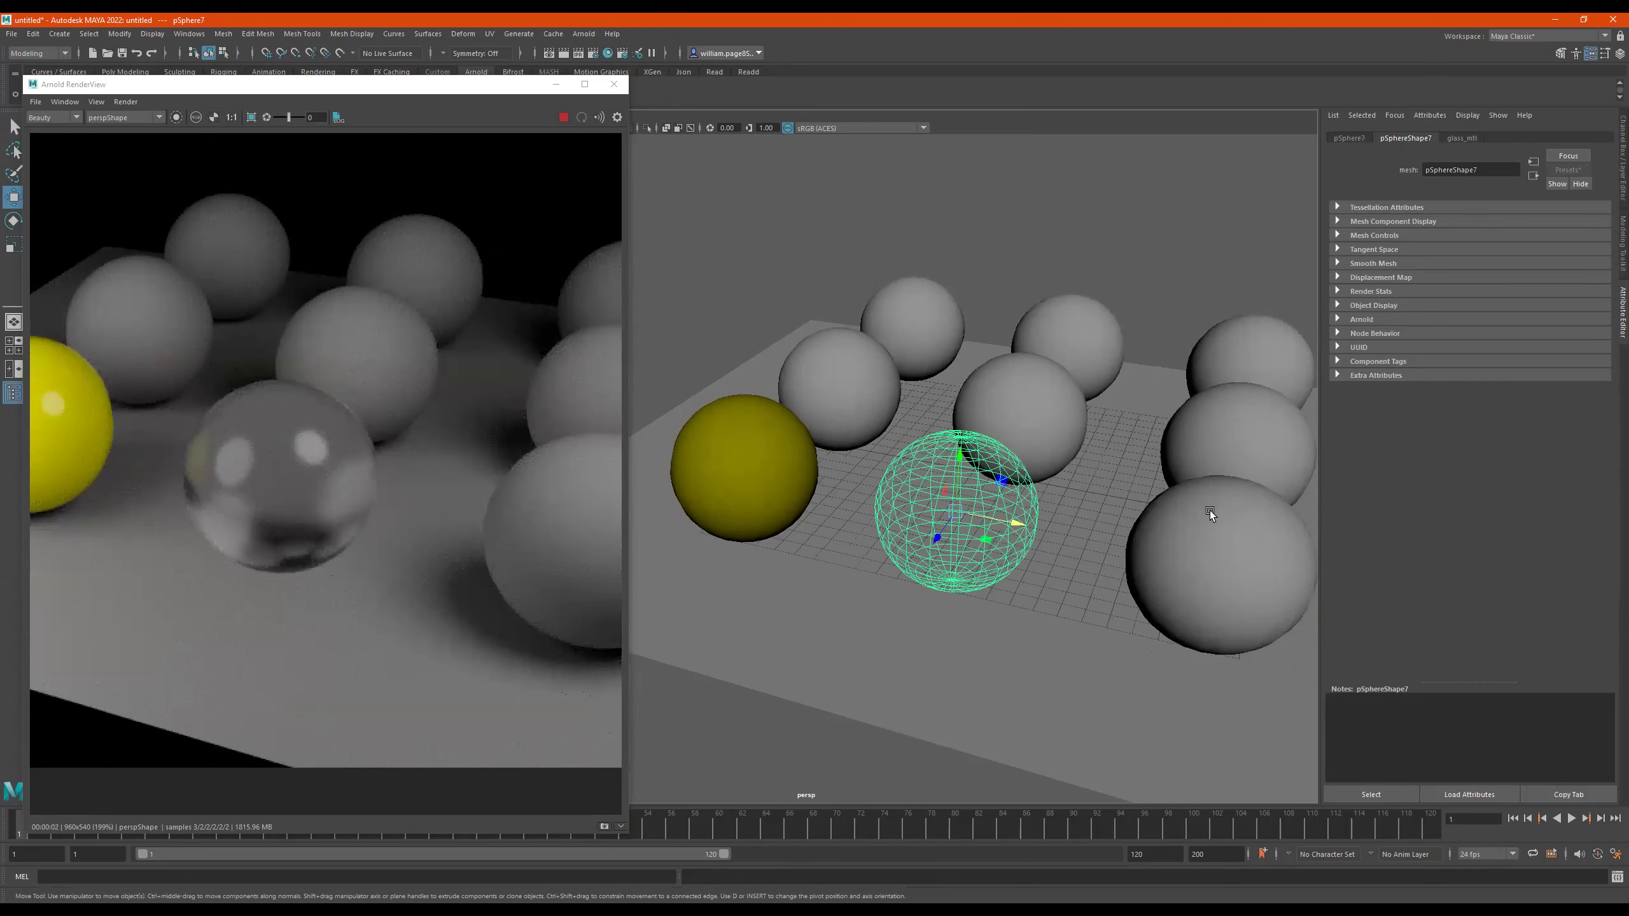
pyautogui.click(1214, 536)
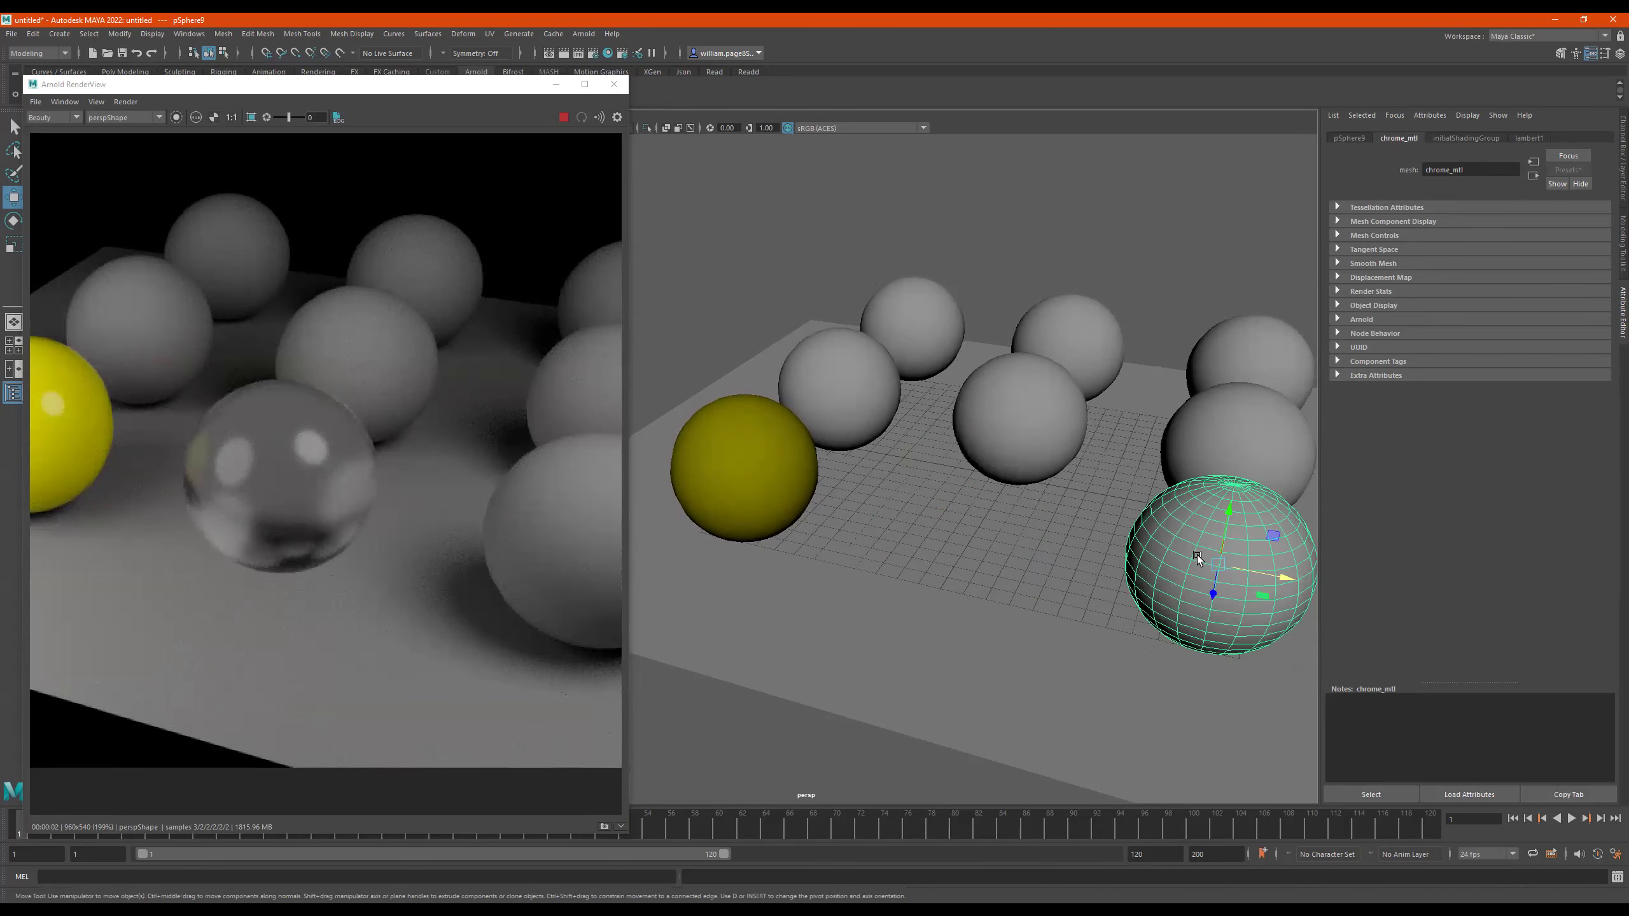
# Check the front right sphere's material, confirming it still uses lambert1
pyautogui.moveTo(1199, 556); pyautogui.dragTo(1235, 847, button='right')
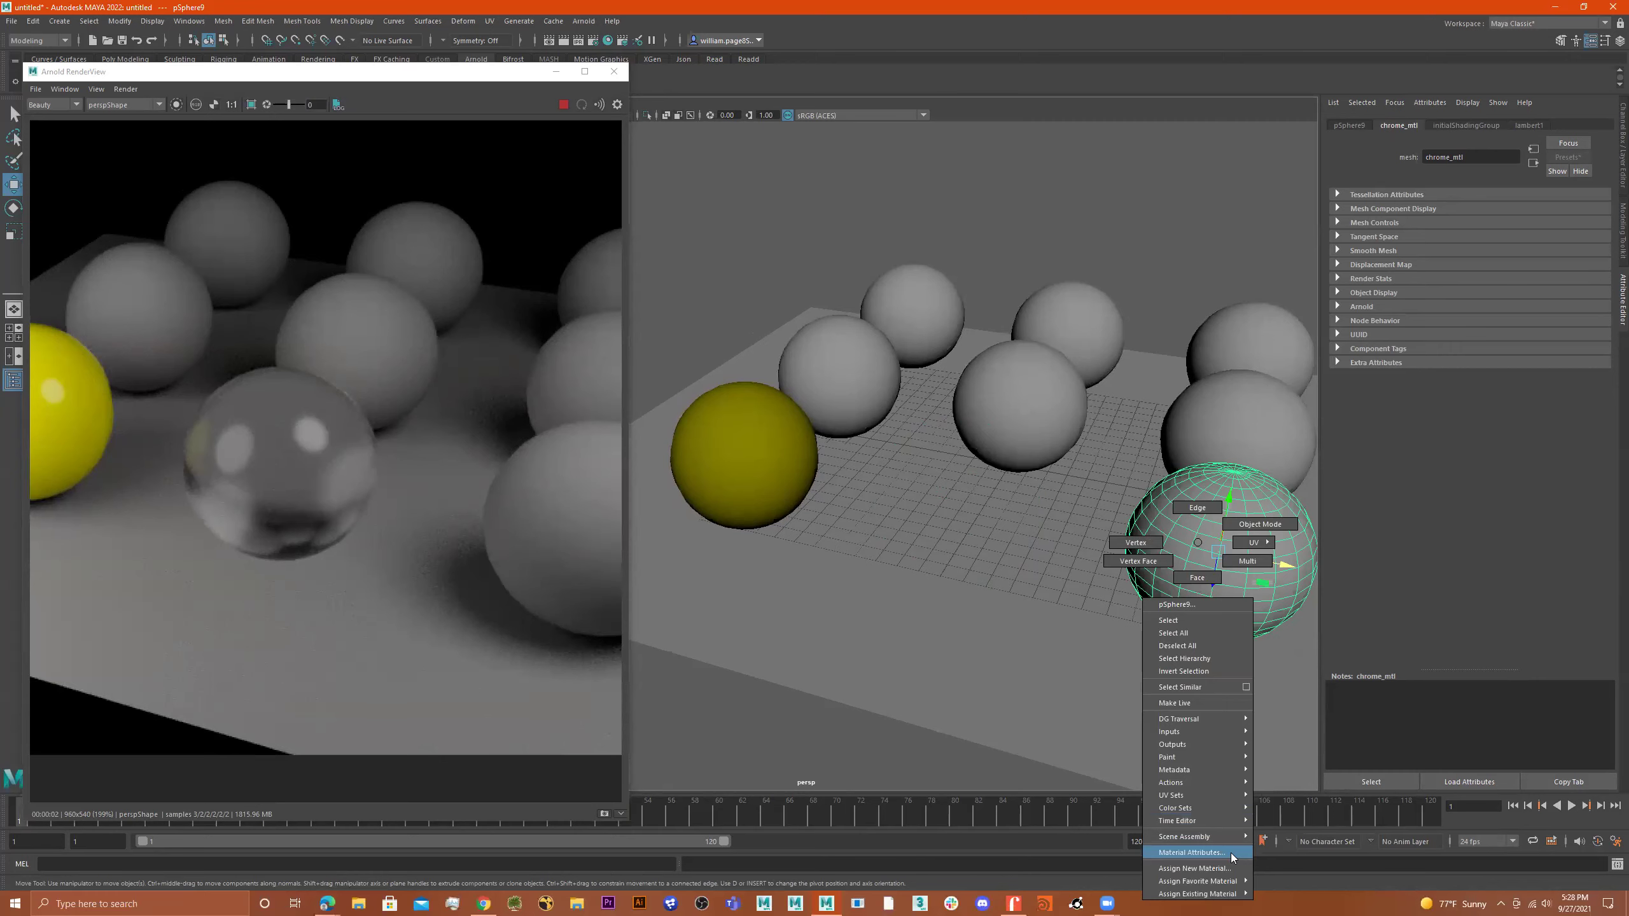
pyautogui.click(1231, 854)
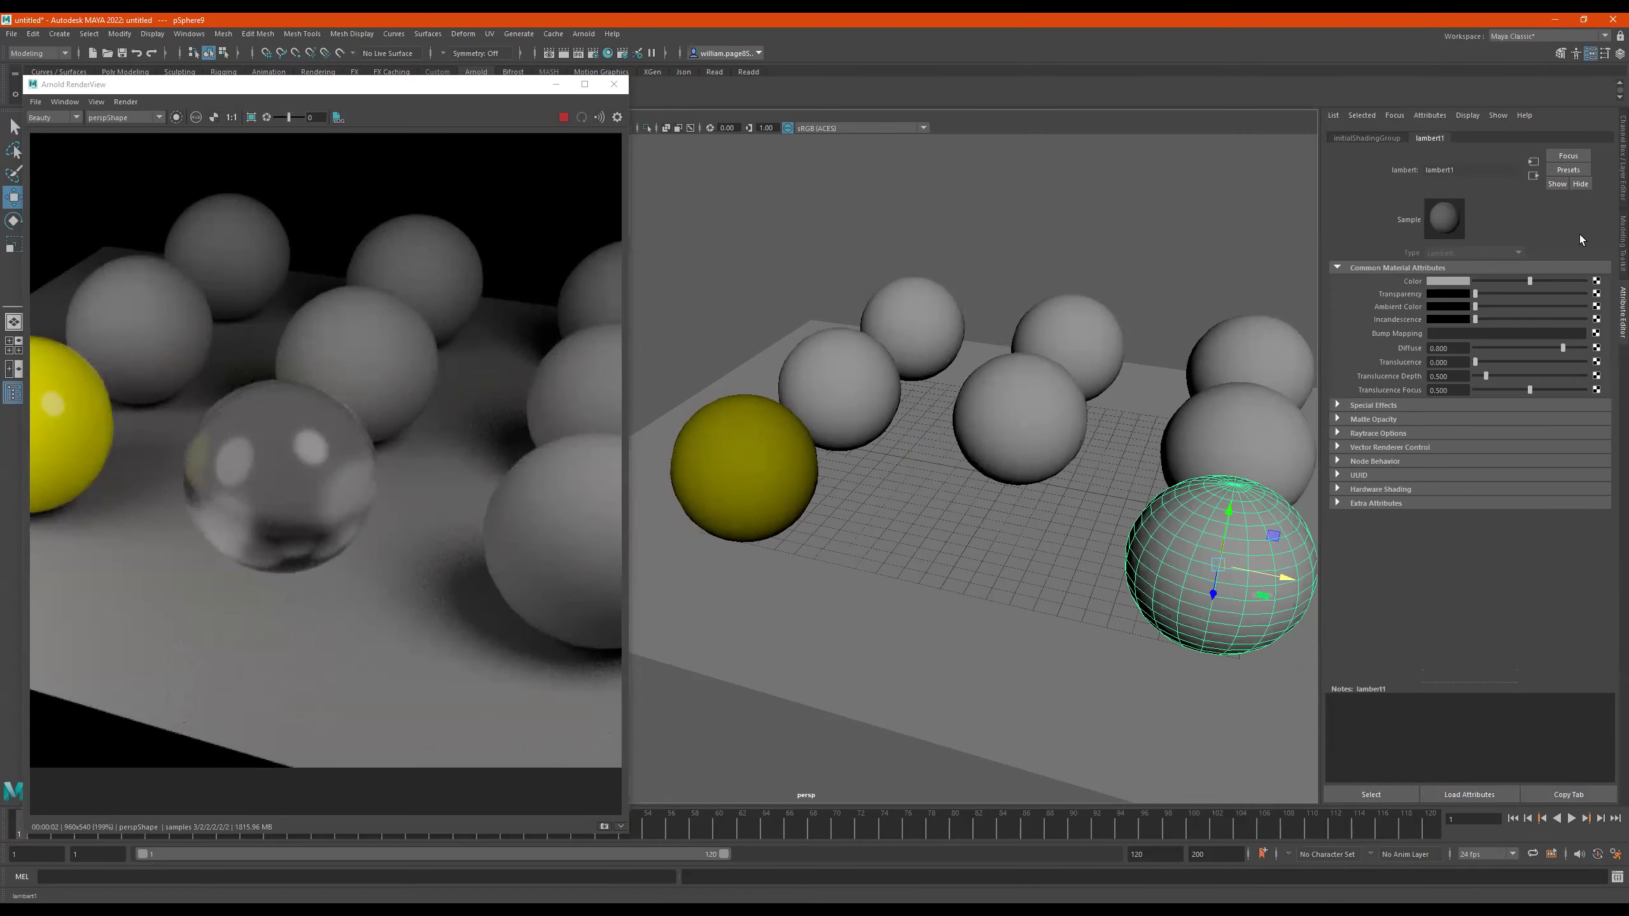
pyautogui.keyDown('alt'); pyautogui.moveTo(1219, 532); pyautogui.dragTo(1242, 568, button='middle'); pyautogui.keyUp('alt')
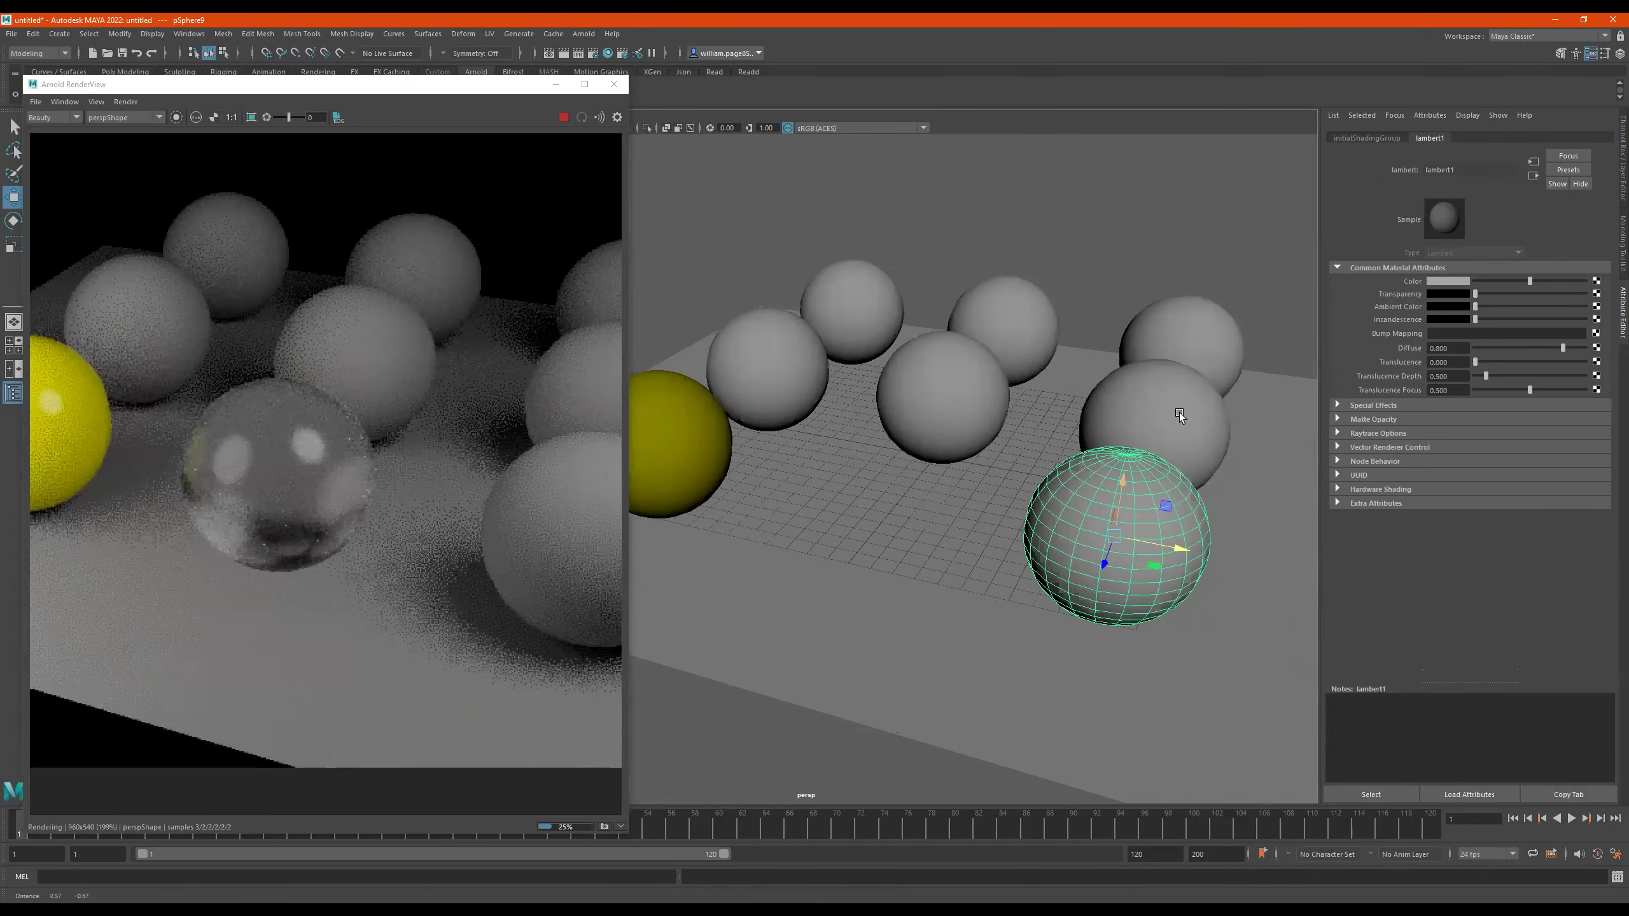
pyautogui.click(1087, 519)
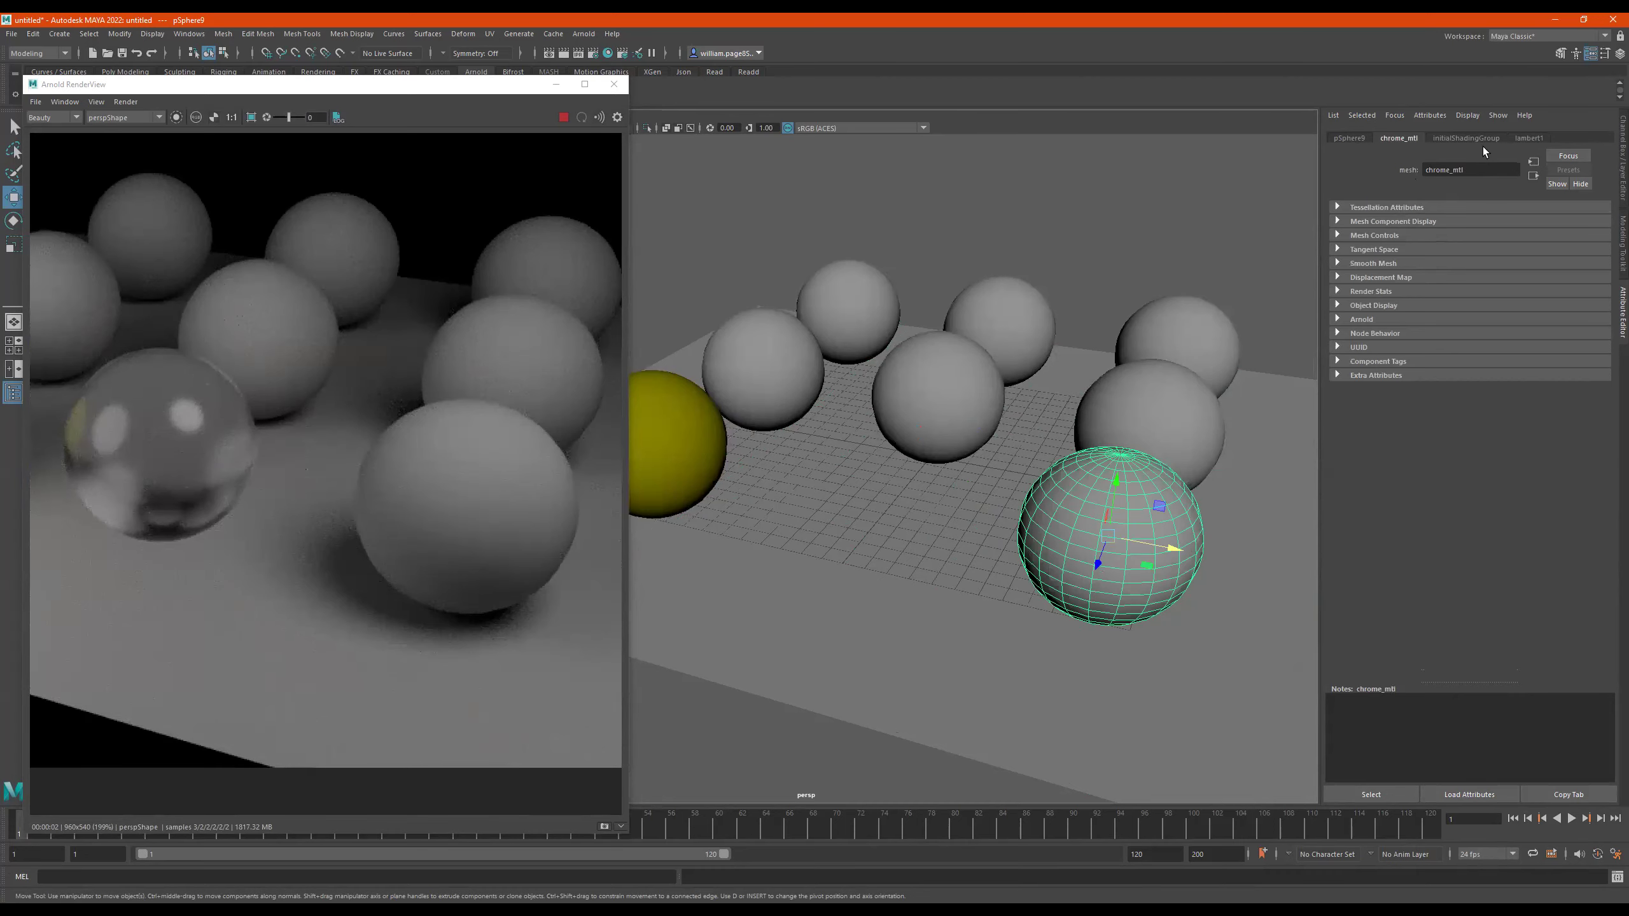
pyautogui.rightClick(1079, 488)
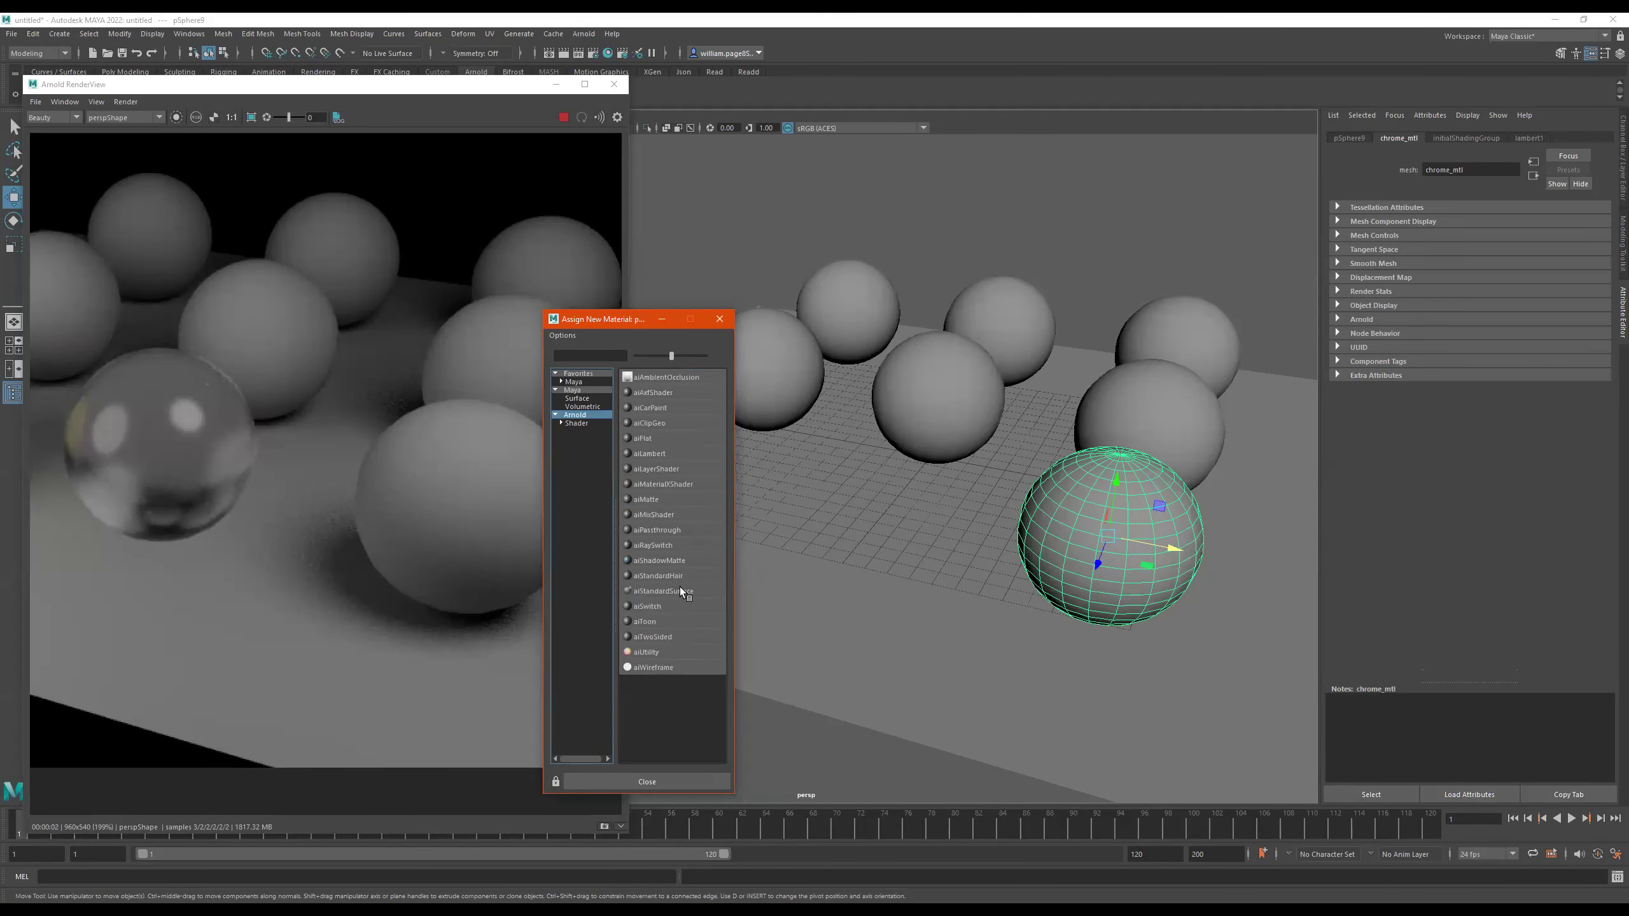
# Assign a new aiStandardSurface material, aiStandardSurface3, to the front right sphere
pyautogui.click(663, 591)
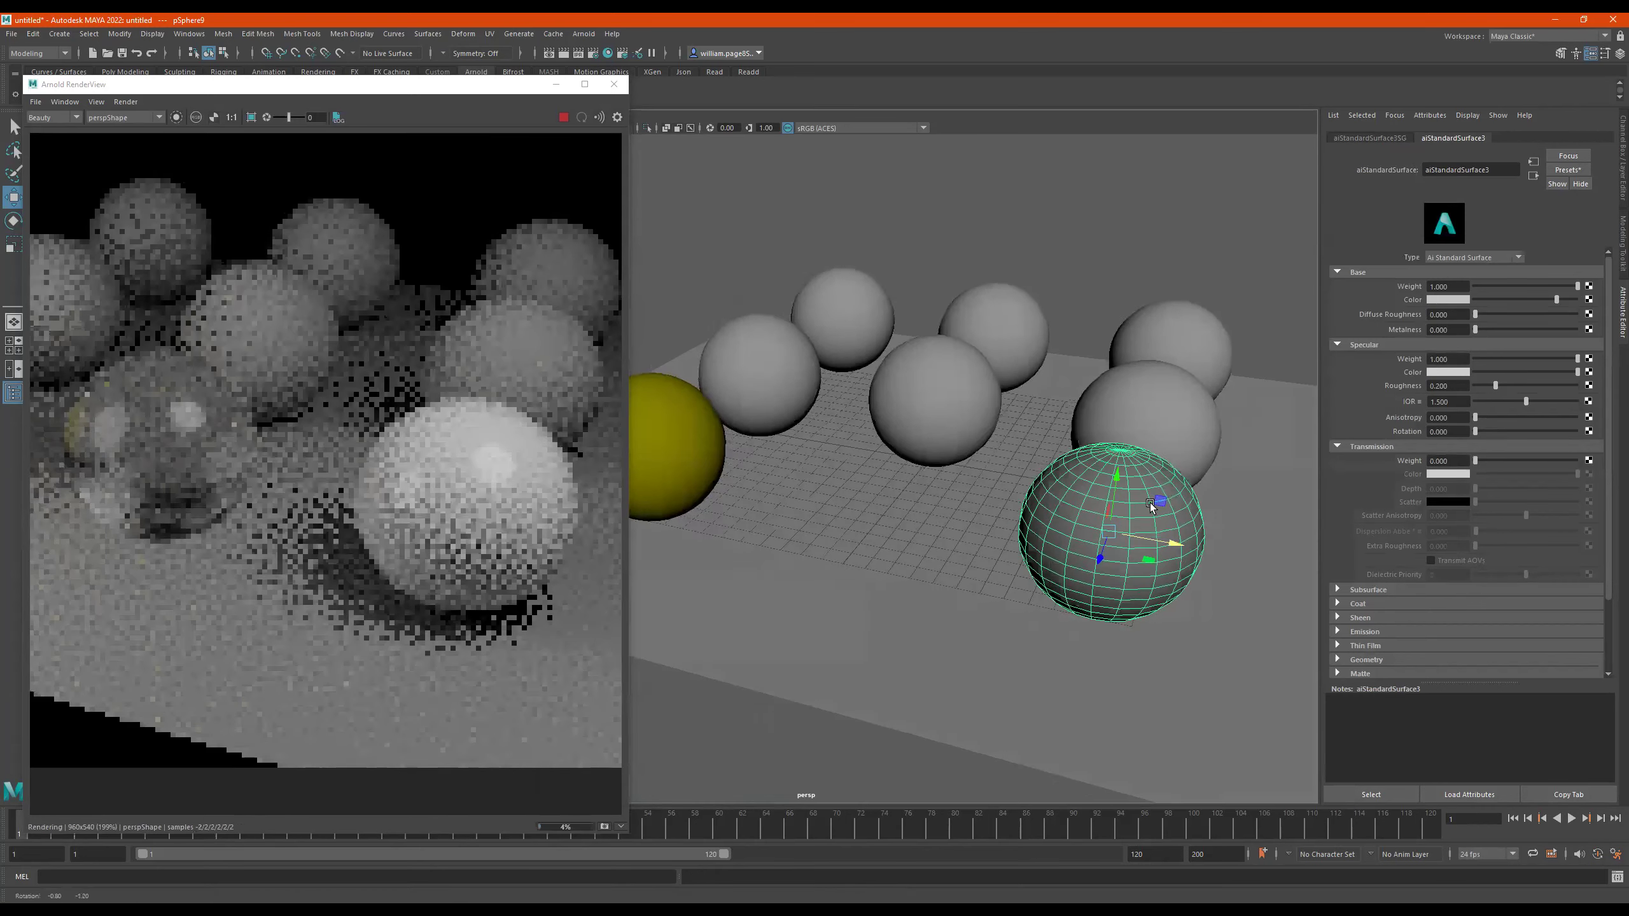
pyautogui.keyDown('alt'); pyautogui.moveTo(1126, 533); pyautogui.dragTo(853, 356); pyautogui.keyUp('alt')
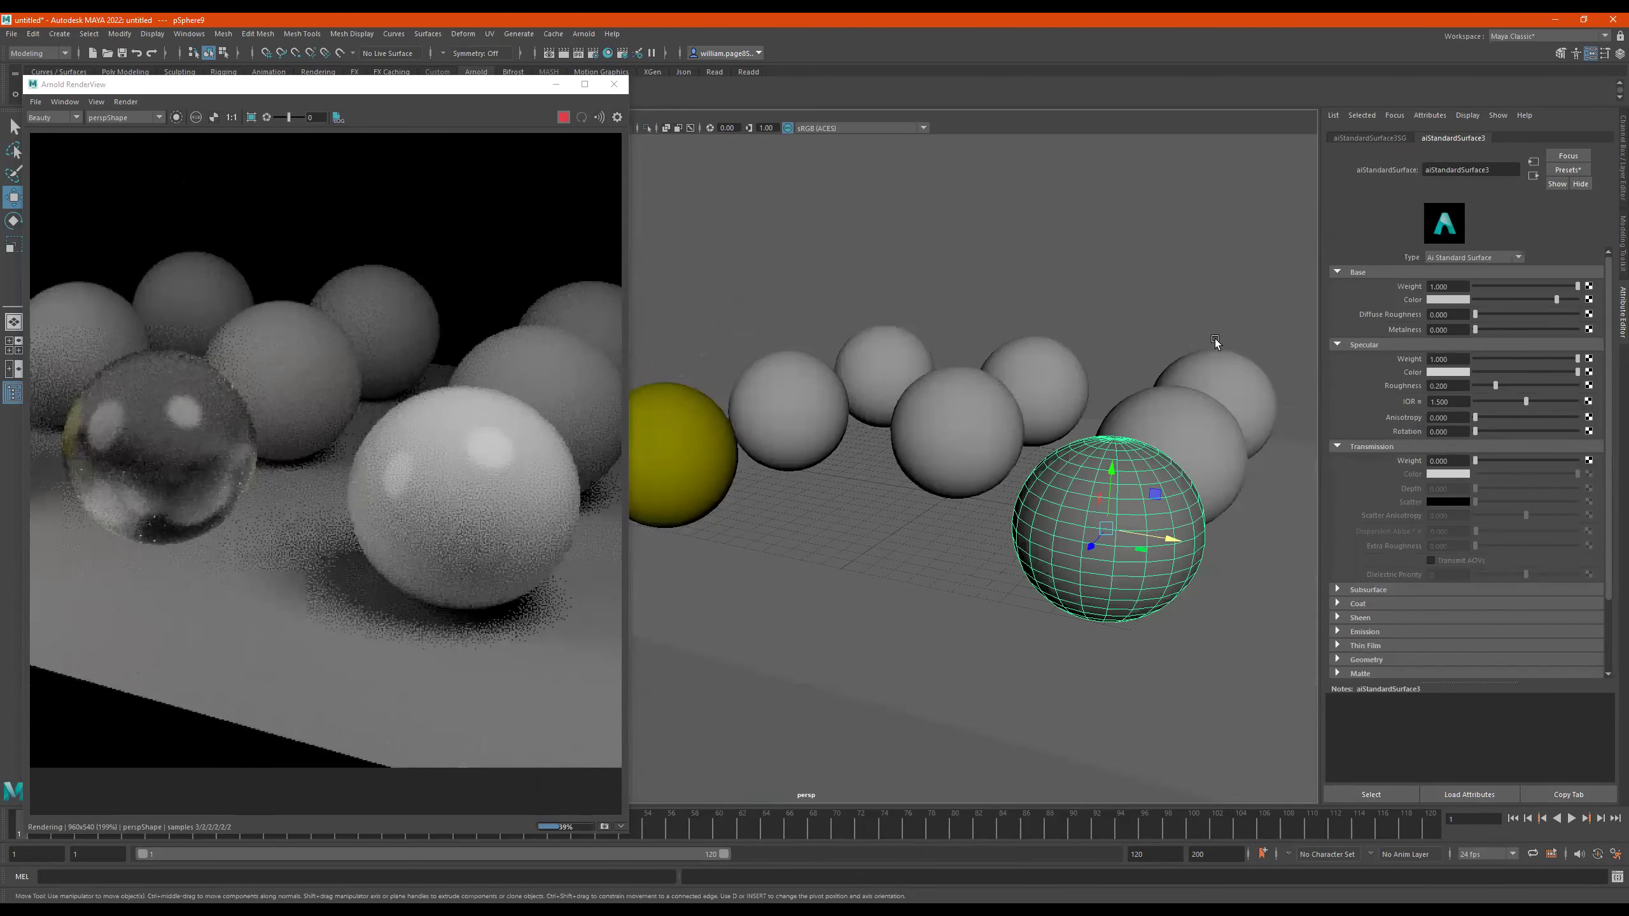
pyautogui.click(1132, 497)
pyautogui.click(855, 499)
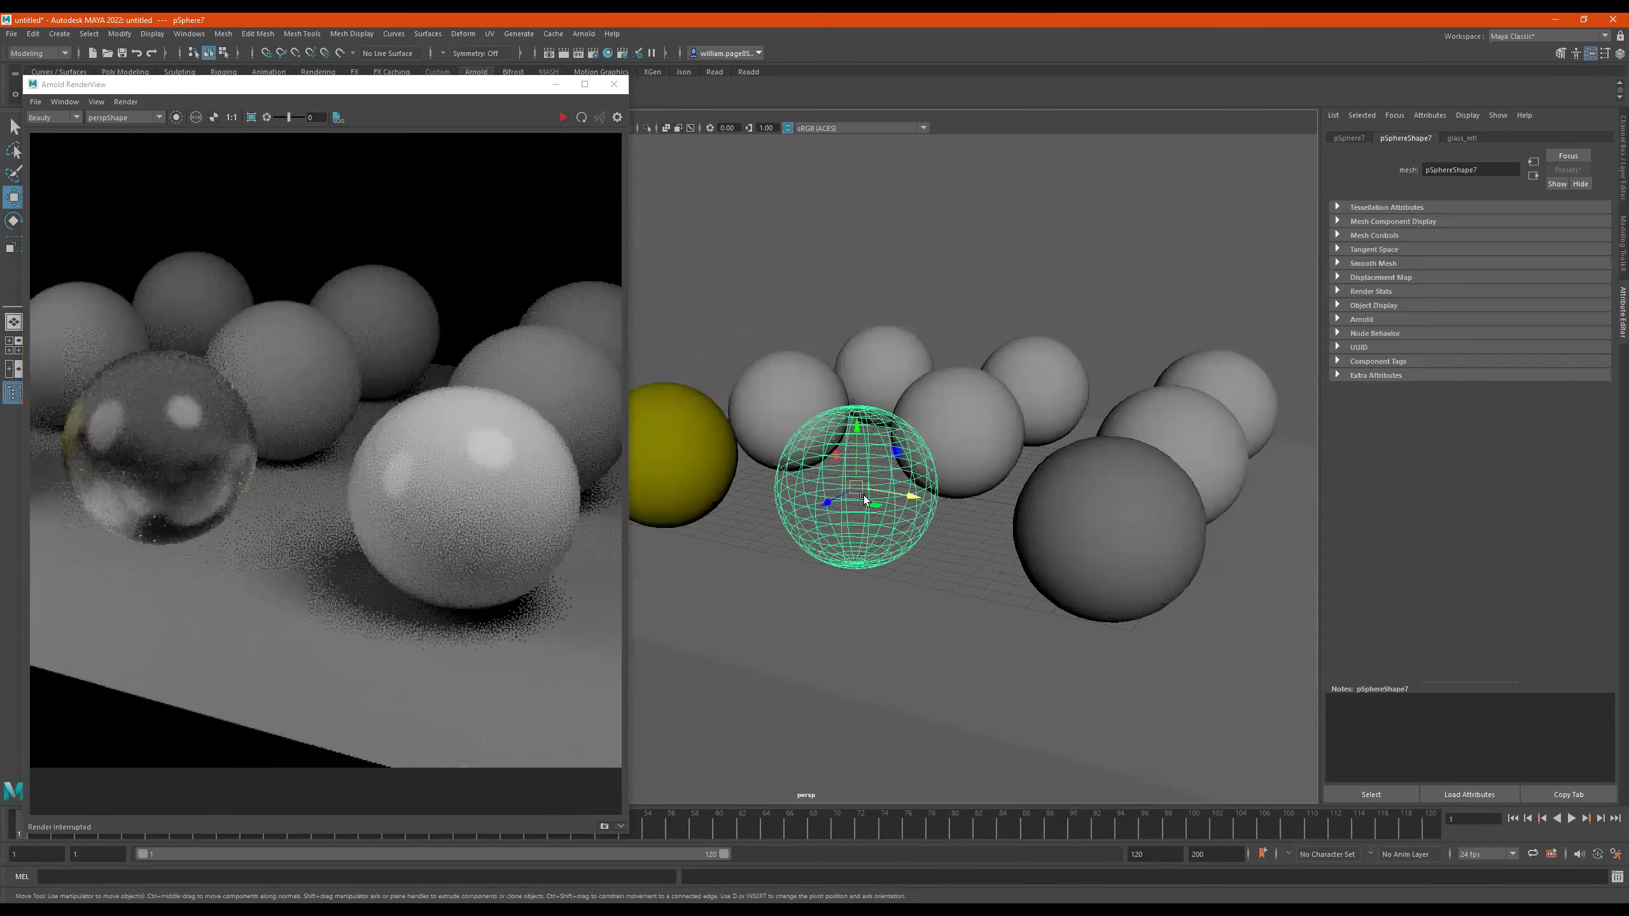
pyautogui.keyDown('alt'); pyautogui.moveTo(863, 495); pyautogui.dragTo(788, 487); pyautogui.keyUp('alt')
pyautogui.scroll(5, 827, 474)
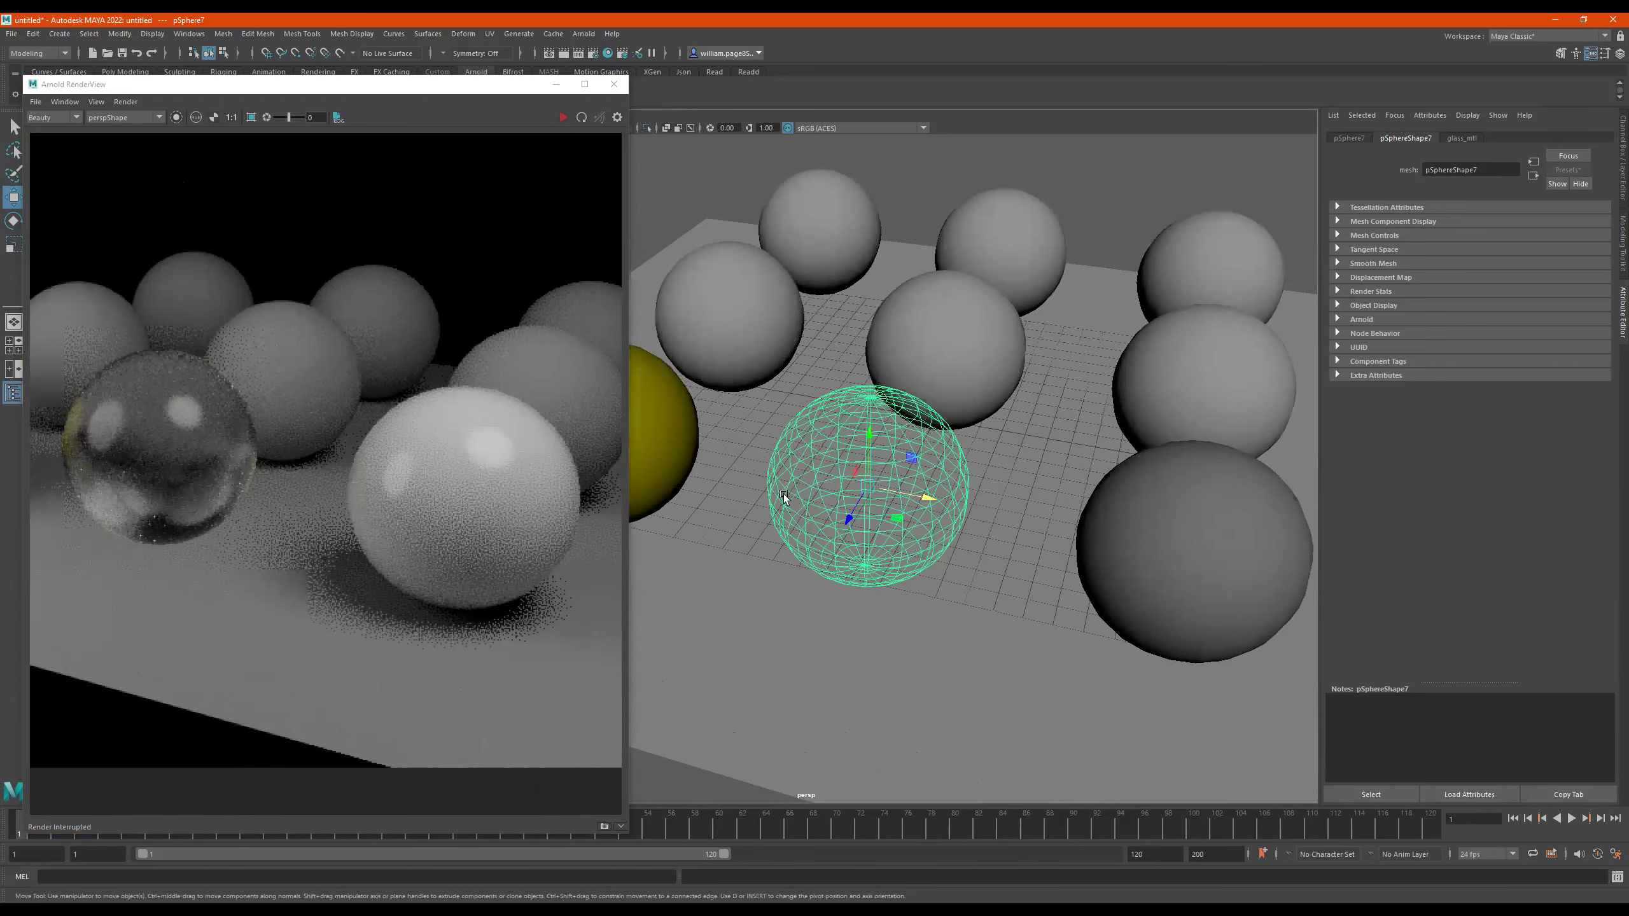
pyautogui.moveTo(1190, 563)
pyautogui.keyDown('alt'); pyautogui.mouseDown(button='middle')
pyautogui.moveTo(1073, 521)
pyautogui.moveTo(1063, 484)
pyautogui.mouseUp(button='middle'); pyautogui.keyUp('alt')
pyautogui.click(1102, 513)
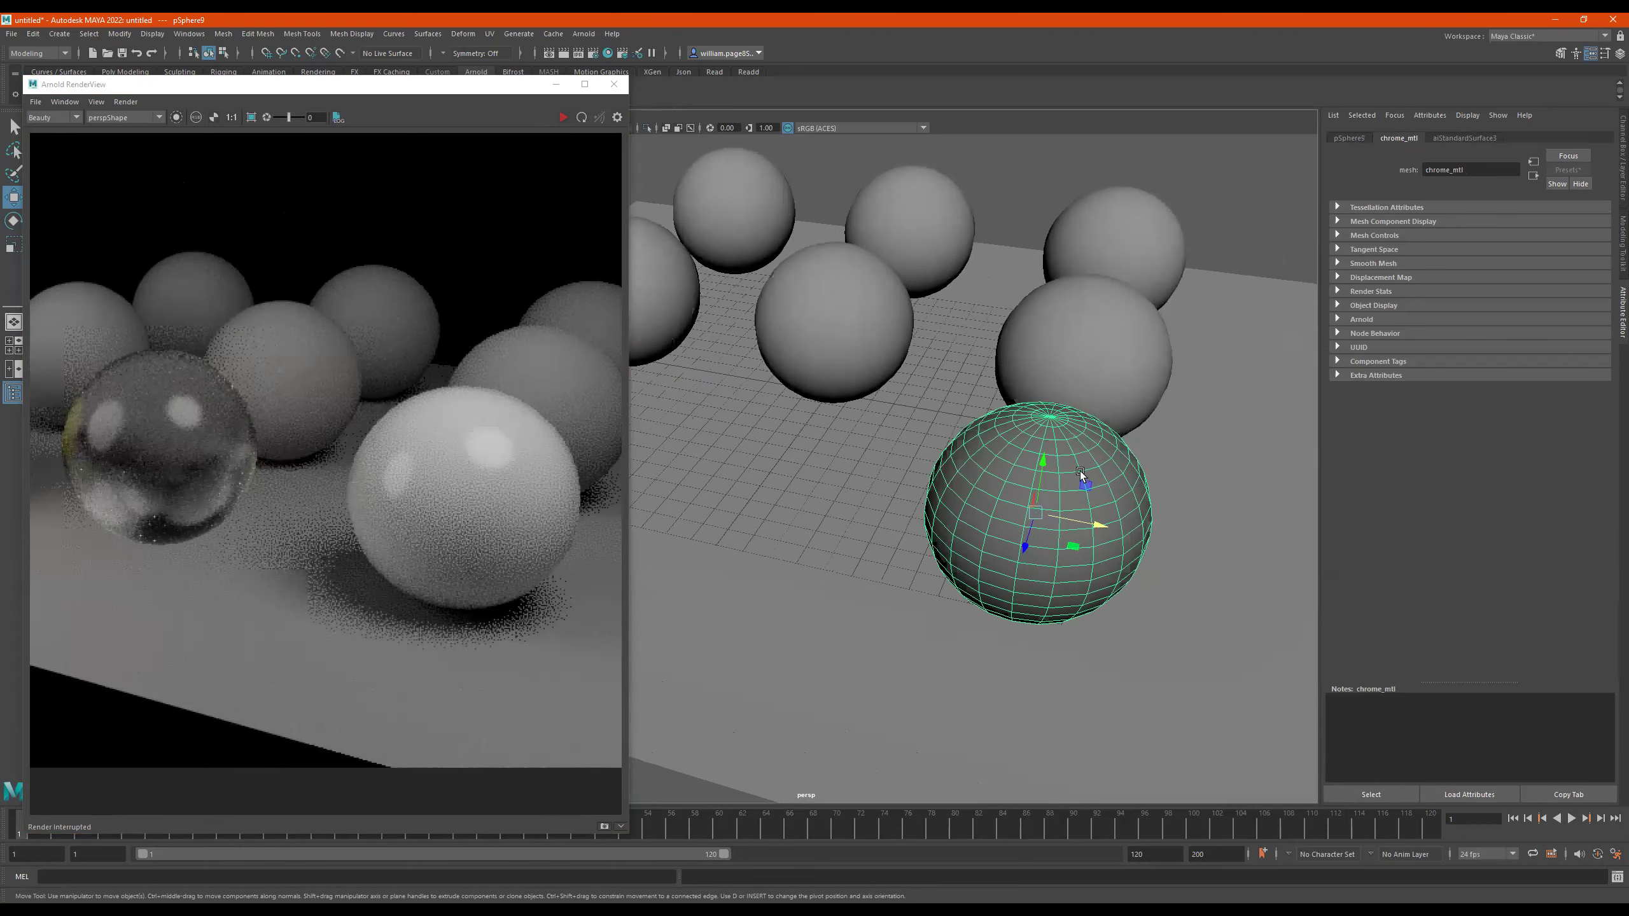
pyautogui.press('4')
pyautogui.keyDown('alt'); pyautogui.moveTo(1076, 539); pyautogui.dragTo(1080, 527); pyautogui.keyUp('alt')
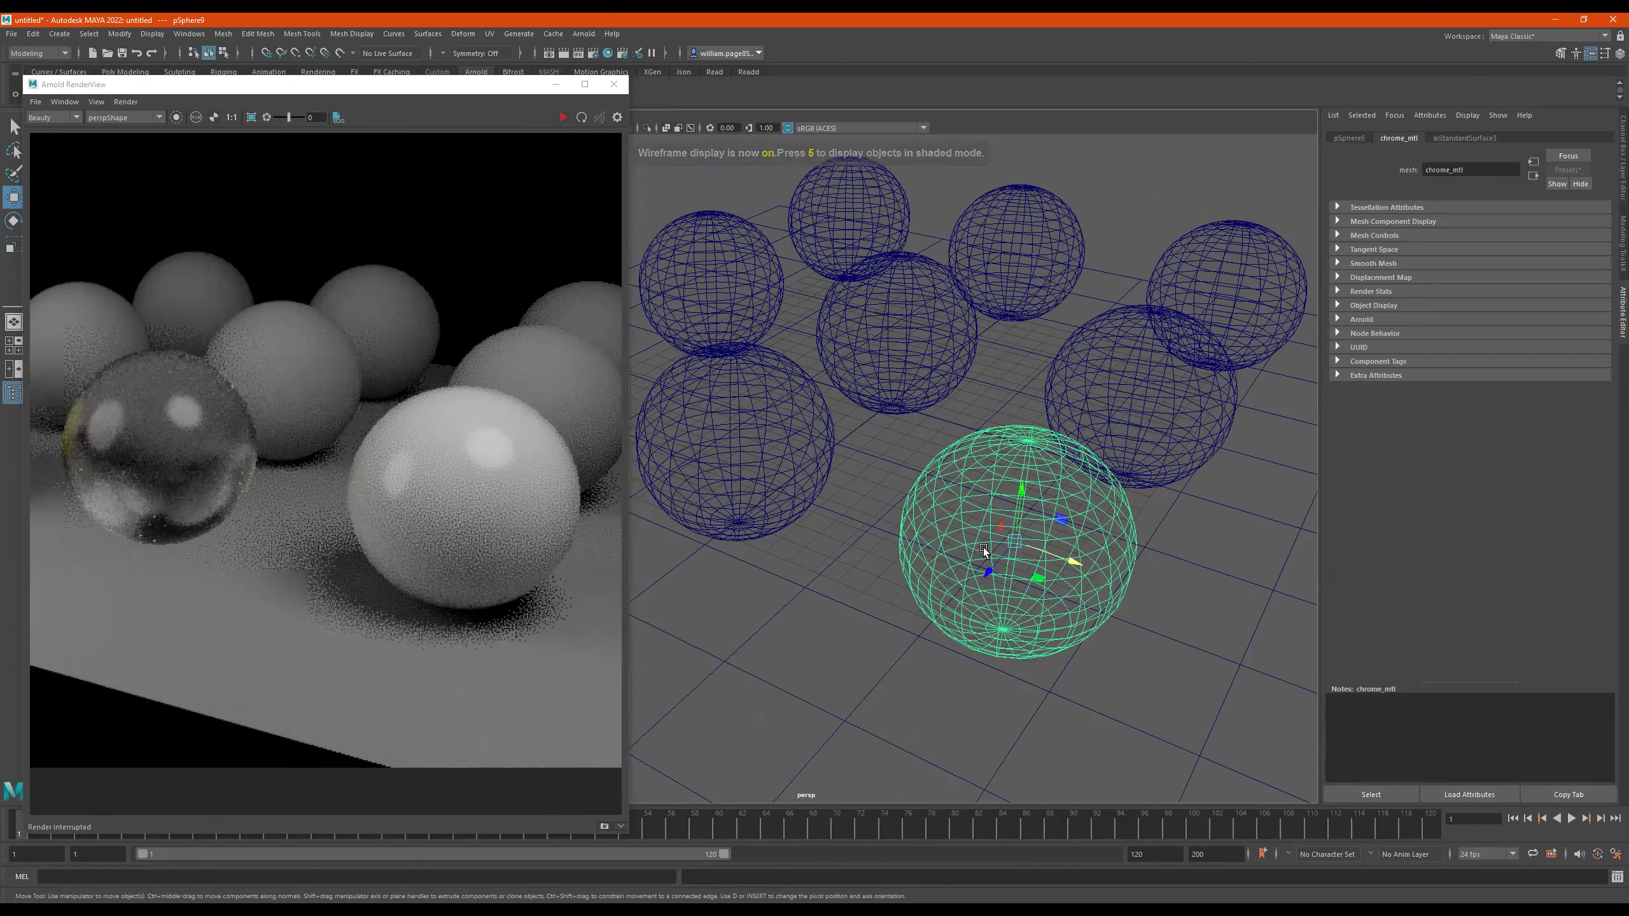
pyautogui.press('5')
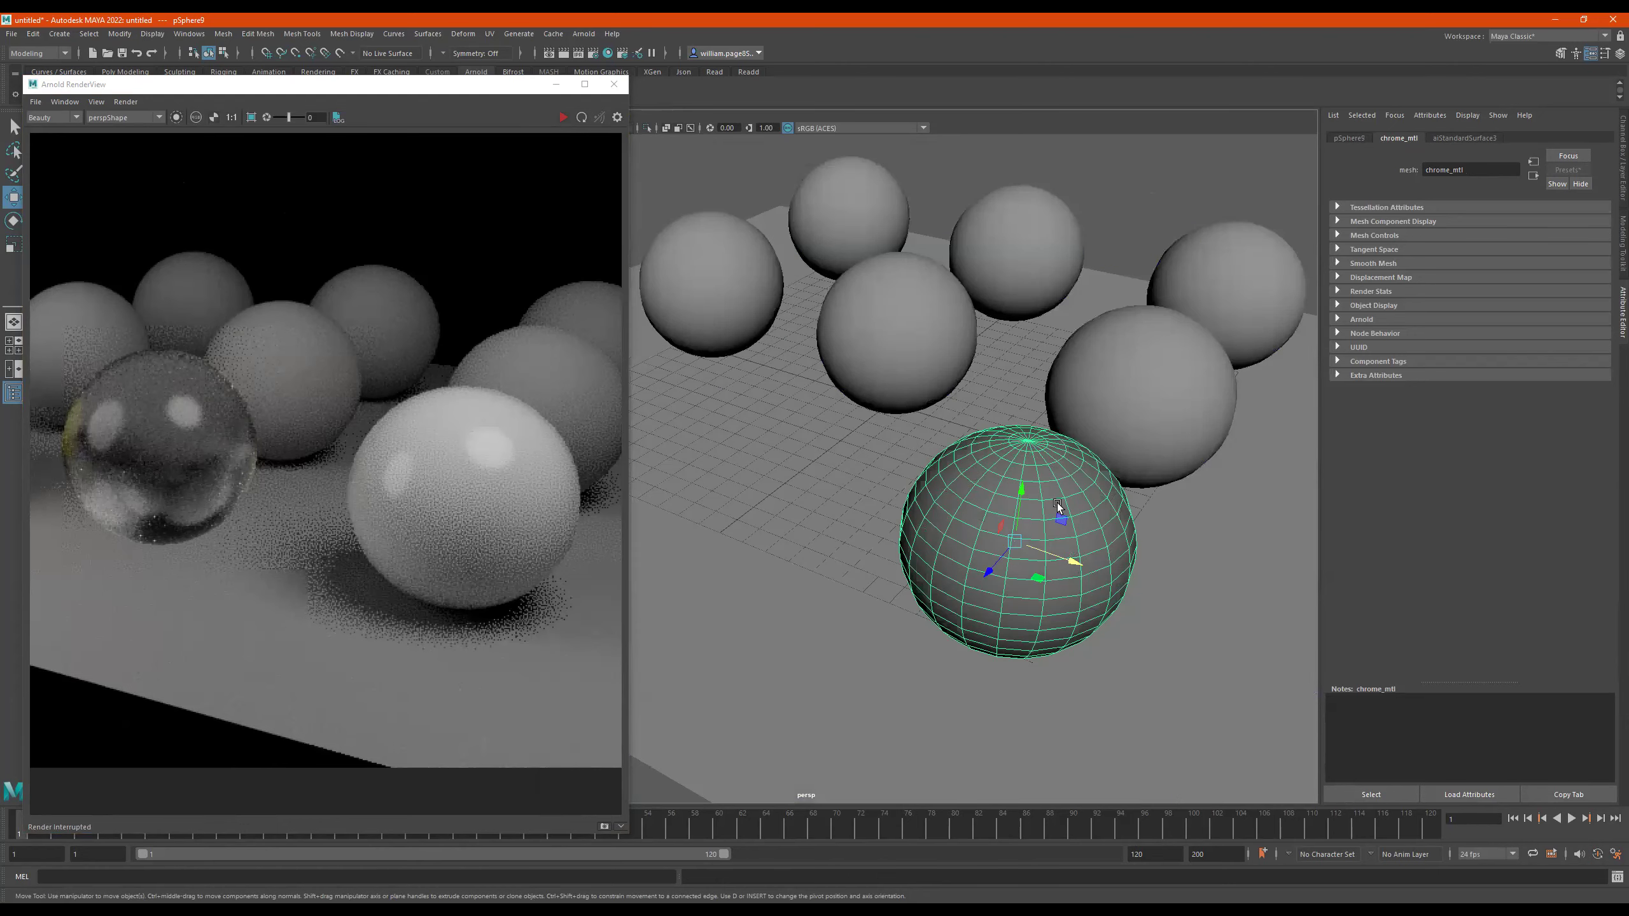
# Extrude the front sphere's faces in wireframe view with a shell thickness of about 0.13
pyautogui.keyDown('shift'); pyautogui.rightClick(1057, 504); pyautogui.keyUp('shift')
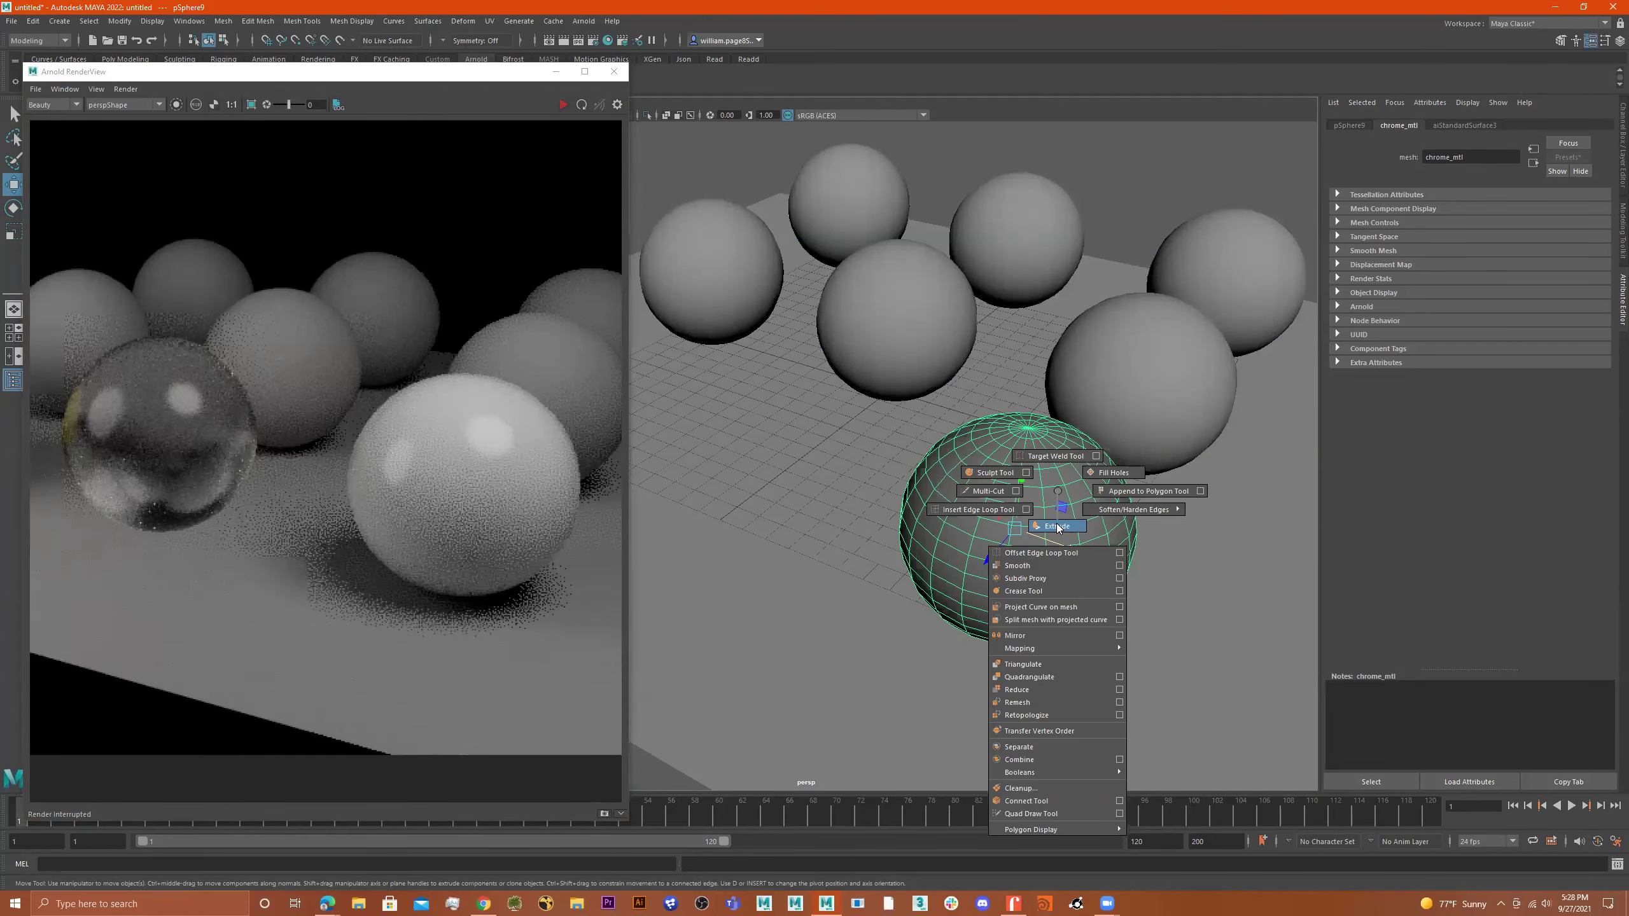
pyautogui.click(1057, 526)
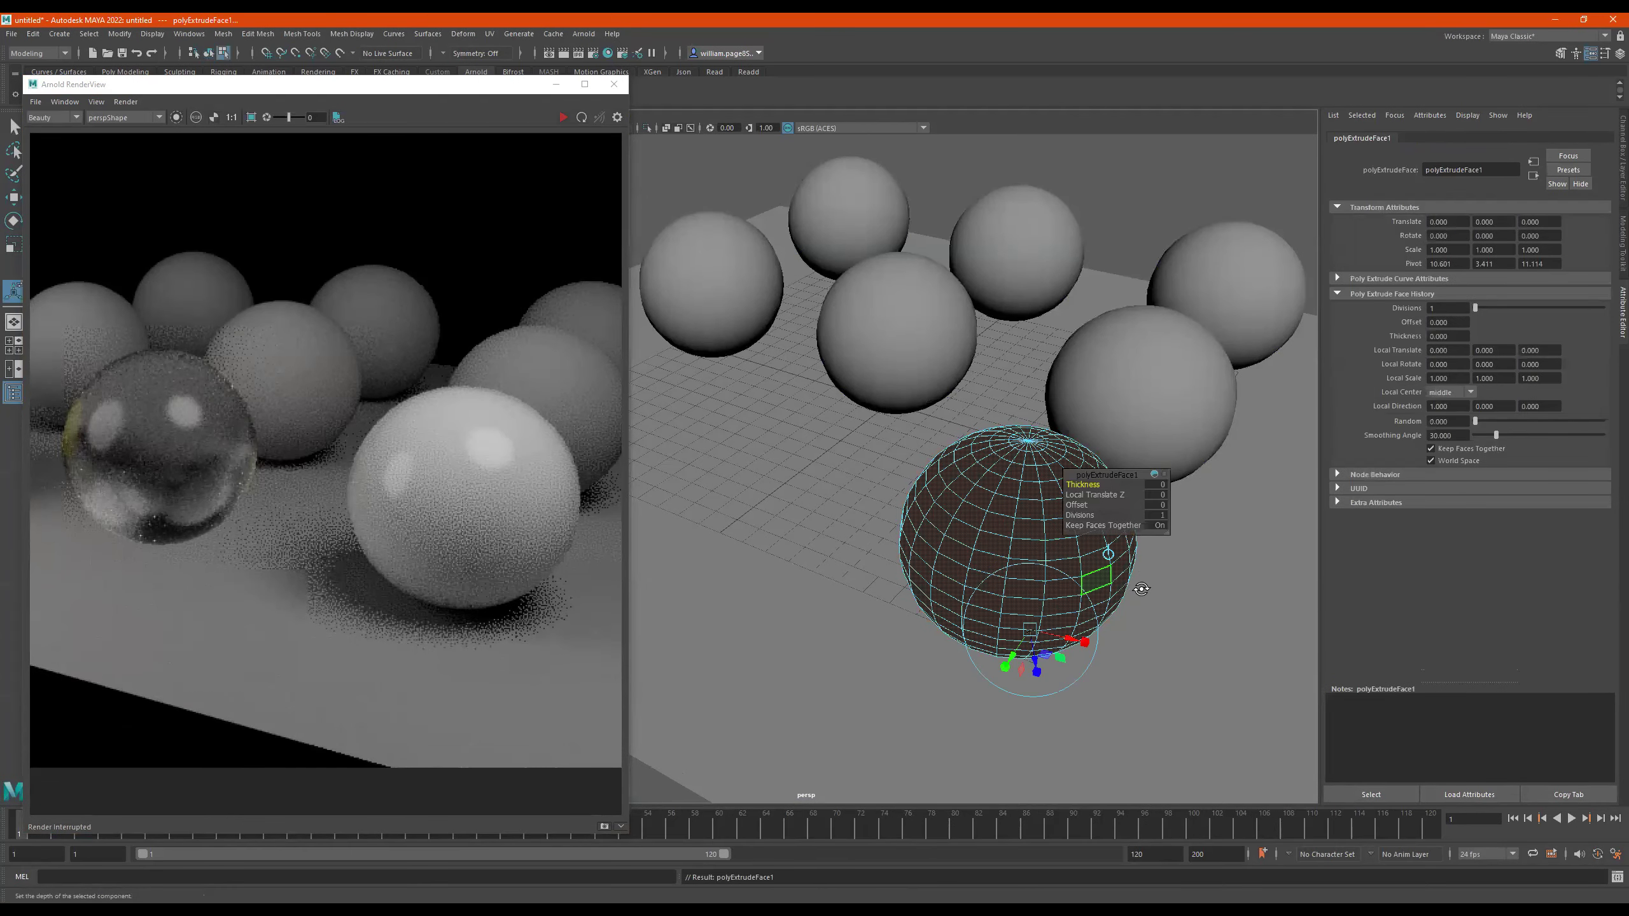
pyautogui.keyDown('alt'); pyautogui.moveTo(1141, 588); pyautogui.dragTo(1077, 607); pyautogui.keyUp('alt')
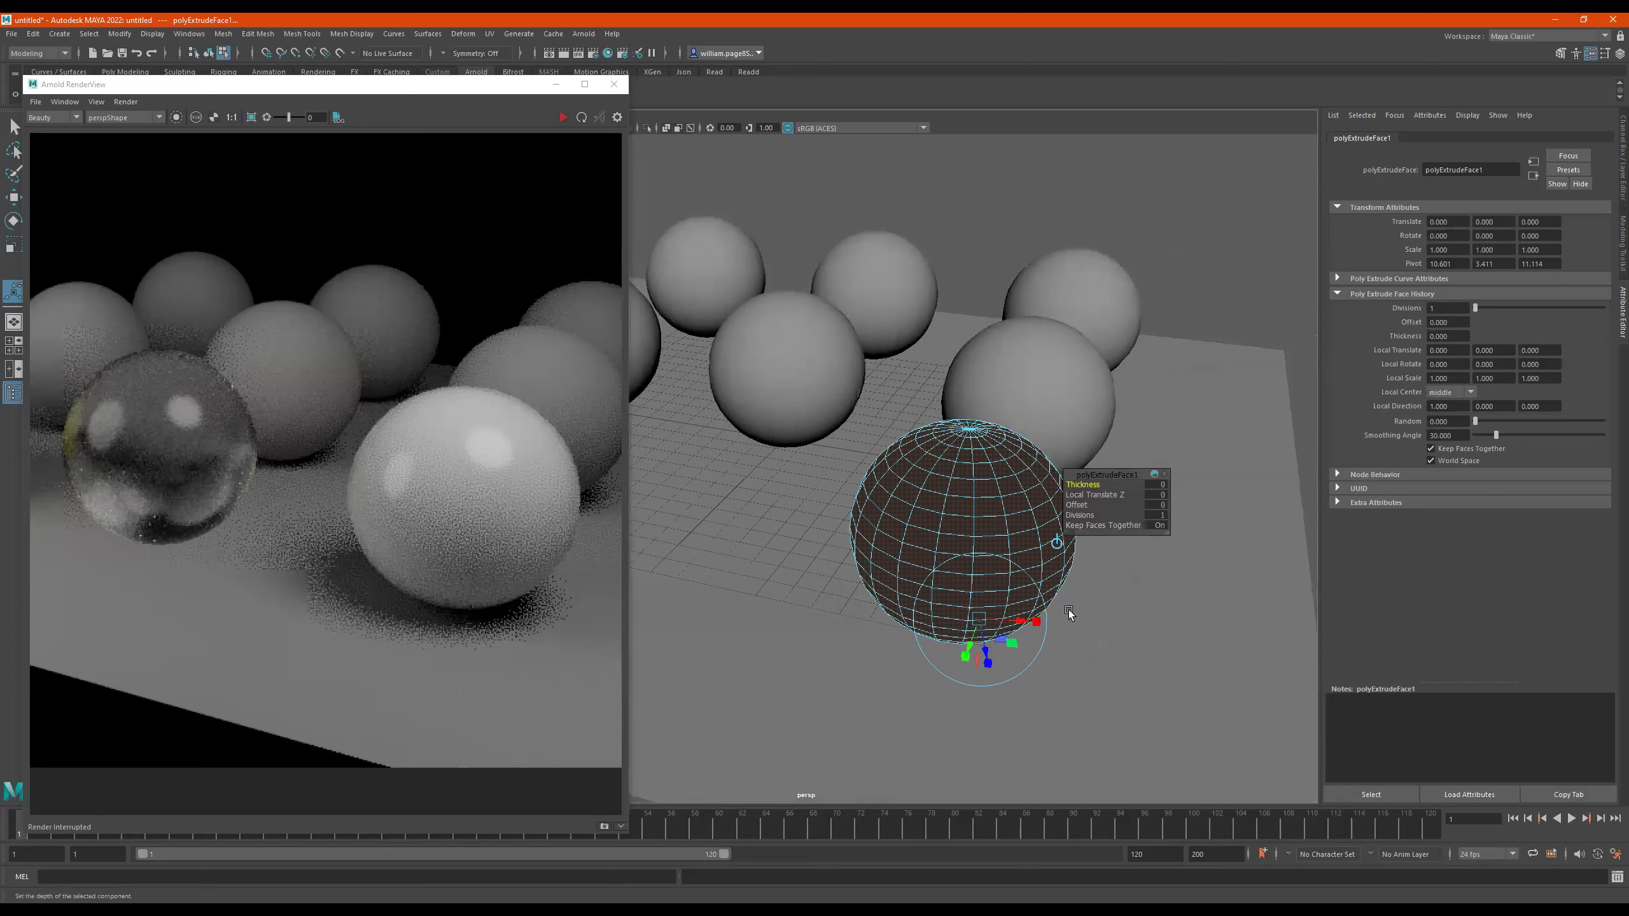
pyautogui.press('4')
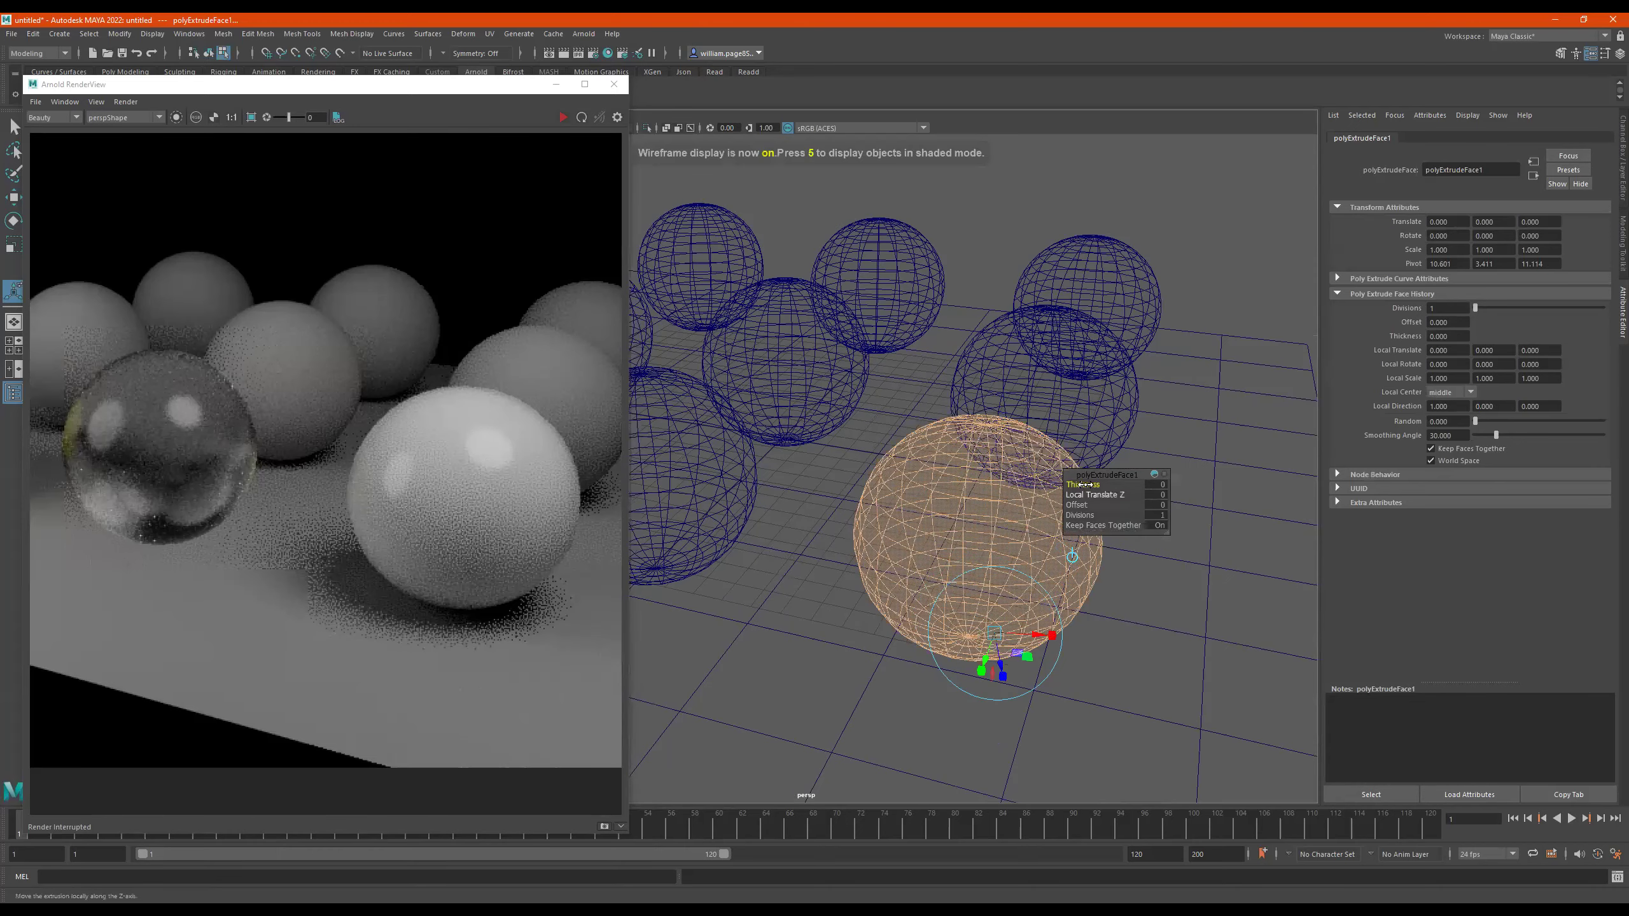
pyautogui.moveTo(1083, 486); pyautogui.dragTo(1098, 485, button='middle')
pyautogui.moveTo(917, 480)
pyautogui.keyDown('alt'); pyautogui.mouseDown()
pyautogui.moveTo(882, 457)
pyautogui.moveTo(1135, 413)
pyautogui.mouseUp(); pyautogui.keyUp('alt')
pyautogui.scroll(3, 1123, 424)
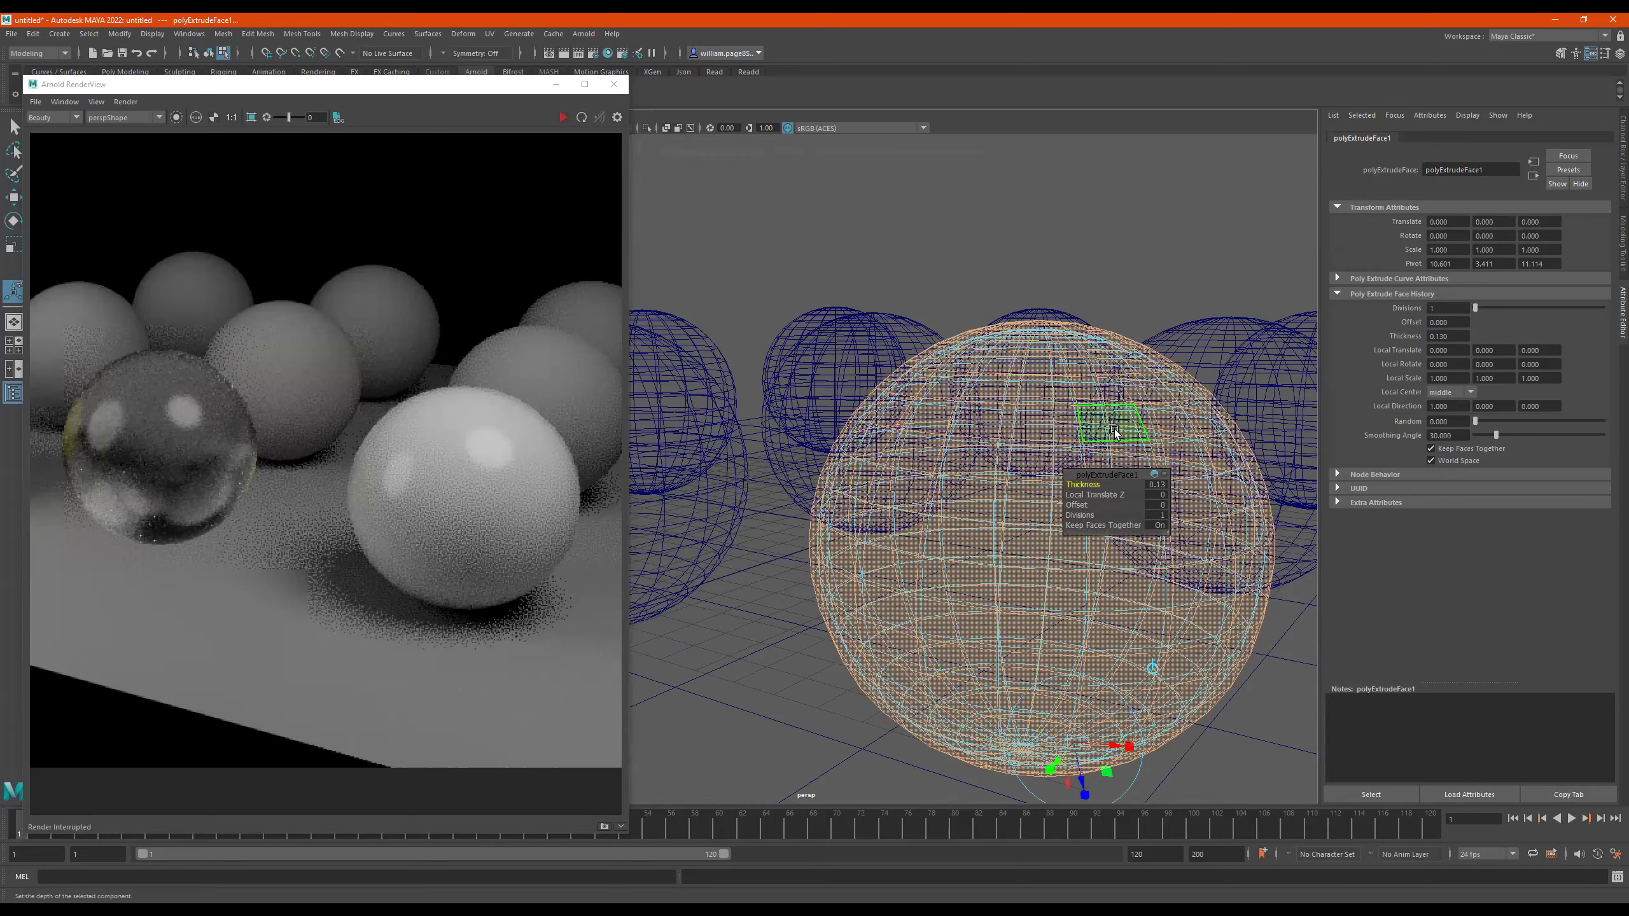
pyautogui.press('q')
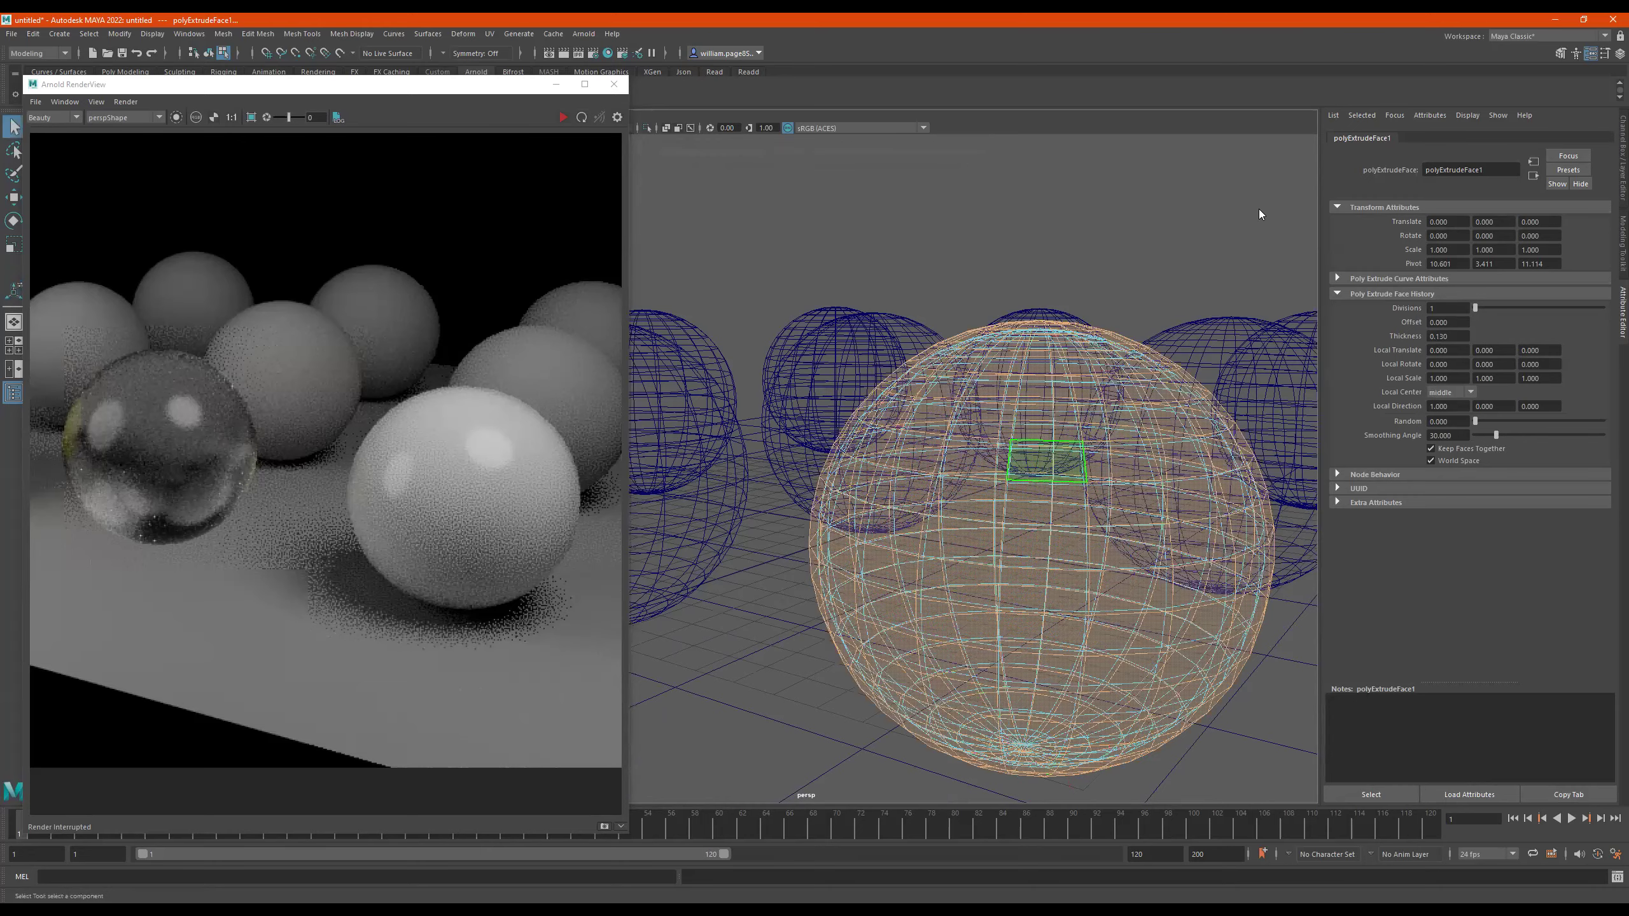
# Deselect the sphere and orbit from a high view down to a low angle
pyautogui.click(866, 274)
pyautogui.moveTo(865, 275)
pyautogui.keyDown('alt'); pyautogui.mouseDown()
pyautogui.moveTo(1025, 354)
pyautogui.moveTo(958, 372)
pyautogui.mouseUp(); pyautogui.keyUp('alt')
pyautogui.keyDown('alt'); pyautogui.moveTo(831, 473); pyautogui.dragTo(844, 468); pyautogui.keyUp('alt')
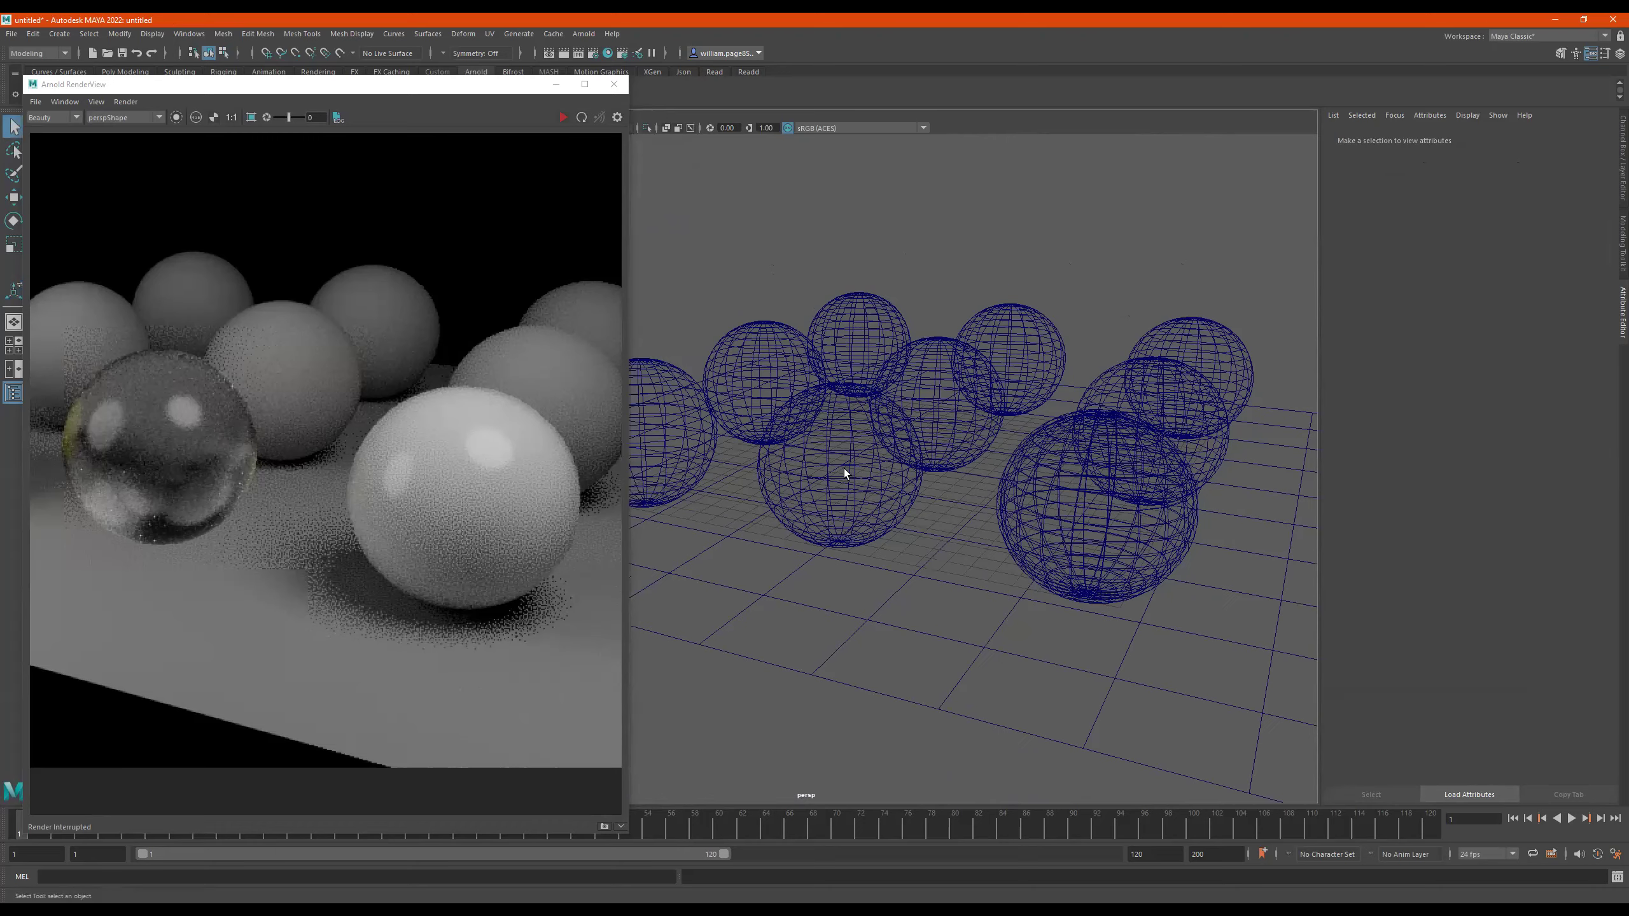
# Switch the viewport to shaded display and select the large front-right sphere
pyautogui.click(842, 524)
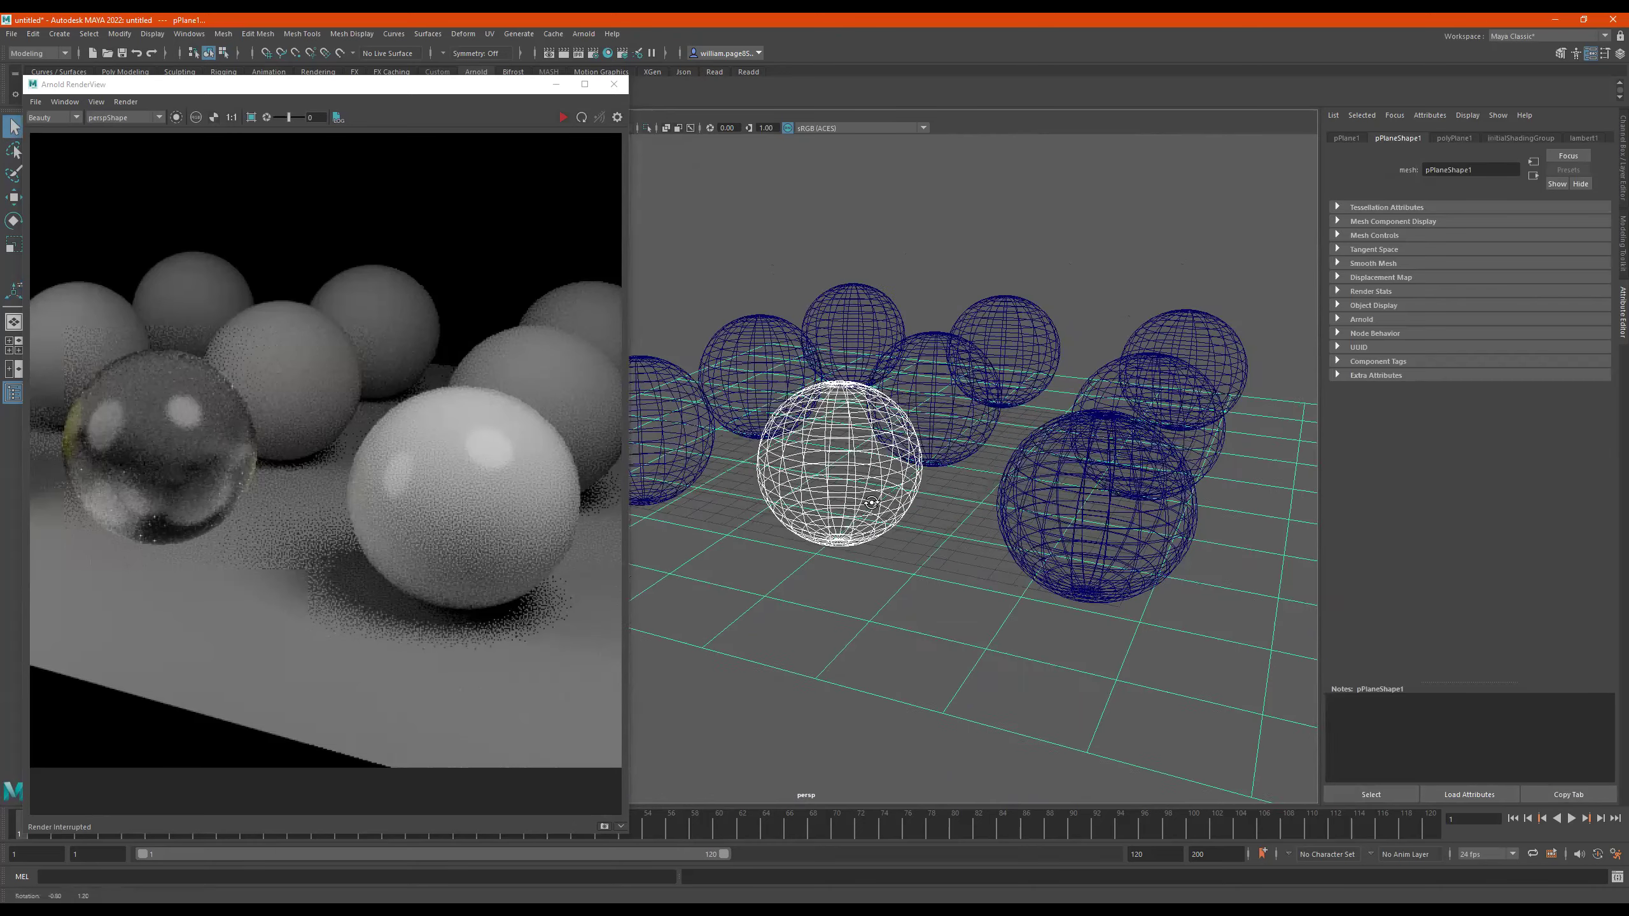
pyautogui.keyDown('alt'); pyautogui.moveTo(842, 525); pyautogui.dragTo(847, 463); pyautogui.keyUp('alt')
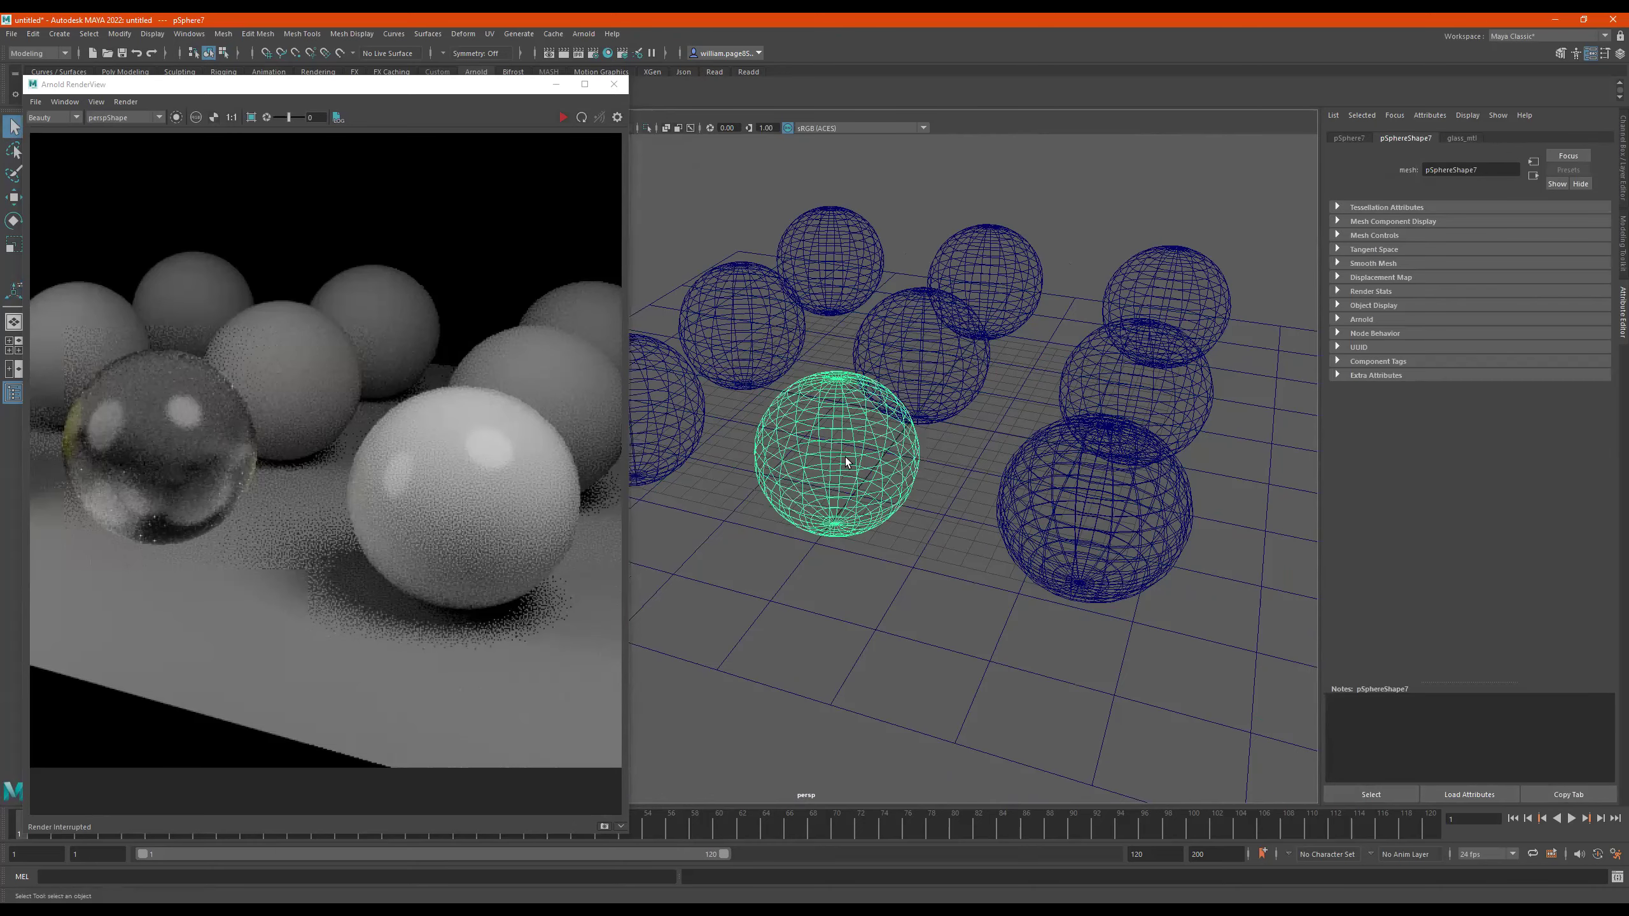
pyautogui.press('5')
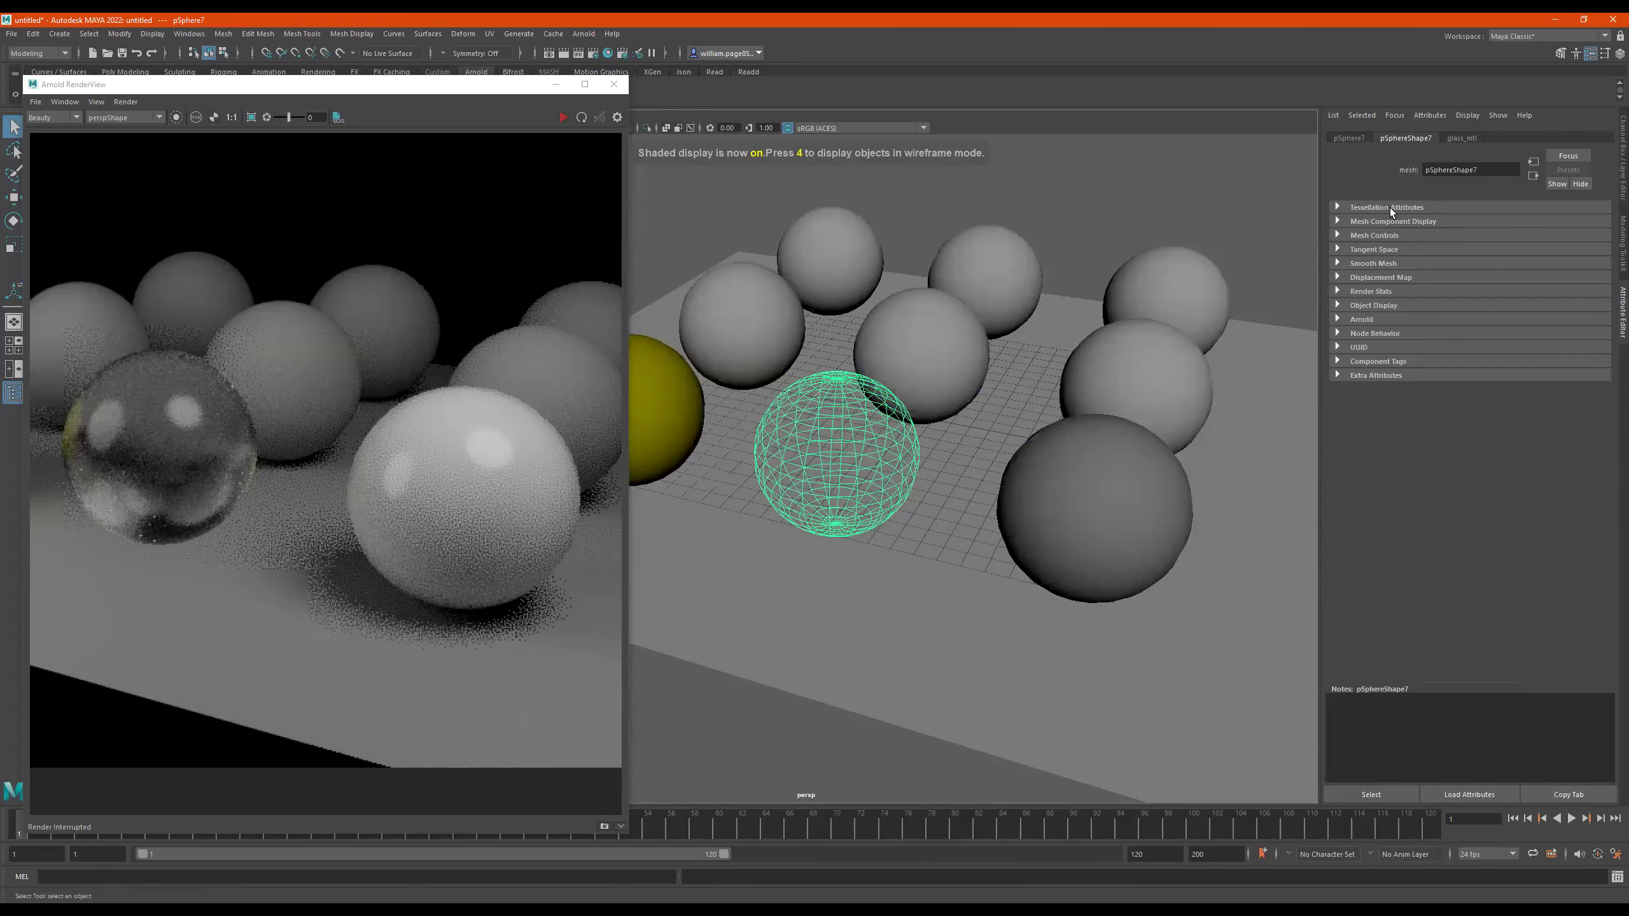
pyautogui.click(1123, 501)
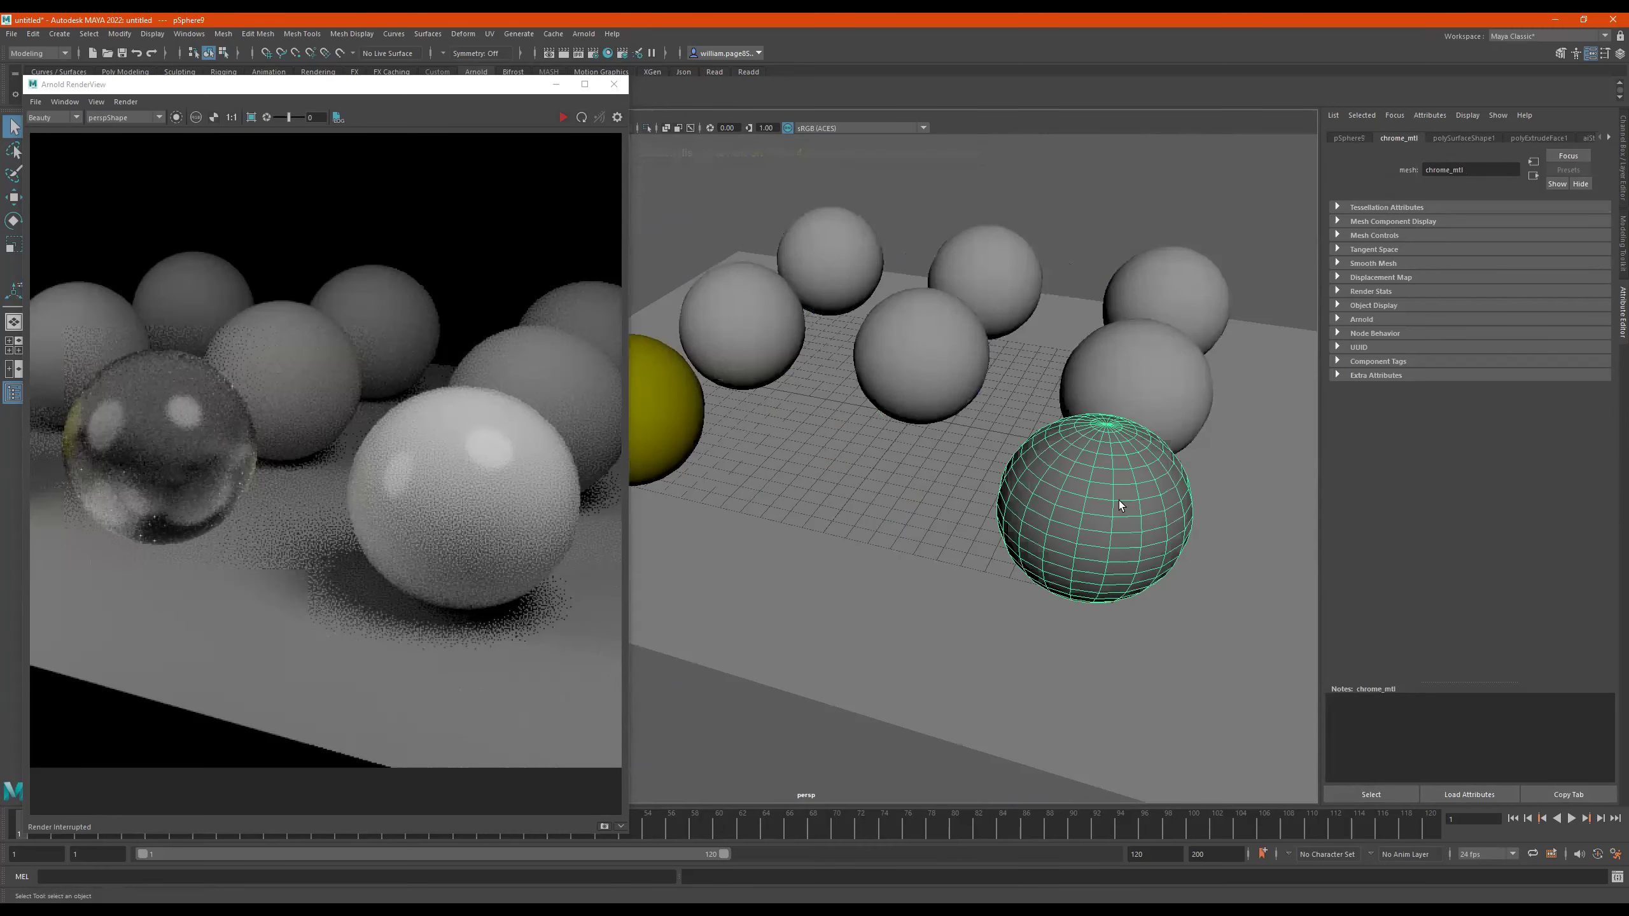
pyautogui.keyDown('alt'); pyautogui.moveTo(1129, 501); pyautogui.dragTo(1167, 475); pyautogui.keyUp('alt')
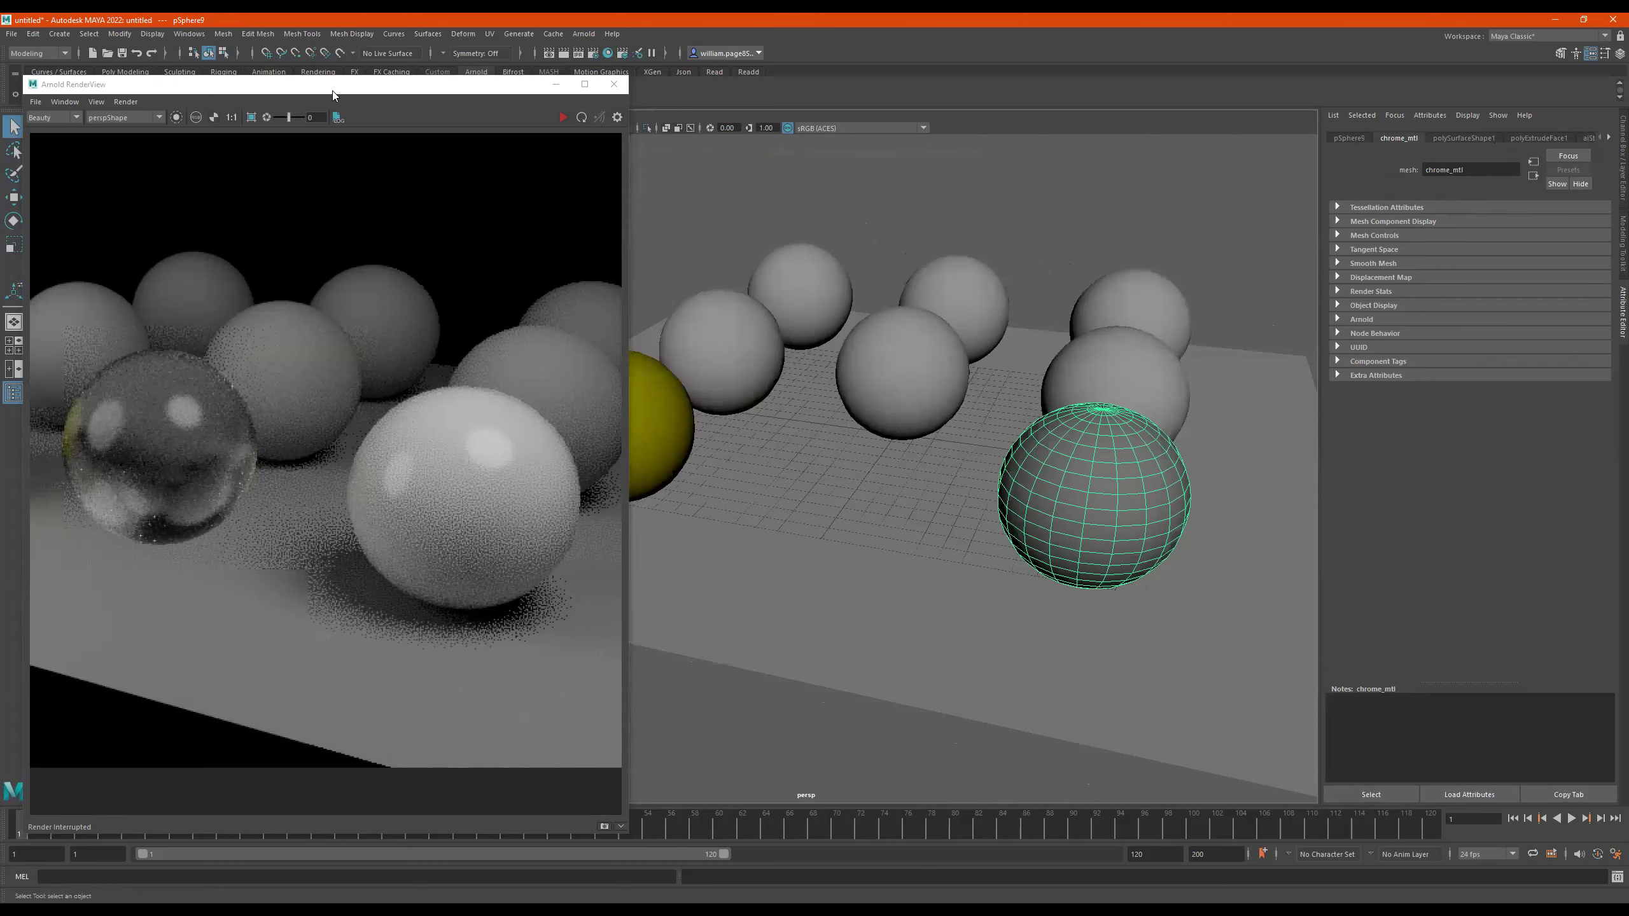
# Widen the Attribute Editor to show the sphere's aiStandardSurface3 shader settings
pyautogui.moveTo(289, 84); pyautogui.dragTo(285, 141)
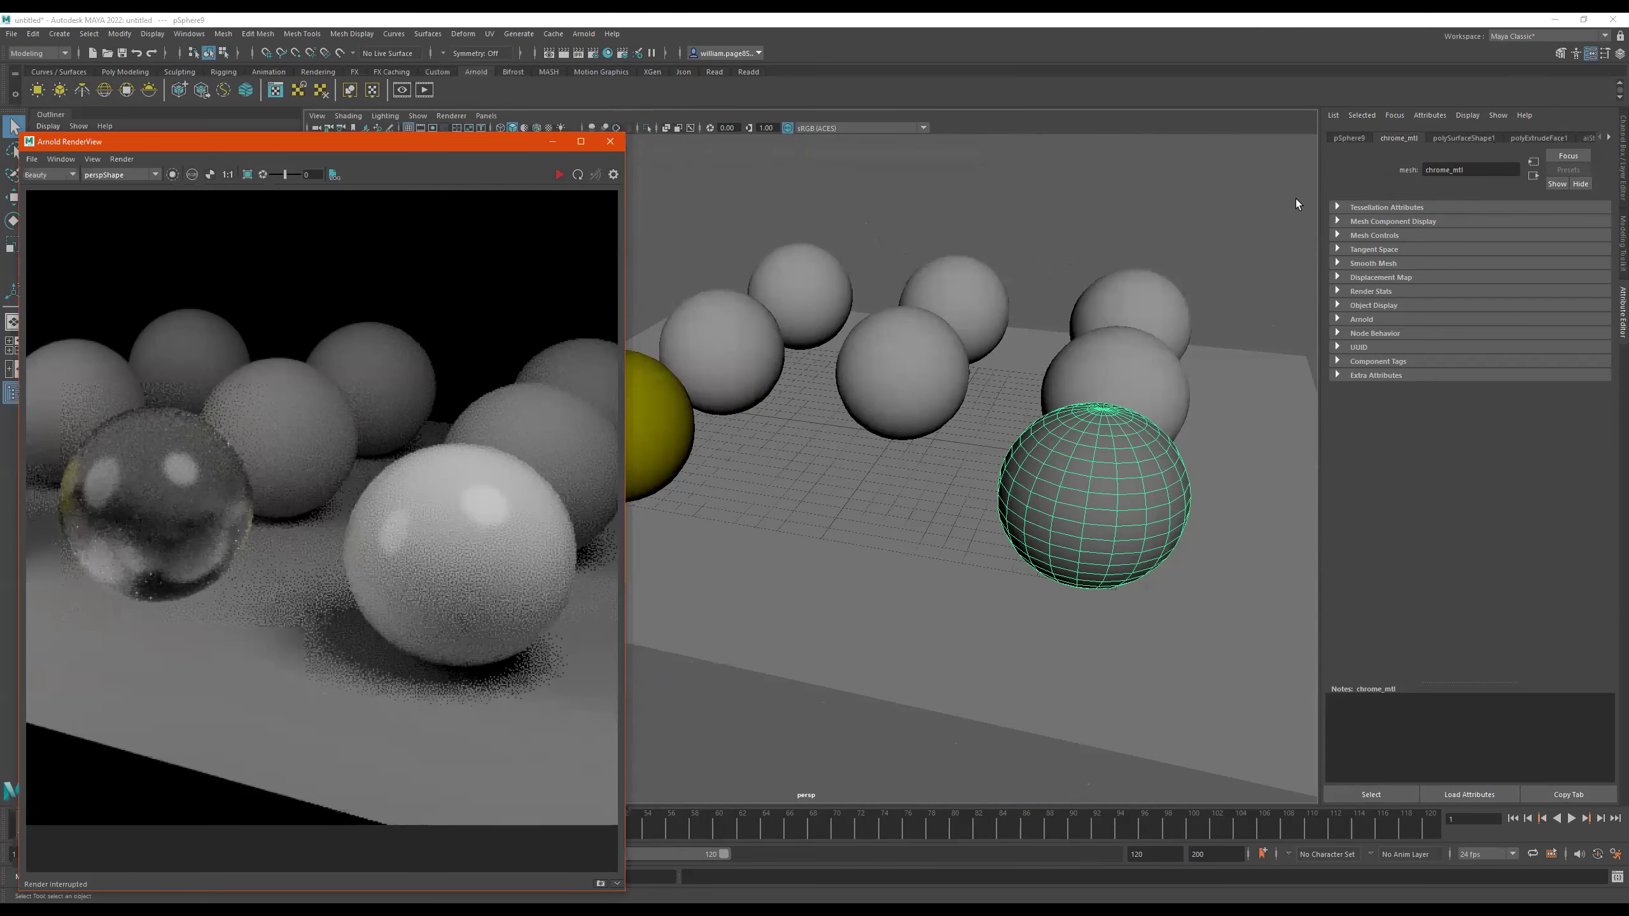
pyautogui.moveTo(1319, 187); pyautogui.dragTo(1219, 187)
pyautogui.click(1427, 137)
pyautogui.click(1248, 138)
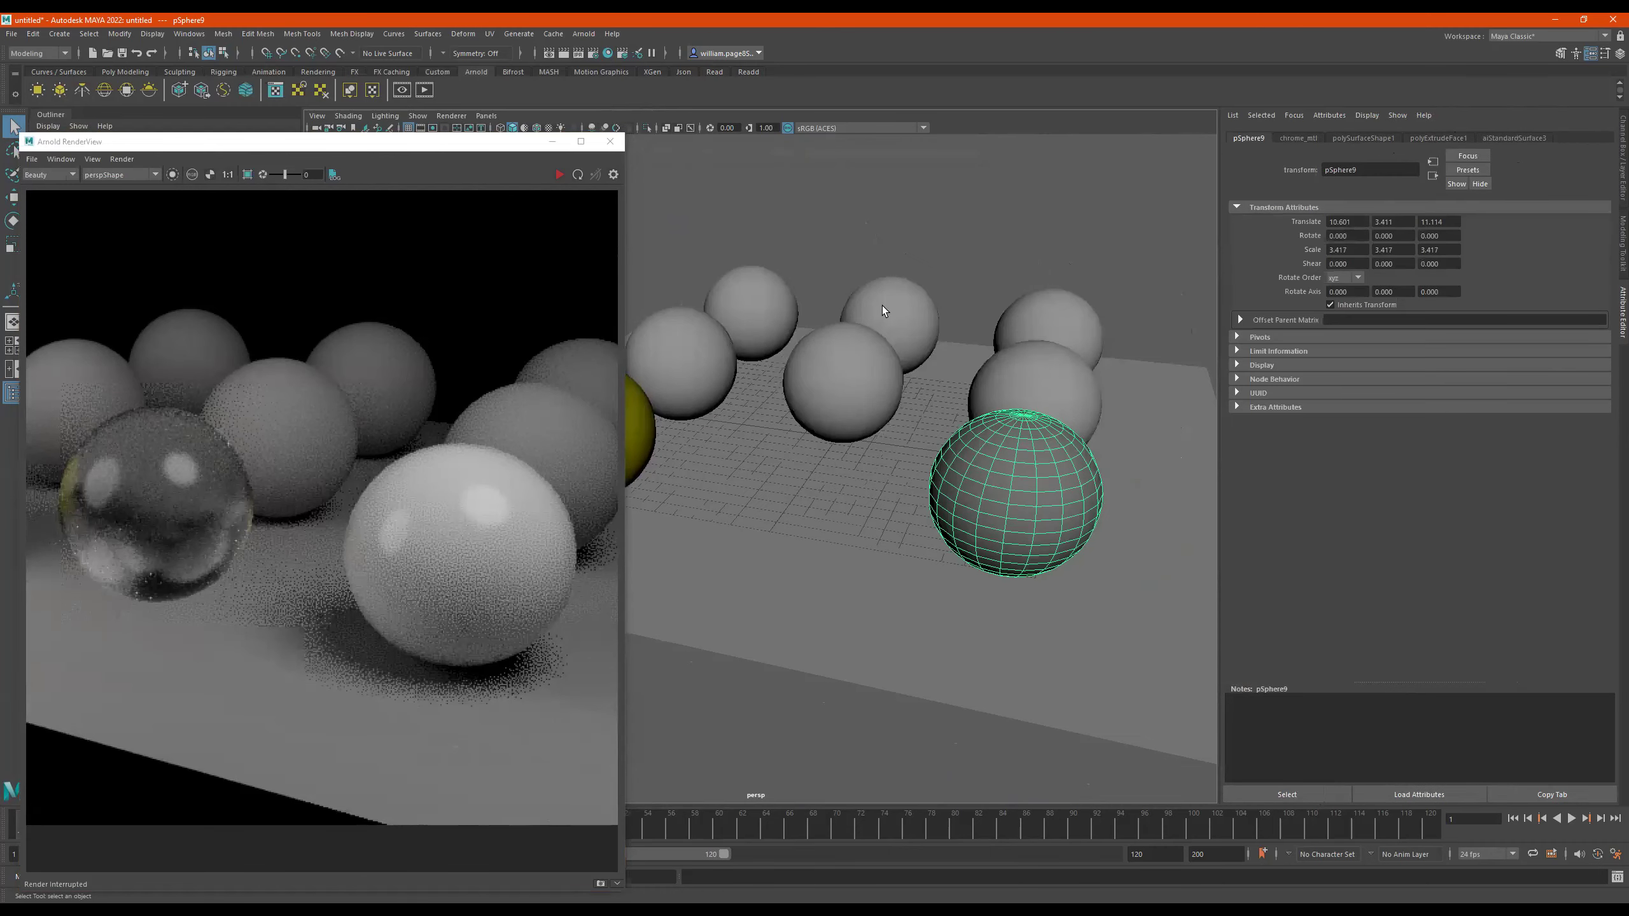
pyautogui.click(113, 74)
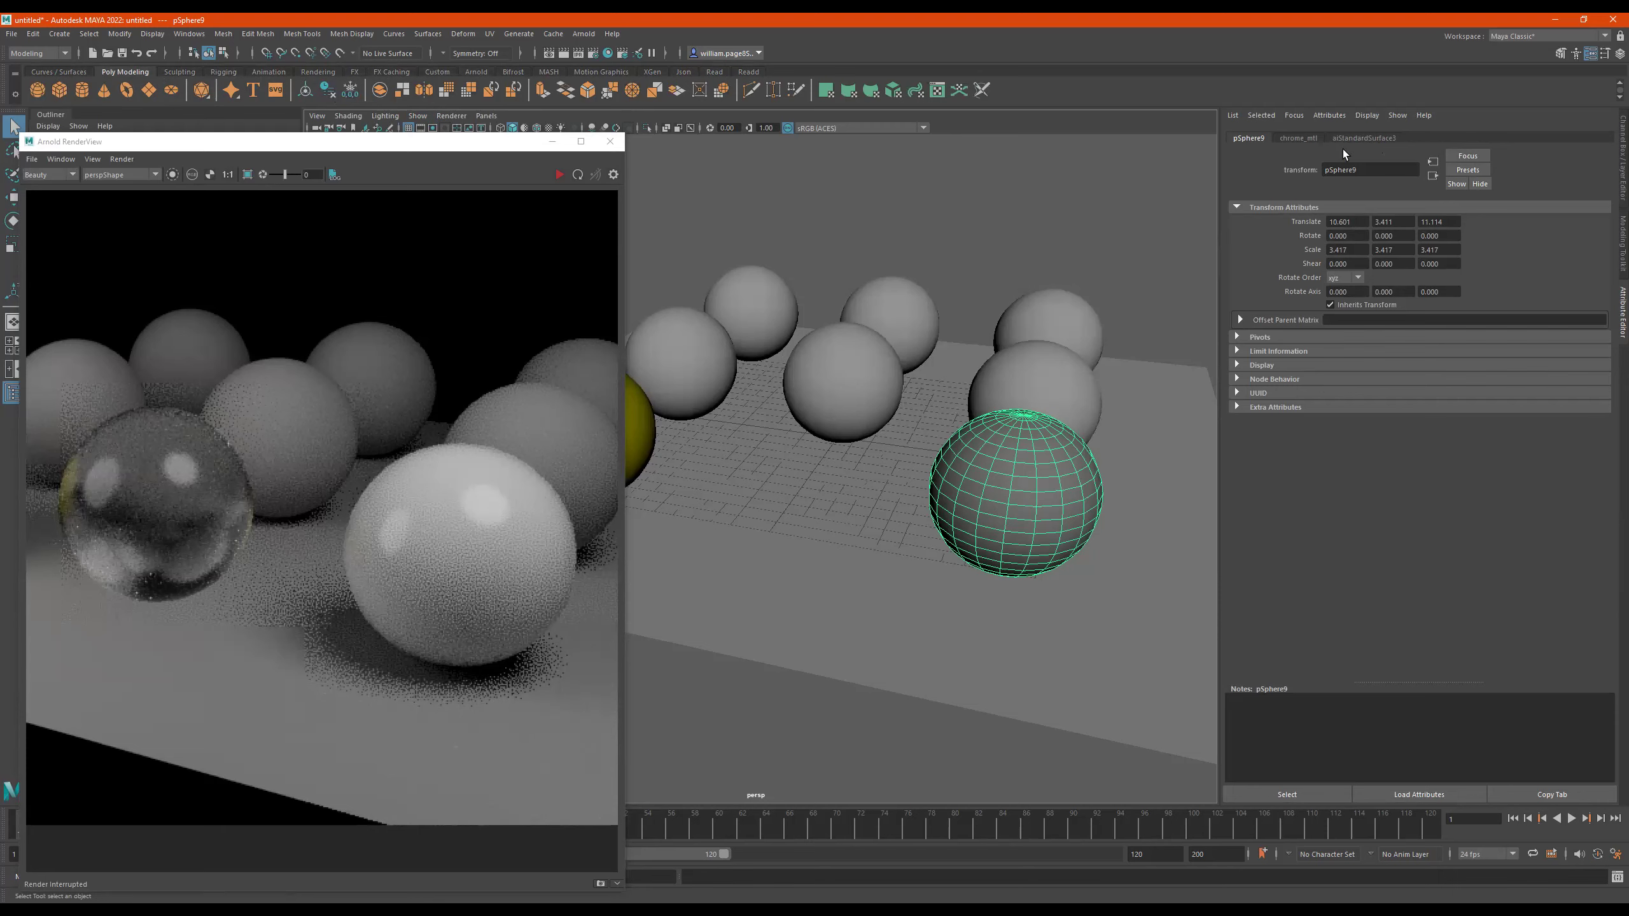
pyautogui.click(1357, 137)
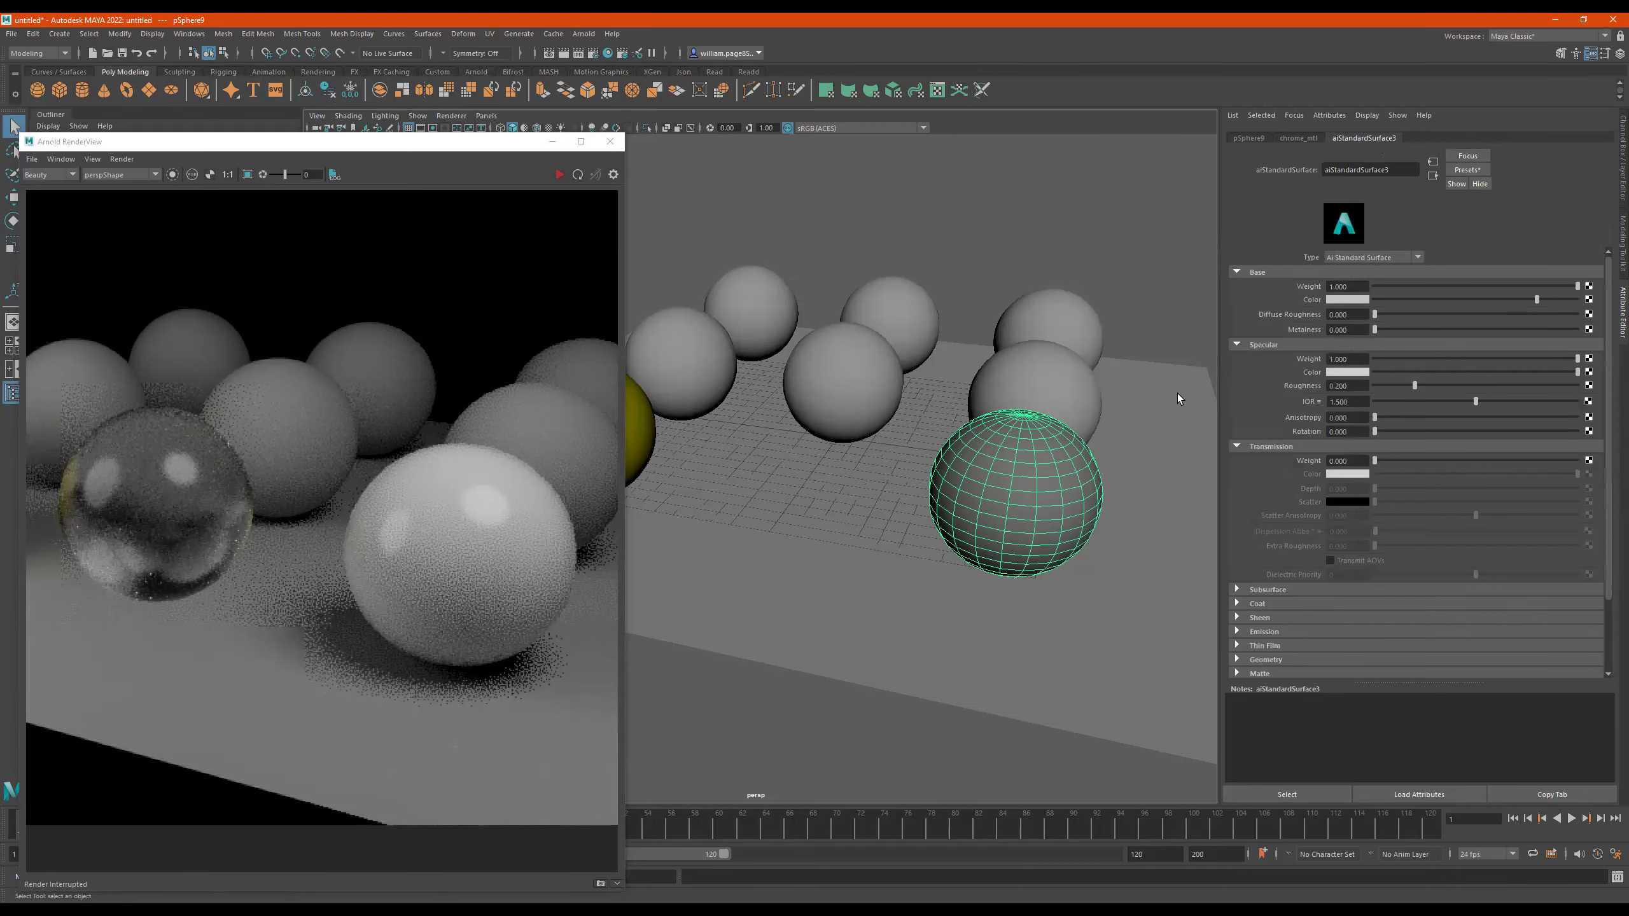
pyautogui.click(528, 187)
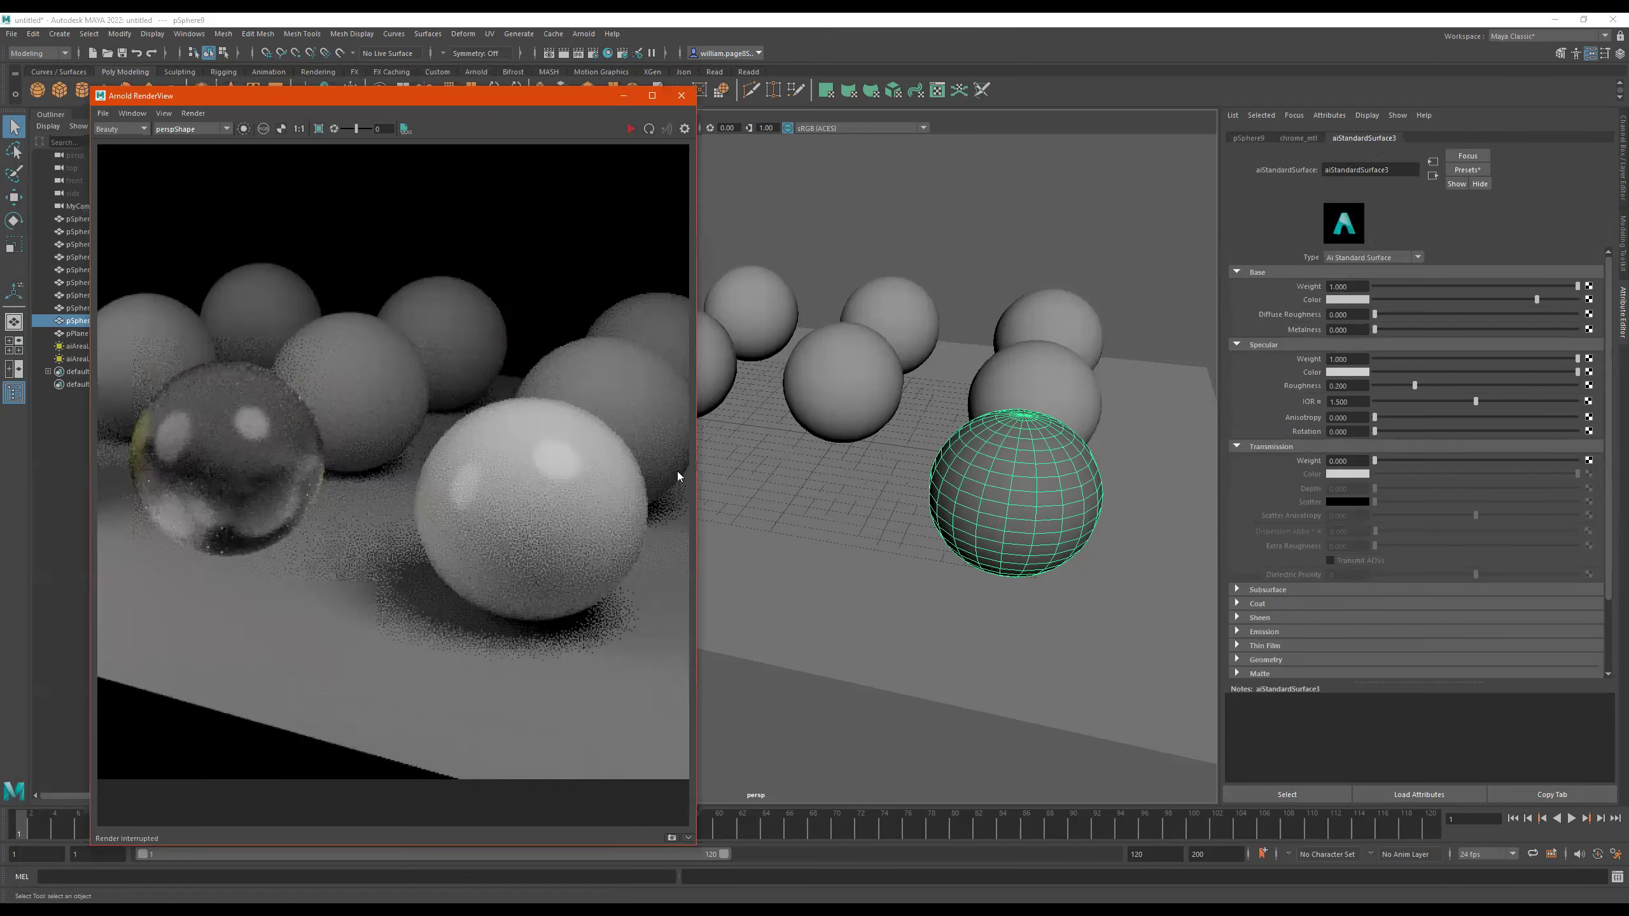
# Assign the existing glass_mtl material to the front-right sphere and refresh the Arnold render
pyautogui.rightClick(1008, 450)
pyautogui.moveTo(1009, 789)
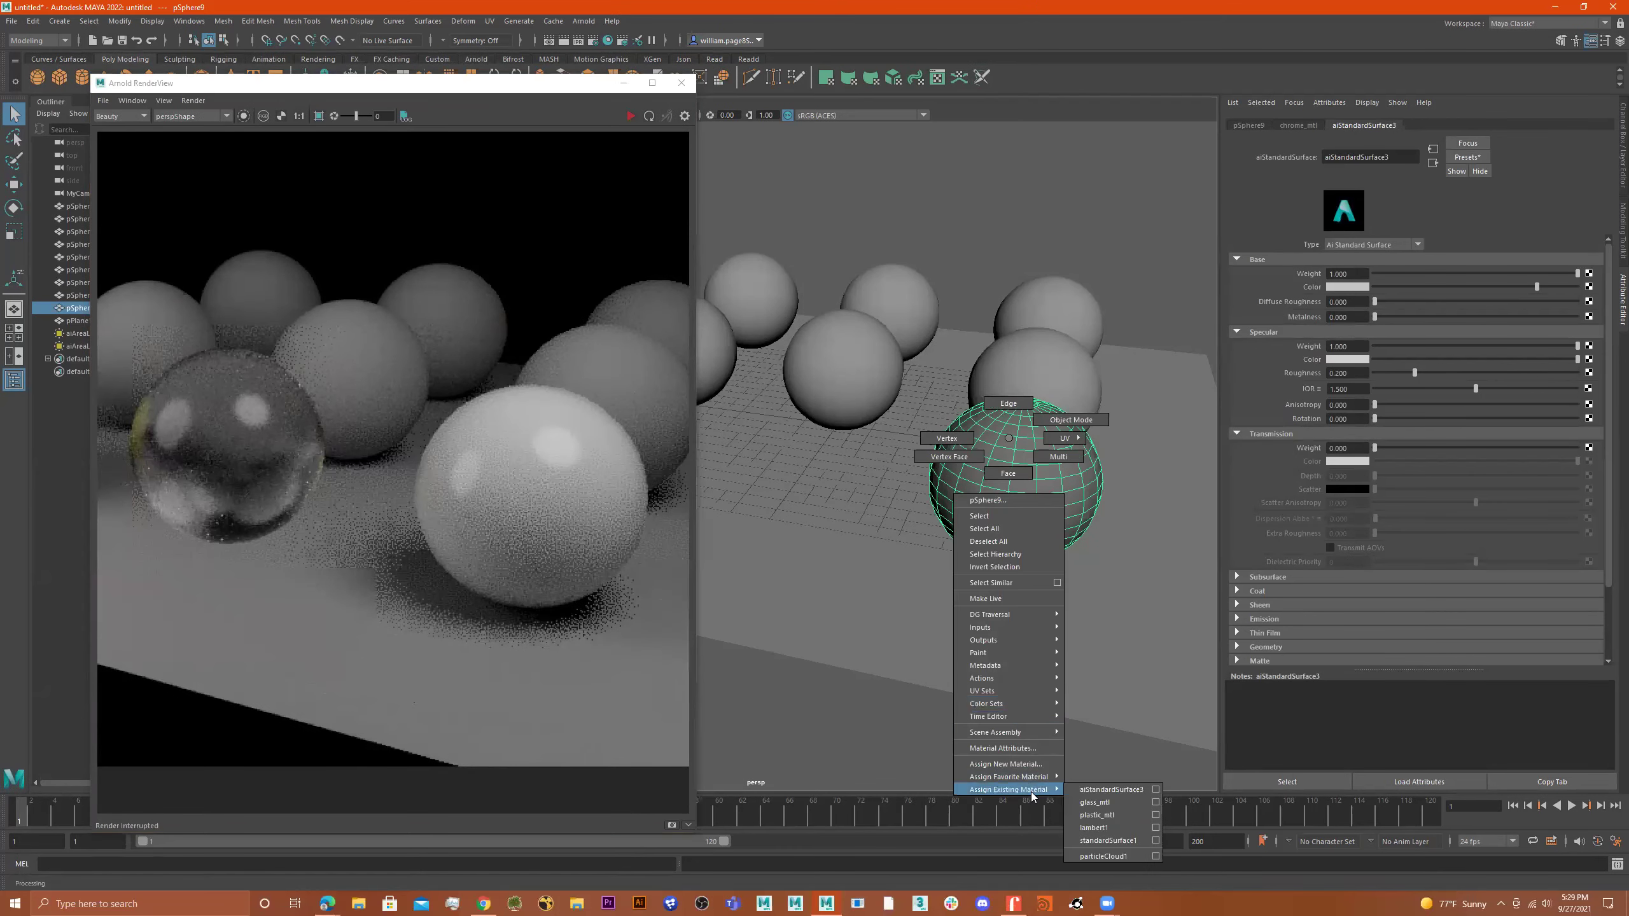
pyautogui.click(1111, 803)
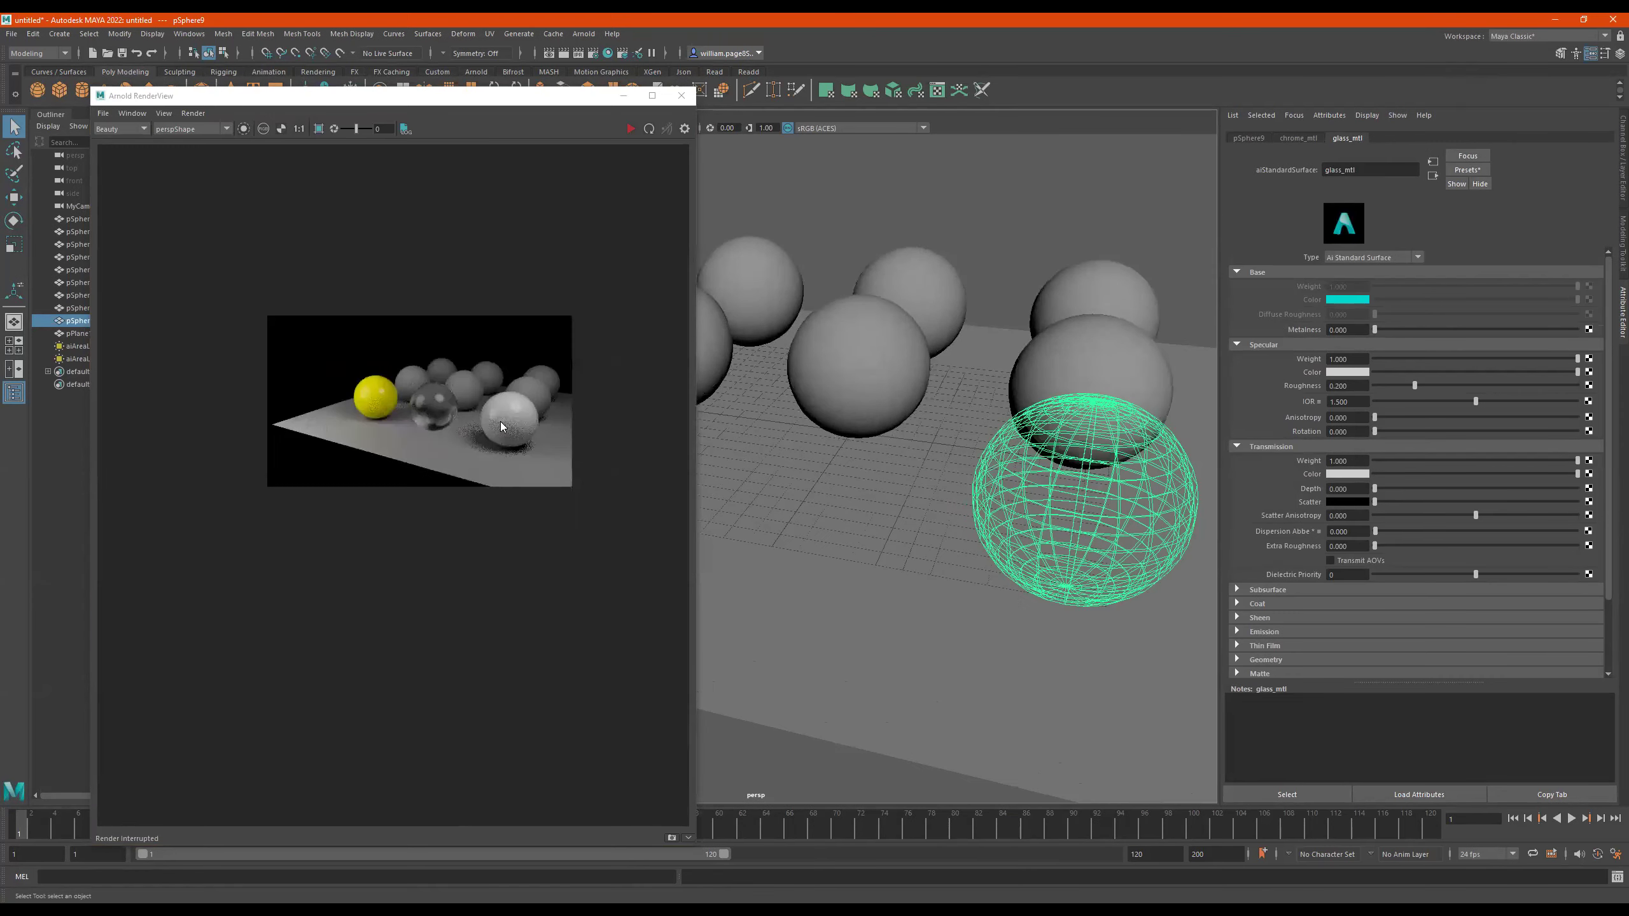
pyautogui.click(629, 154)
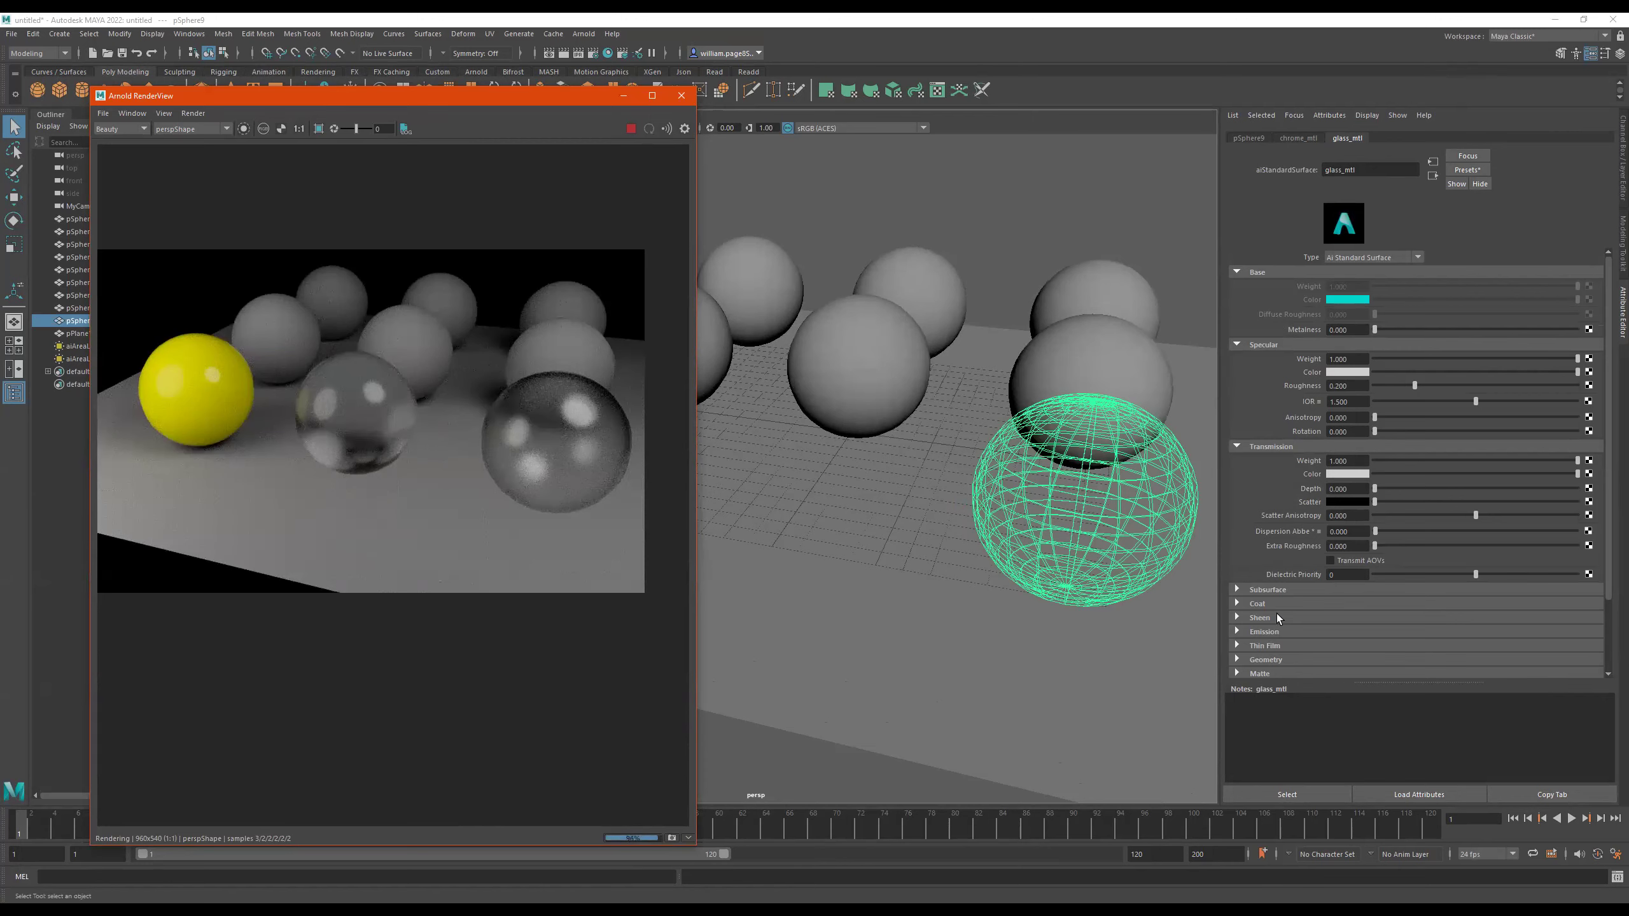
pyautogui.scroll(-3, 1304, 645)
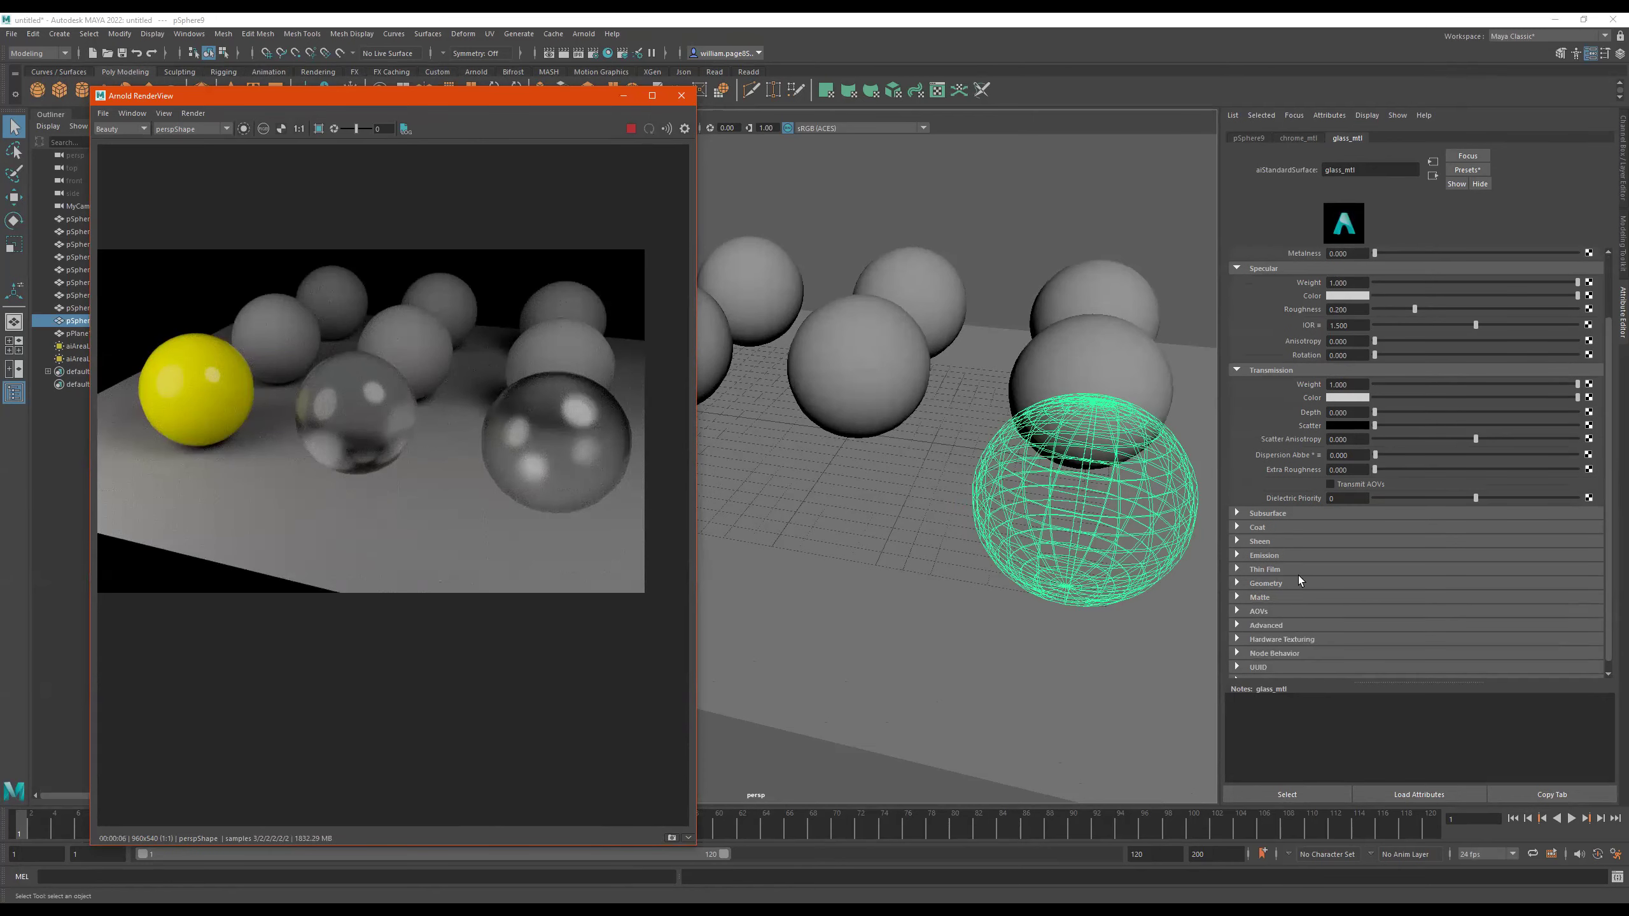
# Enable Thin Walled in glass_mtl's Geometry settings, then orbit to check the glass spheres
pyautogui.click(1283, 570)
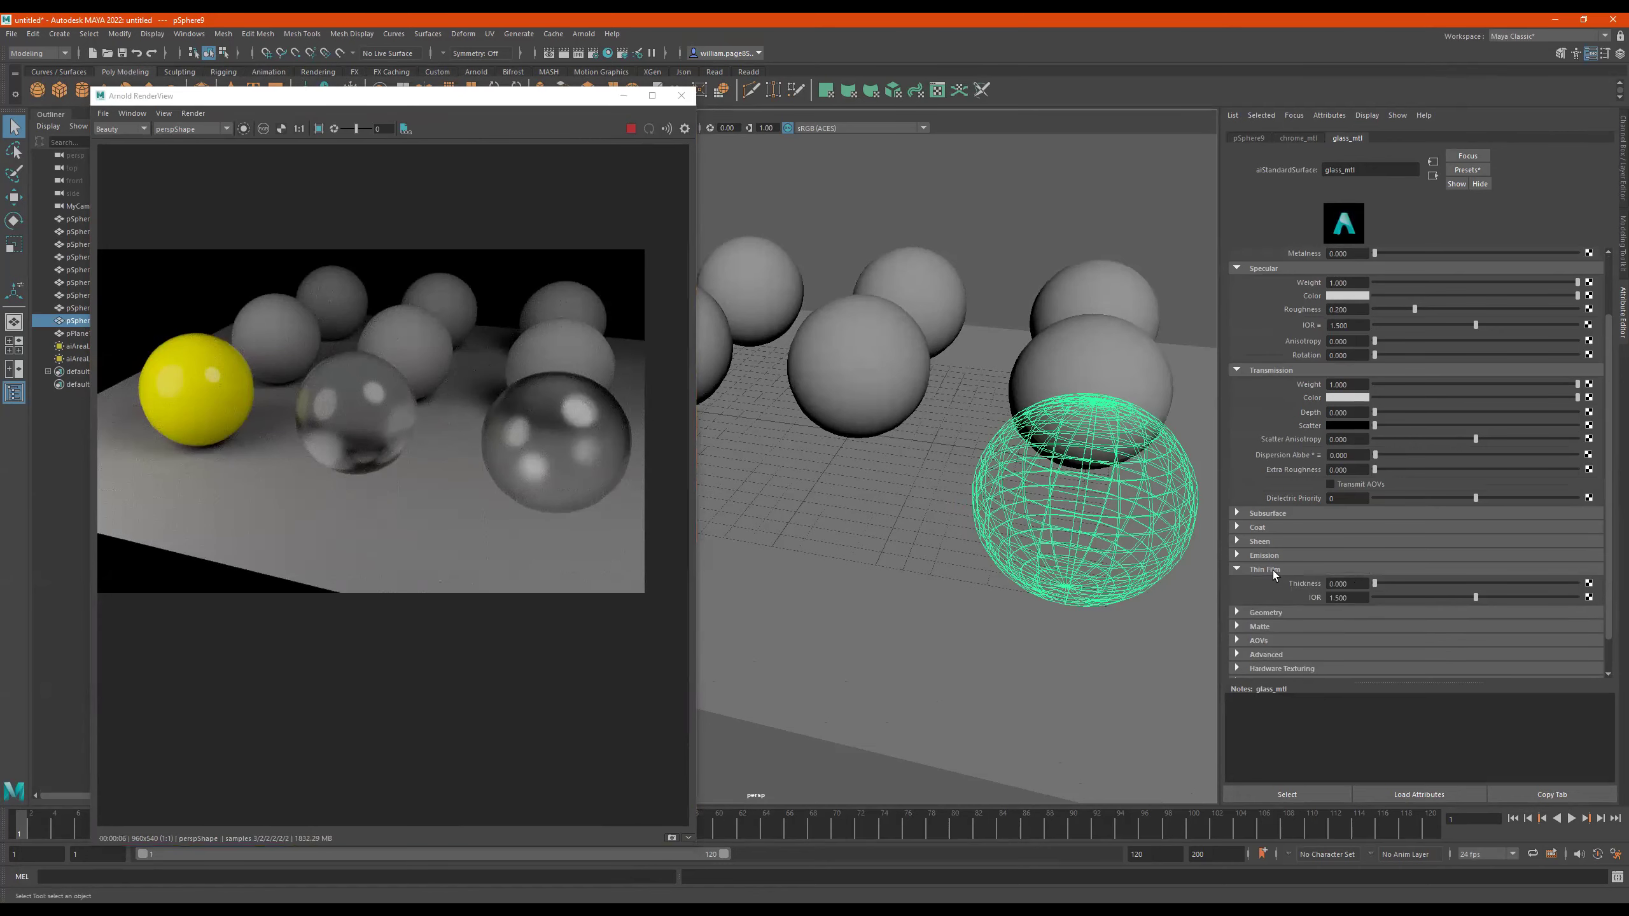
pyautogui.click(1276, 614)
pyautogui.click(1331, 626)
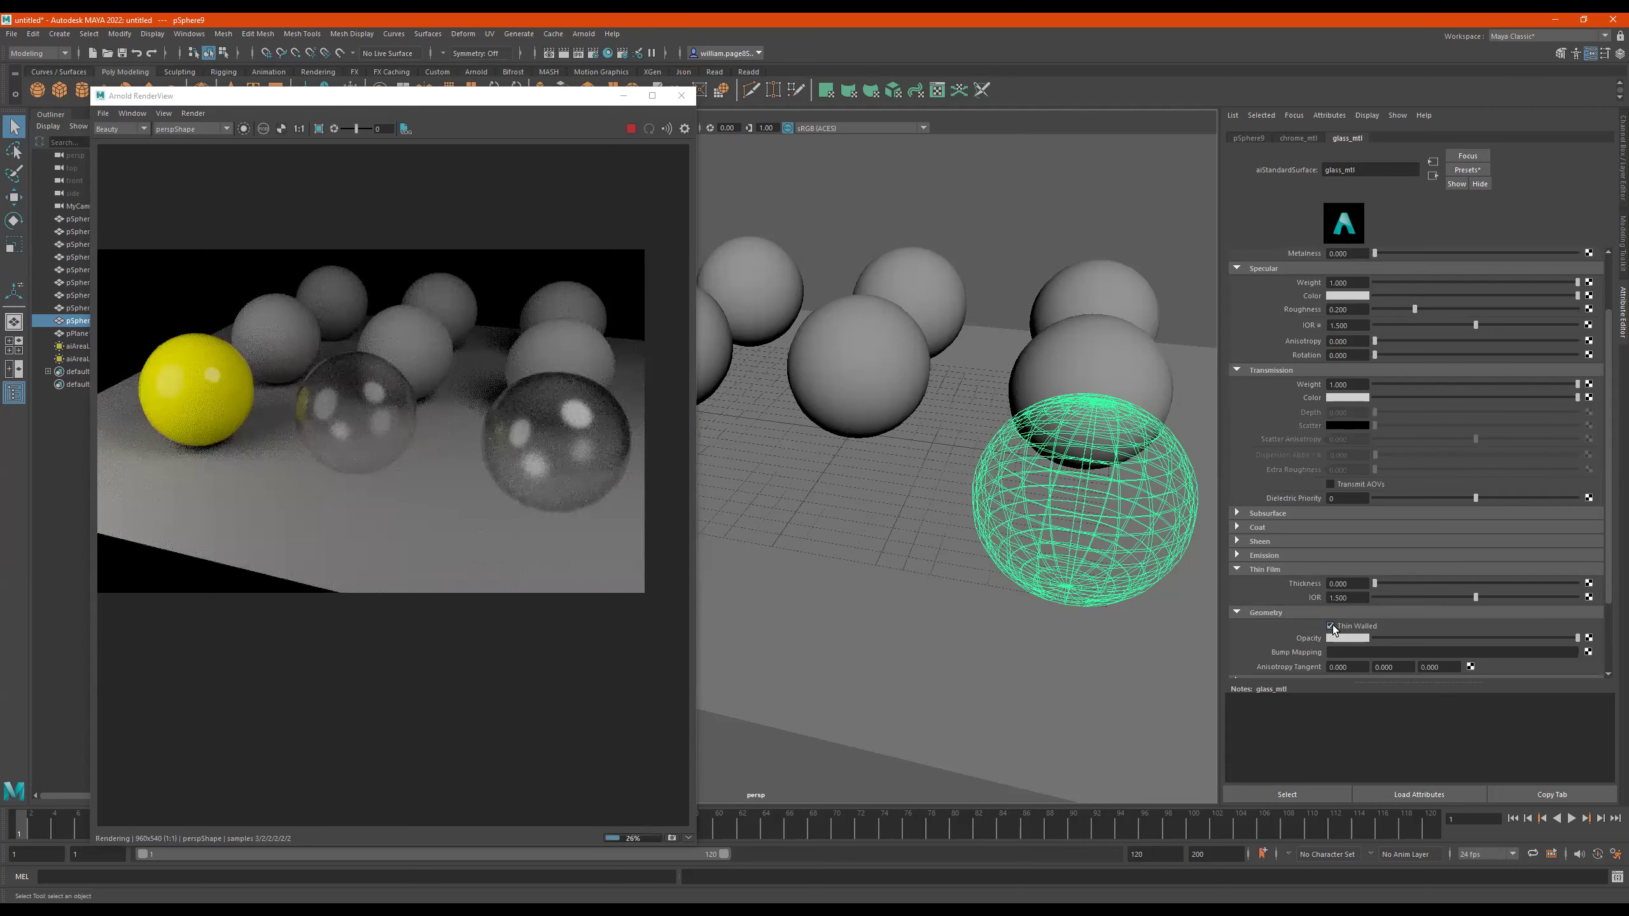
pyautogui.keyDown('alt'); pyautogui.moveTo(852, 418); pyautogui.dragTo(795, 411); pyautogui.keyUp('alt')
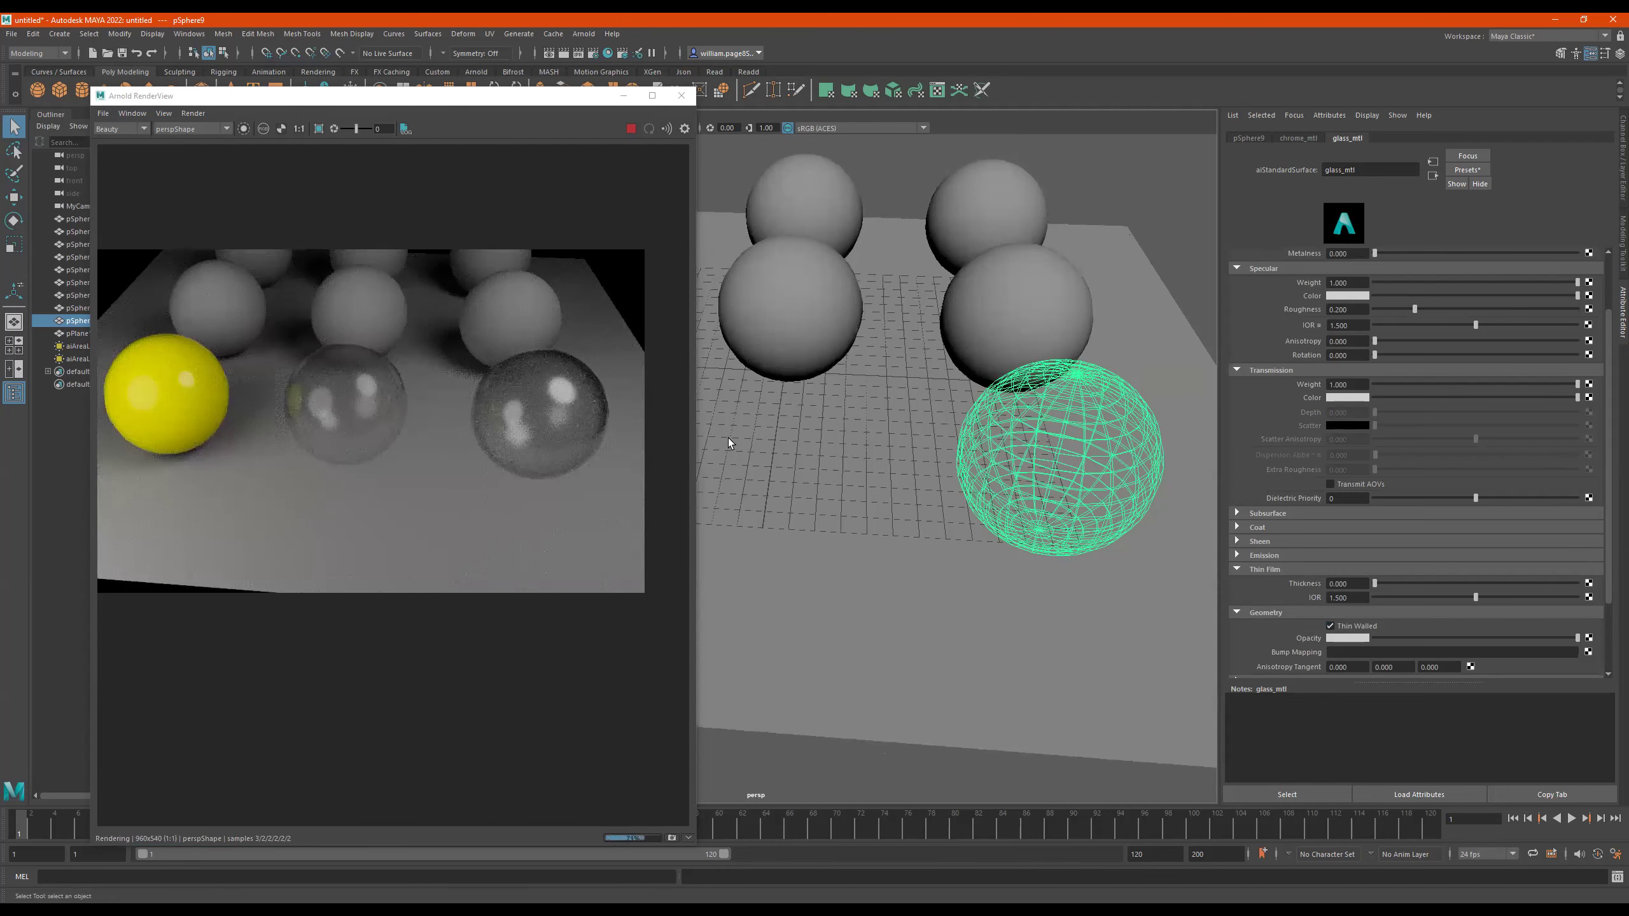
pyautogui.moveTo(1046, 487)
pyautogui.keyDown('alt'); pyautogui.mouseDown()
pyautogui.moveTo(978, 459)
pyautogui.moveTo(956, 416)
pyautogui.moveTo(952, 479)
pyautogui.mouseUp(); pyautogui.keyUp('alt')
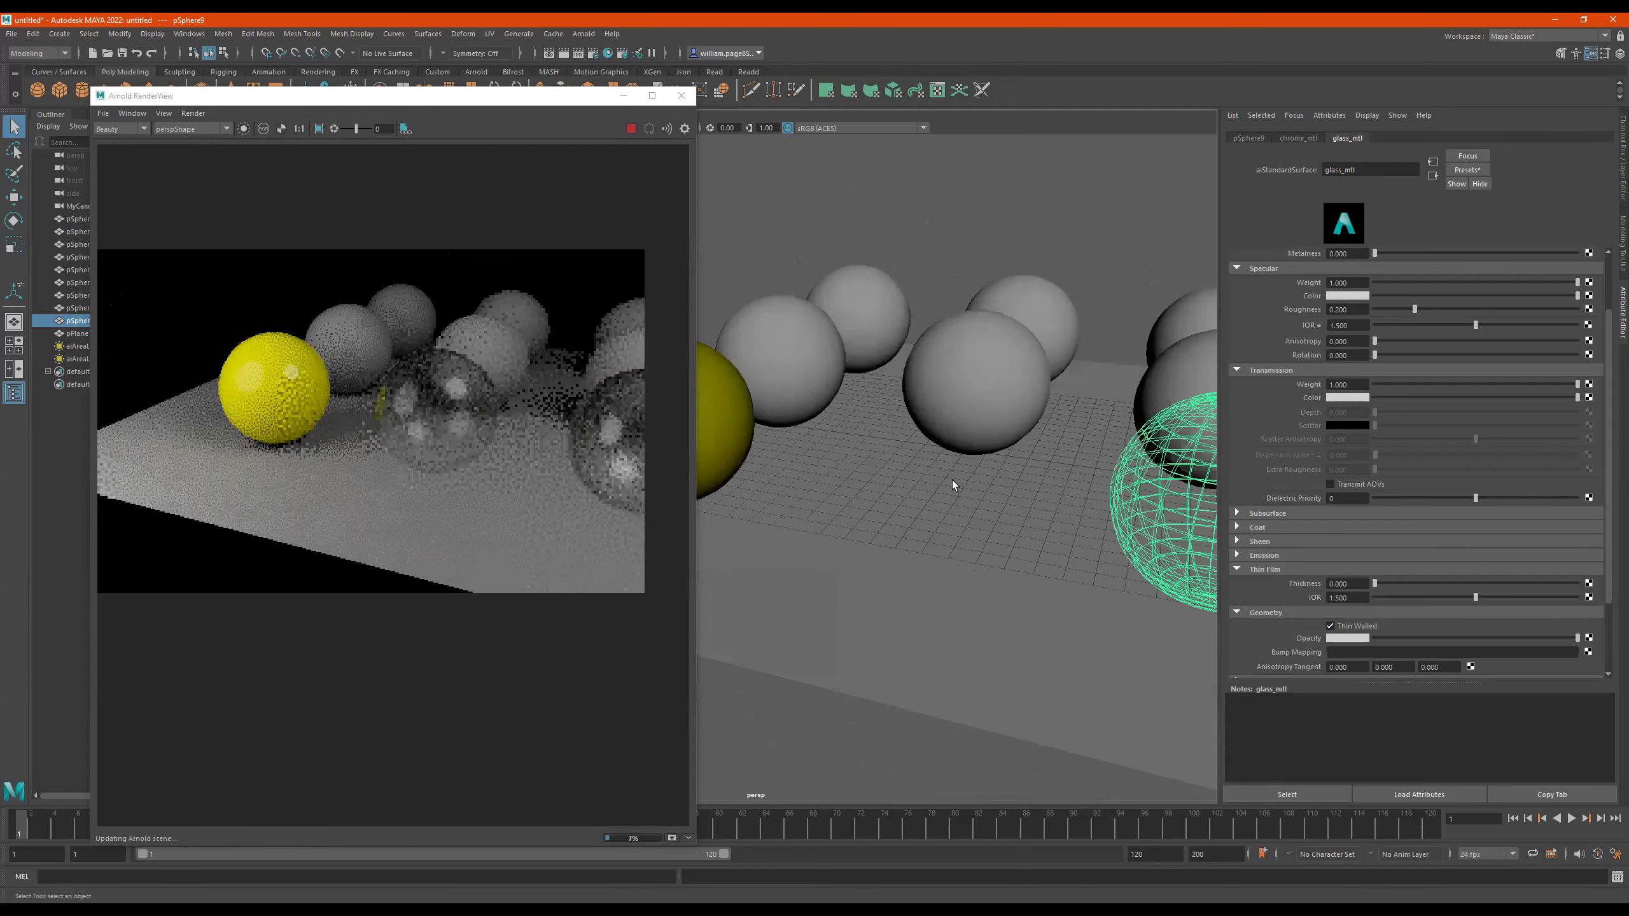
# Select the other glass sphere and lower glass_mtl's Transmission Weight to 0.946
pyautogui.click(952, 479)
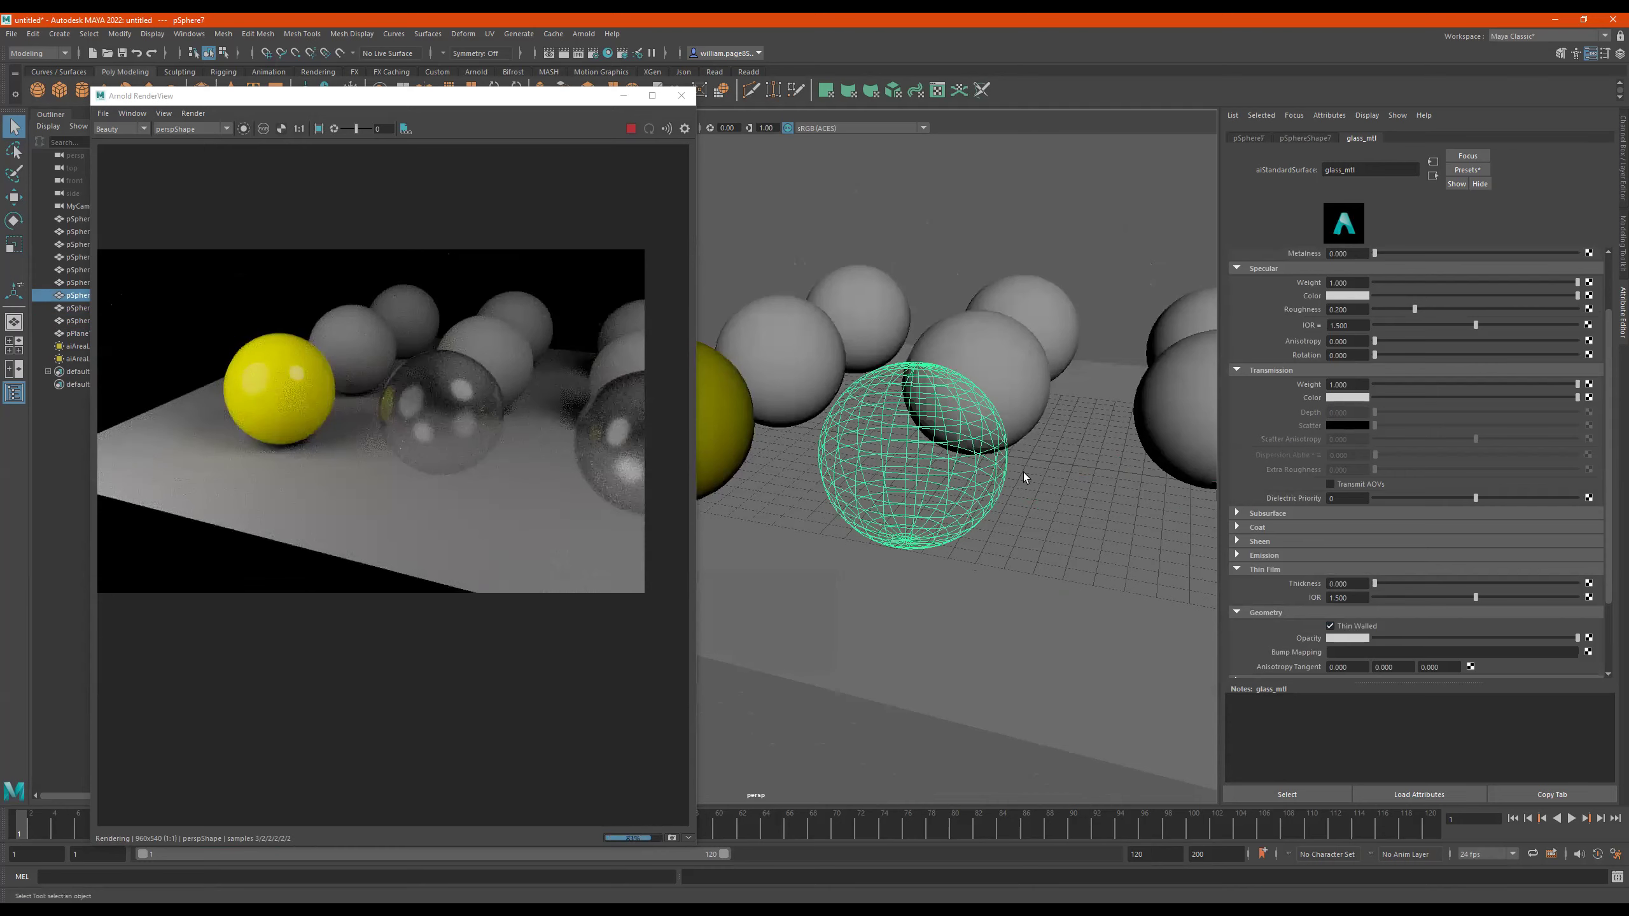
pyautogui.moveTo(1528, 385); pyautogui.dragTo(1564, 384)
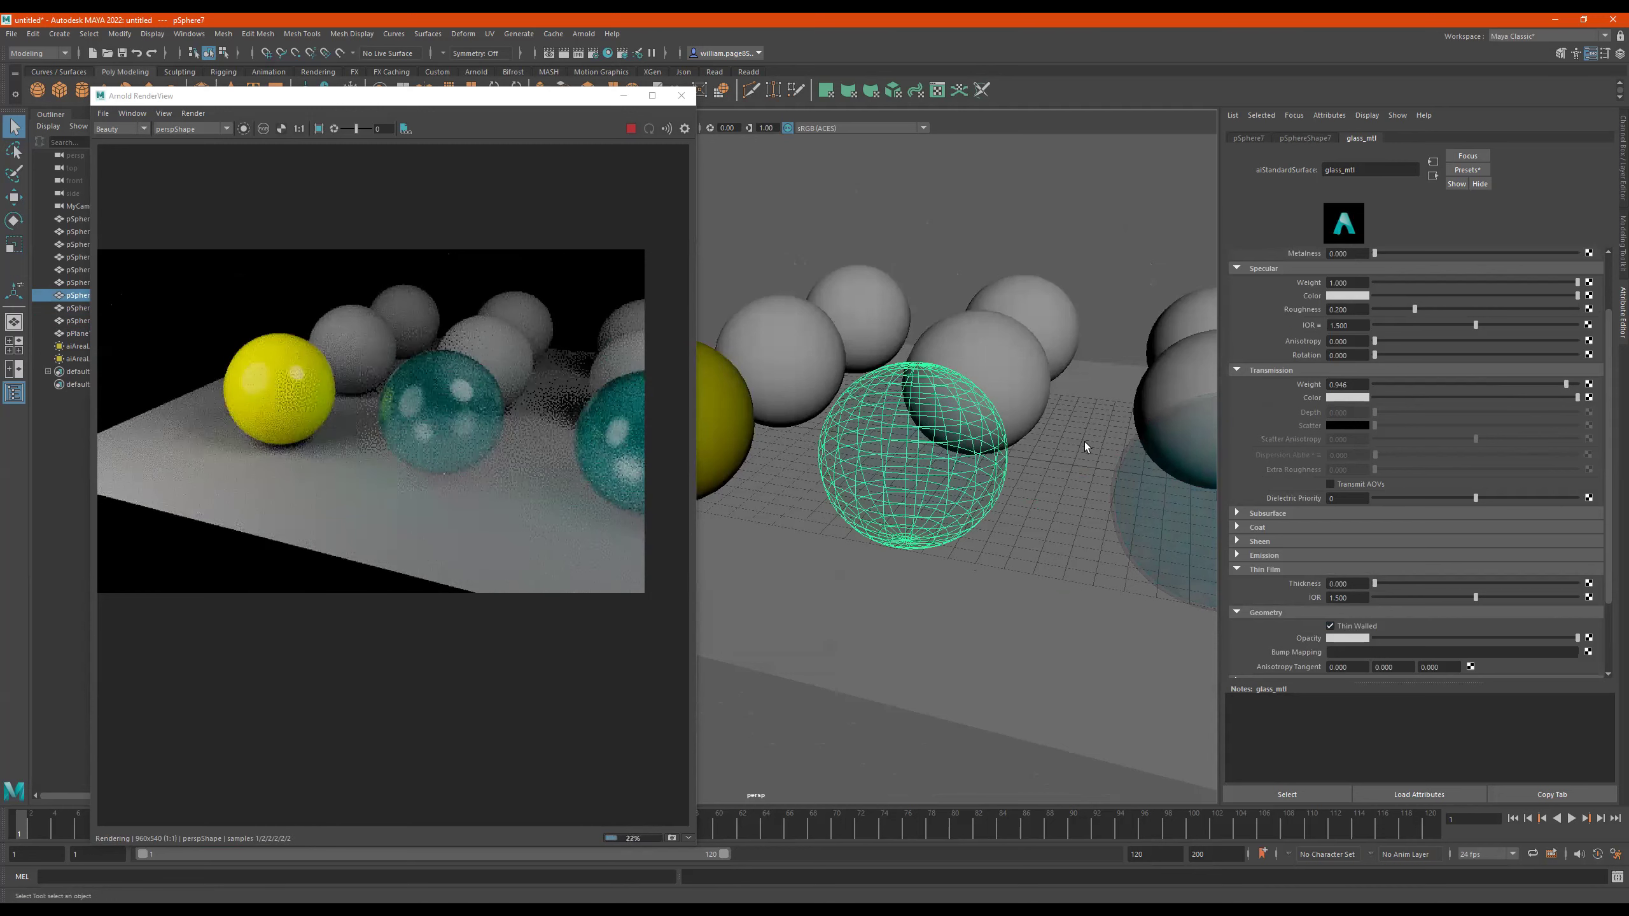
pyautogui.scroll(3, 1438, 395)
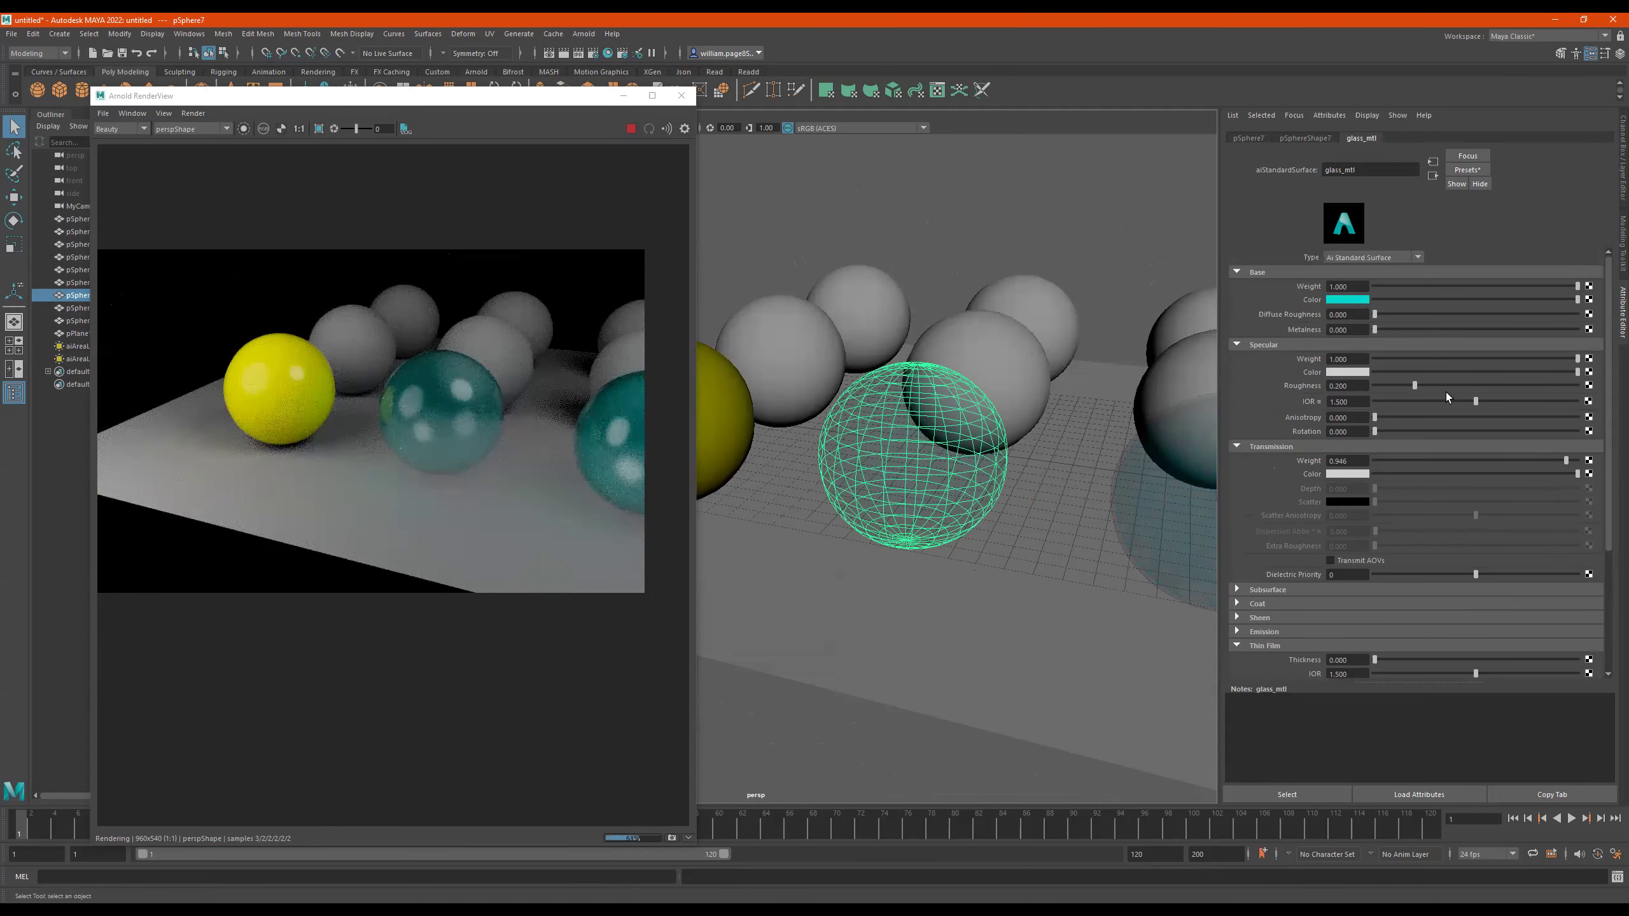
# Set glass_mtl's base colour to pale purple (hue about 287, saturation 0.204), then review the spheres
pyautogui.click(1349, 298)
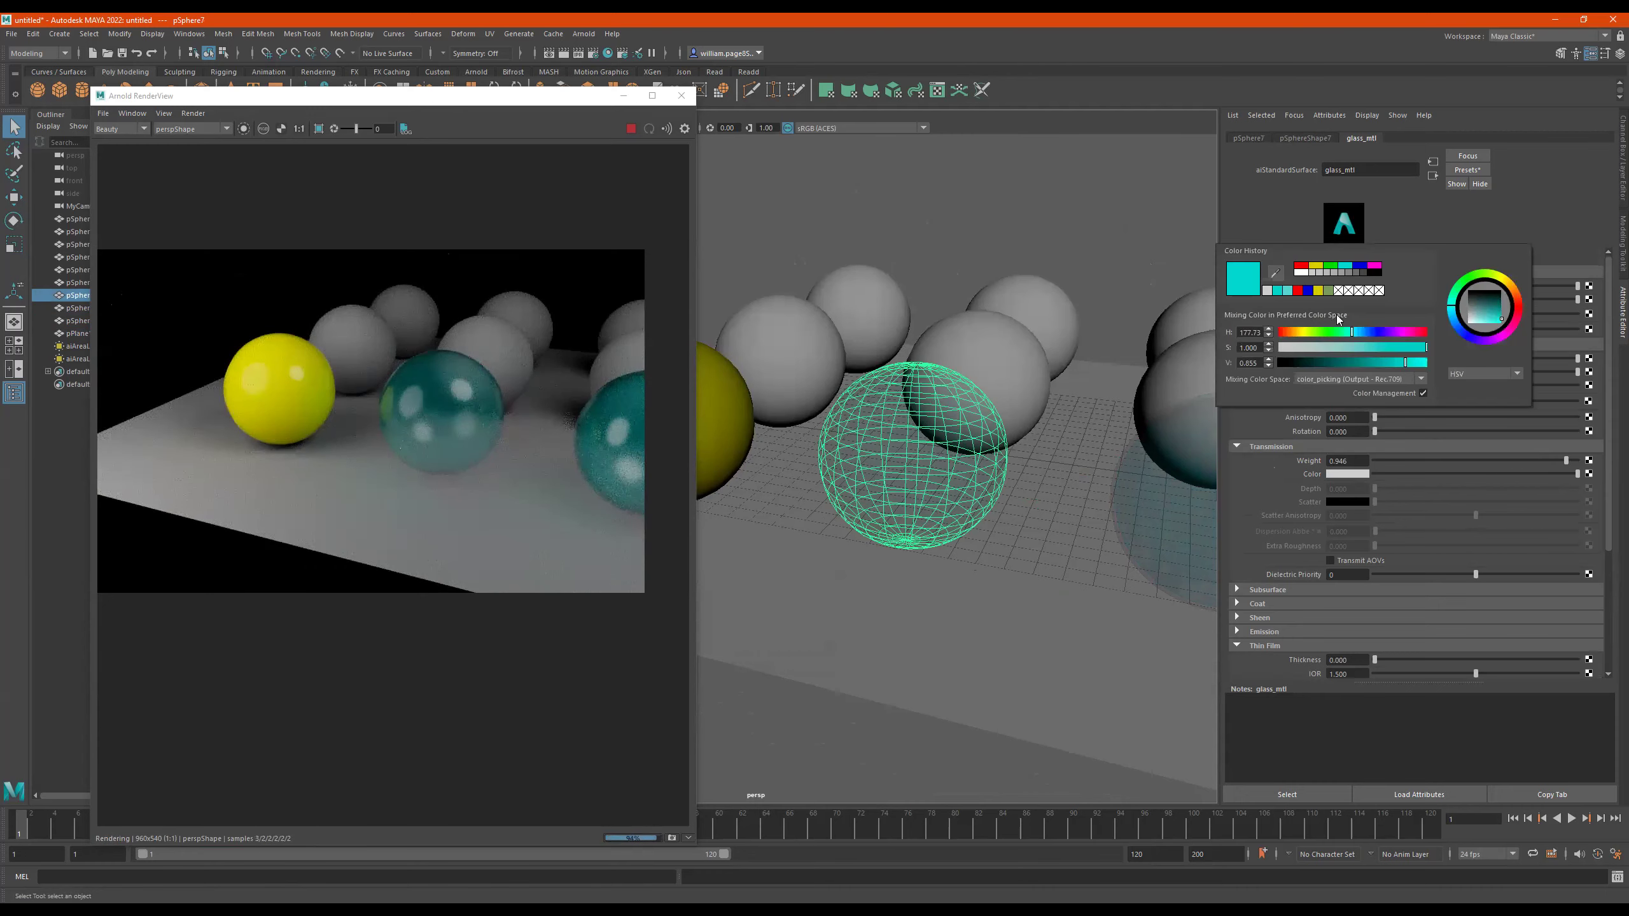
pyautogui.moveTo(1349, 348)
pyautogui.mouseDown()
pyautogui.moveTo(1308, 348)
pyautogui.moveTo(1397, 332)
pyautogui.mouseUp()
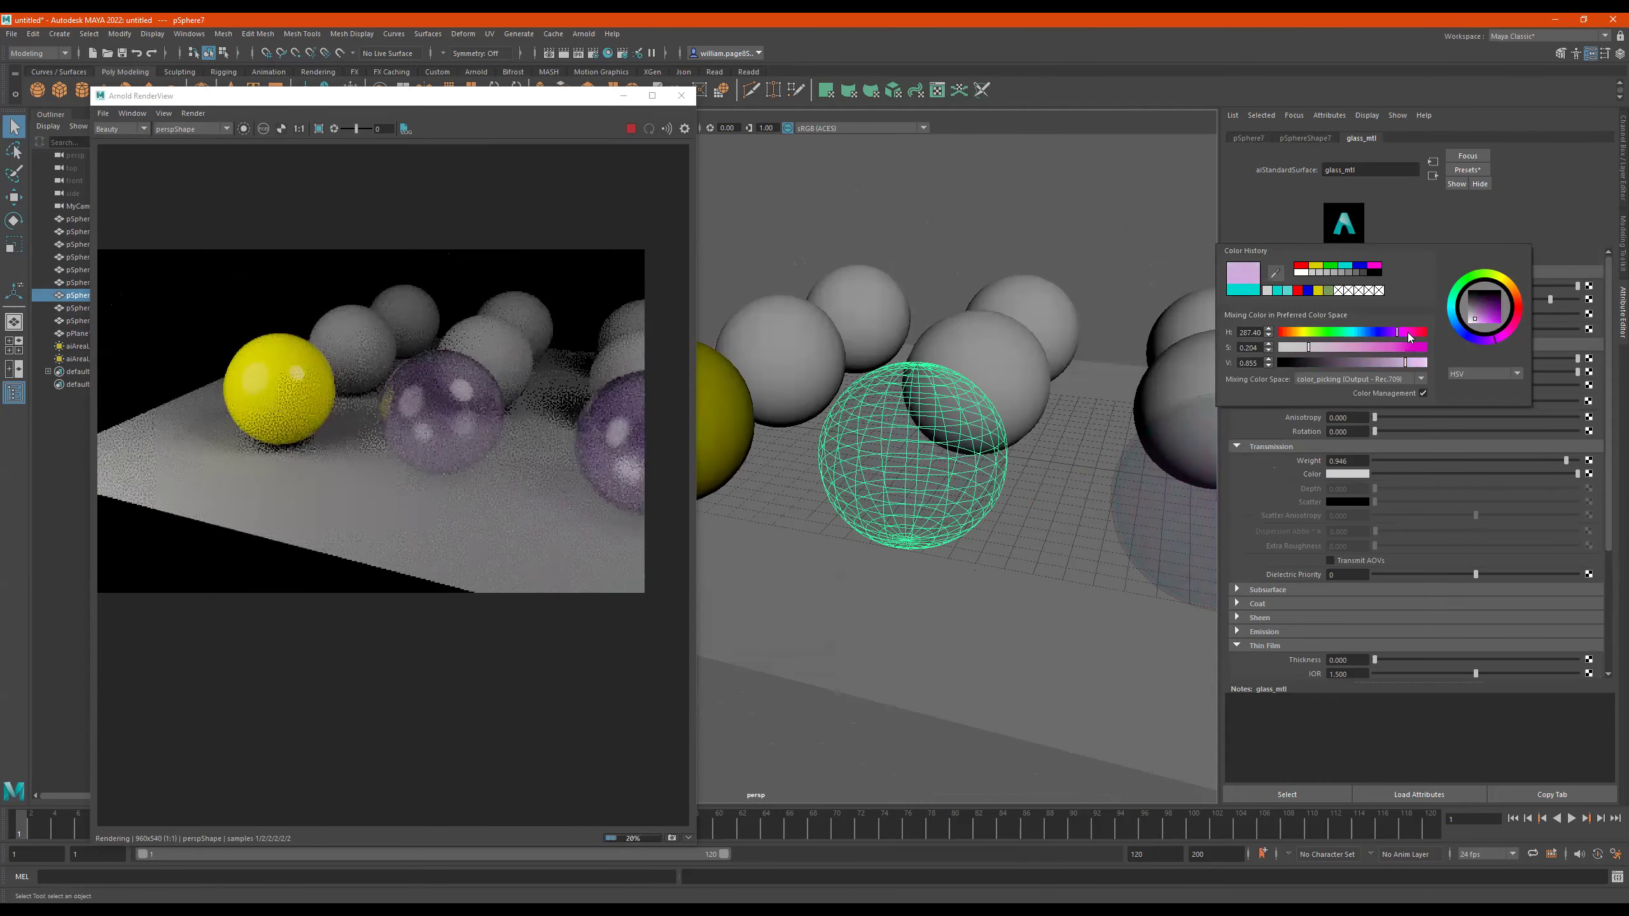
pyautogui.keyDown('alt'); pyautogui.moveTo(1058, 437); pyautogui.dragTo(962, 466); pyautogui.keyUp('alt')
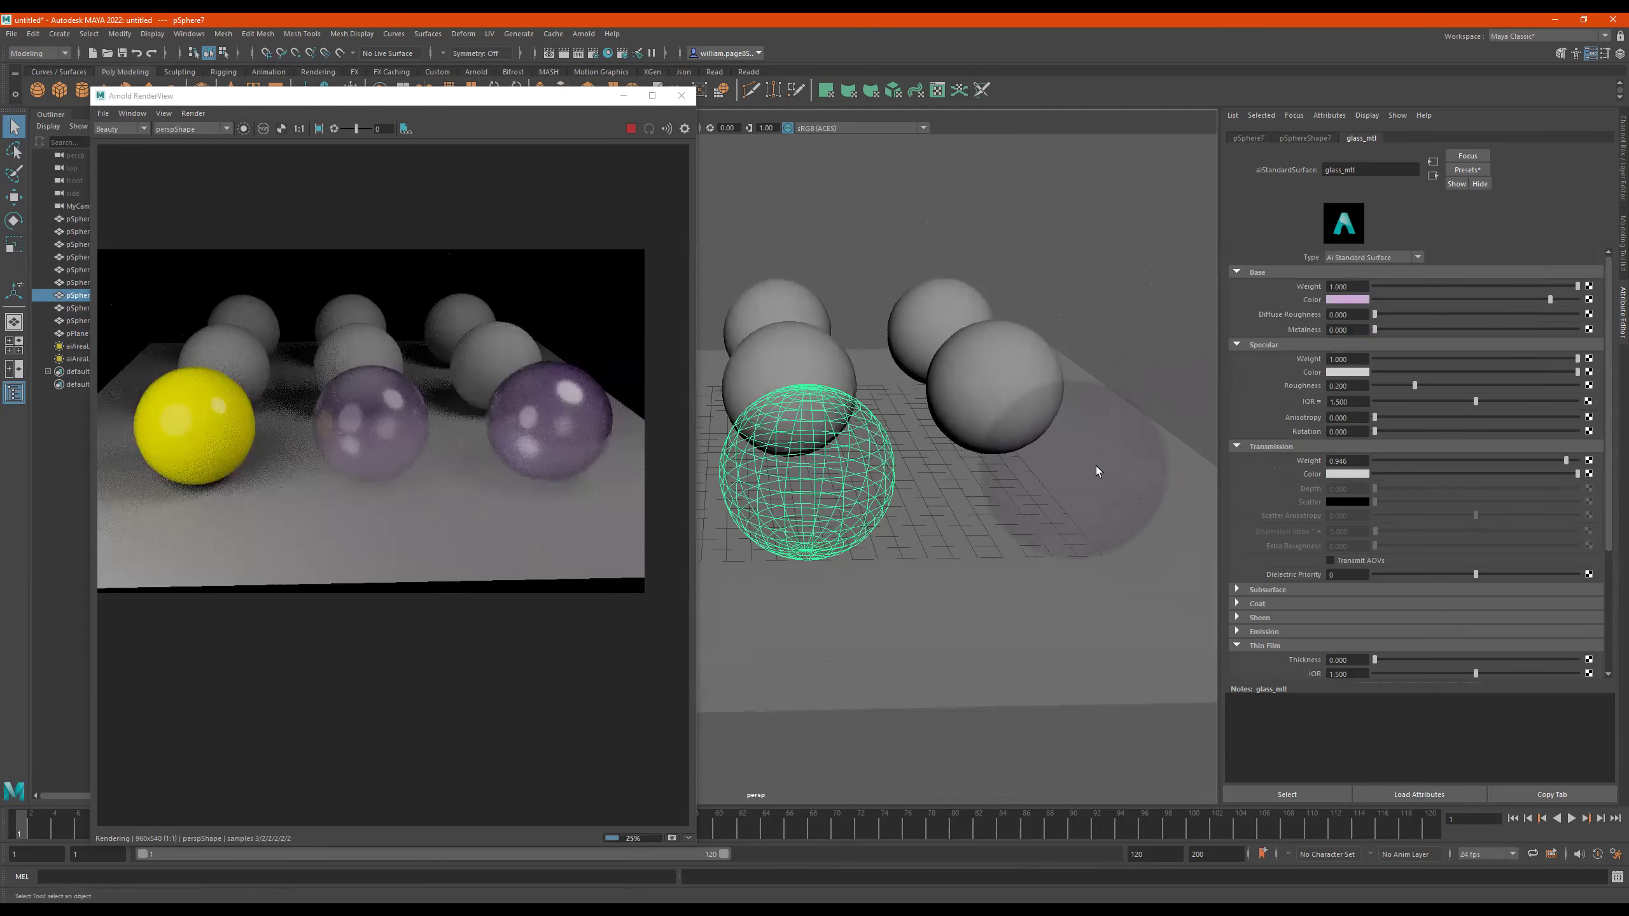
pyautogui.moveTo(985, 488)
pyautogui.keyDown('alt'); pyautogui.mouseDown()
pyautogui.moveTo(843, 484)
pyautogui.moveTo(864, 472)
pyautogui.moveTo(860, 449)
pyautogui.mouseUp(); pyautogui.keyUp('alt')
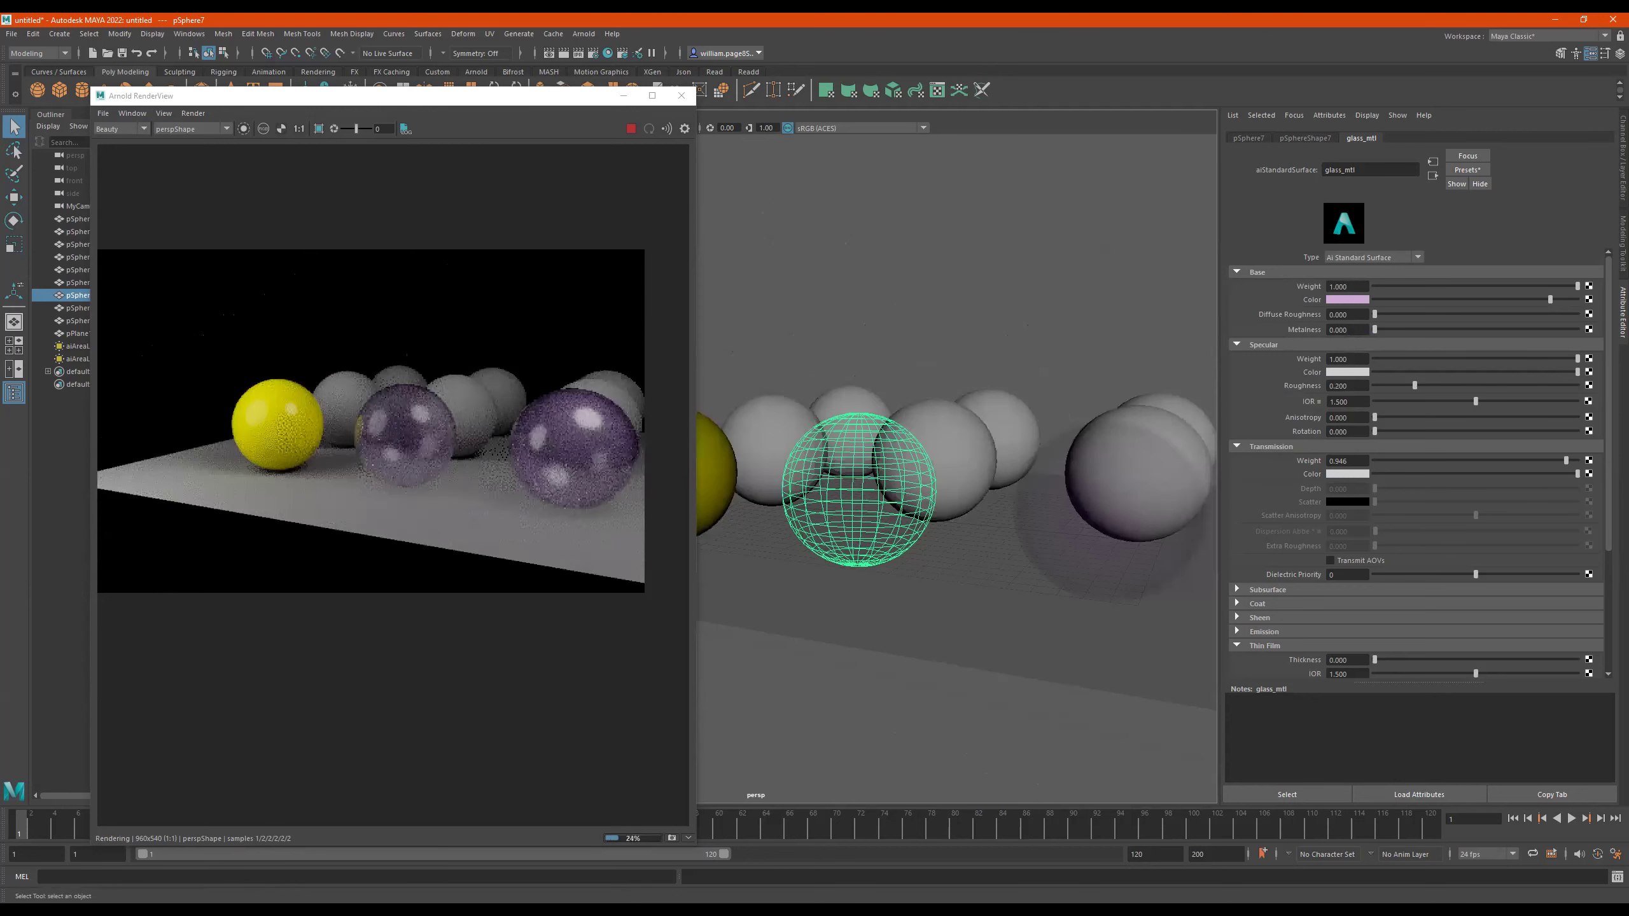
pyautogui.keyDown('alt'); pyautogui.moveTo(962, 434); pyautogui.dragTo(1140, 434, button='middle'); pyautogui.keyUp('alt')
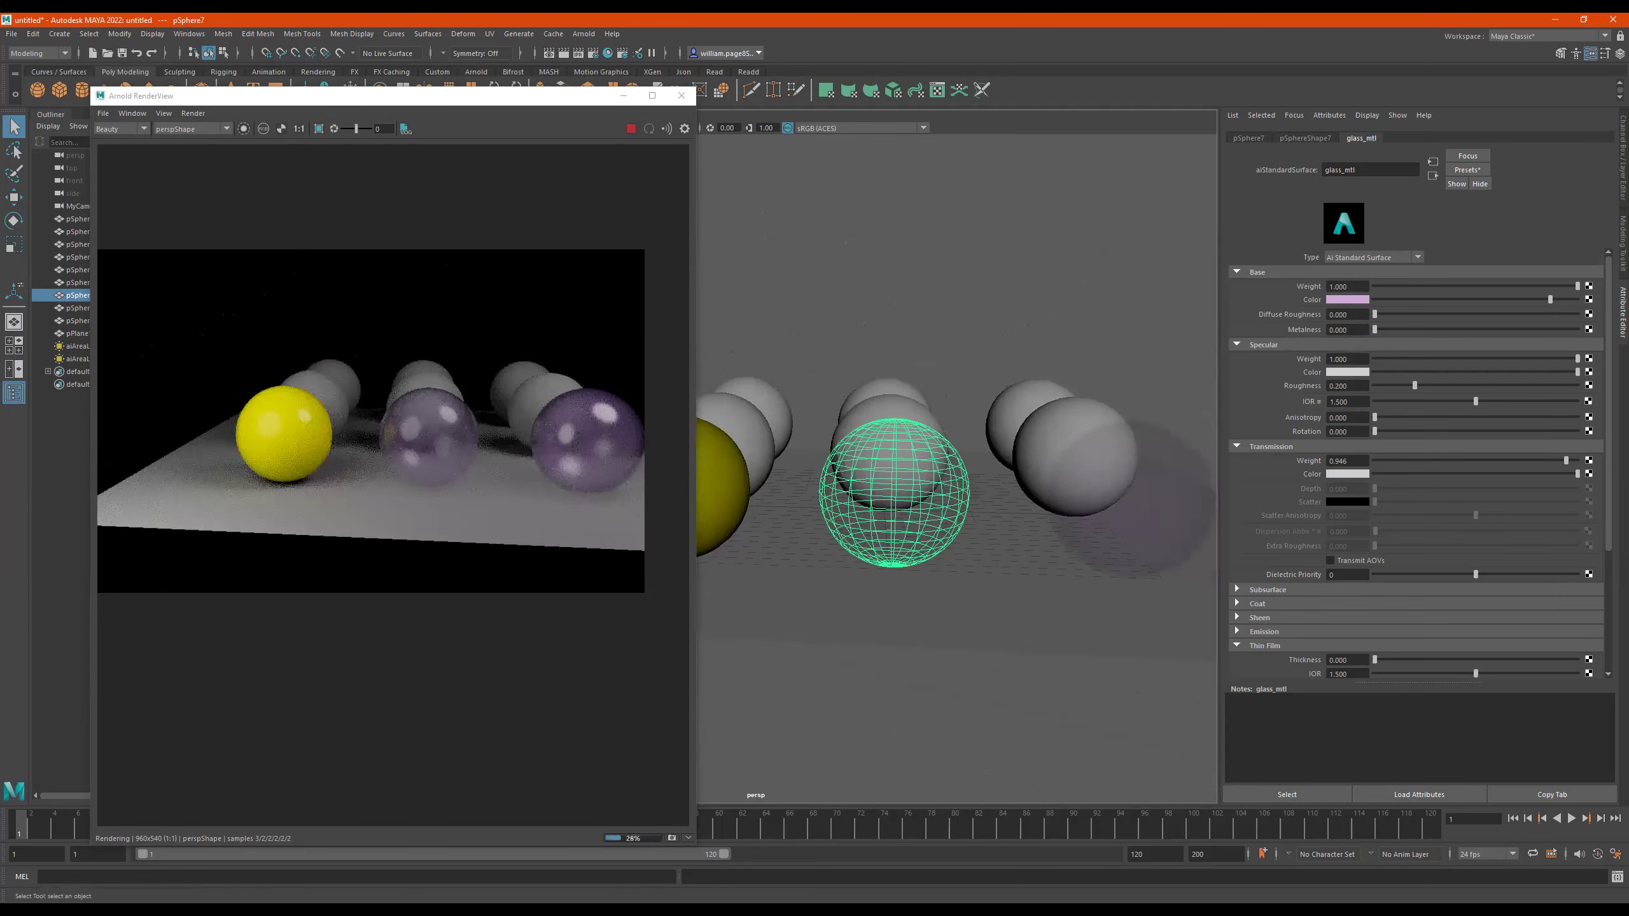